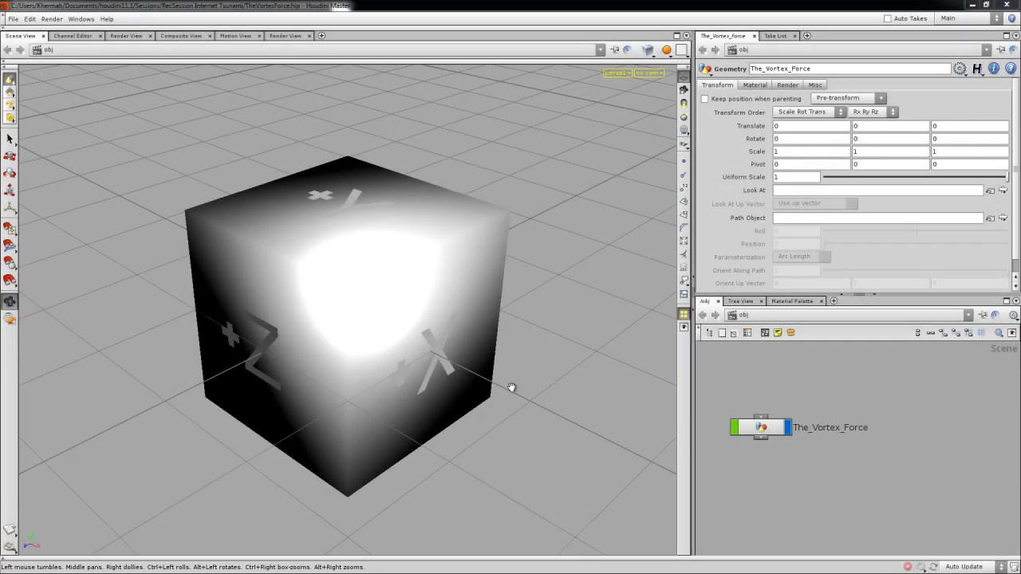
Step: Add a Null object to the scene network beside The_Vortex_Force
{"action": "right_click_drag", "start_coordinate": [512, 387], "coordinate": [385, 372]}
{"action": "left_click_drag", "start_coordinate": [479, 379], "coordinate": [401, 346]}
{"action": "right_click_drag", "start_coordinate": [401, 346], "coordinate": [319, 355]}
{"action": "left_click_drag", "start_coordinate": [343, 356], "coordinate": [416, 364]}
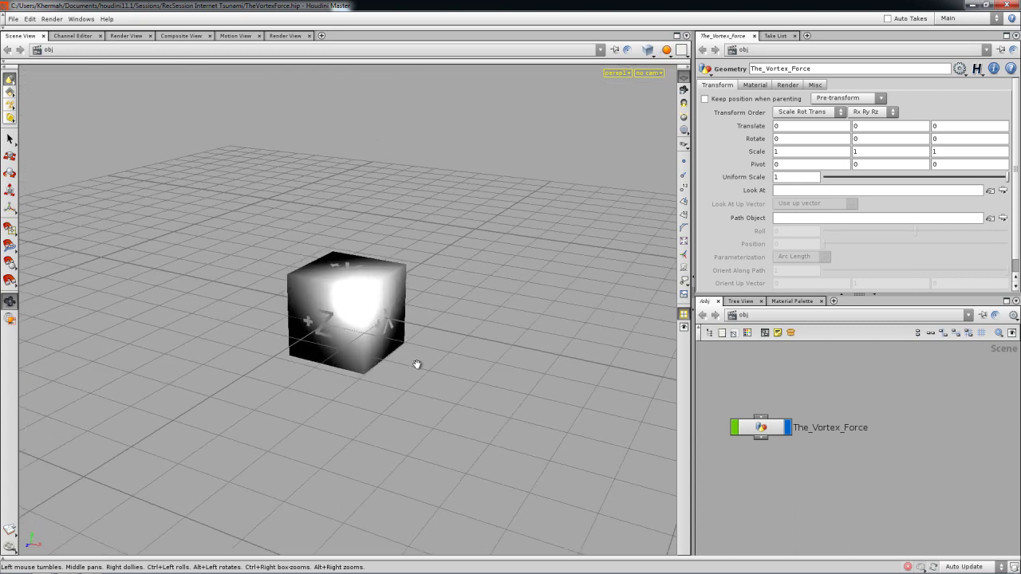
{"action": "key", "text": "Tab"}
{"action": "mouse_move", "coordinate": [784, 531]}
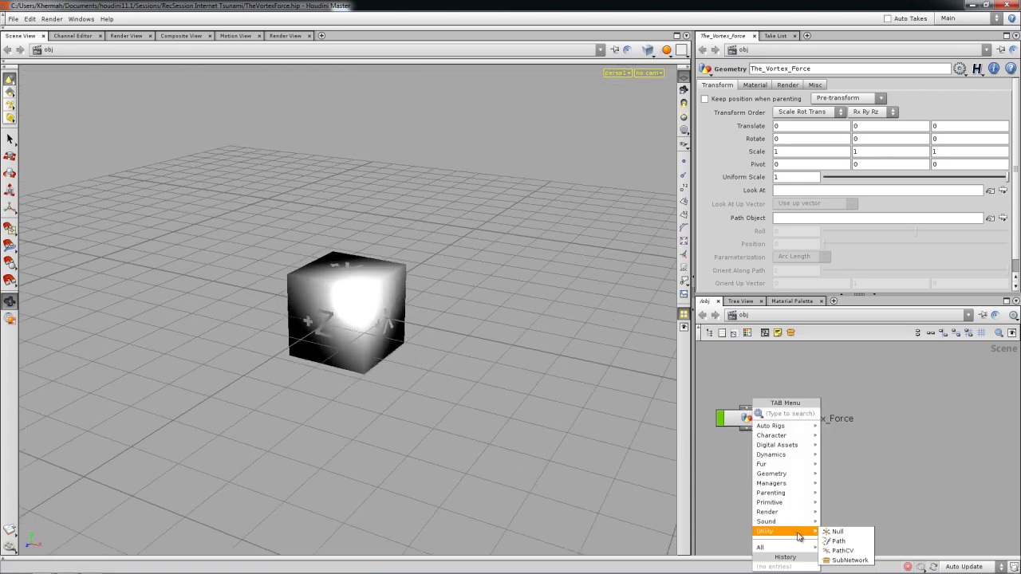
{"action": "left_click", "coordinate": [845, 532]}
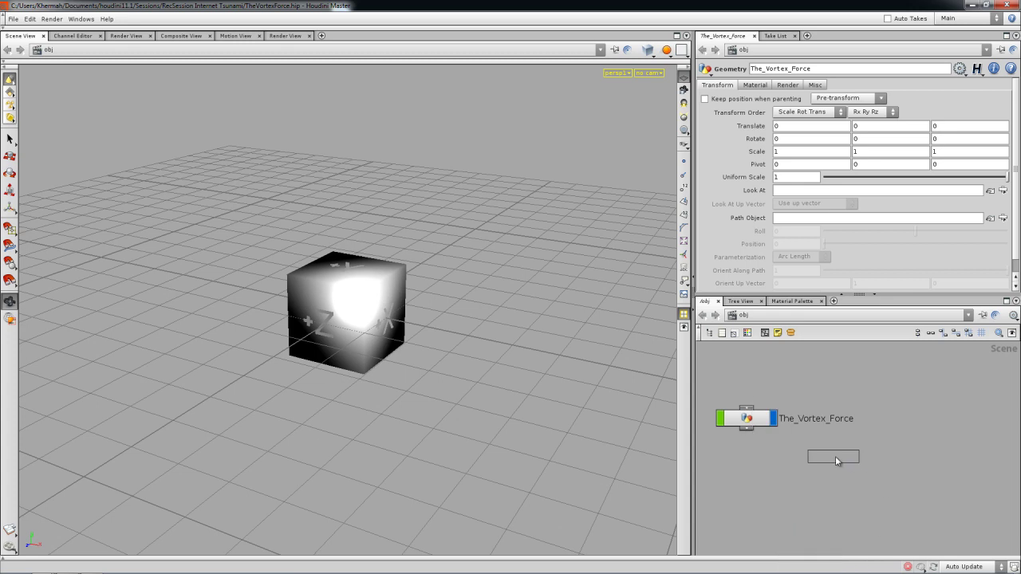
{"action": "left_click", "coordinate": [883, 435]}
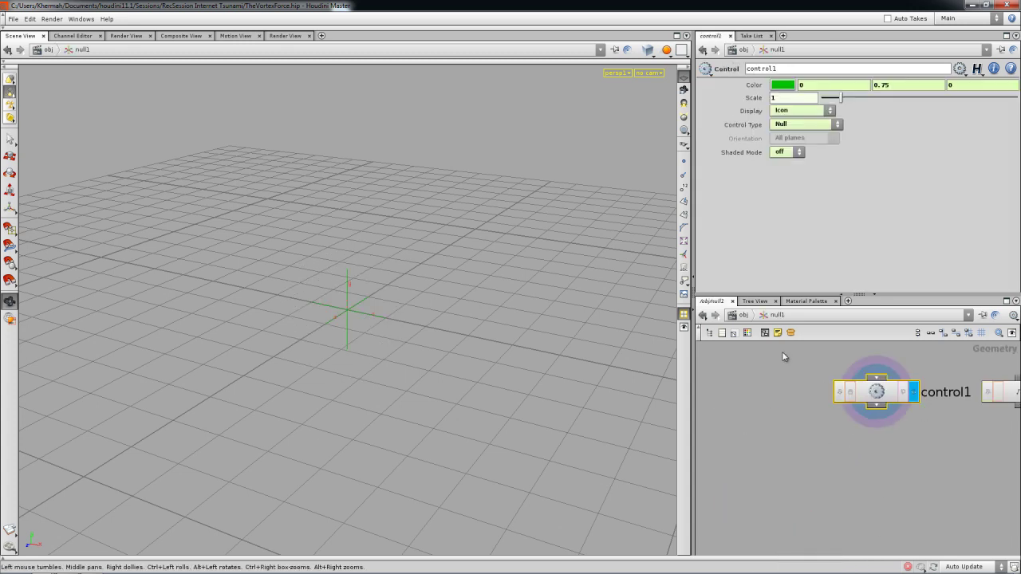
{"action": "left_click", "coordinate": [743, 317]}
{"action": "left_click_drag", "start_coordinate": [883, 428], "coordinate": [904, 423]}
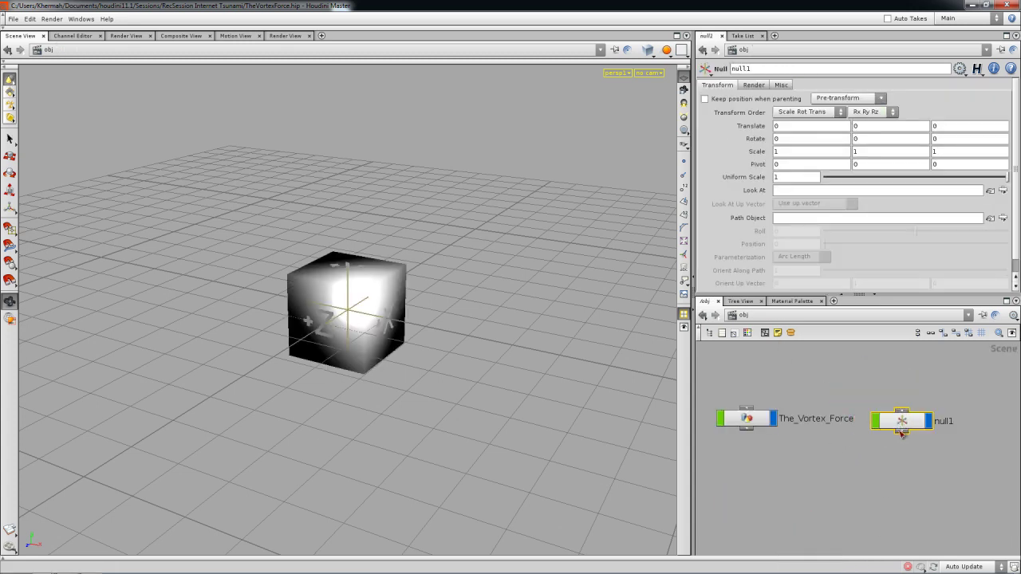
Step: Hide The_Vortex_Force so that only the null is displayed in the viewport
{"action": "left_click", "coordinate": [773, 419]}
{"action": "left_click_drag", "start_coordinate": [543, 375], "coordinate": [442, 407]}
{"action": "middle_click_drag", "start_coordinate": [910, 475], "coordinate": [874, 473]}
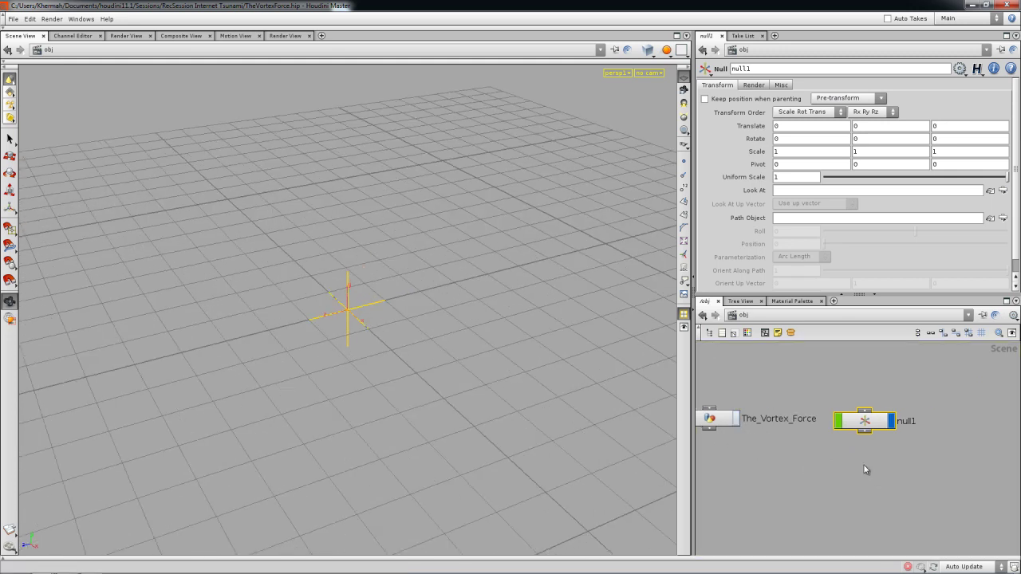
{"action": "left_click_drag", "start_coordinate": [865, 423], "coordinate": [869, 419]}
{"action": "left_click_drag", "start_coordinate": [406, 332], "coordinate": [524, 365]}
{"action": "middle_click_drag", "start_coordinate": [838, 440], "coordinate": [792, 453]}
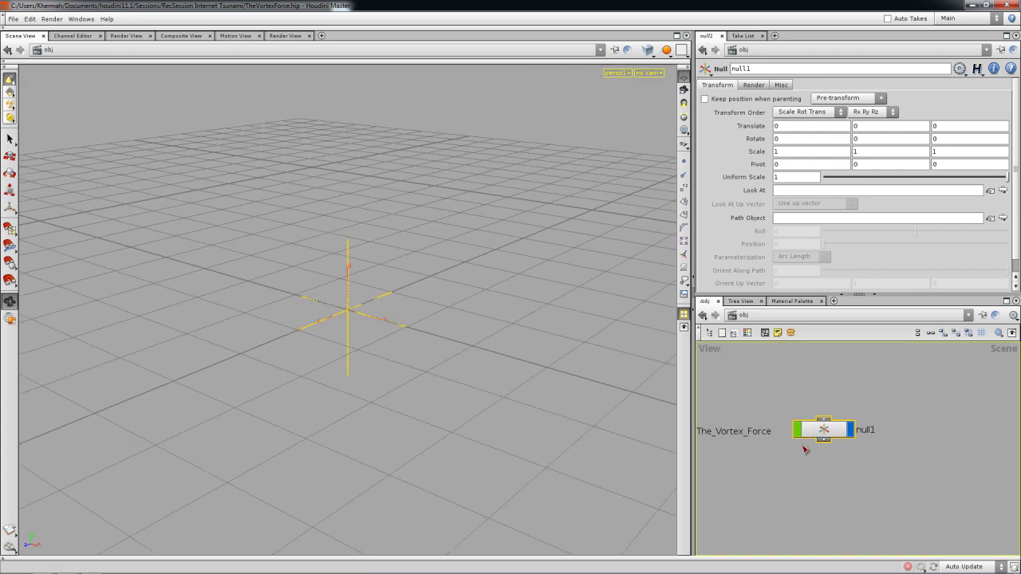
{"action": "scroll", "coordinate": [830, 439], "scroll_direction": "up", "scroll_amount": 2}
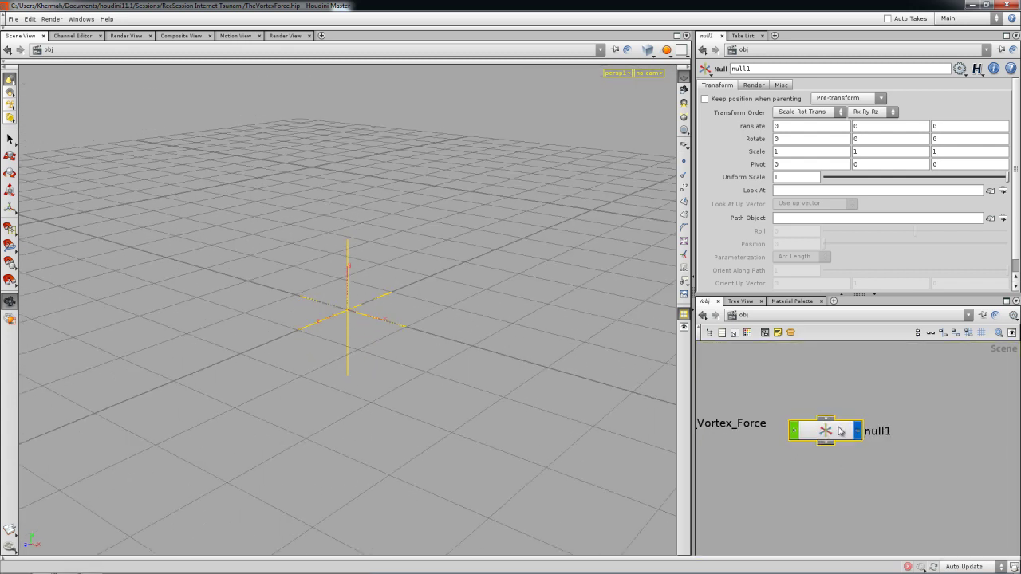
Step: Go inside null1 and display the point numbers of its control geometry in the viewport
{"action": "double_click", "coordinate": [840, 436]}
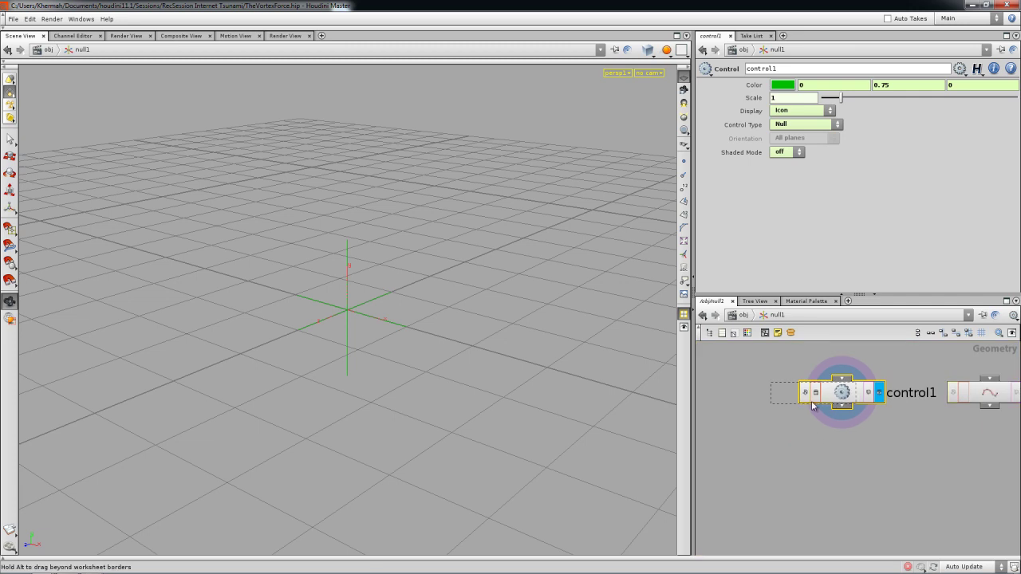
{"action": "key", "text": "Tab"}
{"action": "key", "text": "Escape"}
{"action": "middle_click", "coordinate": [832, 407]}
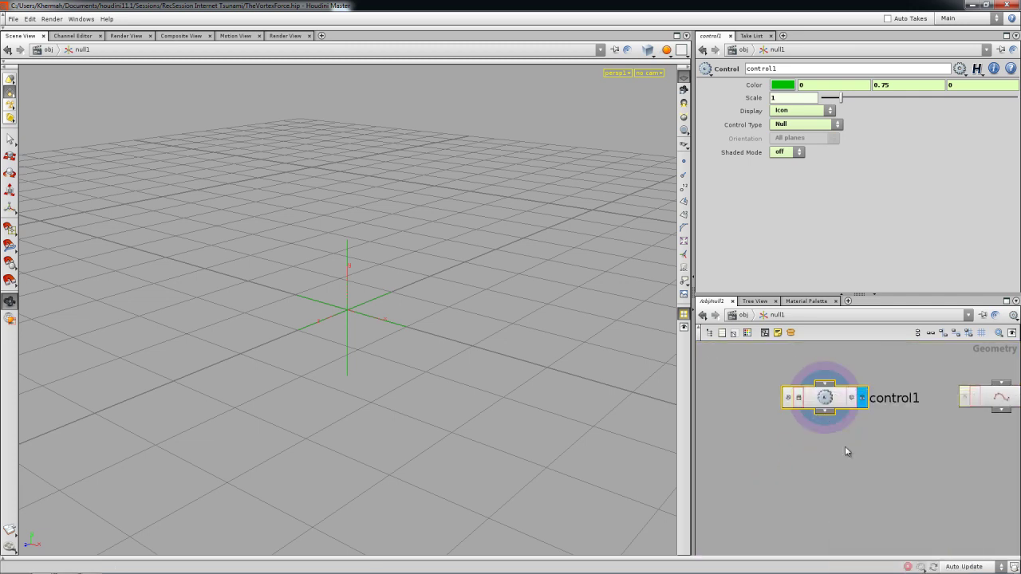
{"action": "left_click_drag", "start_coordinate": [543, 346], "coordinate": [565, 380]}
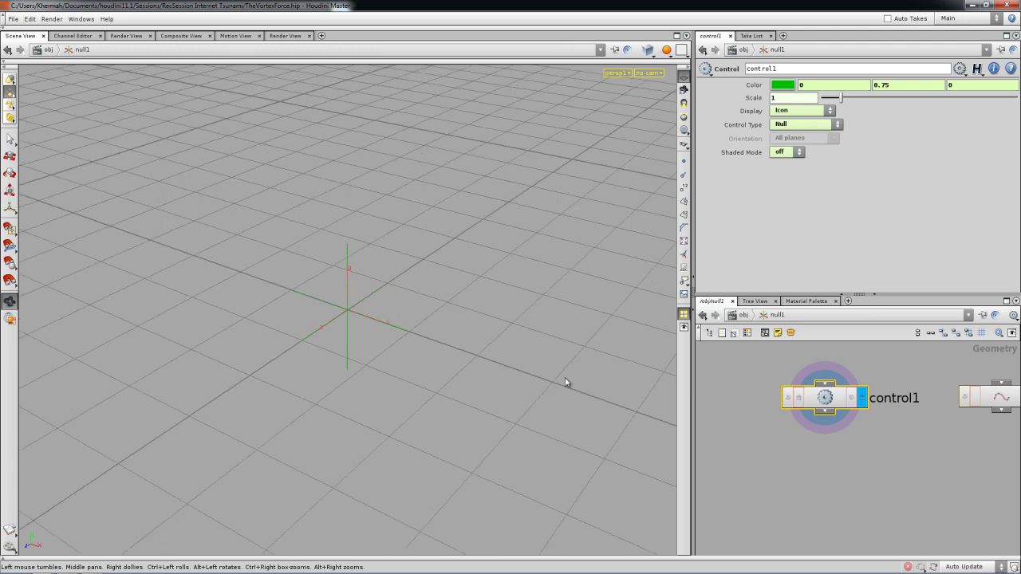
{"action": "right_click_drag", "start_coordinate": [403, 426], "coordinate": [682, 238]}
{"action": "left_click", "coordinate": [684, 183]}
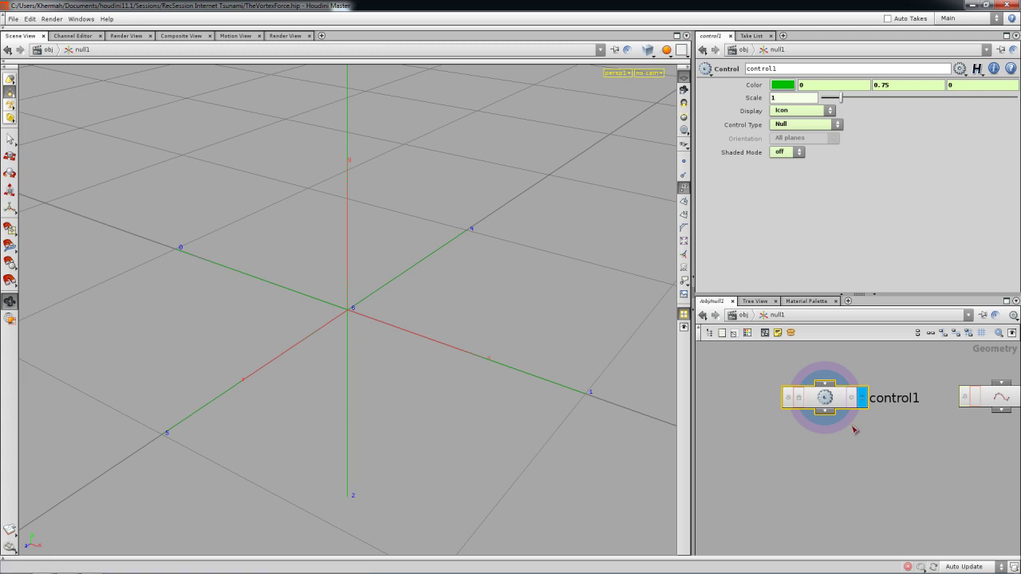
Step: Add a Group Geometry node beneath control1, fed by it, and make it the displayed node
{"action": "key", "text": "Tab"}
{"action": "mouse_move", "coordinate": [834, 447]}
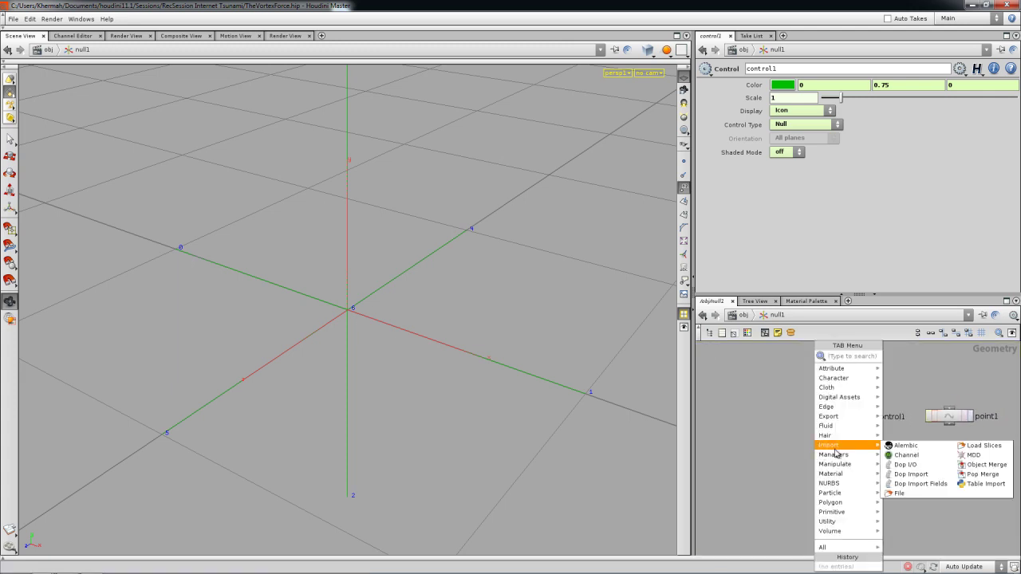
{"action": "type", "text": "group"}
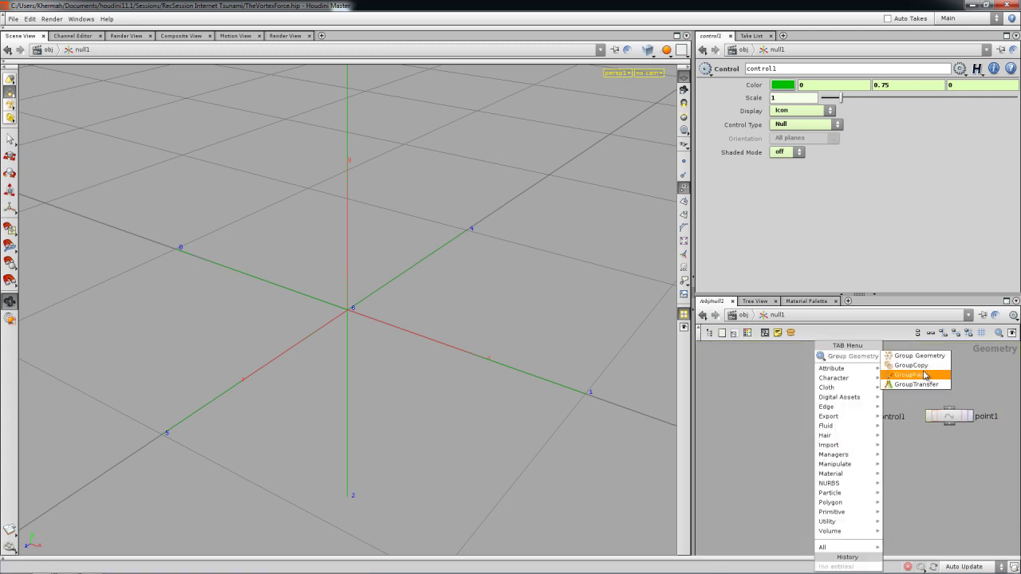
{"action": "left_click", "coordinate": [919, 360]}
{"action": "left_click", "coordinate": [838, 455]}
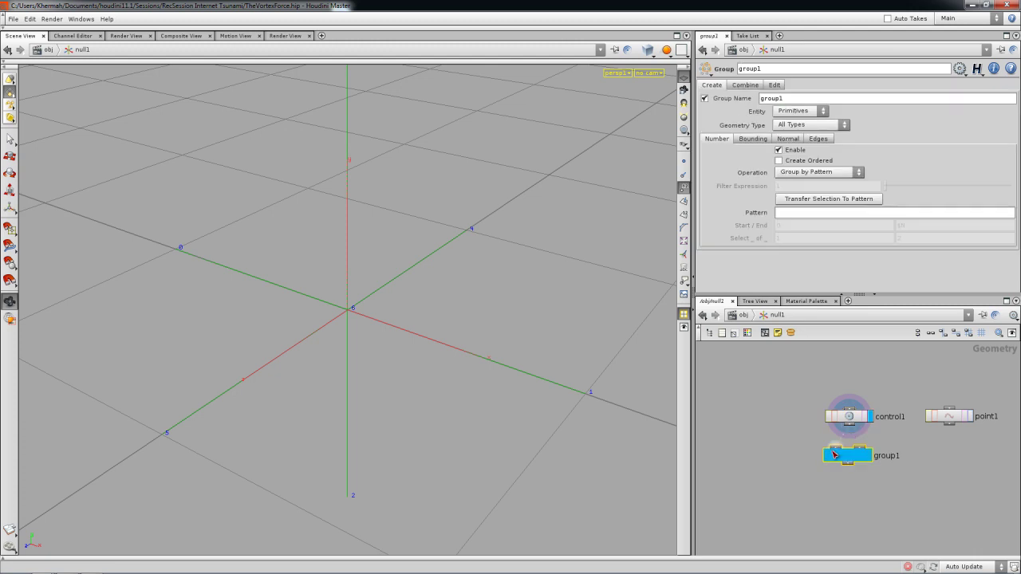
{"action": "left_click", "coordinate": [866, 456]}
Step: Set the group's pattern to 6 and its entity to Points so it contains the null's centre point
{"action": "scroll", "coordinate": [382, 296], "scroll_direction": "down", "scroll_amount": 1}
{"action": "left_click", "coordinate": [784, 213]}
{"action": "type", "text": "6"}
{"action": "key", "text": "Return"}
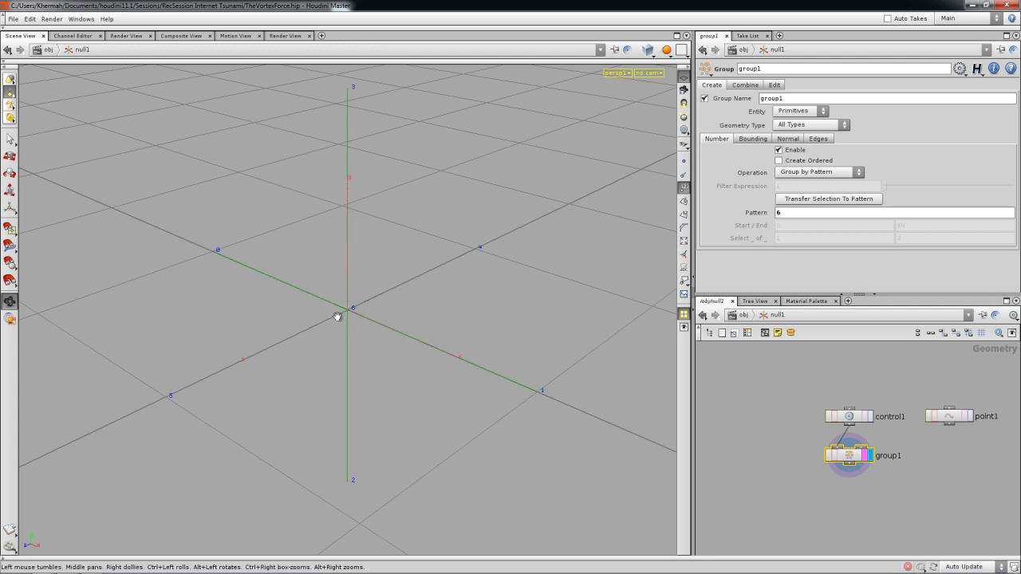
{"action": "left_click", "coordinate": [791, 112]}
{"action": "left_click", "coordinate": [793, 134]}
{"action": "left_click", "coordinate": [779, 357]}
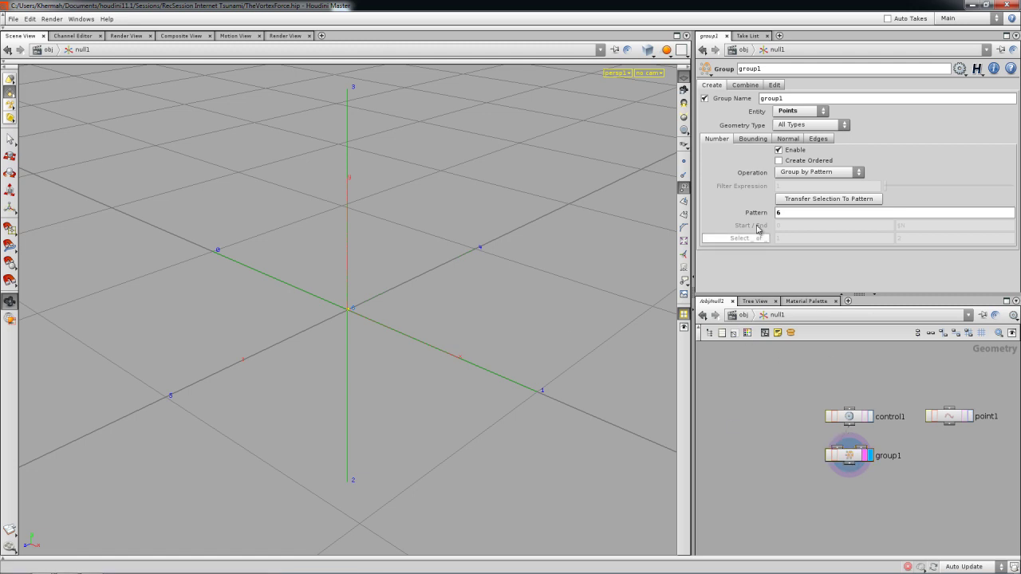
Step: Name the point group curver
{"action": "left_click_drag", "start_coordinate": [741, 102], "coordinate": [712, 135]}
{"action": "type", "text": "c"}
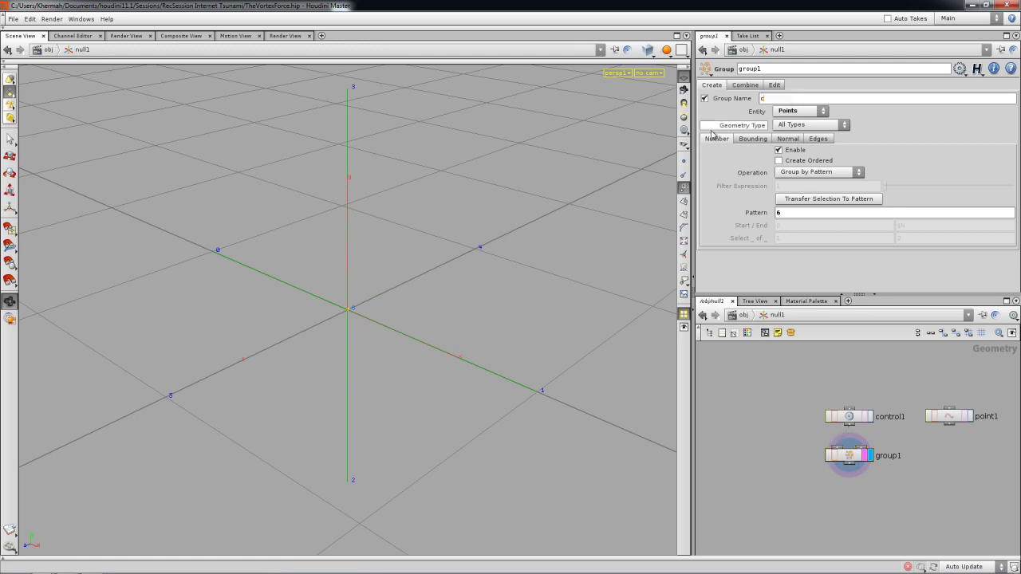
{"action": "type", "text": "urver"}
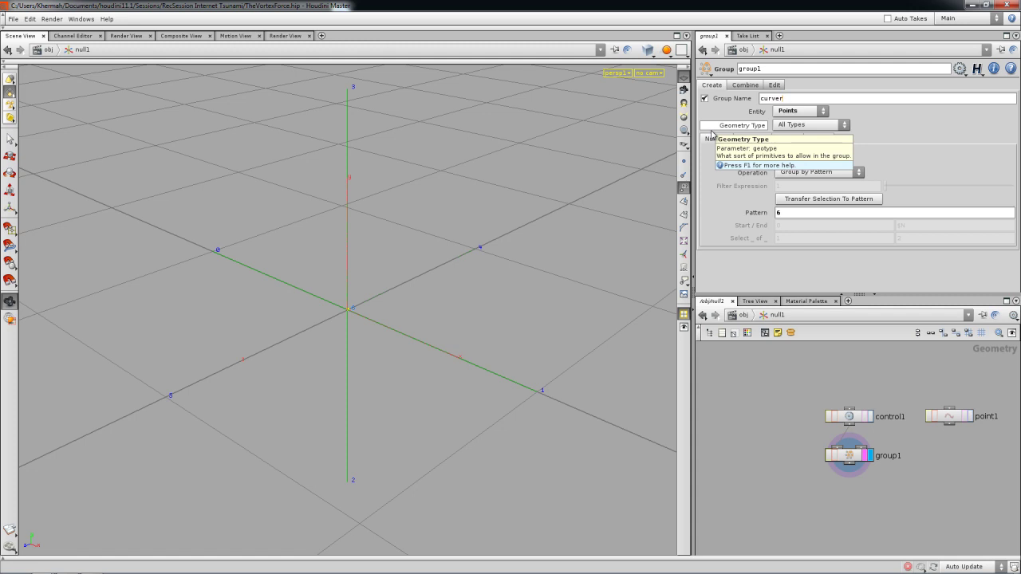
Step: Return to the object level, duplicate null1 and place the copy's node below it in the network
{"action": "left_click", "coordinate": [743, 315]}
{"action": "left_click_drag", "start_coordinate": [826, 433], "coordinate": [827, 429]}
{"action": "scroll", "coordinate": [433, 349], "scroll_direction": "down", "scroll_amount": 5}
{"action": "scroll", "coordinate": [438, 351], "scroll_direction": "down", "scroll_amount": 3}
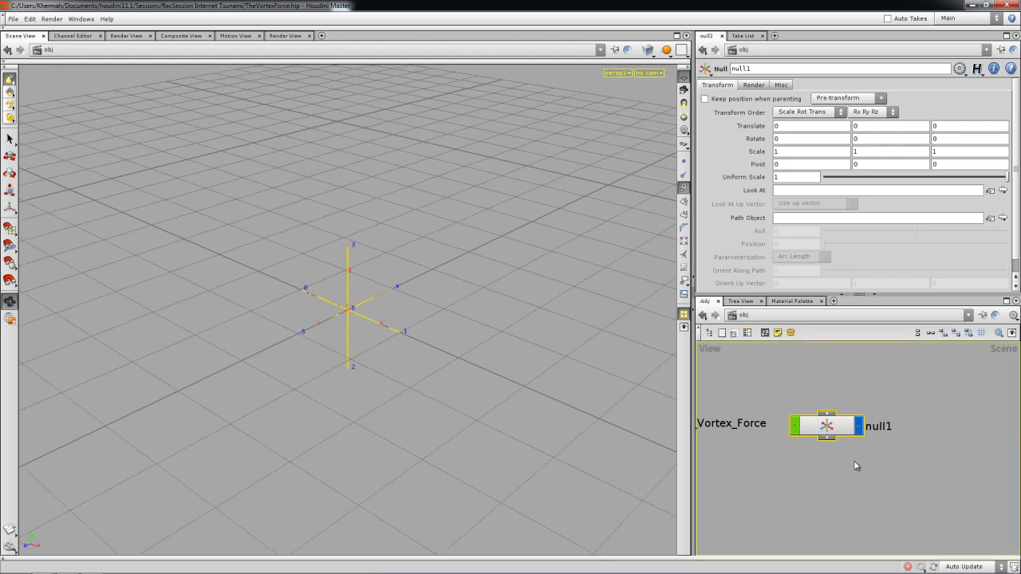
{"action": "scroll", "coordinate": [836, 437], "scroll_direction": "down", "scroll_amount": 1}
{"action": "key", "text": "ctrl+v"}
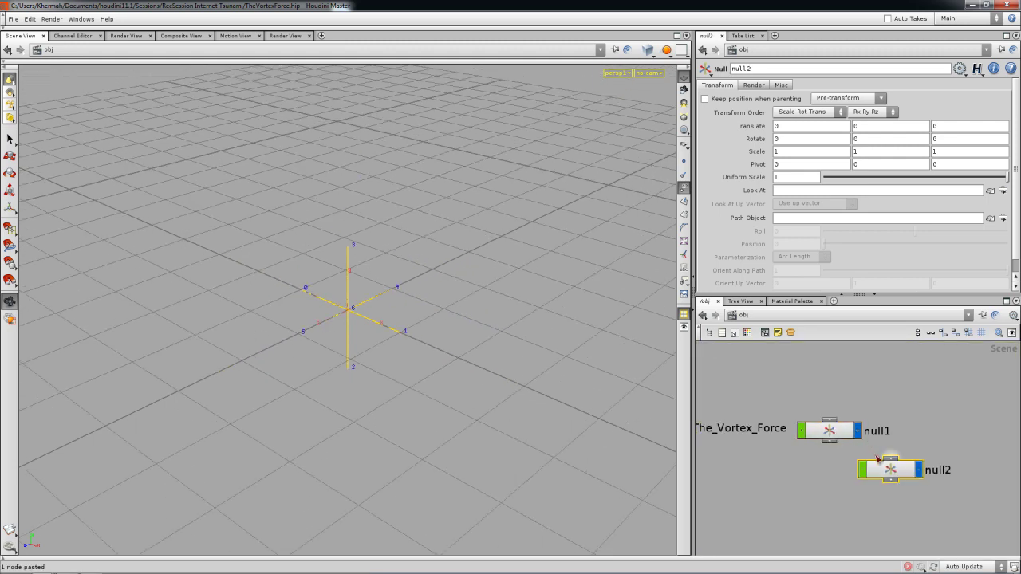
{"action": "left_click", "coordinate": [833, 477]}
Step: Raise the copied null and add three more copies, staggering them in a column about 2 units apart up to a Y of about 8
{"action": "left_click_drag", "start_coordinate": [675, 458], "coordinate": [467, 360]}
{"action": "key", "text": "r"}
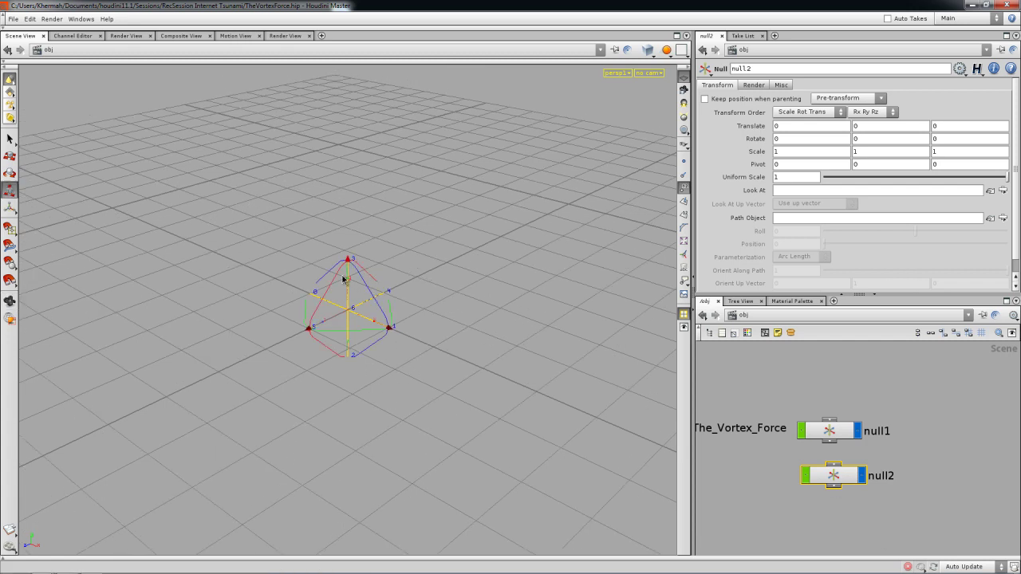
{"action": "left_click_drag", "start_coordinate": [348, 291], "coordinate": [350, 207]}
{"action": "key", "text": "Return"}
{"action": "left_click_drag", "start_coordinate": [350, 292], "coordinate": [394, 359]}
{"action": "left_click_drag", "start_coordinate": [374, 289], "coordinate": [533, 431]}
{"action": "left_click", "coordinate": [410, 284]}
{"action": "middle_click_drag", "start_coordinate": [786, 452], "coordinate": [741, 437]}
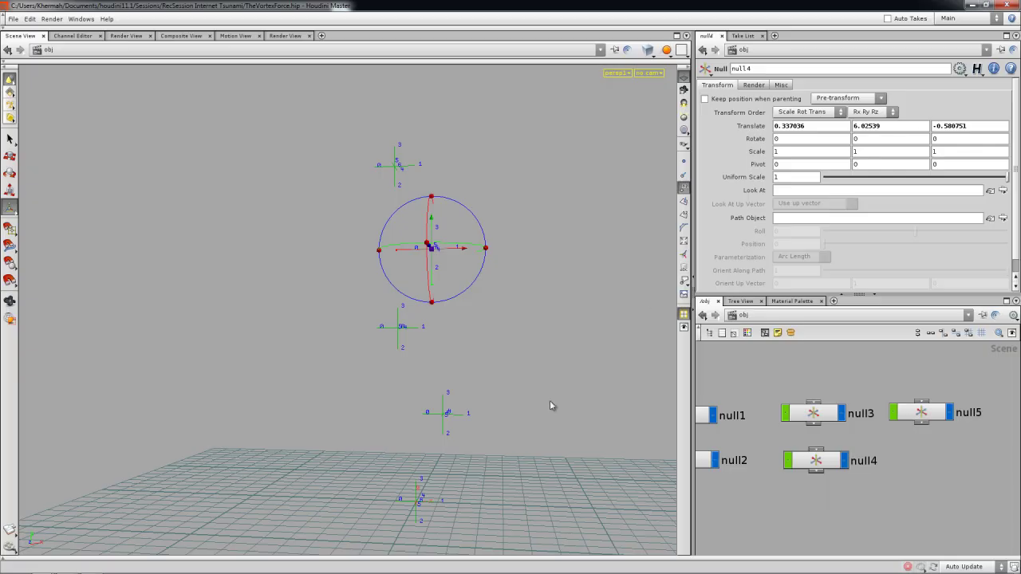
{"action": "key", "text": "Escape"}
{"action": "left_click_drag", "start_coordinate": [569, 382], "coordinate": [581, 414]}
{"action": "right_click_drag", "start_coordinate": [898, 515], "coordinate": [867, 511]}
{"action": "middle_click_drag", "start_coordinate": [866, 511], "coordinate": [866, 498]}
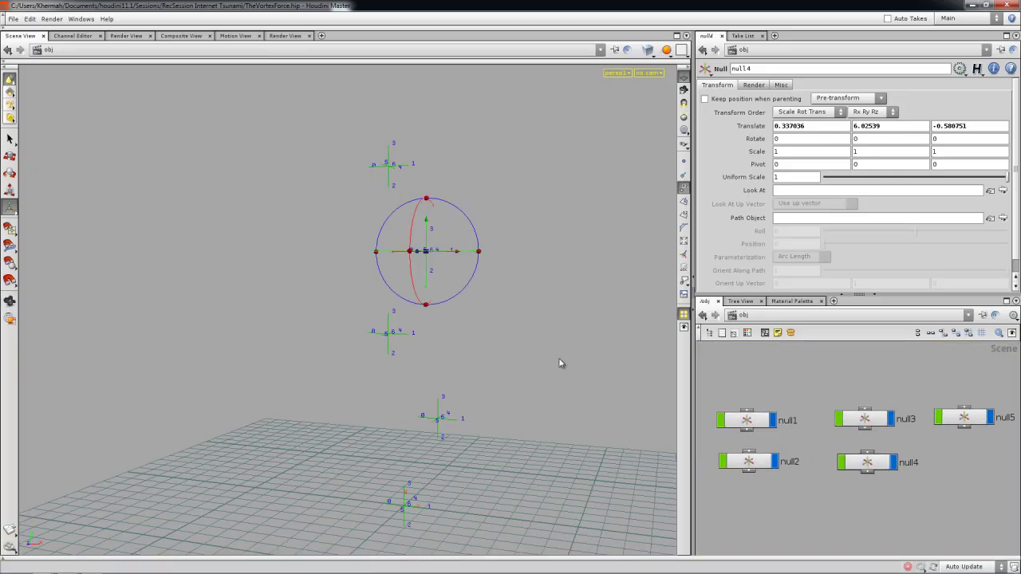
Step: Switch the viewport to the color scheme with a black background and hide the grid
{"action": "key", "text": "d"}
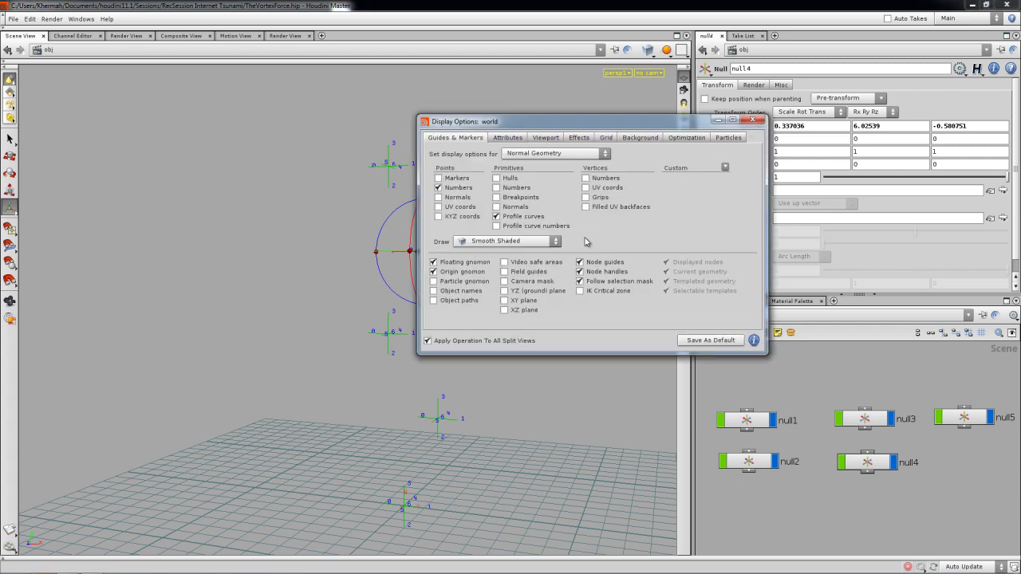
{"action": "left_click", "coordinate": [639, 138]}
{"action": "left_click", "coordinate": [735, 151]}
{"action": "left_click", "coordinate": [730, 167]}
{"action": "left_click", "coordinate": [752, 122]}
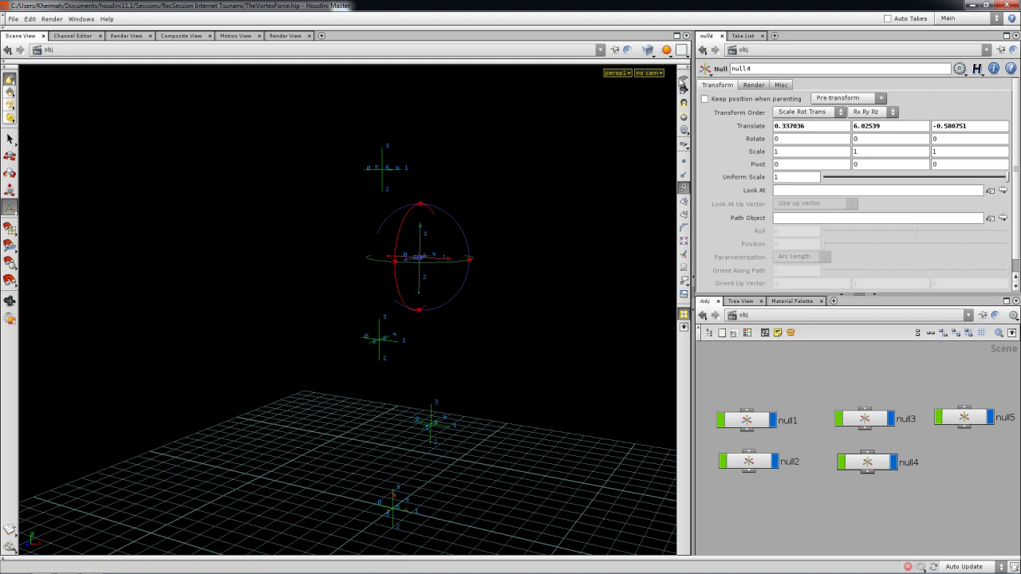
{"action": "left_click", "coordinate": [681, 79]}
{"action": "left_click_drag", "start_coordinate": [562, 291], "coordinate": [557, 294], "text": "alt"}
{"action": "right_click_drag", "start_coordinate": [815, 441], "coordinate": [808, 441]}
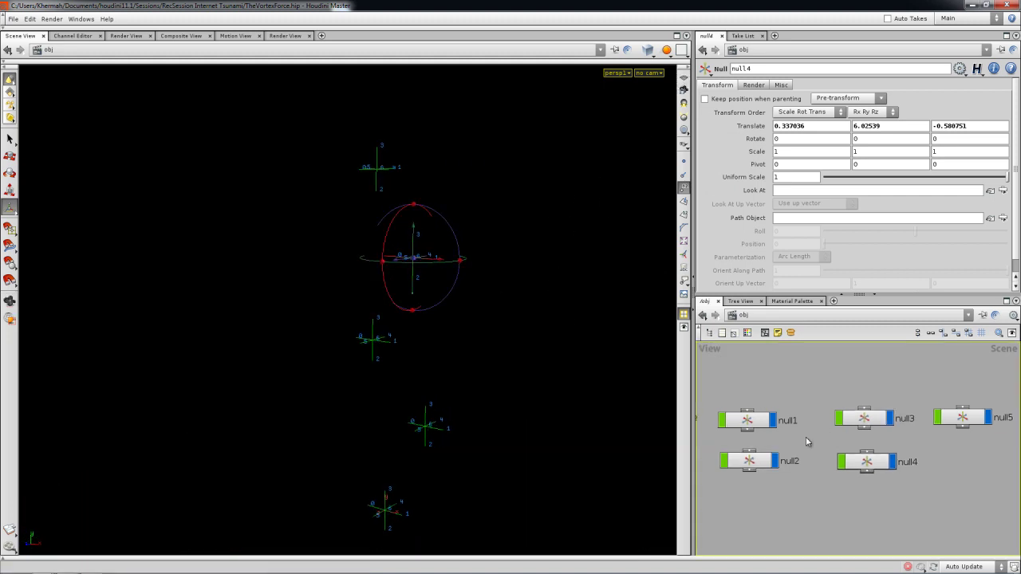
Step: Select the nulls one after another from null1 to null5 to examine their order and position in the column
{"action": "left_click", "coordinate": [742, 418]}
{"action": "key", "text": "Escape"}
{"action": "key", "text": "Return"}
{"action": "left_click", "coordinate": [750, 461]}
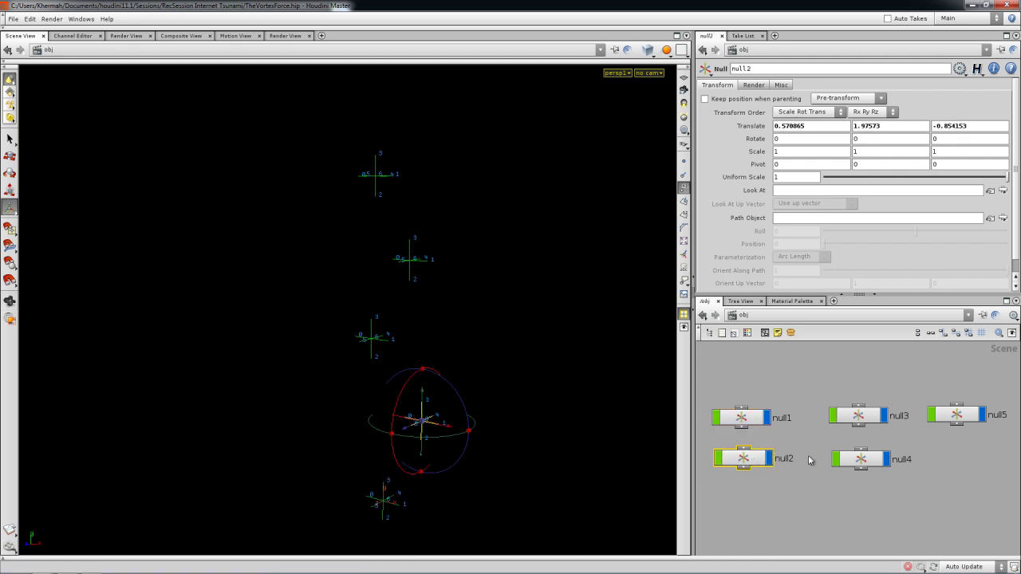
{"action": "left_click", "coordinate": [857, 420]}
{"action": "left_click", "coordinate": [868, 462]}
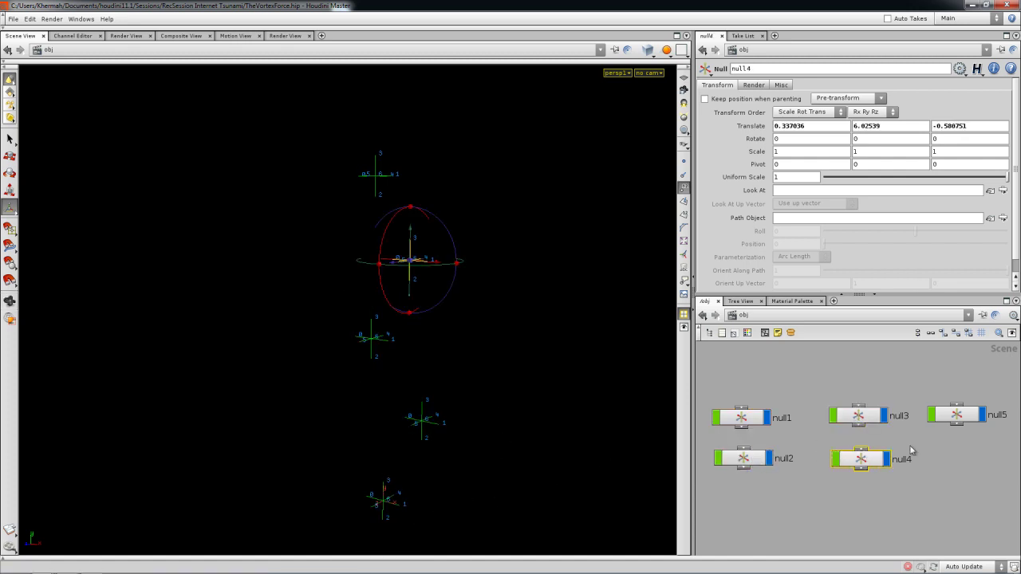
{"action": "left_click", "coordinate": [951, 425]}
{"action": "key", "text": "space+h"}
Step: Hide all five nulls together and display The_Vortex_Force again
{"action": "middle_click_drag", "start_coordinate": [843, 488], "coordinate": [850, 482]}
{"action": "right_click_drag", "start_coordinate": [853, 487], "coordinate": [827, 440]}
{"action": "left_click_drag", "start_coordinate": [794, 407], "coordinate": [1016, 498]}
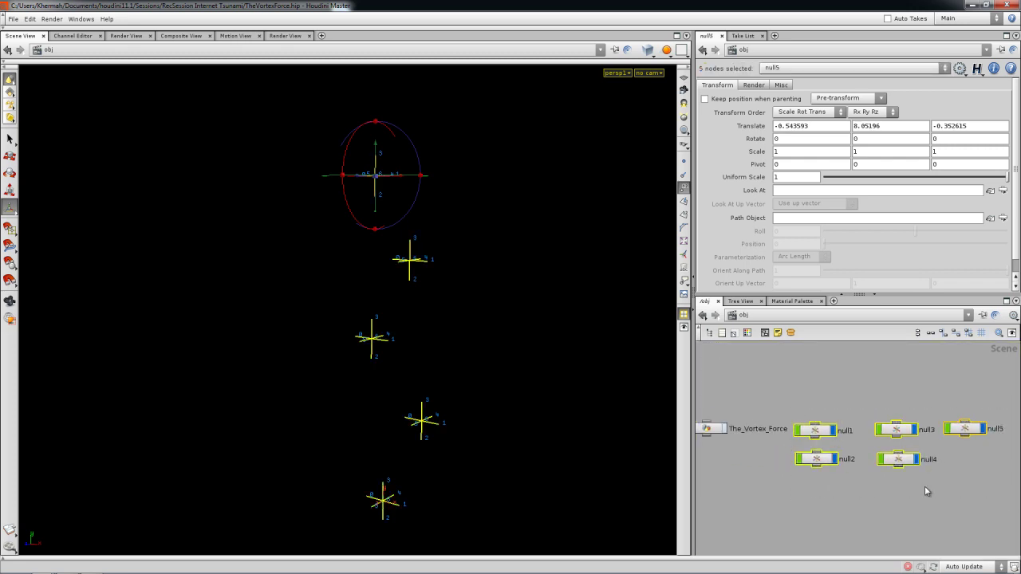
{"action": "left_click", "coordinate": [834, 460]}
{"action": "middle_click_drag", "start_coordinate": [770, 453], "coordinate": [853, 453]}
{"action": "left_click_drag", "start_coordinate": [786, 432], "coordinate": [772, 432]}
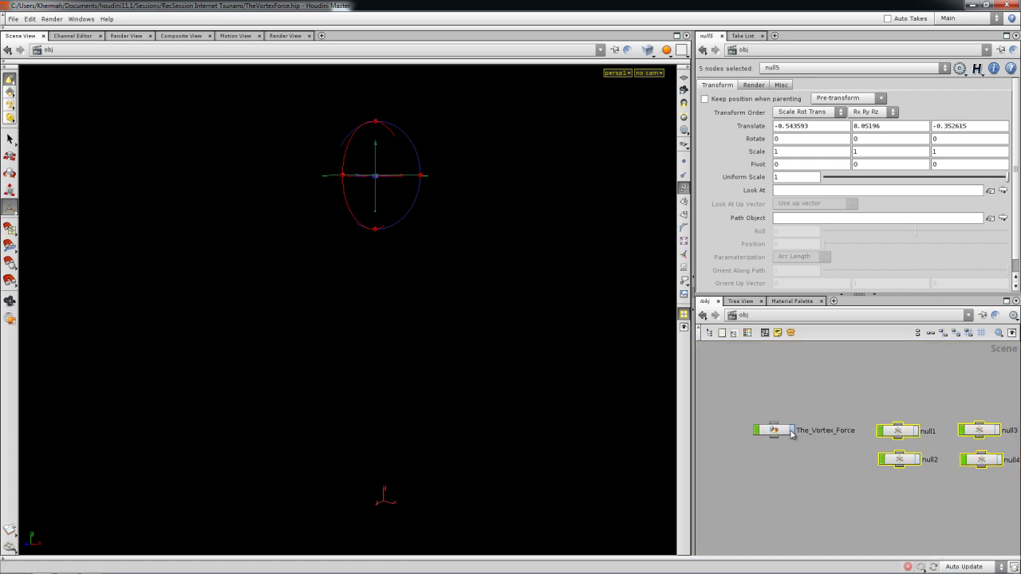
{"action": "left_click", "coordinate": [791, 431]}
Step: Go inside The_Vortex_Force, show the viewport grid and turn off the point numbers
{"action": "double_click", "coordinate": [774, 431]}
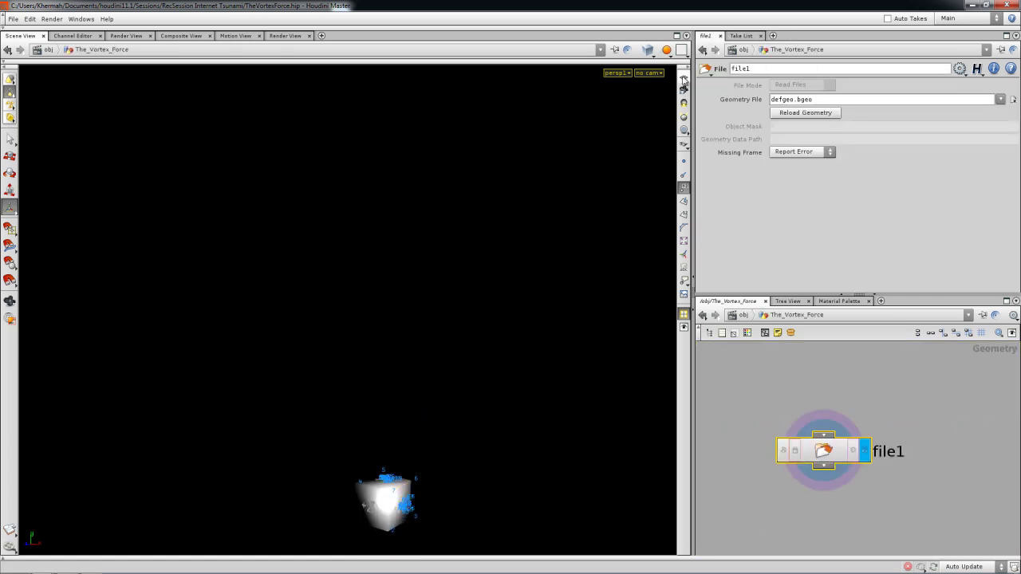
{"action": "left_click", "coordinate": [683, 78]}
{"action": "left_click", "coordinate": [684, 188]}
{"action": "left_click_drag", "start_coordinate": [437, 334], "coordinate": [458, 316], "text": "alt"}
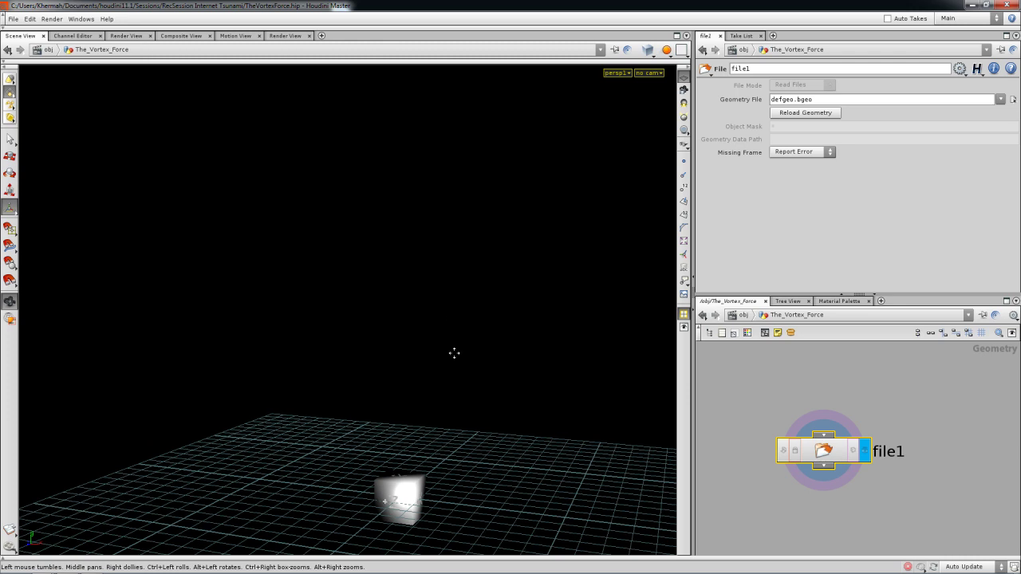
{"action": "left_click_drag", "start_coordinate": [453, 354], "coordinate": [450, 328]}
Step: Set the viewport's background color scheme to Light
{"action": "key", "text": "d"}
{"action": "left_click", "coordinate": [738, 151]}
{"action": "left_click", "coordinate": [730, 161]}
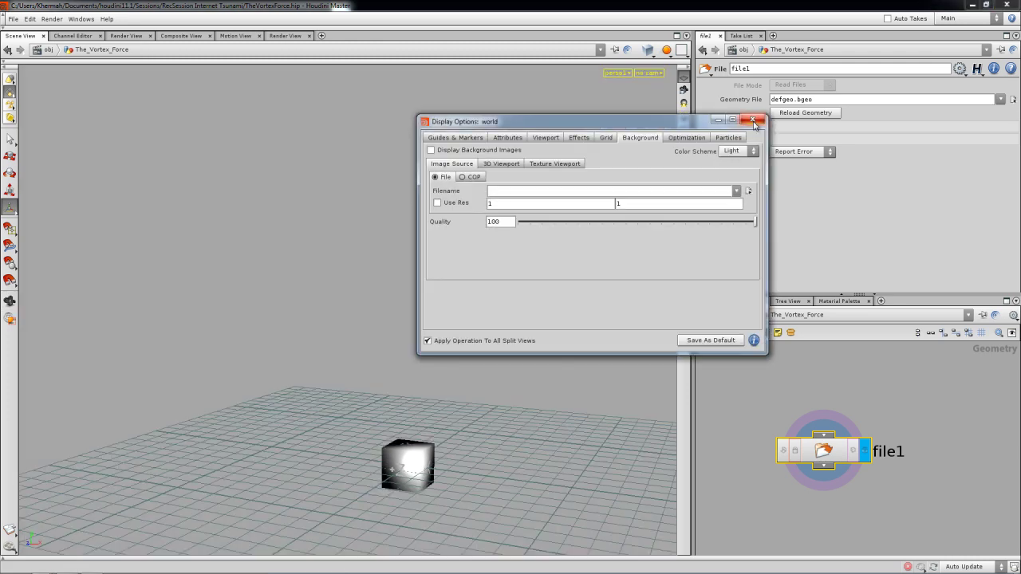
{"action": "left_click", "coordinate": [752, 120]}
{"action": "left_click_drag", "start_coordinate": [484, 407], "coordinate": [455, 408], "text": "alt"}
Step: Add an Object Merge node below file1 and display it in the viewport
{"action": "middle_click_drag", "start_coordinate": [791, 497], "coordinate": [751, 431]}
{"action": "key", "text": "Tab"}
{"action": "mouse_move", "coordinate": [778, 445]}
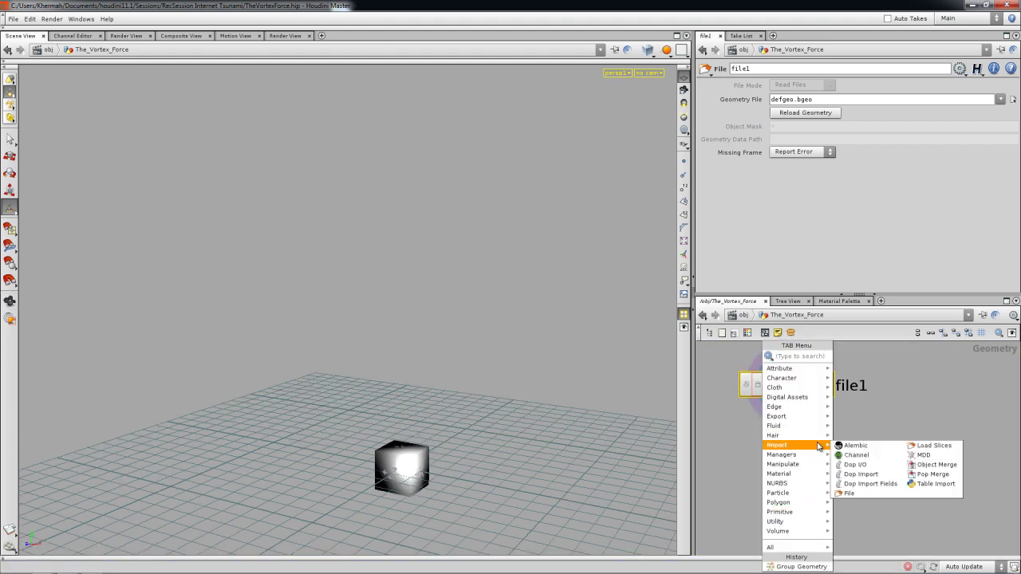
{"action": "left_click", "coordinate": [937, 466]}
{"action": "left_click", "coordinate": [831, 459]}
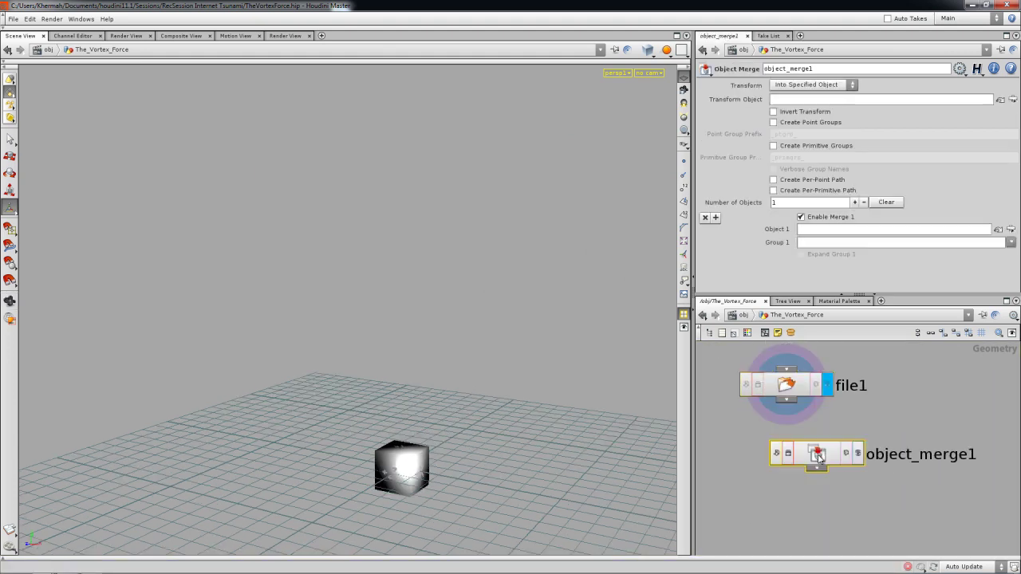
{"action": "left_click", "coordinate": [833, 455]}
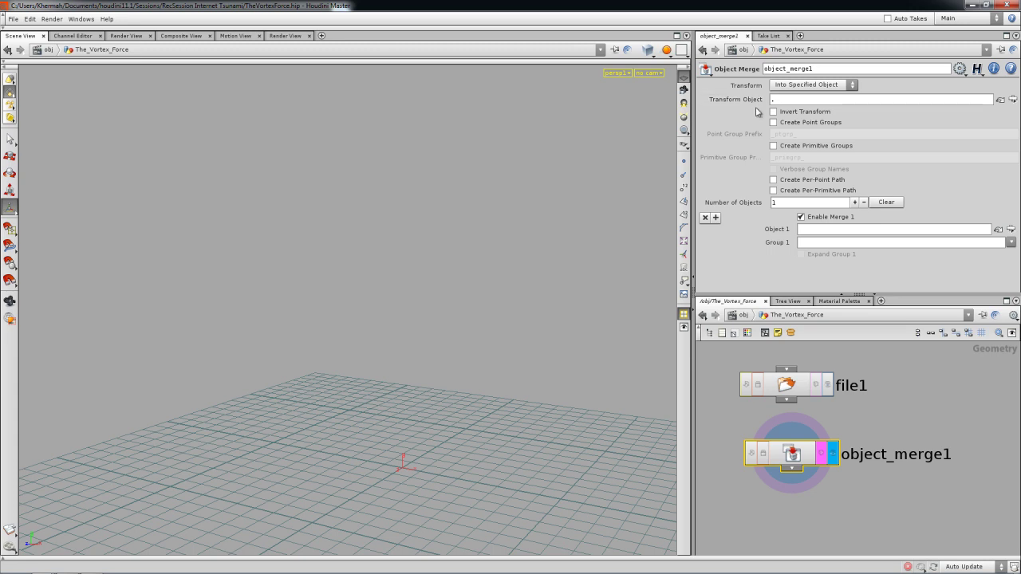
Step: Set object_merge1 to transform Into This Object and choose null1 as its Object 1 source
{"action": "left_click", "coordinate": [807, 87]}
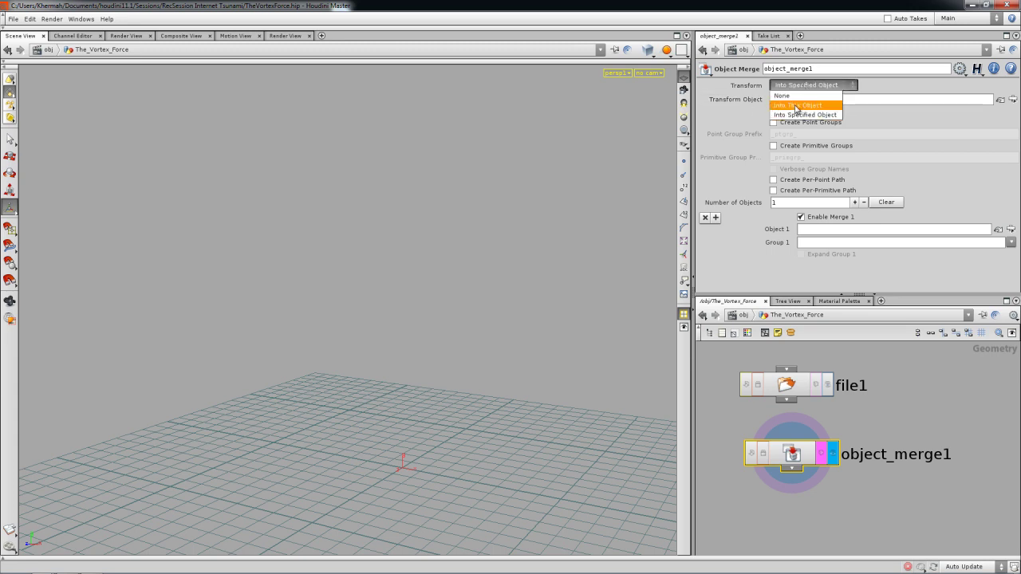
{"action": "left_click", "coordinate": [801, 105]}
{"action": "left_click", "coordinate": [1010, 229]}
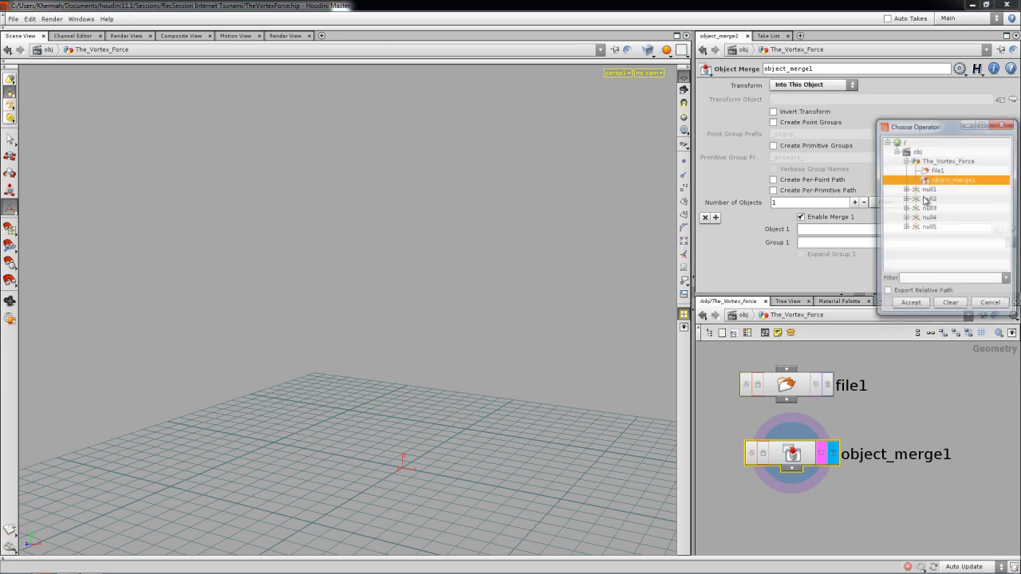
{"action": "left_click", "coordinate": [927, 191]}
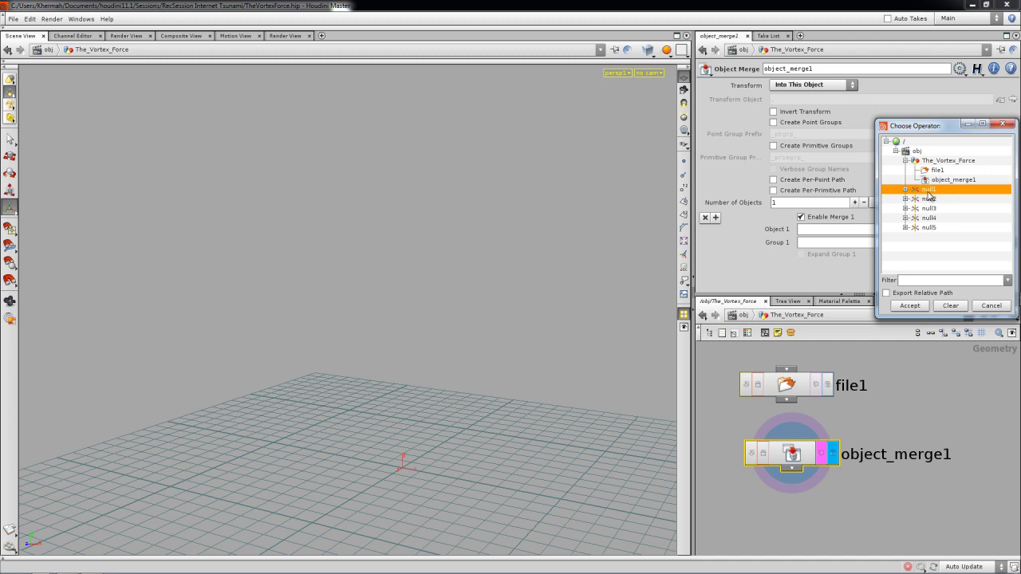
{"action": "left_click", "coordinate": [910, 306]}
{"action": "scroll", "coordinate": [882, 425], "scroll_direction": "down", "scroll_amount": 1}
{"action": "middle_click_drag", "start_coordinate": [880, 427], "coordinate": [868, 413]}
{"action": "left_click_drag", "start_coordinate": [785, 439], "coordinate": [771, 441]}
{"action": "key", "text": "Tab"}
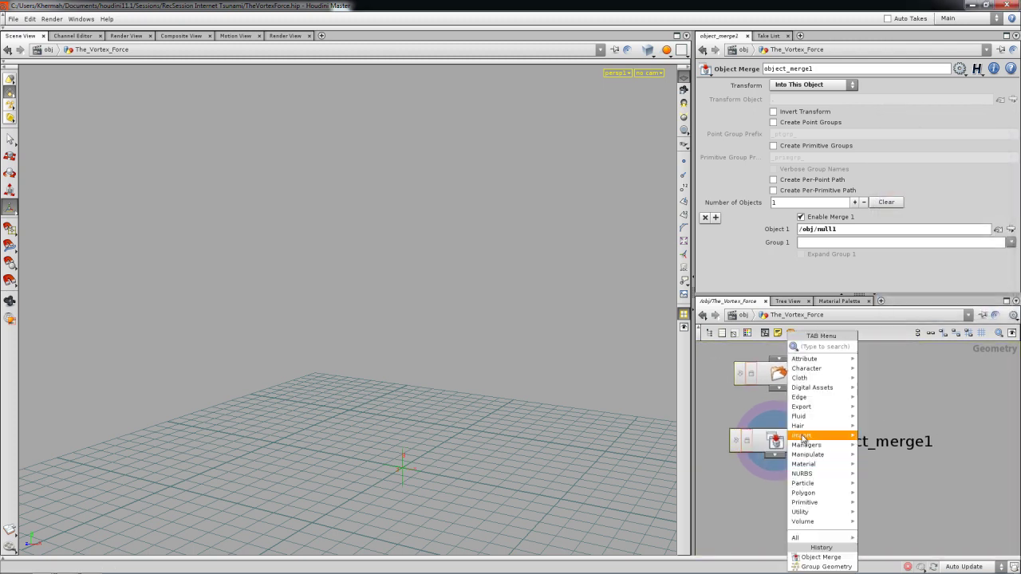
{"action": "mouse_move", "coordinate": [822, 435]}
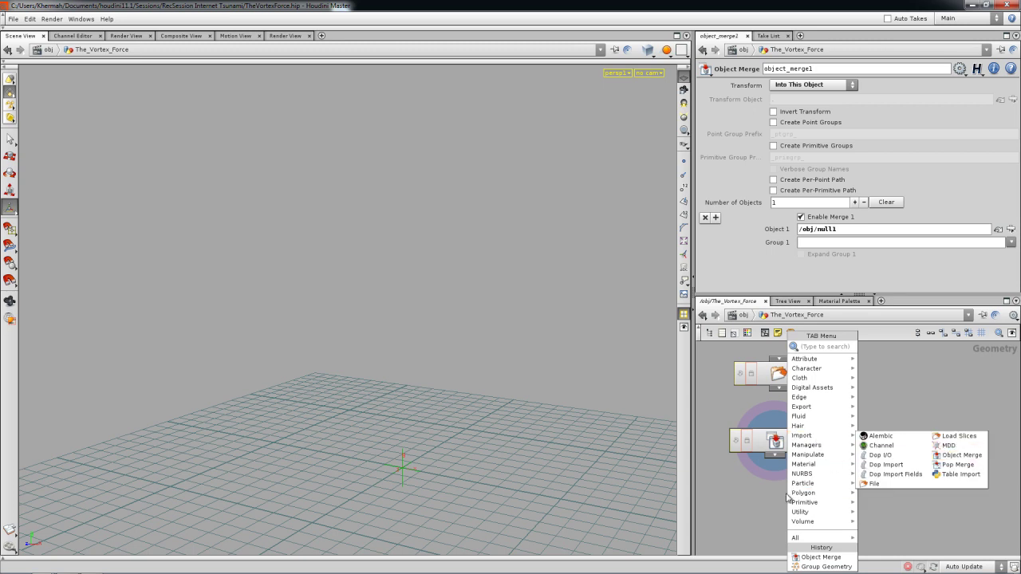
{"action": "left_click", "coordinate": [754, 500]}
{"action": "left_click_drag", "start_coordinate": [775, 447], "coordinate": [762, 460]}
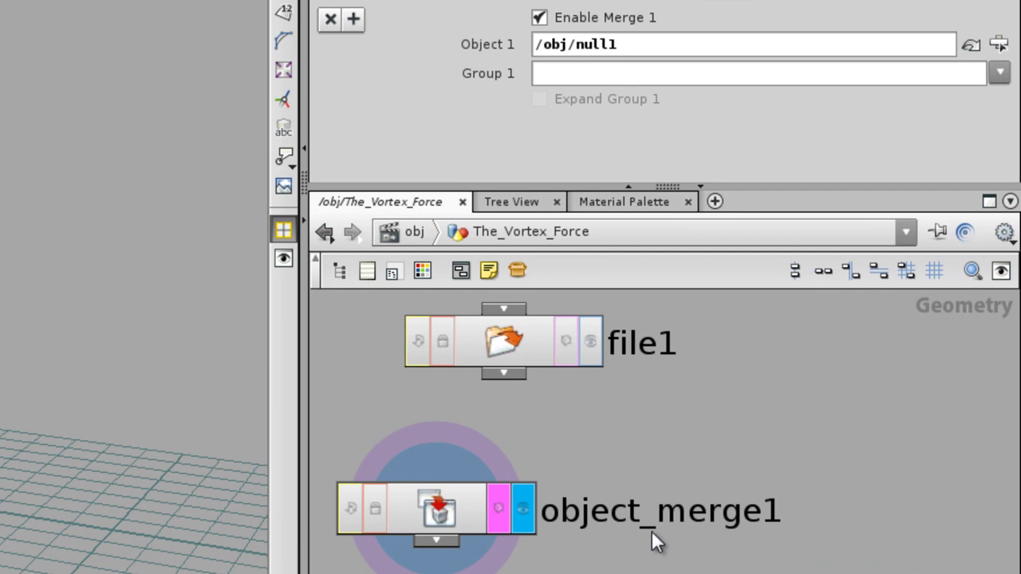
Step: Compare the trailing number in the object merge node's name with the one in its Object 1 path
{"action": "double_click", "coordinate": [772, 519]}
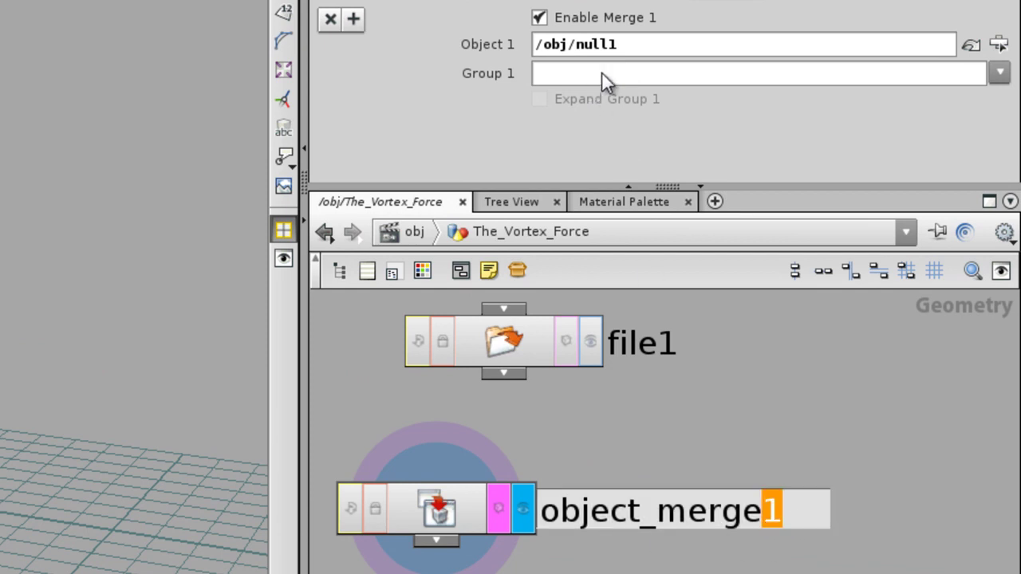
{"action": "double_click", "coordinate": [612, 44]}
{"action": "left_click", "coordinate": [742, 417]}
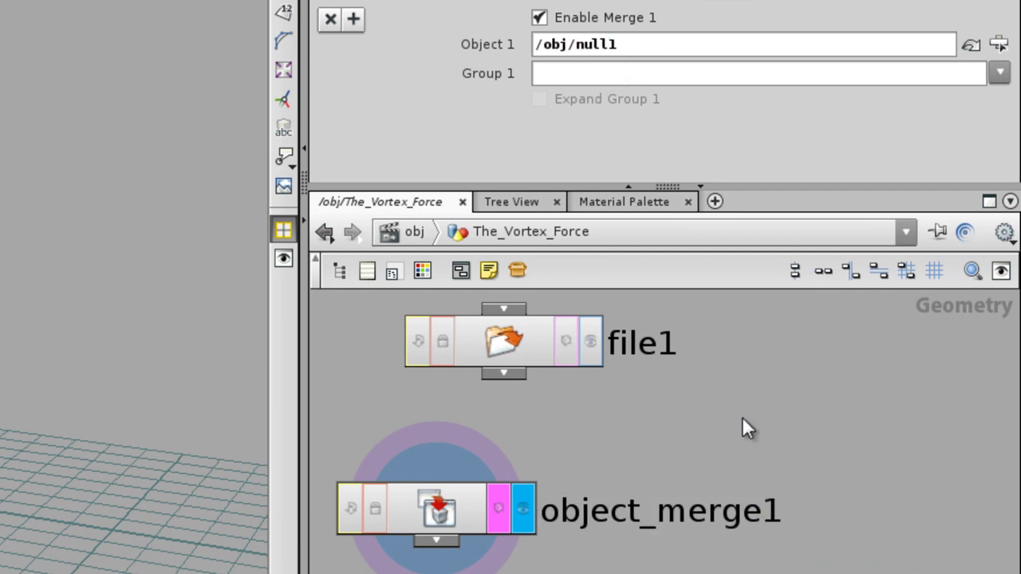
{"action": "right_click_drag", "start_coordinate": [745, 406], "coordinate": [711, 420]}
{"action": "middle_click_drag", "start_coordinate": [676, 418], "coordinate": [603, 437]}
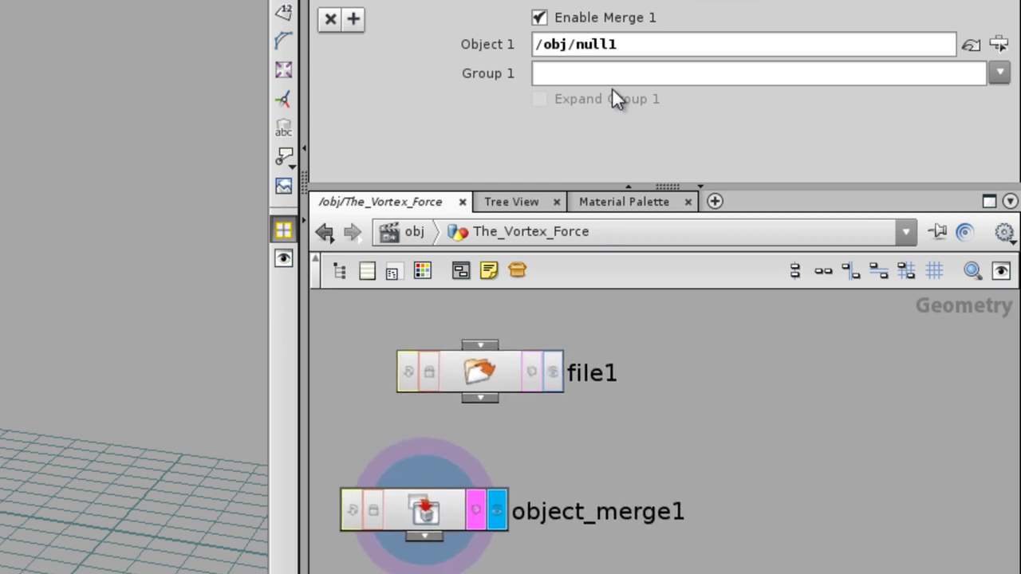
Step: Replace the 1 in the Object 1 path with `opdigits(".")` and hide the viewport grid
{"action": "left_click_drag", "start_coordinate": [610, 44], "coordinate": [644, 57]}
{"action": "type", "text": "`opdigits"}
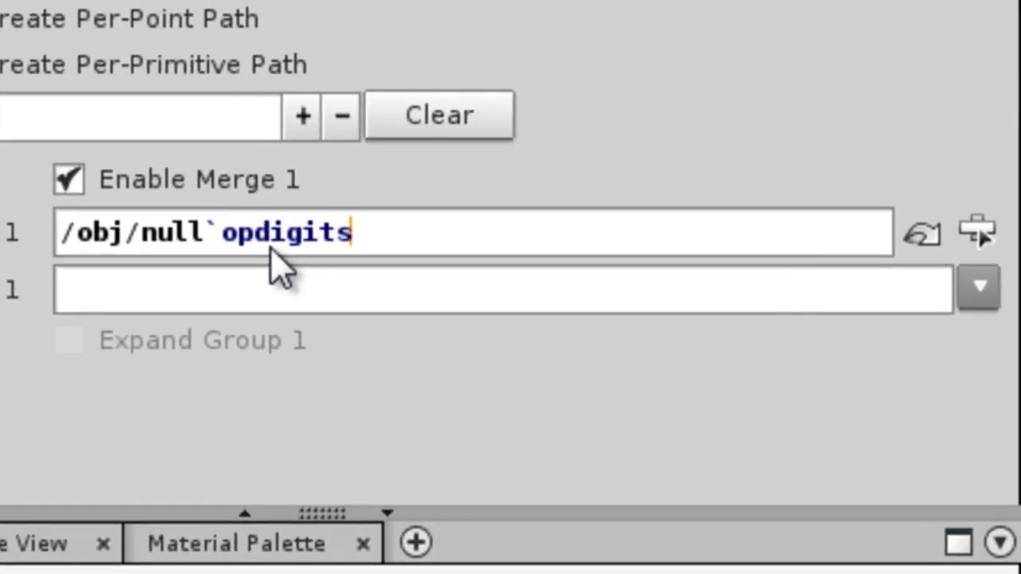
{"action": "type", "text": "("}
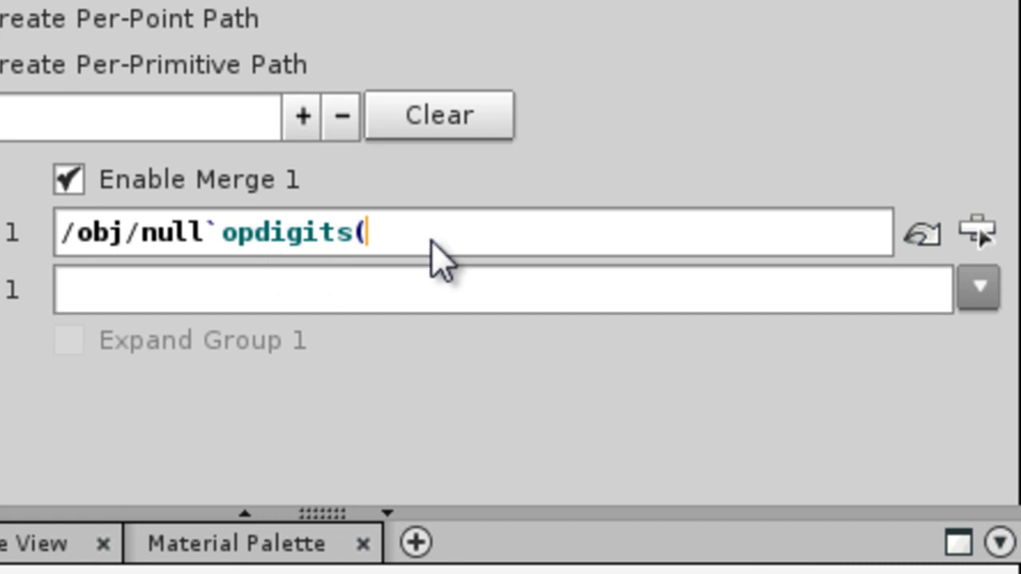
{"action": "type", "text": "\".\")`"}
{"action": "key", "text": "Return"}
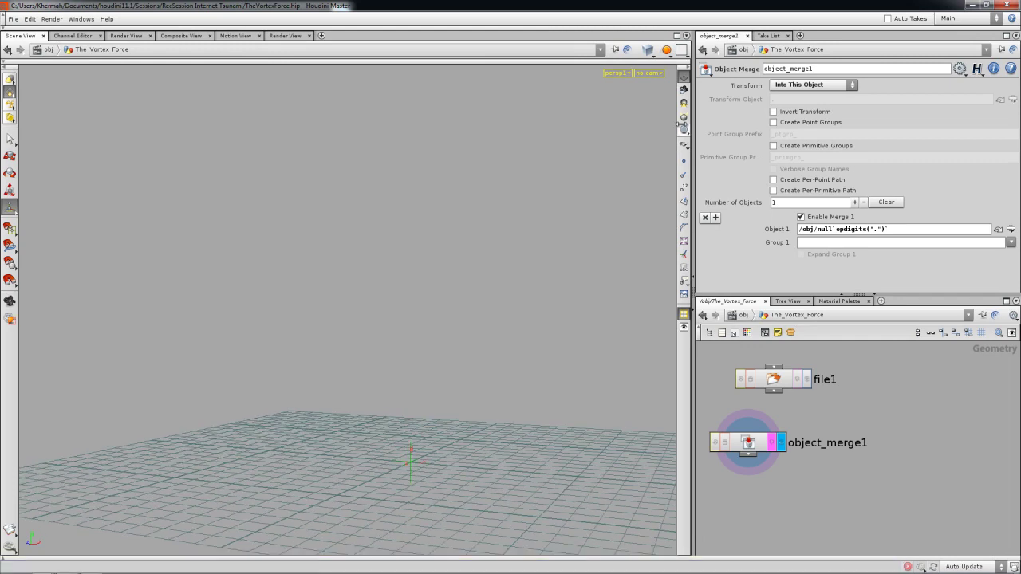
{"action": "left_click", "coordinate": [683, 76]}
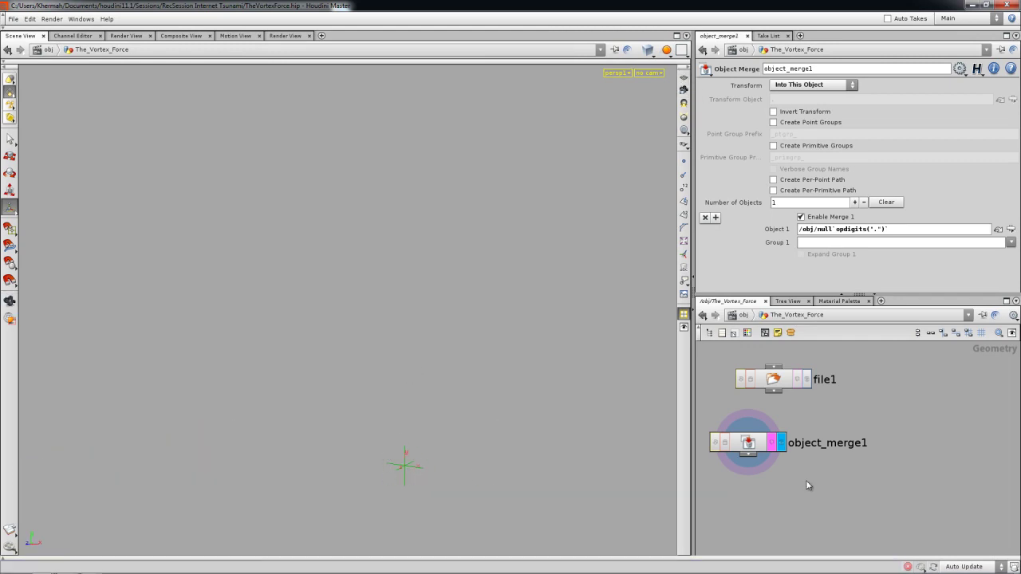
Step: Make four copies of object_merge1 so that there is one object merge node for each of the five nulls
{"action": "scroll", "coordinate": [805, 478], "scroll_direction": "down", "scroll_amount": 3}
{"action": "middle_click_drag", "start_coordinate": [795, 506], "coordinate": [764, 460]}
{"action": "left_click", "coordinate": [735, 407]}
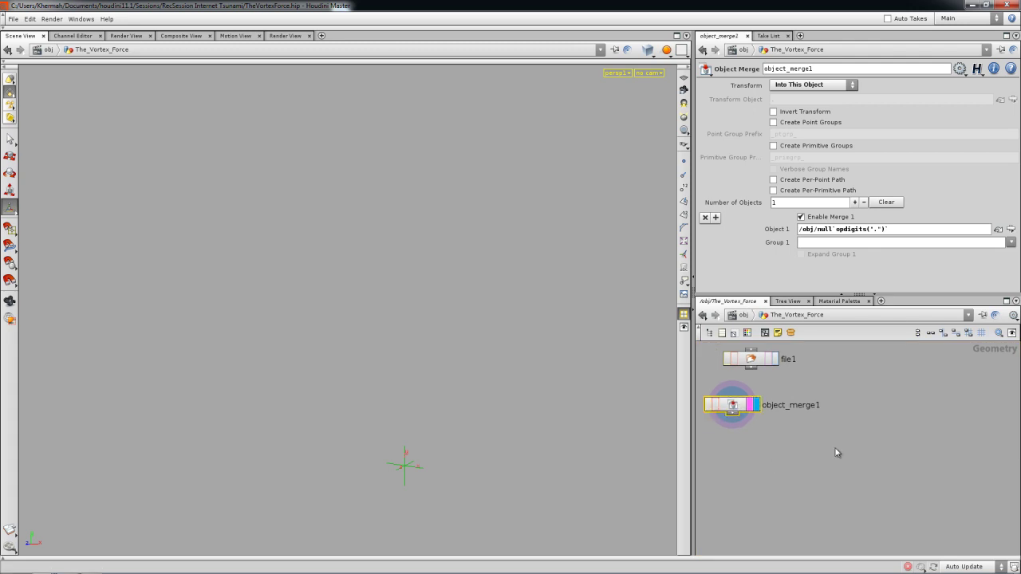
{"action": "left_click_drag", "start_coordinate": [892, 234], "coordinate": [833, 232]}
{"action": "left_click", "coordinate": [731, 404]}
{"action": "key", "text": "ctrl+v"}
{"action": "key", "text": "ctrl+v"}
{"action": "key", "text": "ctrl+v"}
{"action": "key", "text": "ctrl+v"}
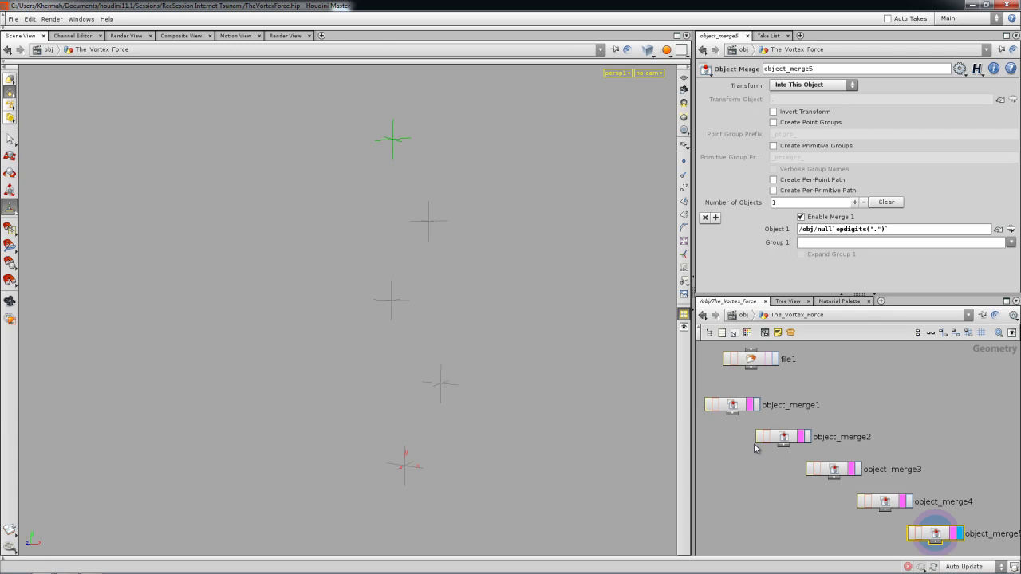
{"action": "scroll", "coordinate": [785, 442], "scroll_direction": "down", "scroll_amount": 3}
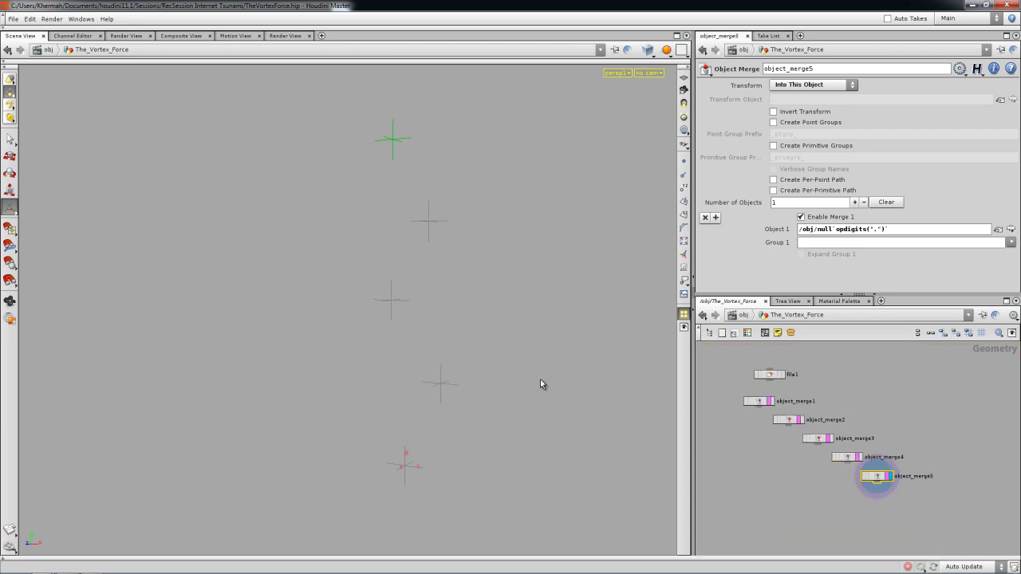
{"action": "left_click", "coordinate": [758, 479]}
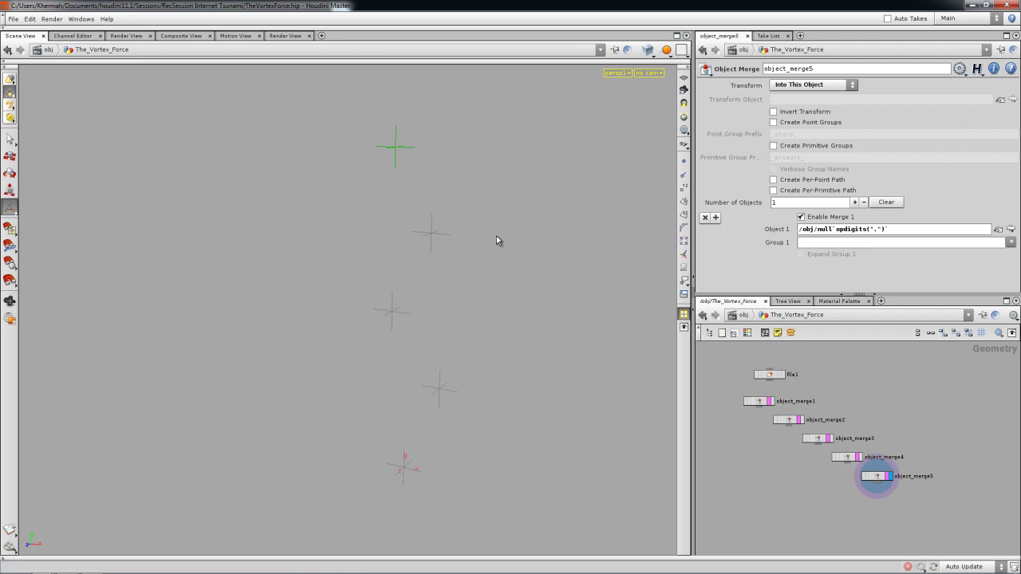
Step: Add a Merge node below the five object merge nodes
{"action": "key", "text": "Tab"}
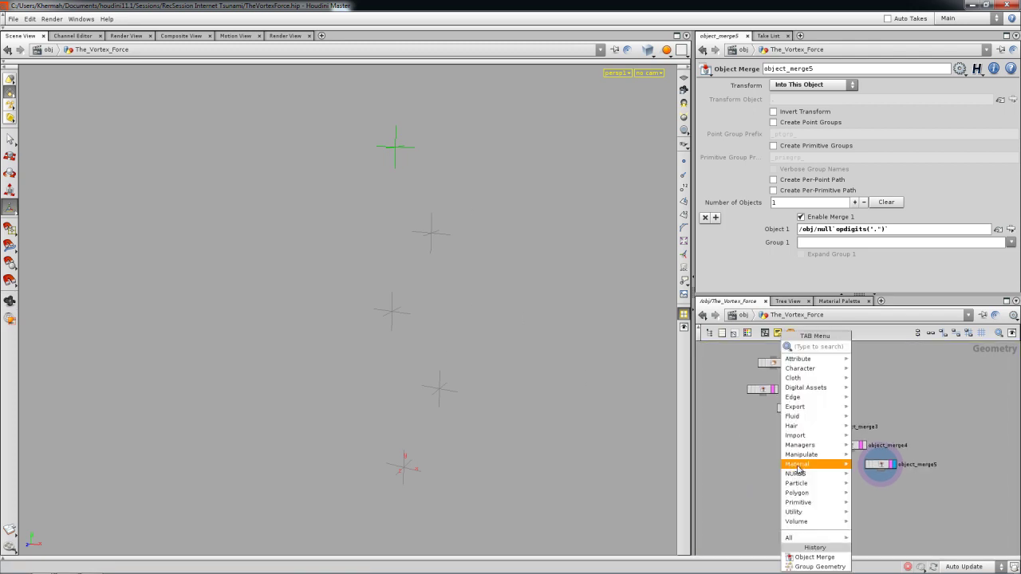
{"action": "mouse_move", "coordinate": [816, 479]}
{"action": "type", "text": "Merge"}
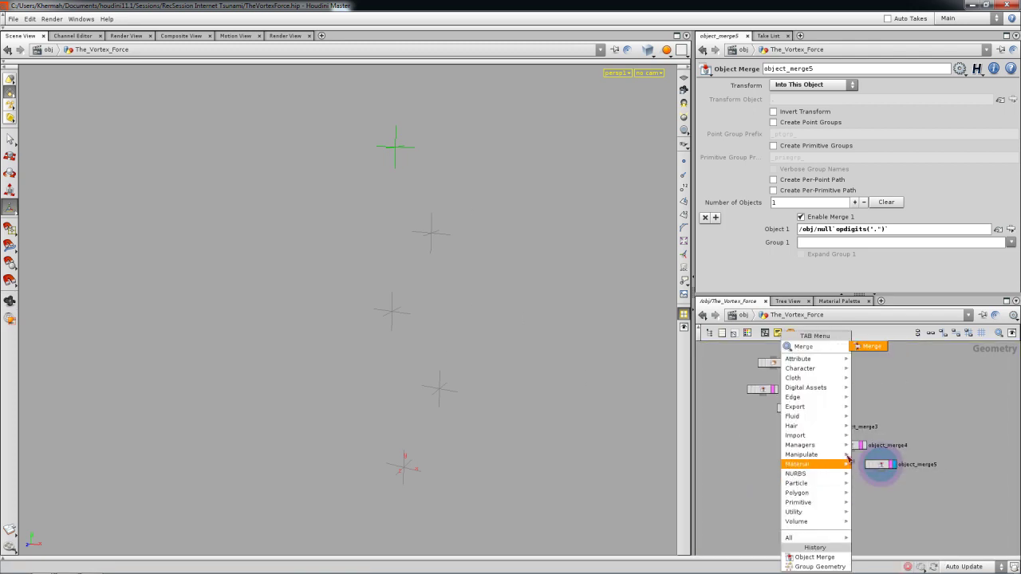
{"action": "left_click", "coordinate": [868, 352]}
{"action": "key", "text": "Tab"}
{"action": "type", "text": "M"}
{"action": "left_click", "coordinate": [884, 351]}
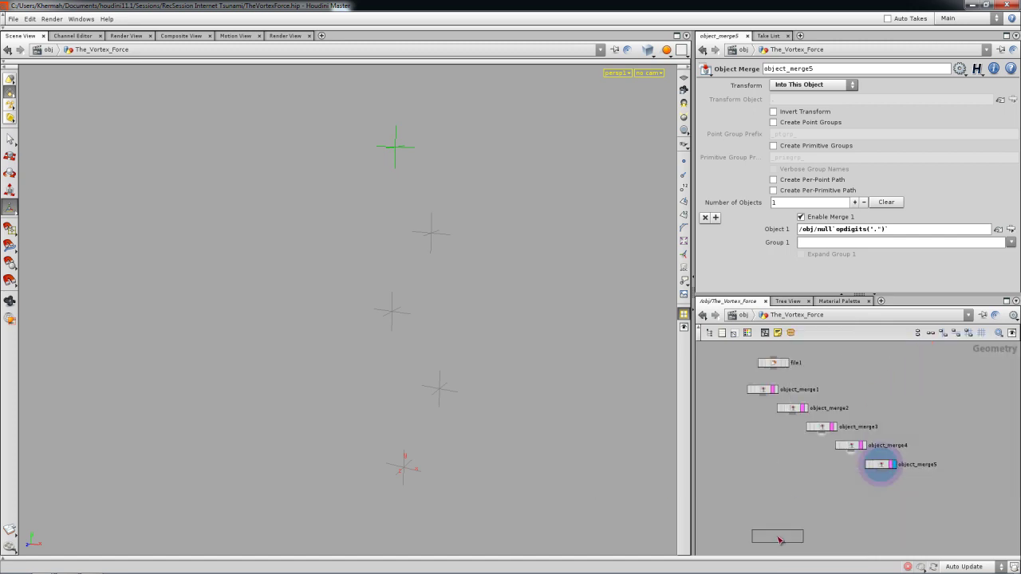
{"action": "left_click", "coordinate": [787, 523]}
Step: Connect all five object merge nodes into the Merge node and display it
{"action": "left_click_drag", "start_coordinate": [730, 384], "coordinate": [912, 480]}
{"action": "left_click_drag", "start_coordinate": [813, 510], "coordinate": [788, 523]}
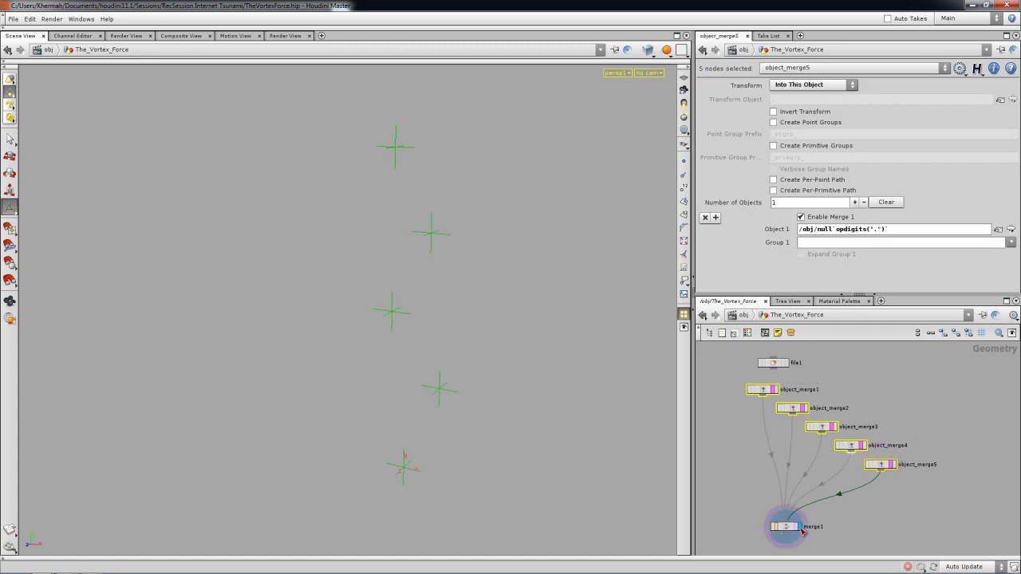
{"action": "left_click", "coordinate": [789, 526]}
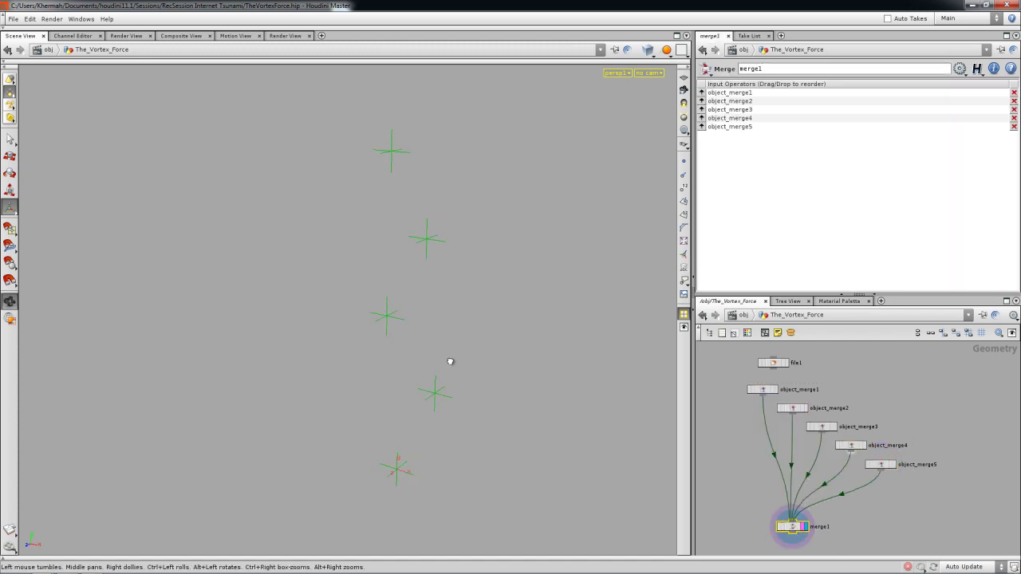
Step: Examine the merged nulls in the viewport and the node information of merge1
{"action": "middle_click_drag", "start_coordinate": [456, 361], "coordinate": [437, 366]}
{"action": "middle_click_drag", "start_coordinate": [748, 497], "coordinate": [743, 459]}
{"action": "scroll", "coordinate": [739, 424], "scroll_direction": "up", "scroll_amount": 3}
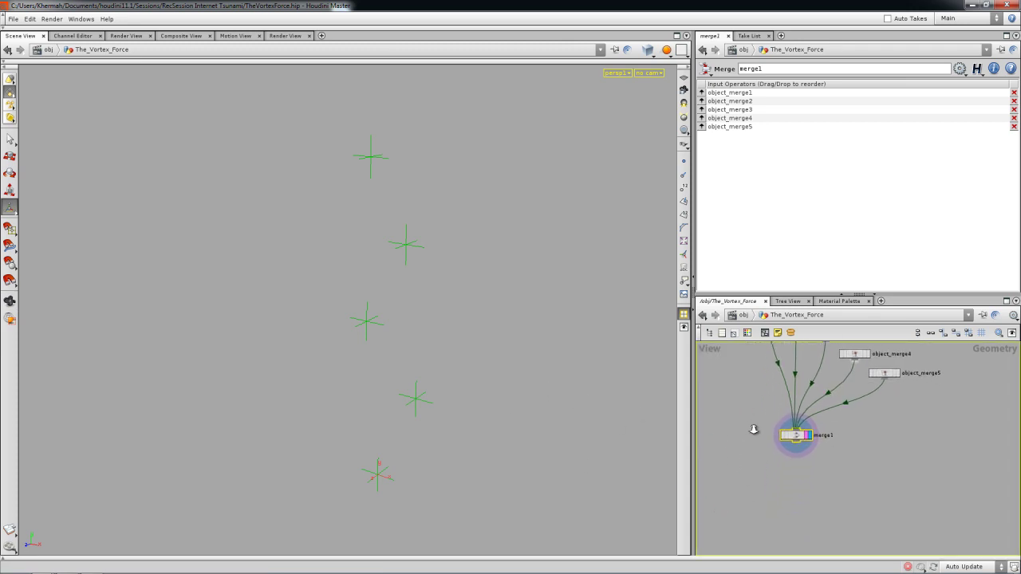
{"action": "middle_click", "coordinate": [798, 438]}
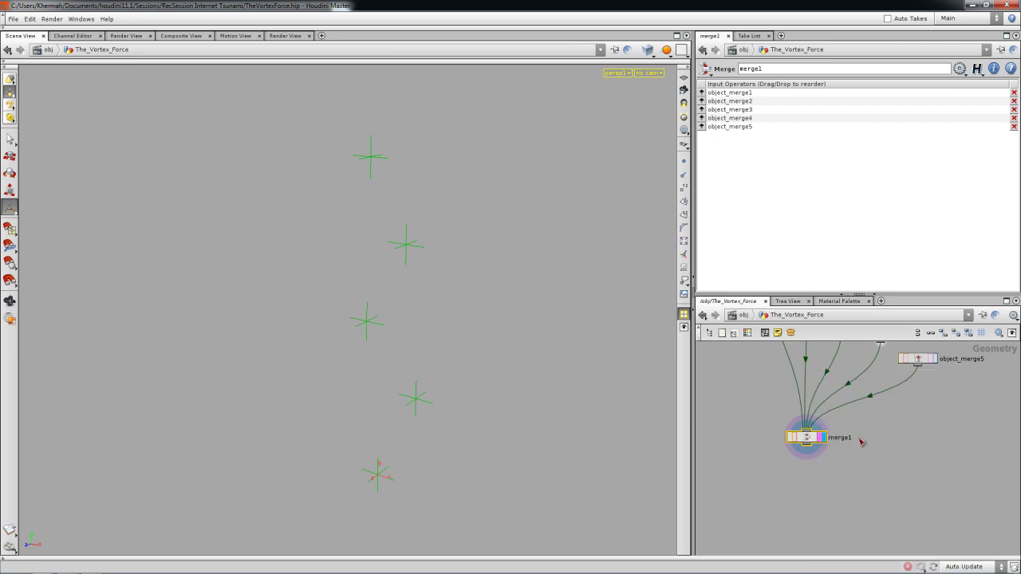
{"action": "right_click_drag", "start_coordinate": [812, 458], "coordinate": [810, 464]}
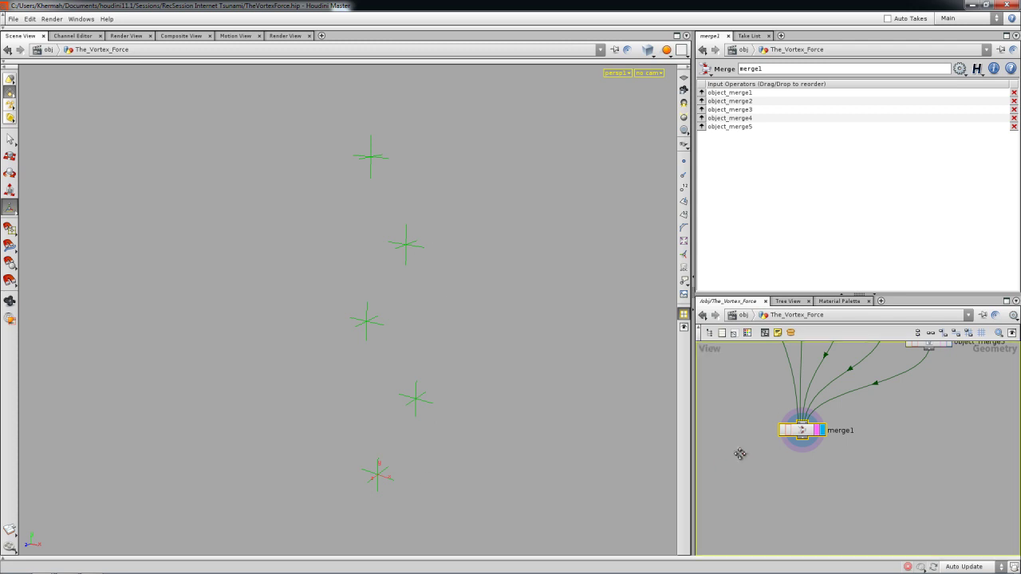
Step: Add a Group node after merge1, display it and set its group name to allPoints
{"action": "key", "text": "Tab"}
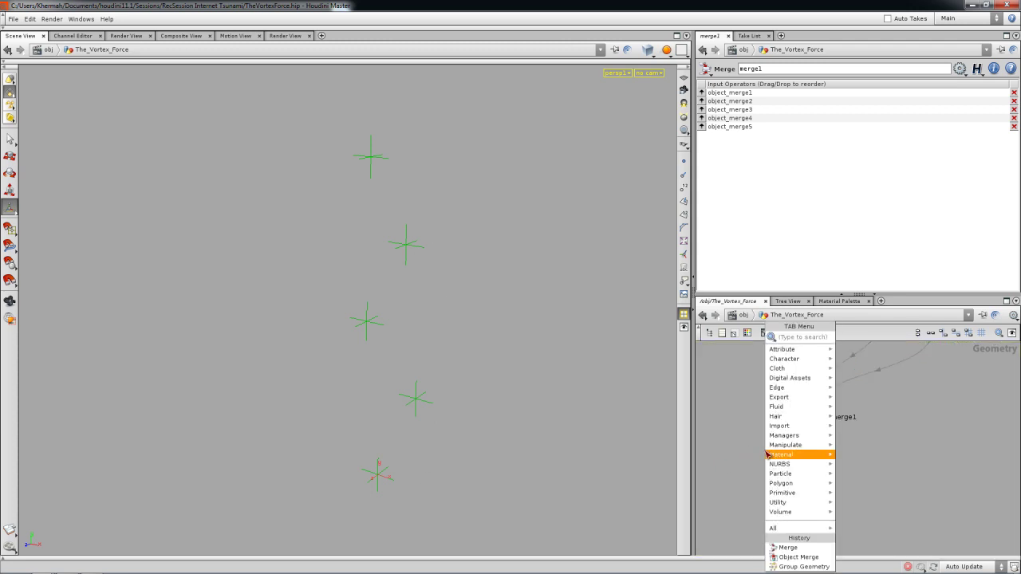
{"action": "mouse_move", "coordinate": [797, 436]}
{"action": "left_click", "coordinate": [870, 357]}
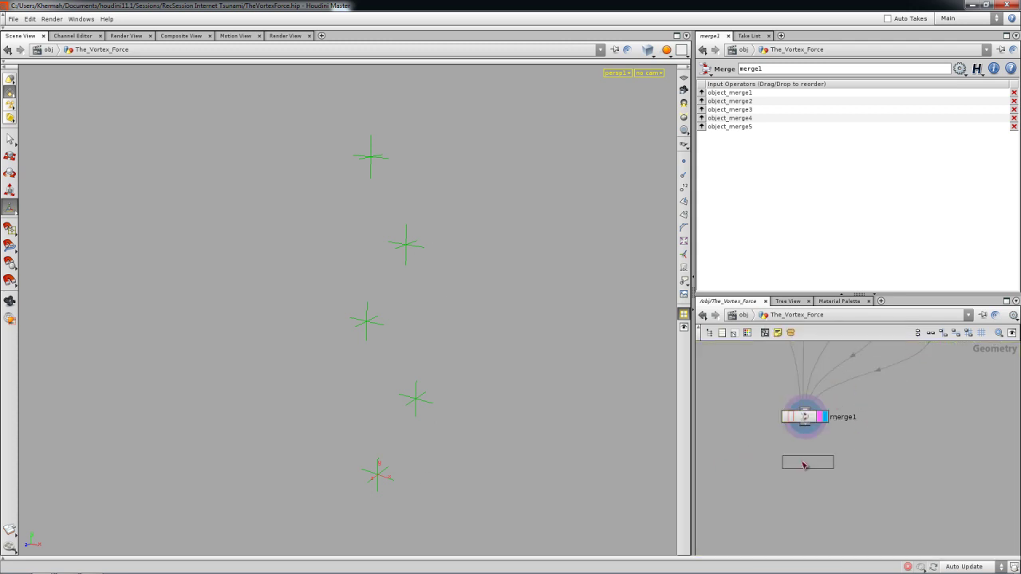
{"action": "left_click", "coordinate": [812, 466]}
{"action": "left_click", "coordinate": [792, 453]}
{"action": "left_click", "coordinate": [822, 460]}
{"action": "left_click_drag", "start_coordinate": [800, 458], "coordinate": [802, 458]}
{"action": "left_click", "coordinate": [791, 99]}
{"action": "type", "text": "allPoints"}
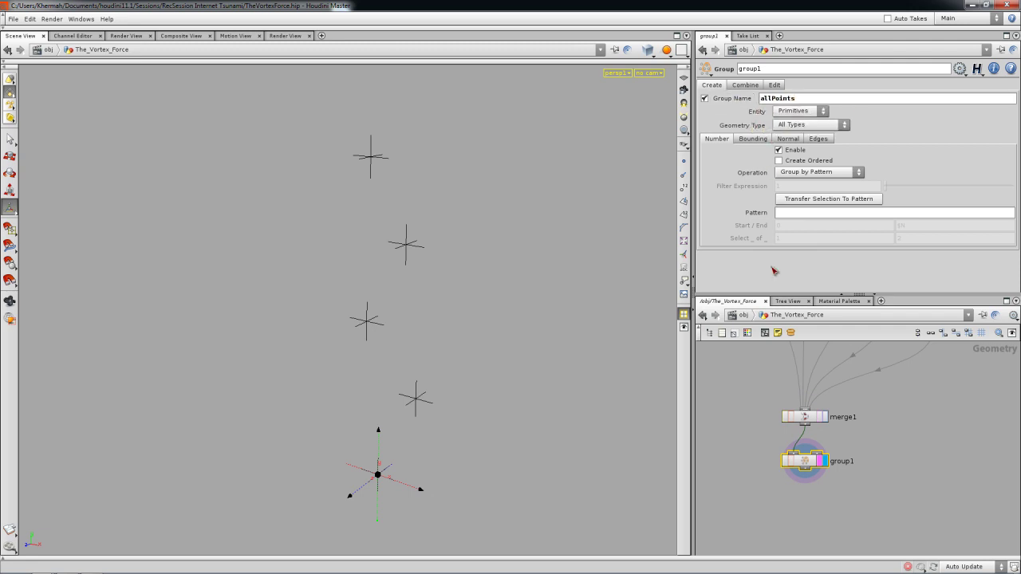
Step: In group1, combine the groups so that curver equals everything not in allPoints
{"action": "left_click", "coordinate": [745, 84]}
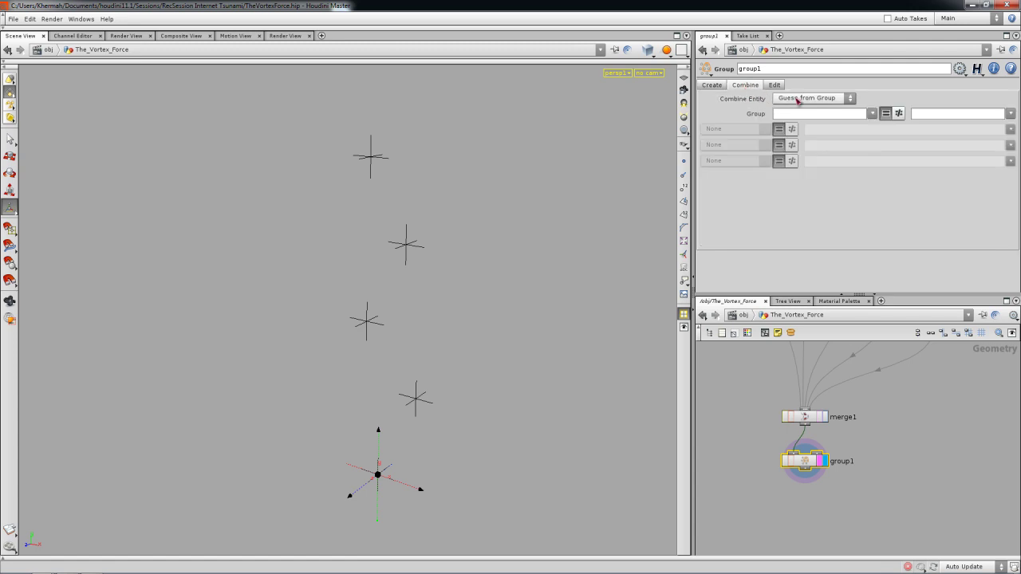
{"action": "left_click", "coordinate": [872, 113]}
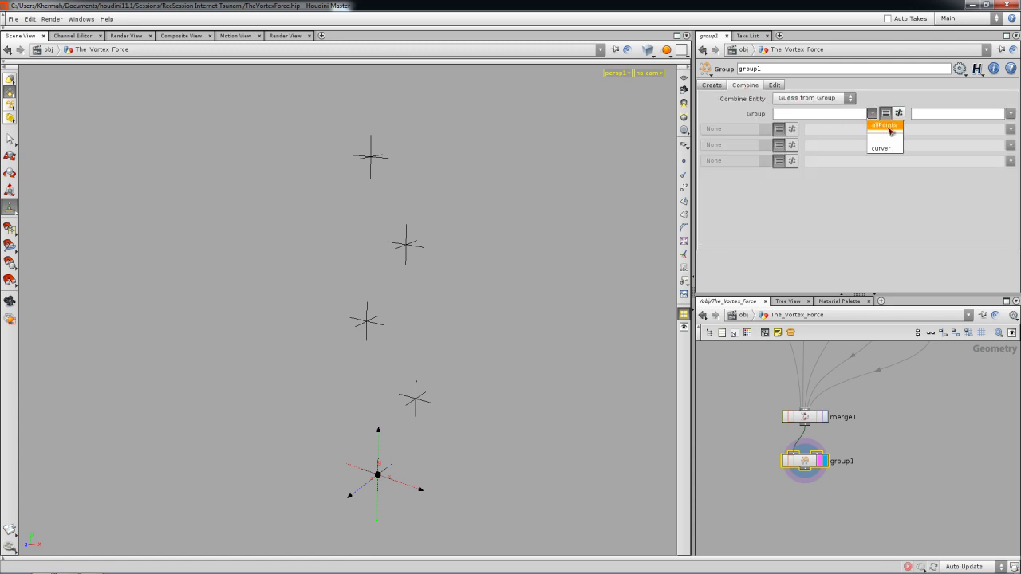
{"action": "left_click", "coordinate": [885, 126]}
{"action": "left_click_drag", "start_coordinate": [833, 114], "coordinate": [763, 114]}
{"action": "left_click", "coordinate": [871, 114]}
{"action": "left_click", "coordinate": [883, 149]}
{"action": "left_click", "coordinate": [900, 113]}
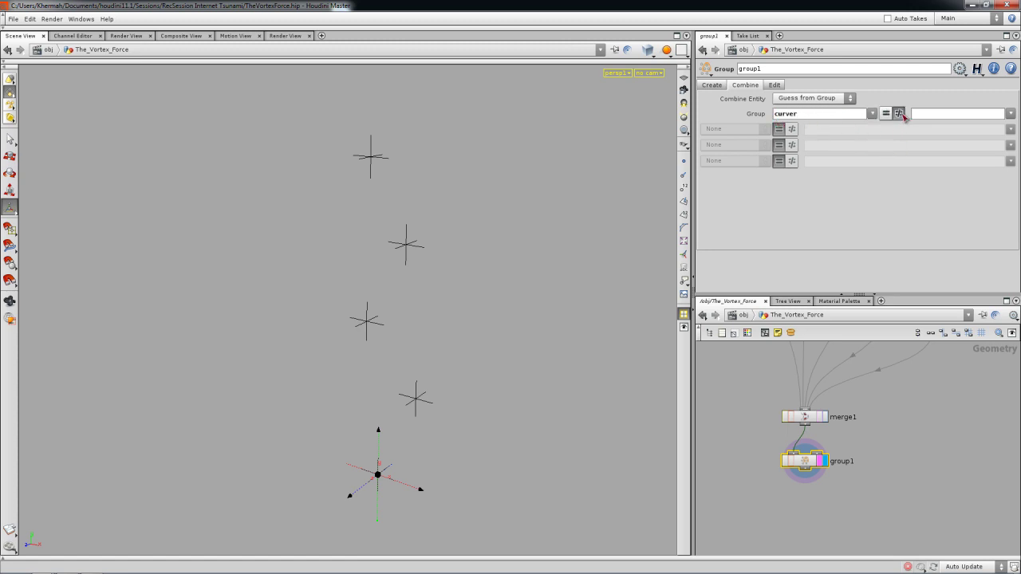
{"action": "left_click", "coordinate": [1010, 114]}
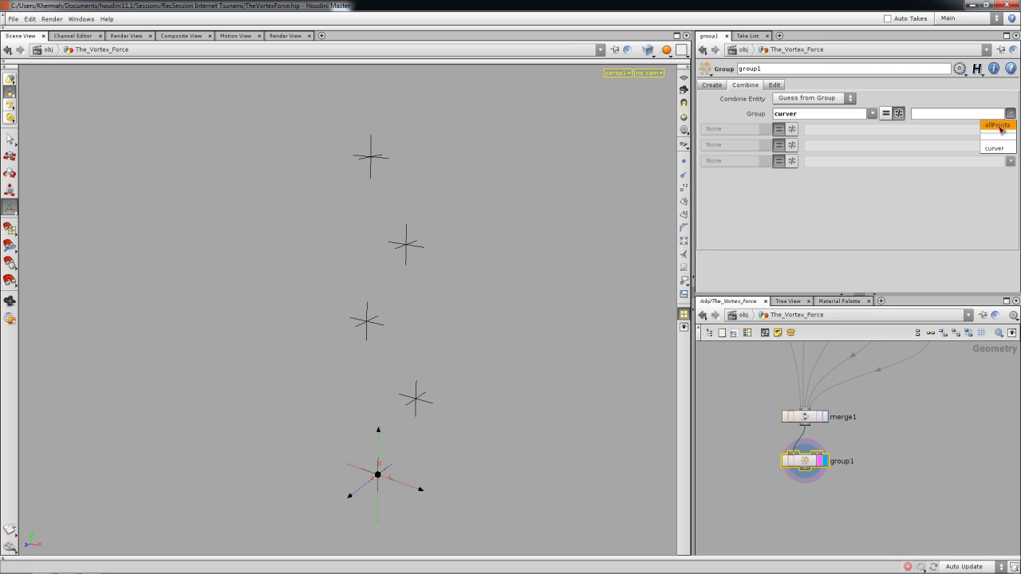
{"action": "left_click", "coordinate": [997, 127]}
{"action": "middle_click", "coordinate": [806, 468]}
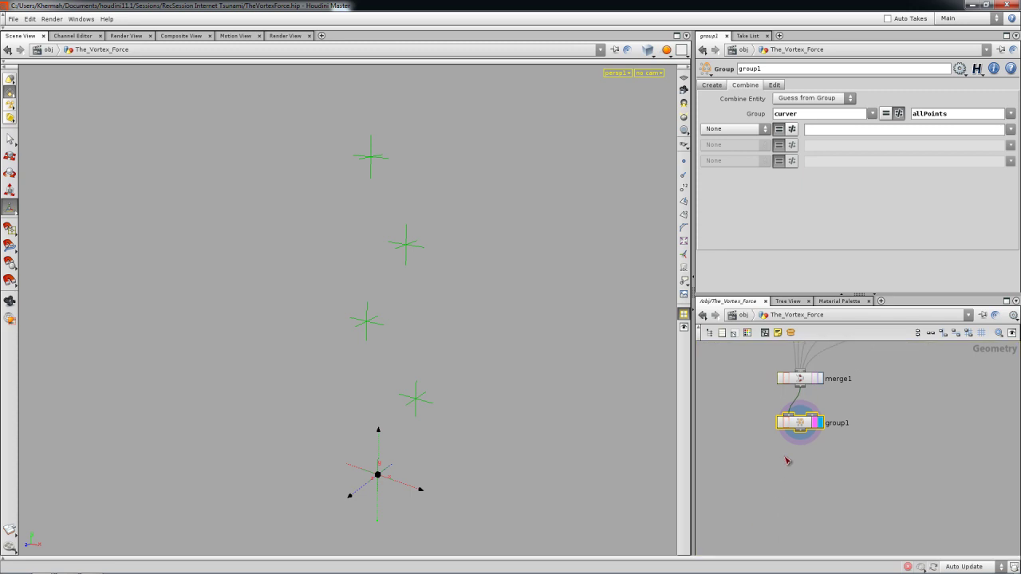
Step: Add an Add node below group1, connect it to the group's output and display it
{"action": "key", "text": "Tab"}
{"action": "mouse_move", "coordinate": [801, 482]}
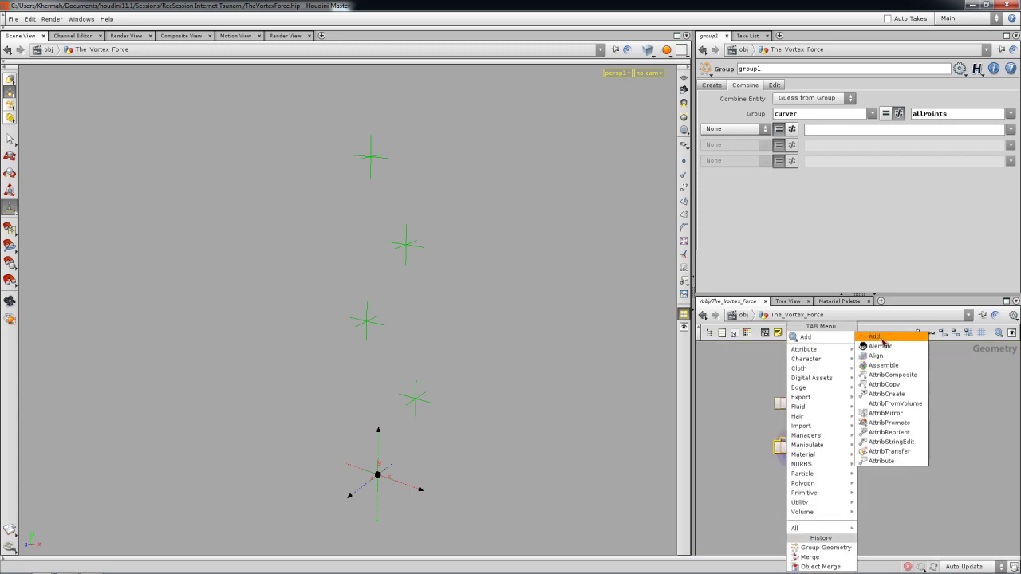
{"action": "left_click", "coordinate": [874, 339]}
{"action": "left_click_drag", "start_coordinate": [797, 455], "coordinate": [796, 478]}
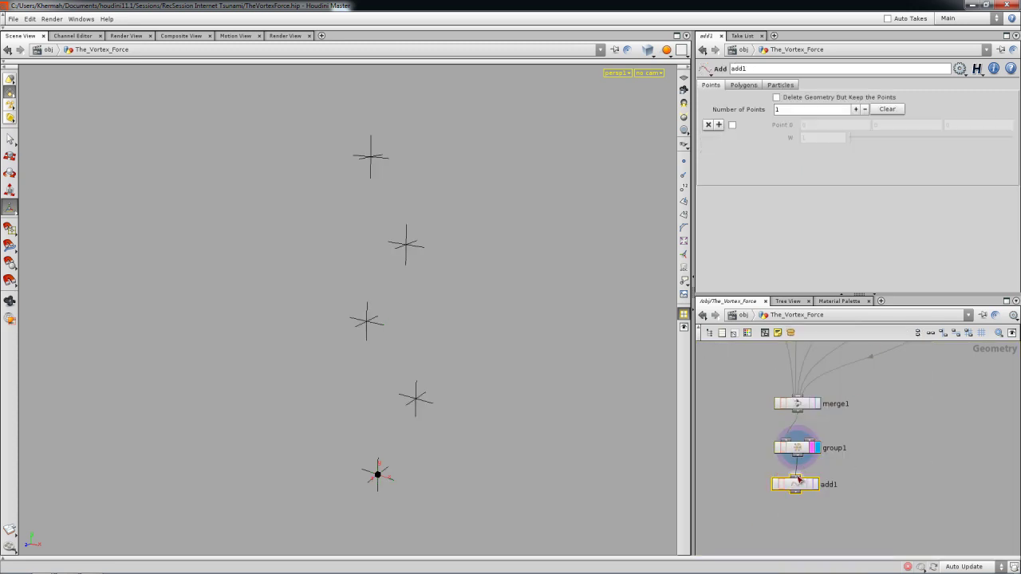
{"action": "left_click", "coordinate": [815, 484]}
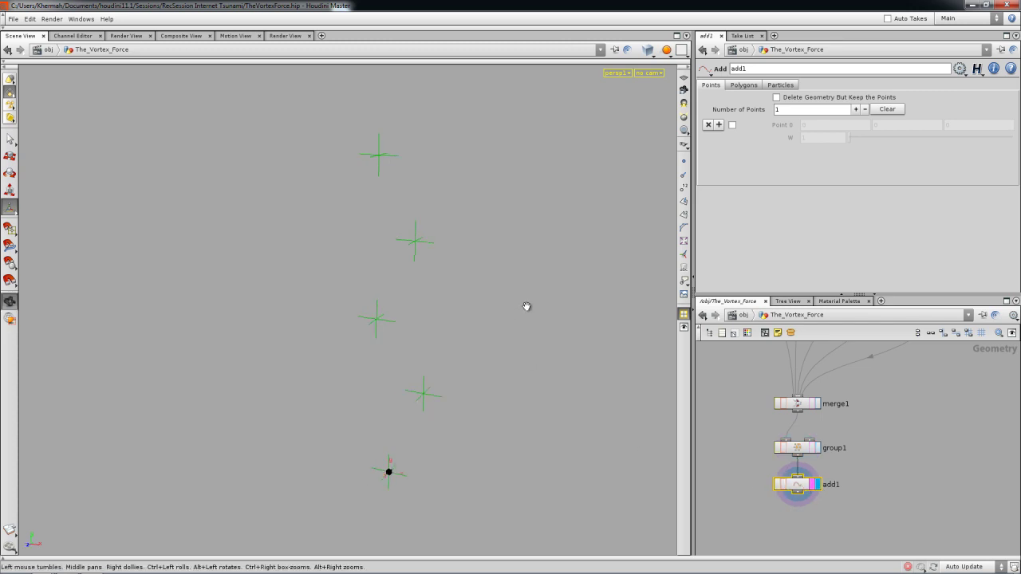
Step: Set add1 to create polygons by group and inspect the resulting lines around the nulls
{"action": "left_click", "coordinate": [744, 85]}
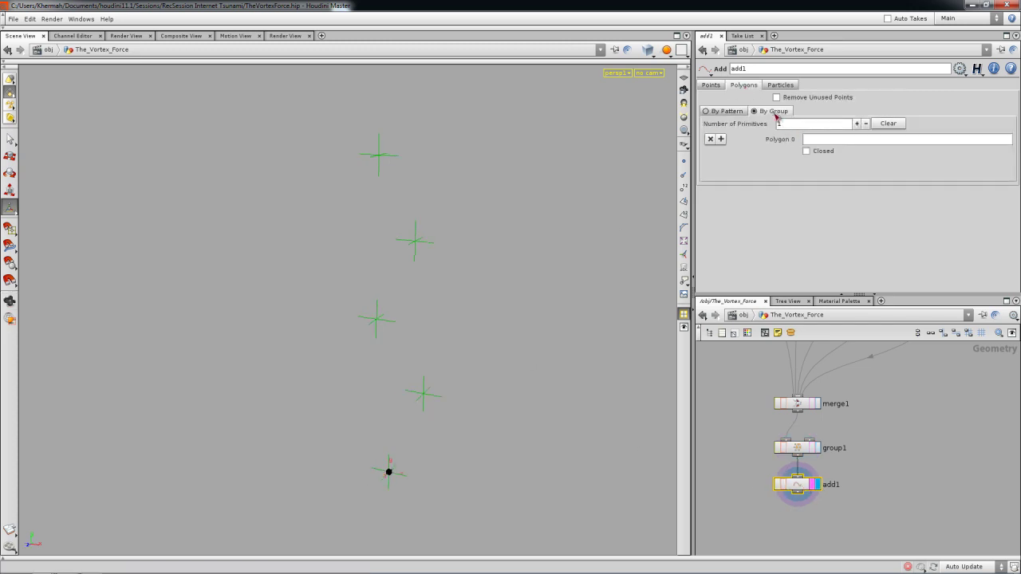
{"action": "left_click", "coordinate": [770, 111]}
{"action": "key", "text": "space"}
{"action": "left_click_drag", "start_coordinate": [561, 256], "coordinate": [449, 292]}
{"action": "right_click_drag", "start_coordinate": [449, 292], "coordinate": [633, 343]}
{"action": "left_click_drag", "start_coordinate": [609, 340], "coordinate": [510, 337]}
{"action": "right_click_drag", "start_coordinate": [509, 337], "coordinate": [421, 361]}
{"action": "middle_click_drag", "start_coordinate": [421, 361], "coordinate": [523, 352]}
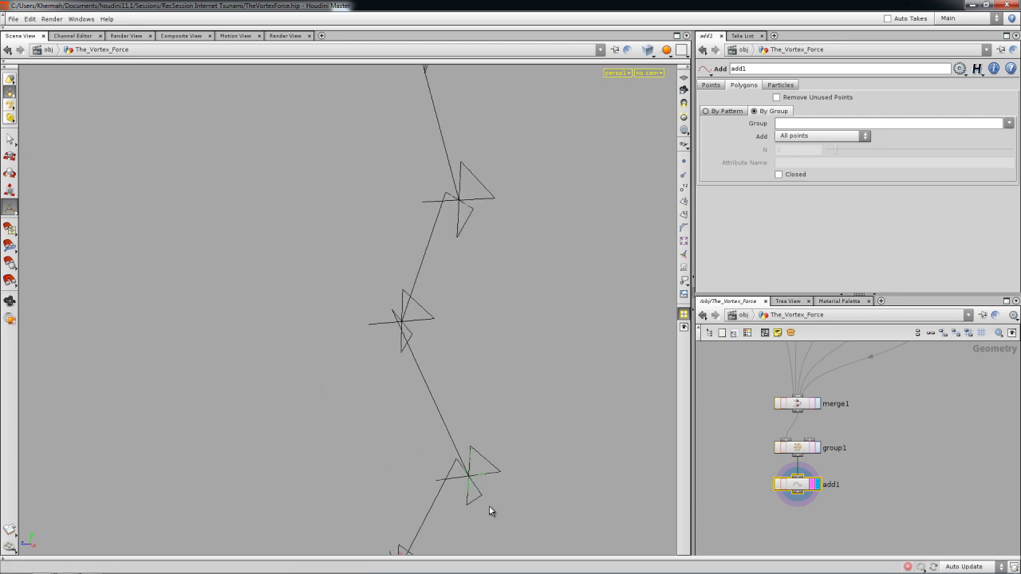
{"action": "key", "text": "space"}
{"action": "middle_click_drag", "start_coordinate": [495, 492], "coordinate": [518, 437]}
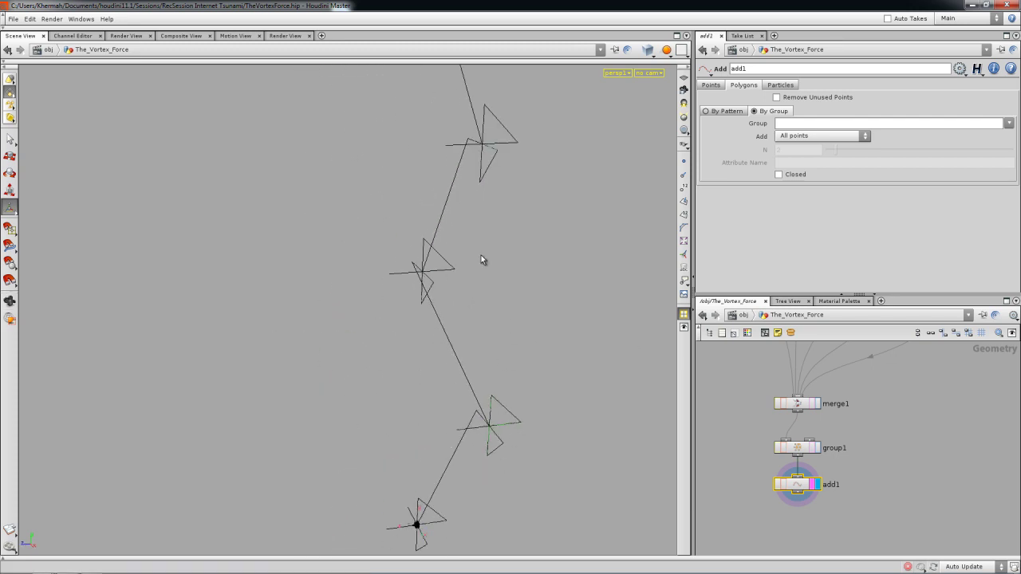
{"action": "left_click_drag", "start_coordinate": [502, 240], "coordinate": [567, 312]}
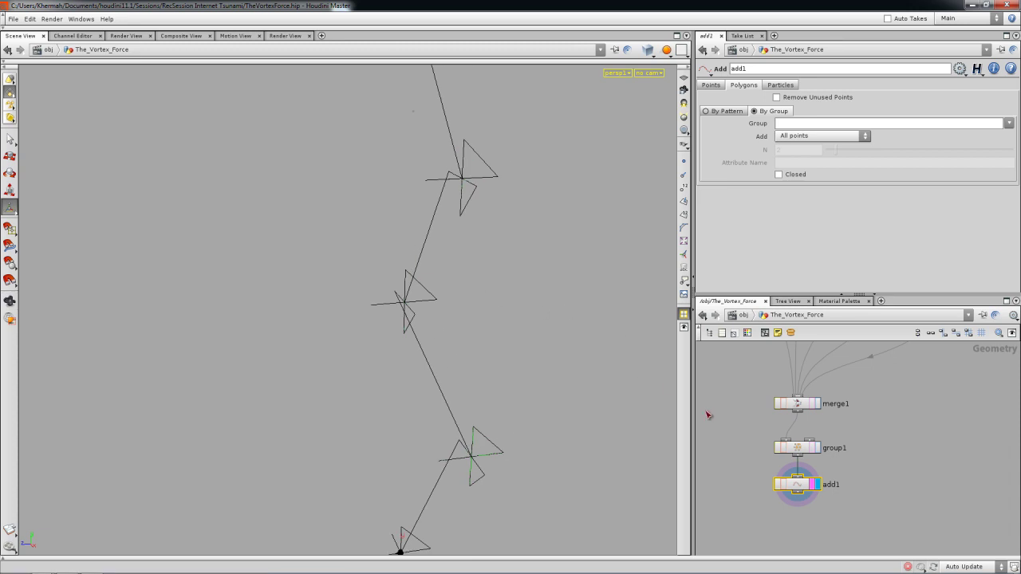
Step: Restrict add1's polygon creation to the curver group
{"action": "left_click", "coordinate": [1008, 125]}
{"action": "left_click", "coordinate": [999, 135]}
{"action": "key", "text": "Escape"}
{"action": "mouse_move", "coordinate": [508, 232]}
{"action": "left_mouse_down"}
{"action": "mouse_move", "coordinate": [585, 226]}
{"action": "mouse_move", "coordinate": [461, 231]}
{"action": "mouse_move", "coordinate": [522, 239]}
{"action": "left_mouse_up"}
{"action": "middle_click_drag", "start_coordinate": [527, 253], "coordinate": [517, 292]}
Step: Add a Delete node below add1, connect it and display it
{"action": "middle_click_drag", "start_coordinate": [758, 451], "coordinate": [757, 416]}
{"action": "key", "text": "Tab"}
{"action": "mouse_move", "coordinate": [797, 431]}
{"action": "left_click", "coordinate": [855, 354]}
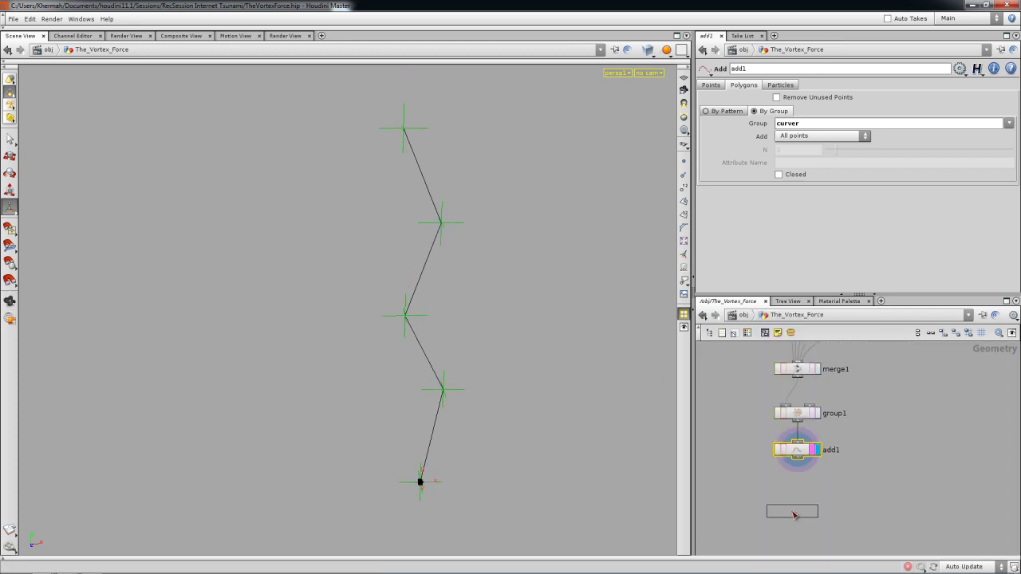
{"action": "left_click", "coordinate": [797, 496]}
{"action": "left_click_drag", "start_coordinate": [798, 461], "coordinate": [792, 483]}
{"action": "left_click", "coordinate": [815, 491]}
{"action": "left_click", "coordinate": [811, 491]}
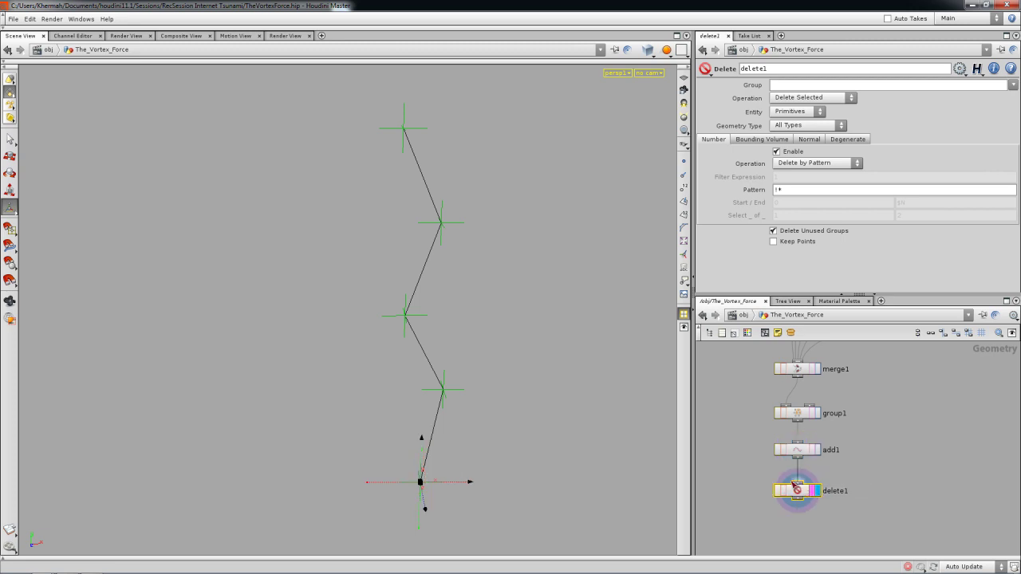
Step: Set the group of delete1 to allPoints and check the remaining line from another angle
{"action": "left_click", "coordinate": [1012, 85]}
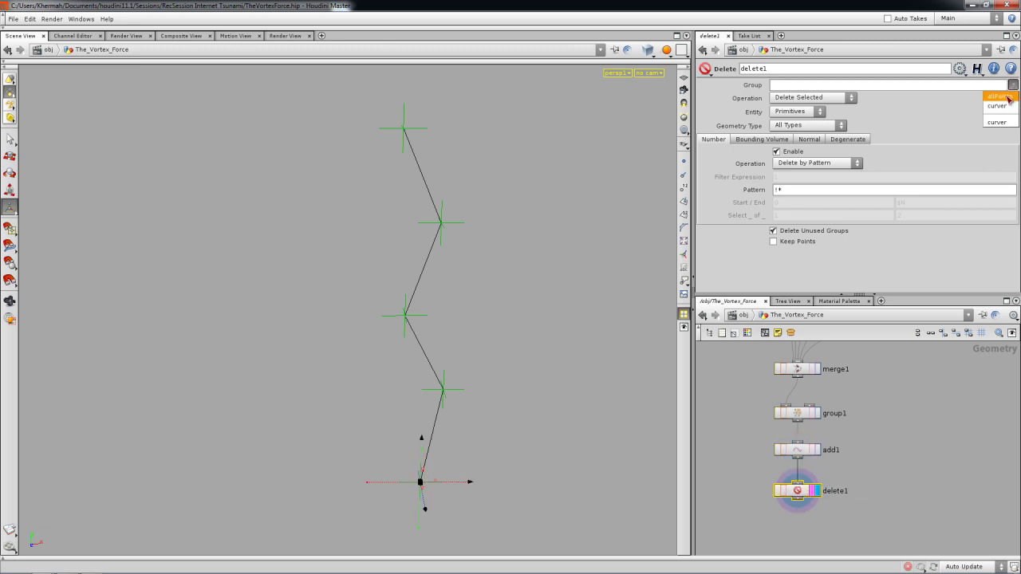
{"action": "left_click", "coordinate": [1000, 96]}
{"action": "key", "text": "Escape"}
{"action": "left_click_drag", "start_coordinate": [542, 284], "coordinate": [473, 327]}
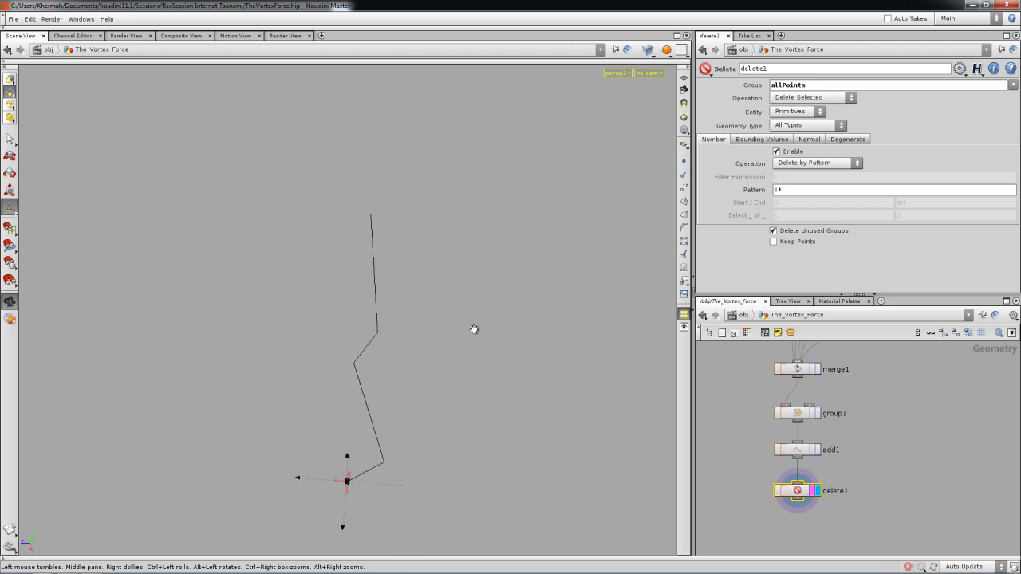
Step: Return to the object level and display all five null objects
{"action": "left_click", "coordinate": [741, 315]}
{"action": "left_click", "coordinate": [902, 431]}
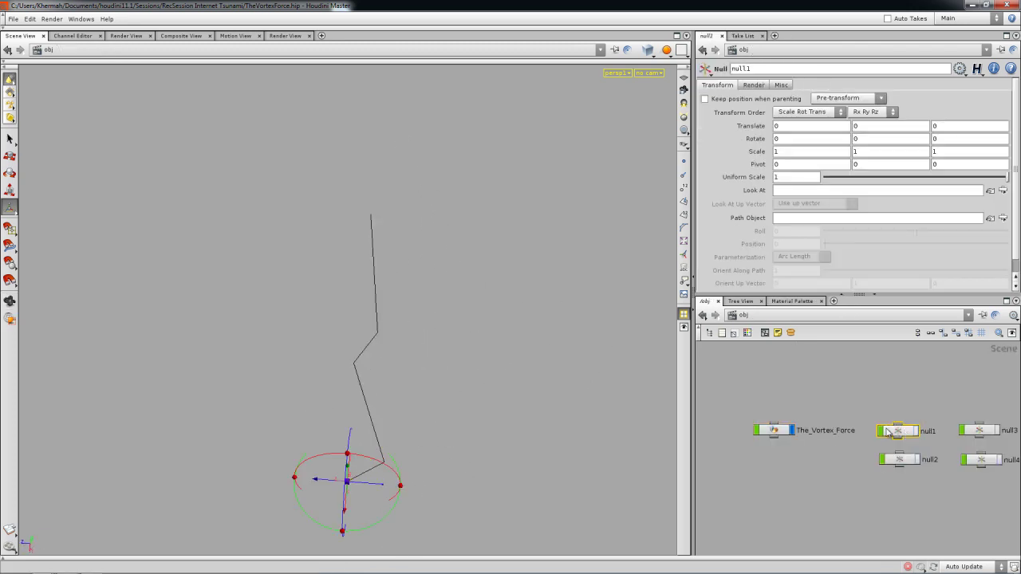
{"action": "middle_click_drag", "start_coordinate": [923, 452], "coordinate": [823, 446]}
{"action": "left_click_drag", "start_coordinate": [777, 401], "coordinate": [990, 494]}
{"action": "left_click", "coordinate": [849, 477]}
Step: Move null4 in the viewport to about 0.74, 6.0, -0.11 to reshape the polyline
{"action": "left_click_drag", "start_coordinate": [390, 382], "coordinate": [359, 361], "text": "alt"}
{"action": "left_click", "coordinate": [338, 366]}
{"action": "left_click", "coordinate": [314, 335]}
{"action": "left_click_drag", "start_coordinate": [312, 336], "coordinate": [460, 339]}
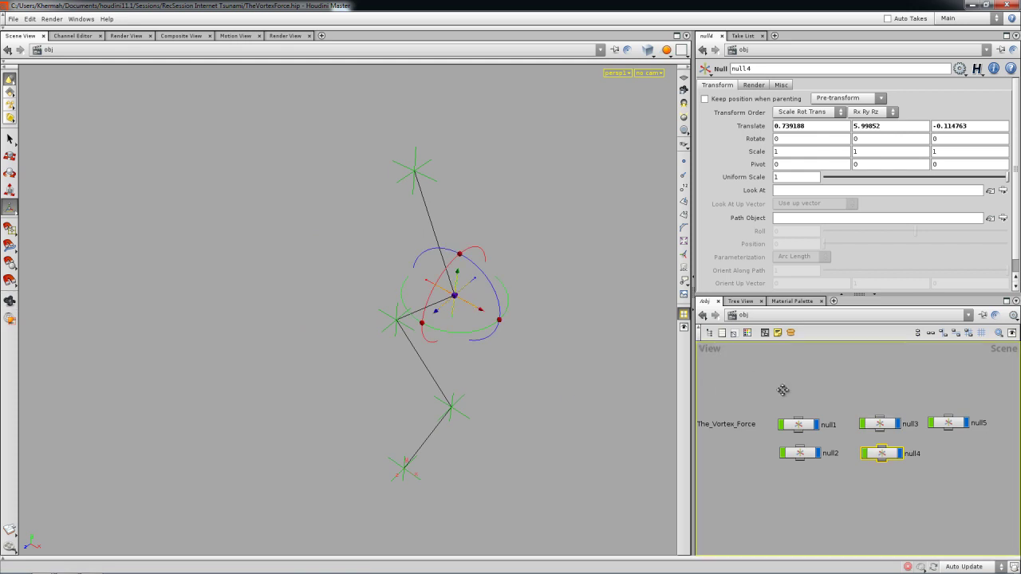
Step: Hide all five null objects and go back inside The_Vortex_Force network
{"action": "middle_click_drag", "start_coordinate": [752, 394], "coordinate": [816, 393]}
{"action": "left_click_drag", "start_coordinate": [824, 387], "coordinate": [1020, 483]}
{"action": "left_click", "coordinate": [881, 453]}
{"action": "left_click", "coordinate": [753, 427]}
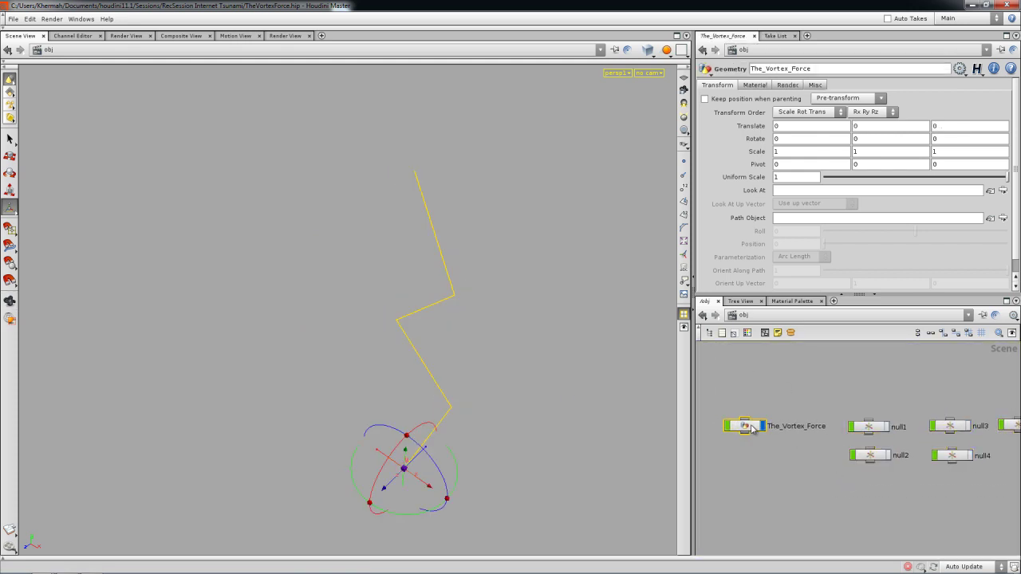
{"action": "double_click", "coordinate": [752, 427]}
{"action": "key", "text": "Tab"}
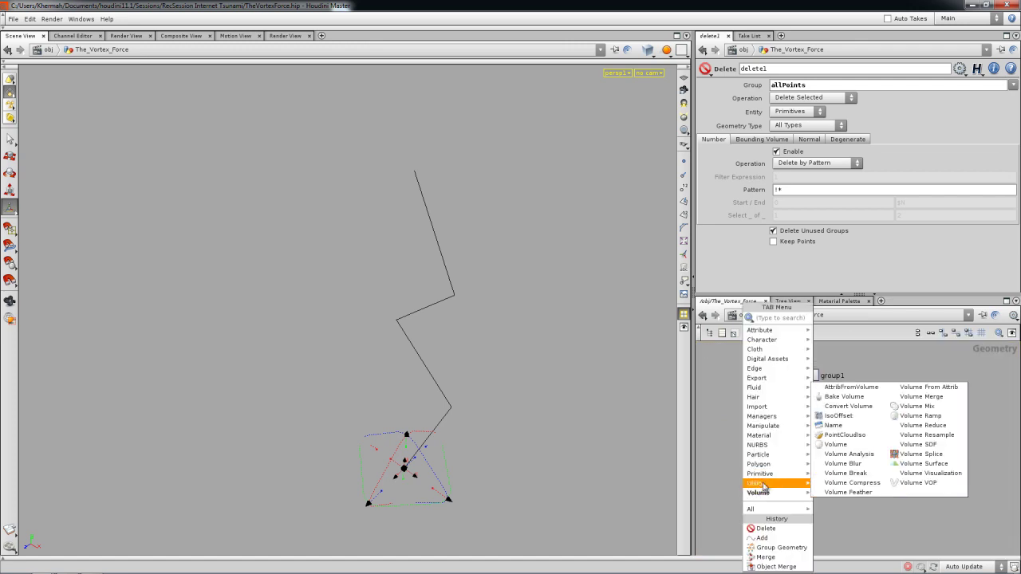
{"action": "mouse_move", "coordinate": [763, 484]}
{"action": "left_click", "coordinate": [834, 329]}
Step: Add a Convert node below delete1, connect it and display it
{"action": "key", "text": "Tab"}
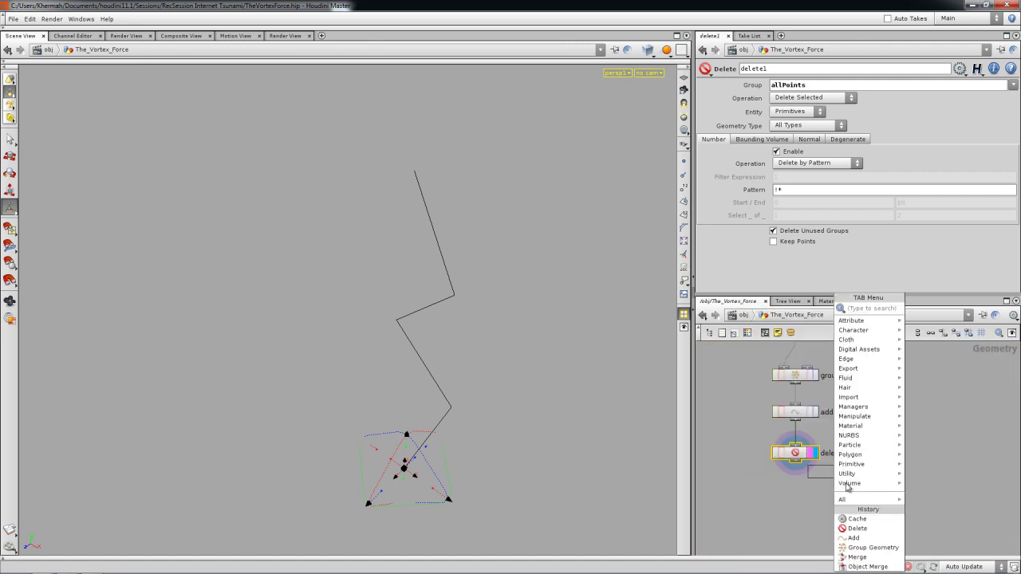
{"action": "mouse_move", "coordinate": [861, 472]}
{"action": "left_click", "coordinate": [716, 329]}
{"action": "left_click", "coordinate": [798, 486]}
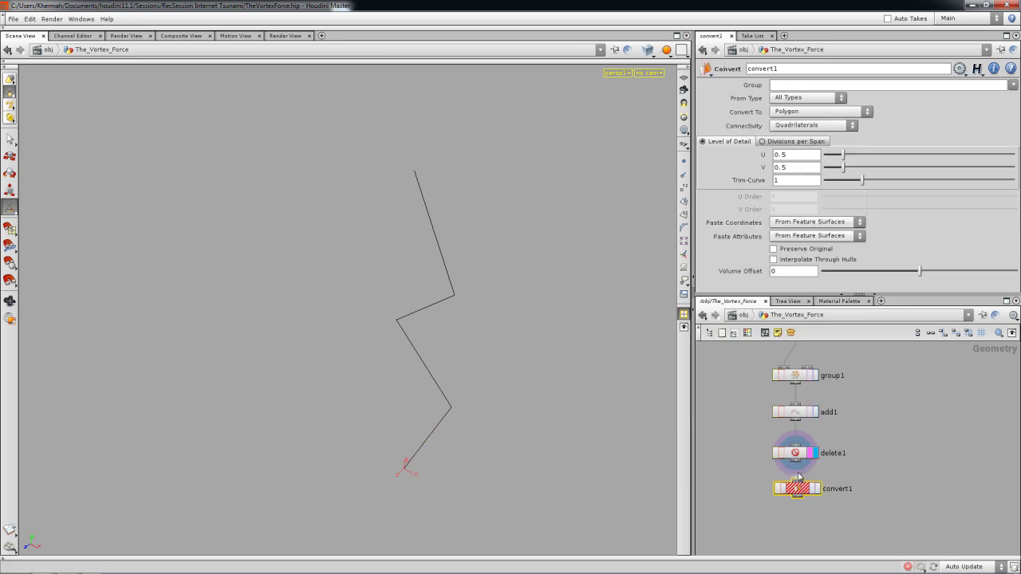
{"action": "left_click_drag", "start_coordinate": [798, 484], "coordinate": [797, 488]}
{"action": "left_click", "coordinate": [814, 491]}
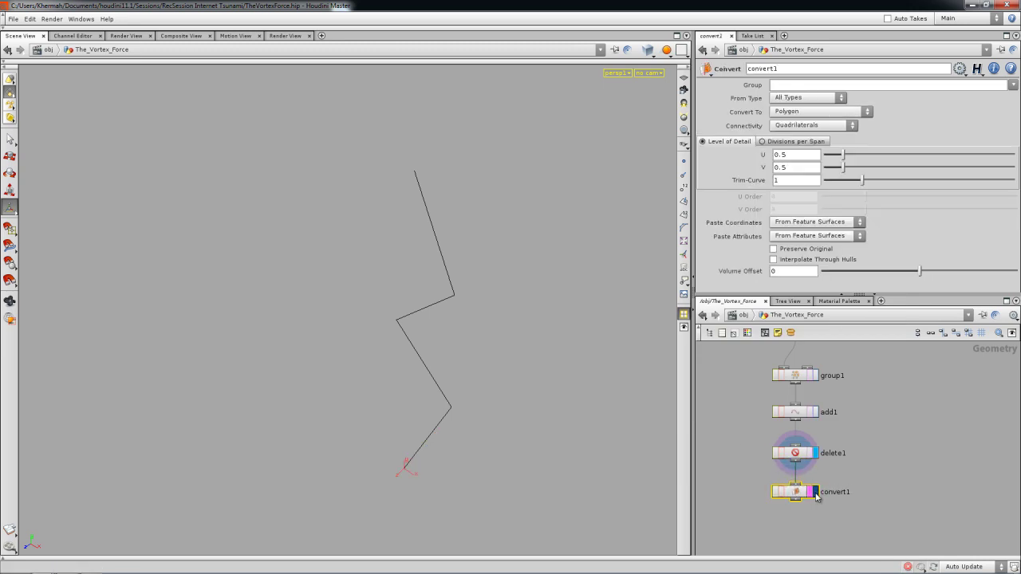
Step: Set convert1 to convert the polyline to a NURBS Curve and check its shape
{"action": "left_click", "coordinate": [819, 111]}
{"action": "left_click", "coordinate": [801, 162]}
{"action": "left_click_drag", "start_coordinate": [527, 339], "coordinate": [559, 360]}
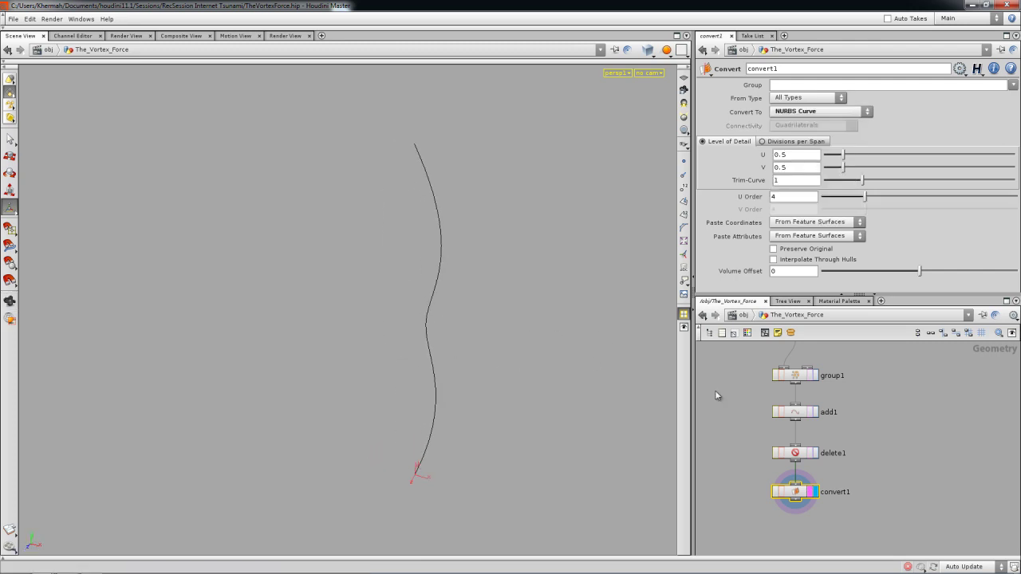
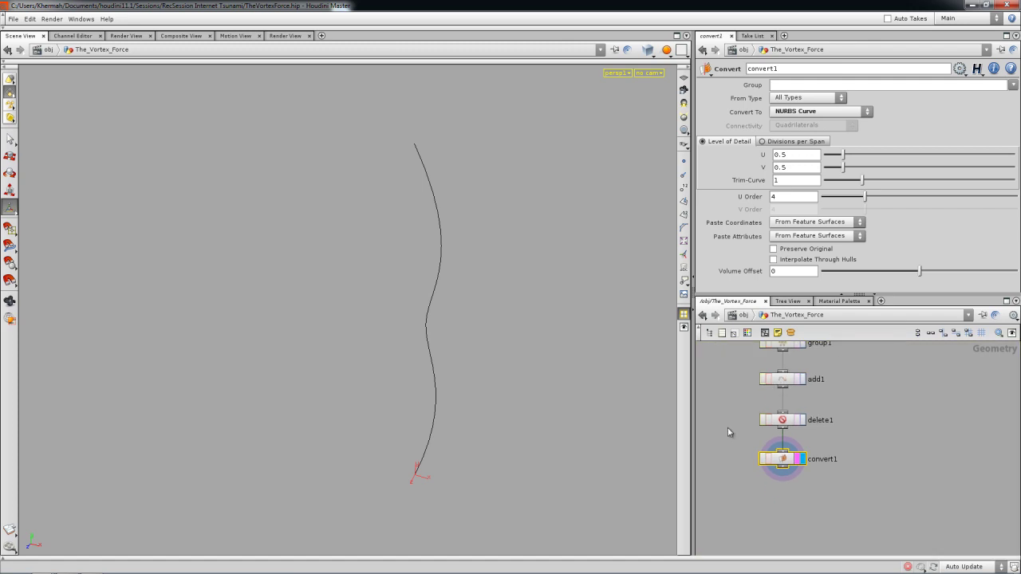
Step: Add a Resample node and wire it below convert1
{"action": "key", "text": "Tab"}
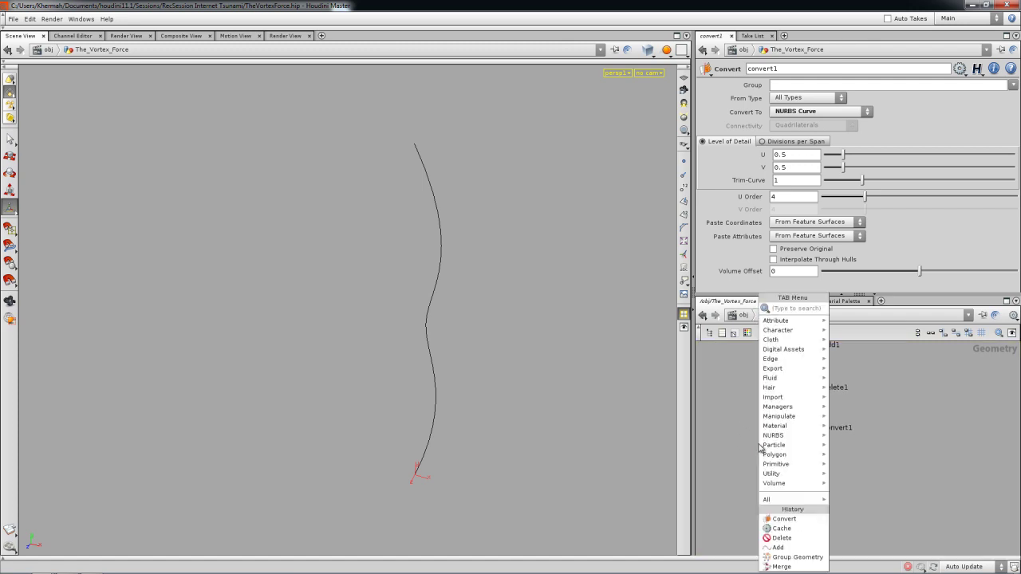
{"action": "type", "text": "resample"}
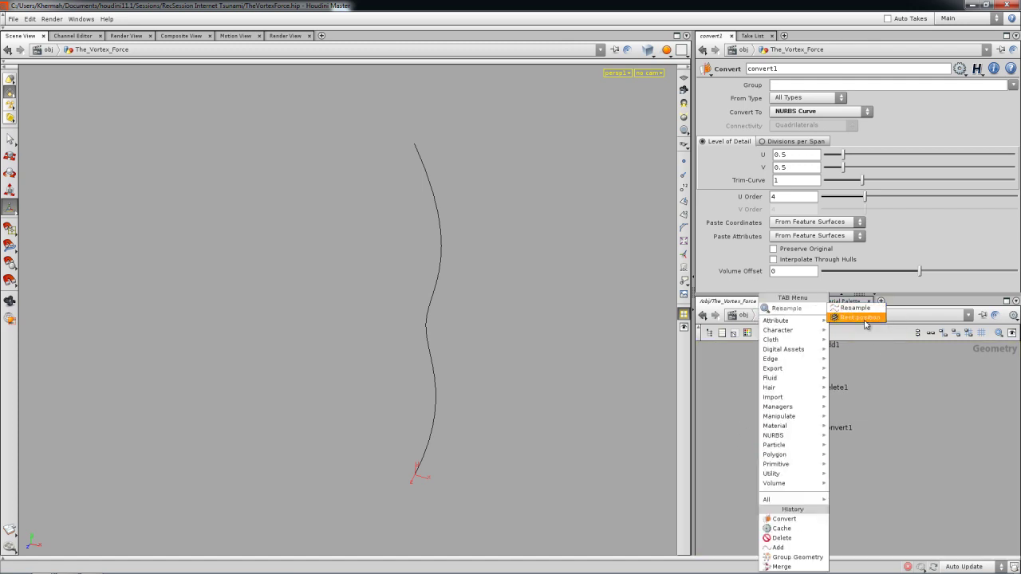
{"action": "left_click", "coordinate": [859, 309]}
{"action": "left_click", "coordinate": [781, 490]}
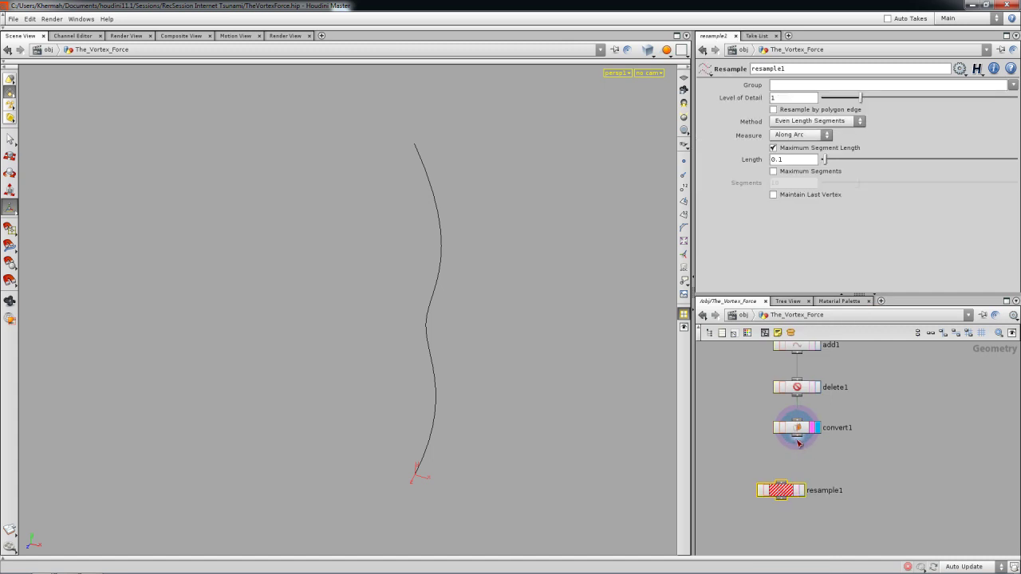
{"action": "middle_click", "coordinate": [801, 428]}
{"action": "left_click", "coordinate": [784, 481]}
{"action": "left_click_drag", "start_coordinate": [784, 488], "coordinate": [796, 467]}
Step: Check the node information of resample1, move it closer to convert1 and display it
{"action": "middle_click", "coordinate": [796, 468]}
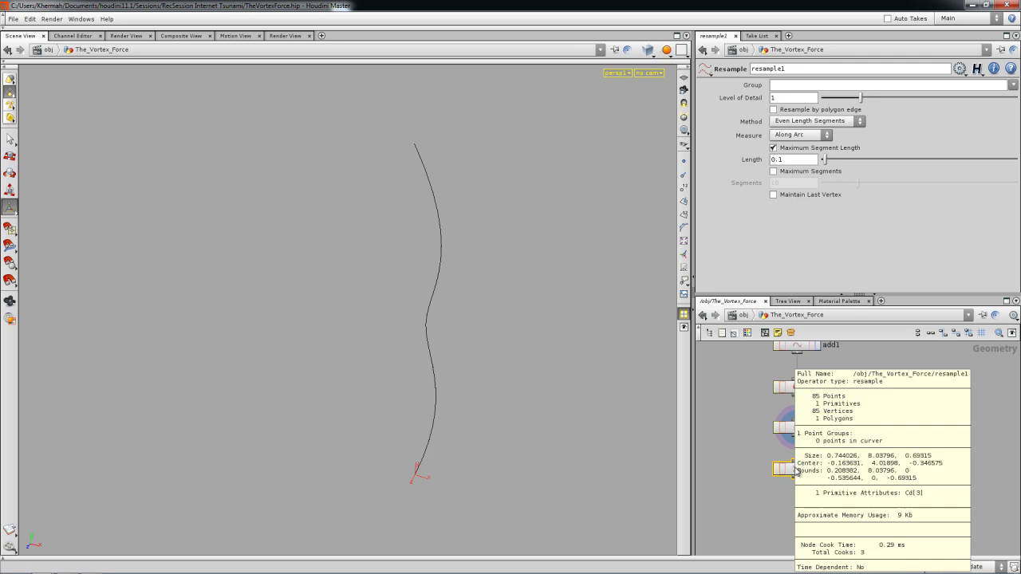
{"action": "middle_click_drag", "start_coordinate": [875, 438], "coordinate": [866, 414]}
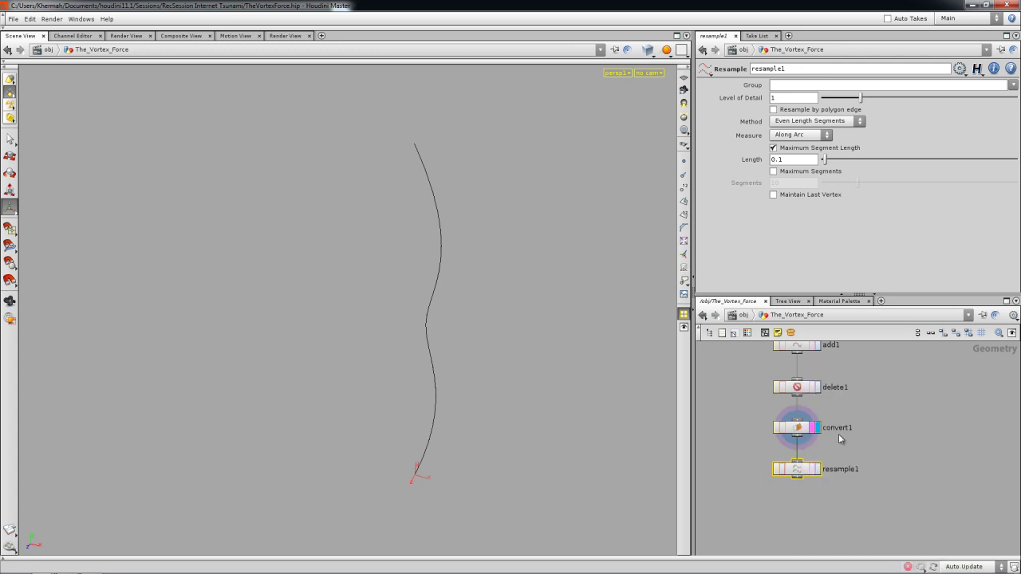
{"action": "left_click_drag", "start_coordinate": [794, 470], "coordinate": [796, 457]}
{"action": "left_click", "coordinate": [814, 457]}
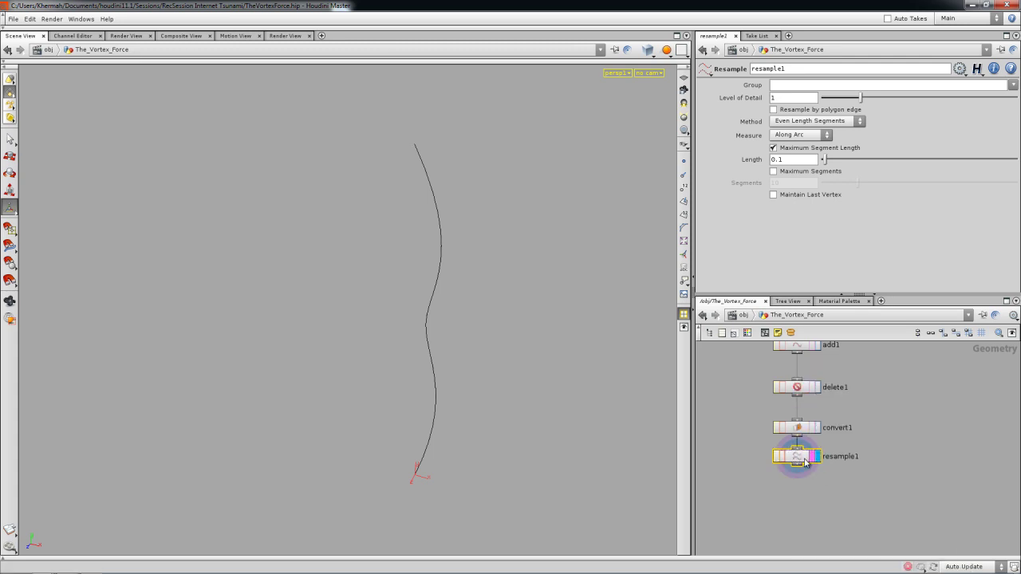
Step: Show the points in the viewport and compare their distribution on convert1 and resample1
{"action": "left_click", "coordinate": [683, 162]}
{"action": "key", "text": "space"}
{"action": "right_click_drag", "start_coordinate": [515, 348], "coordinate": [545, 347]}
{"action": "left_click", "coordinate": [816, 428]}
{"action": "left_click", "coordinate": [806, 427]}
{"action": "key", "text": "space"}
{"action": "left_click_drag", "start_coordinate": [540, 333], "coordinate": [583, 322]}
{"action": "right_click_drag", "start_coordinate": [535, 328], "coordinate": [501, 353]}
{"action": "left_click_drag", "start_coordinate": [501, 354], "coordinate": [421, 390]}
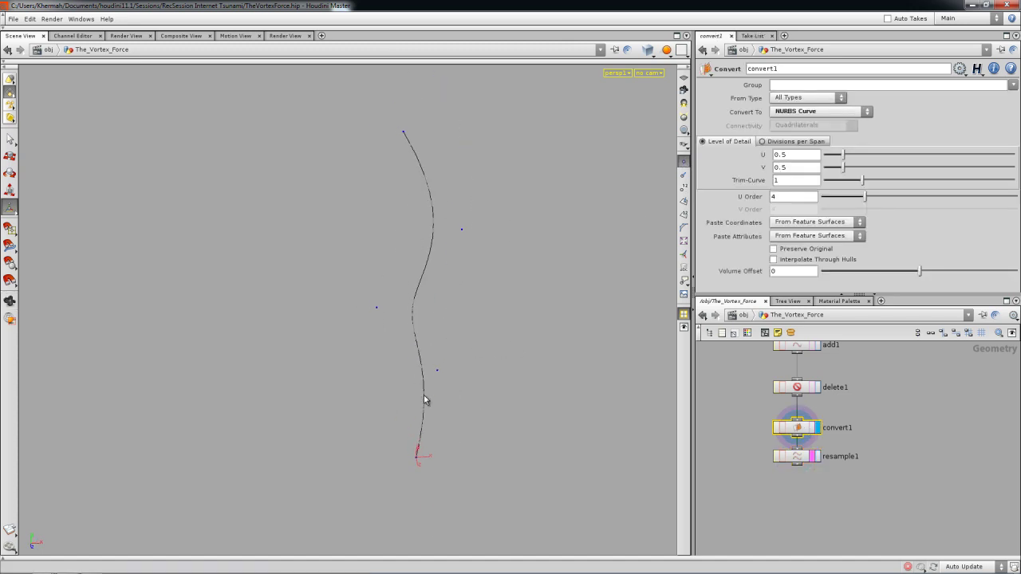
{"action": "left_click", "coordinate": [817, 456]}
{"action": "left_click", "coordinate": [796, 456]}
{"action": "mouse_move", "coordinate": [471, 442]}
{"action": "left_mouse_down"}
{"action": "mouse_move", "coordinate": [335, 423]}
{"action": "mouse_move", "coordinate": [501, 428]}
{"action": "mouse_move", "coordinate": [513, 413]}
{"action": "mouse_move", "coordinate": [591, 431]}
{"action": "left_mouse_up"}
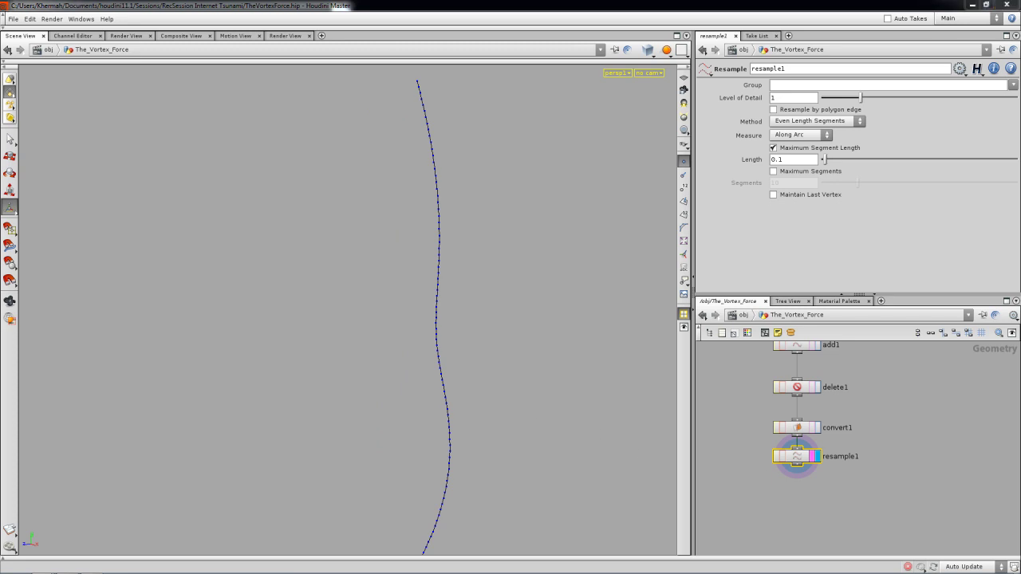
Step: Replace the point markers with point numbers and inspect the numbering along the resampled curve
{"action": "middle_click_drag", "start_coordinate": [756, 494], "coordinate": [756, 486]}
{"action": "left_click", "coordinate": [684, 162]}
{"action": "left_click", "coordinate": [684, 188]}
{"action": "middle_click_drag", "start_coordinate": [532, 364], "coordinate": [570, 248]}
{"action": "key", "text": "space"}
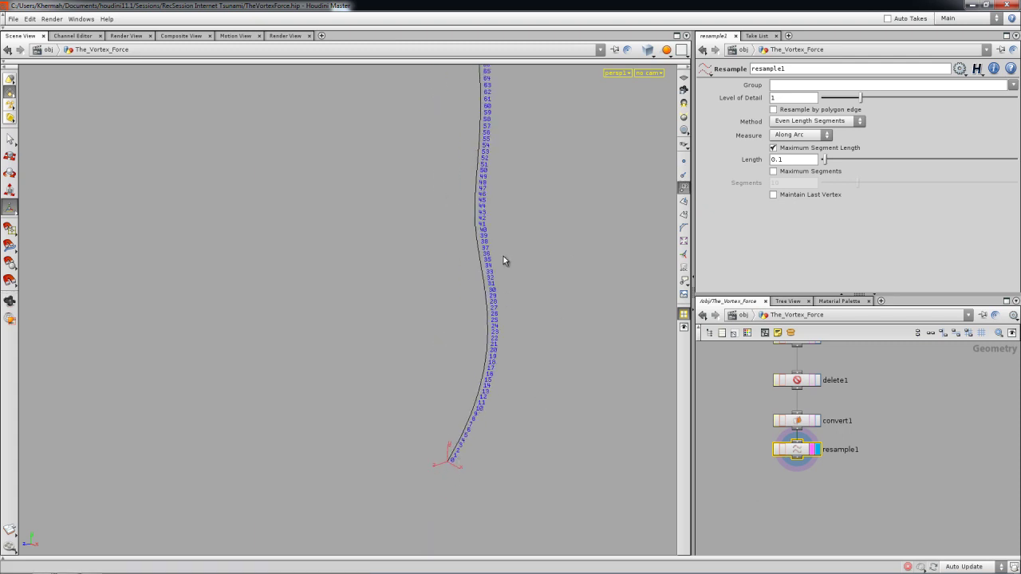
Step: Add a Point node, wire it below resample1 and display it
{"action": "key", "text": "Tab"}
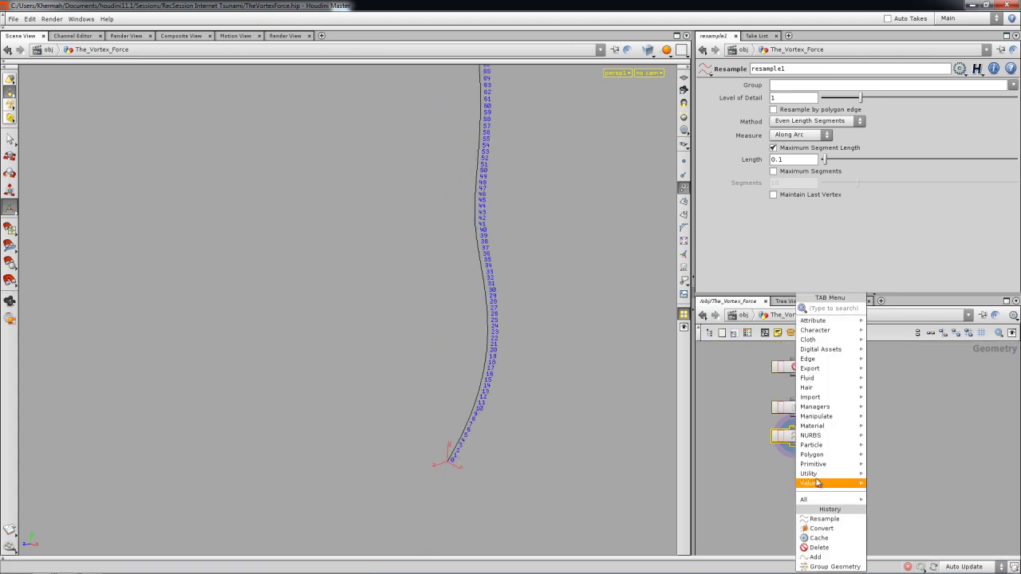
{"action": "mouse_move", "coordinate": [822, 418]}
{"action": "left_click", "coordinate": [950, 417]}
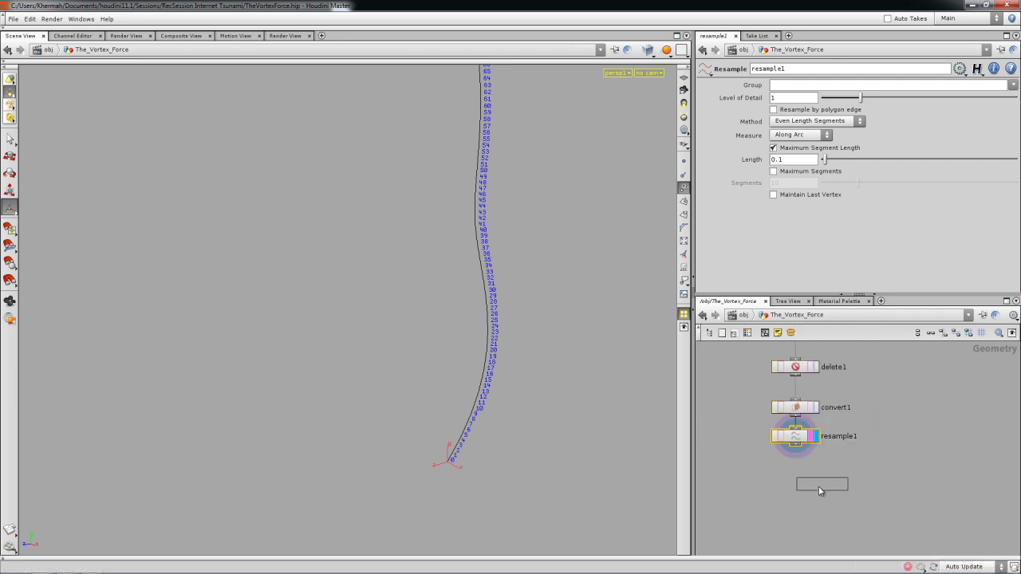
{"action": "left_click", "coordinate": [789, 496]}
{"action": "left_click_drag", "start_coordinate": [795, 443], "coordinate": [795, 478]}
{"action": "left_click", "coordinate": [815, 479]}
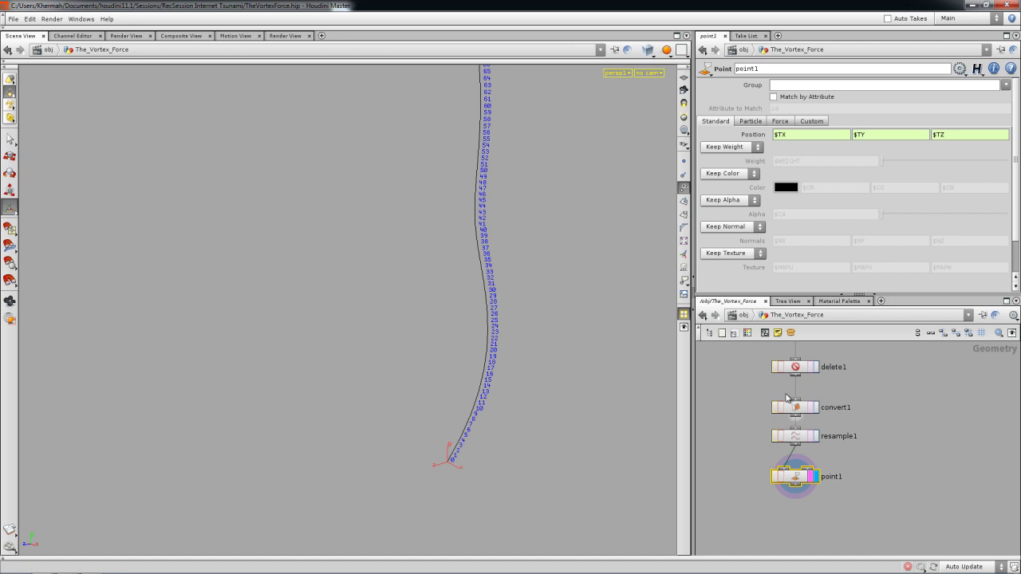
Step: Find the force attributes of point1 and set the edge force option to Add Edge Force
{"action": "left_click", "coordinate": [749, 121]}
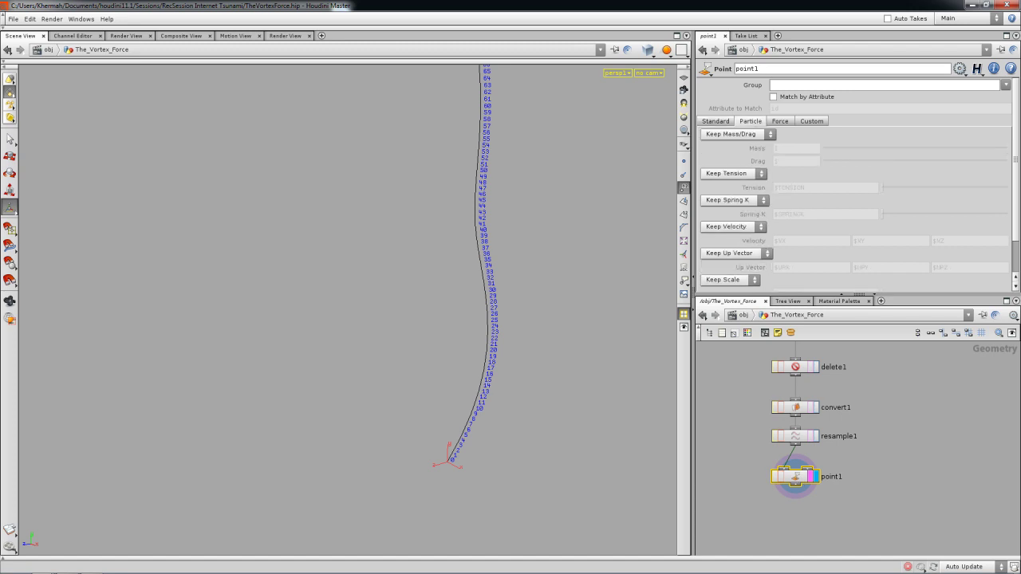
{"action": "left_click_drag", "start_coordinate": [1015, 230], "coordinate": [1017, 275]}
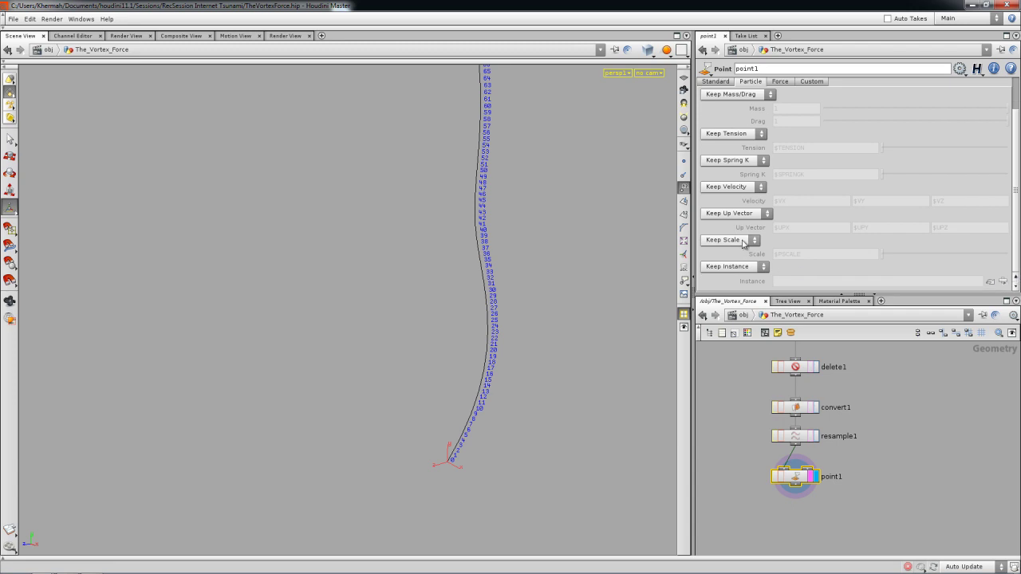
{"action": "left_click", "coordinate": [724, 83]}
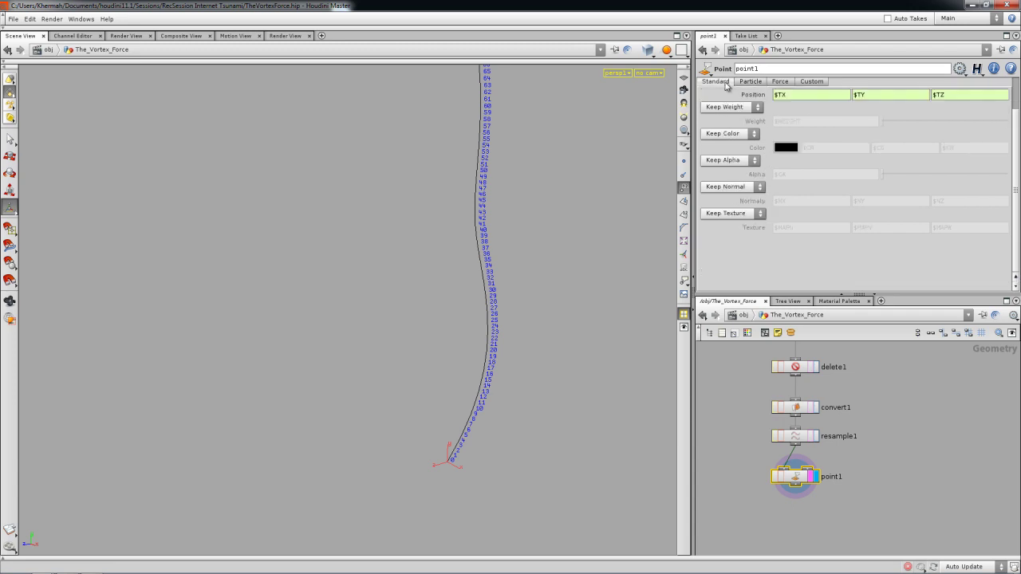
{"action": "left_click", "coordinate": [779, 82]}
{"action": "left_click", "coordinate": [739, 201]}
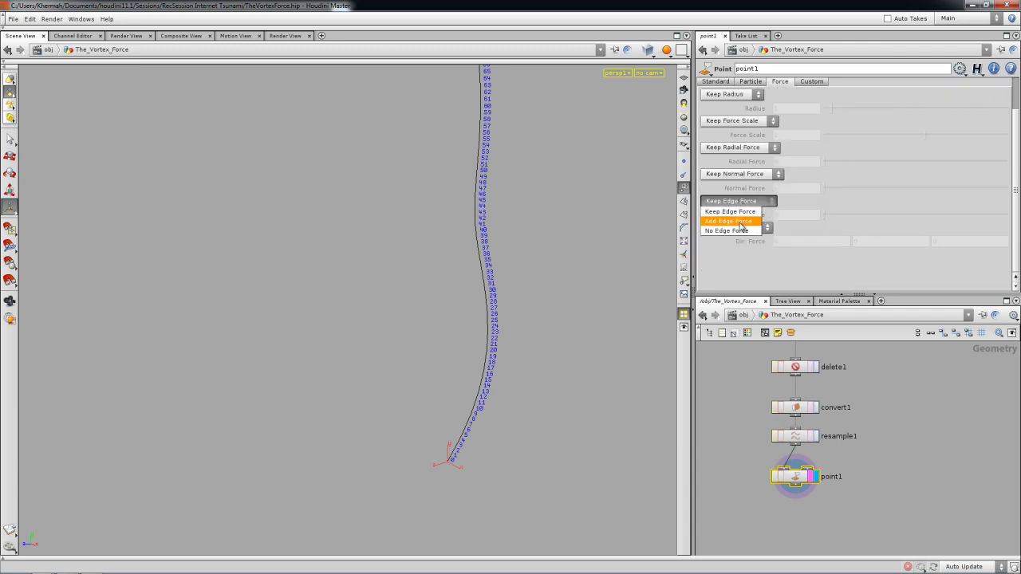
{"action": "left_click", "coordinate": [739, 223]}
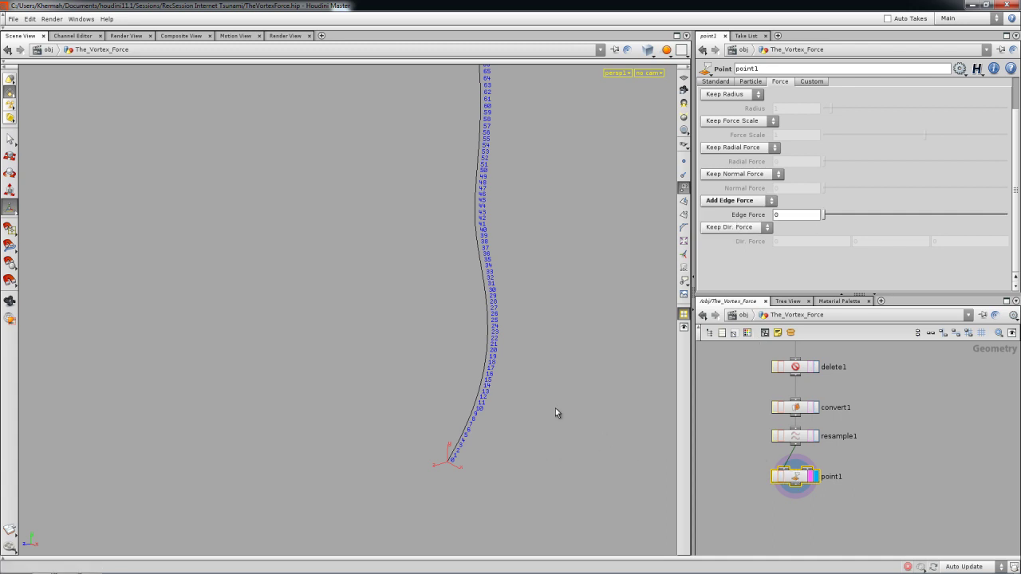
Step: Show the reference grid in the viewport and view the curve against it
{"action": "key", "text": "d"}
{"action": "left_click_drag", "start_coordinate": [626, 126], "coordinate": [512, 205]}
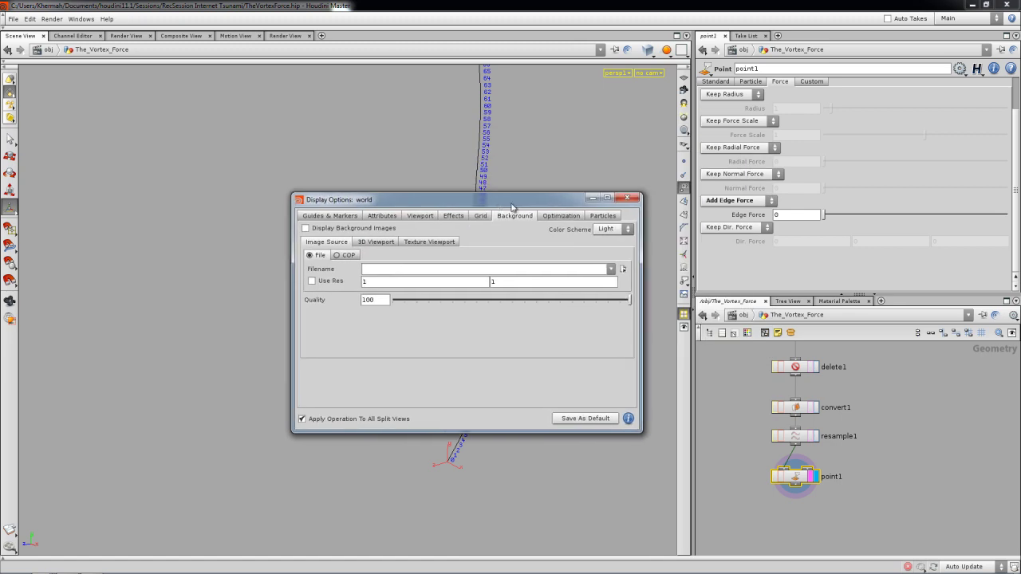
{"action": "left_click", "coordinate": [628, 197]}
{"action": "left_click", "coordinate": [684, 78]}
{"action": "left_click_drag", "start_coordinate": [492, 344], "coordinate": [401, 381]}
Step: Create a custom Attribute Vector option in the viewport display options and enable it
{"action": "key", "text": "d"}
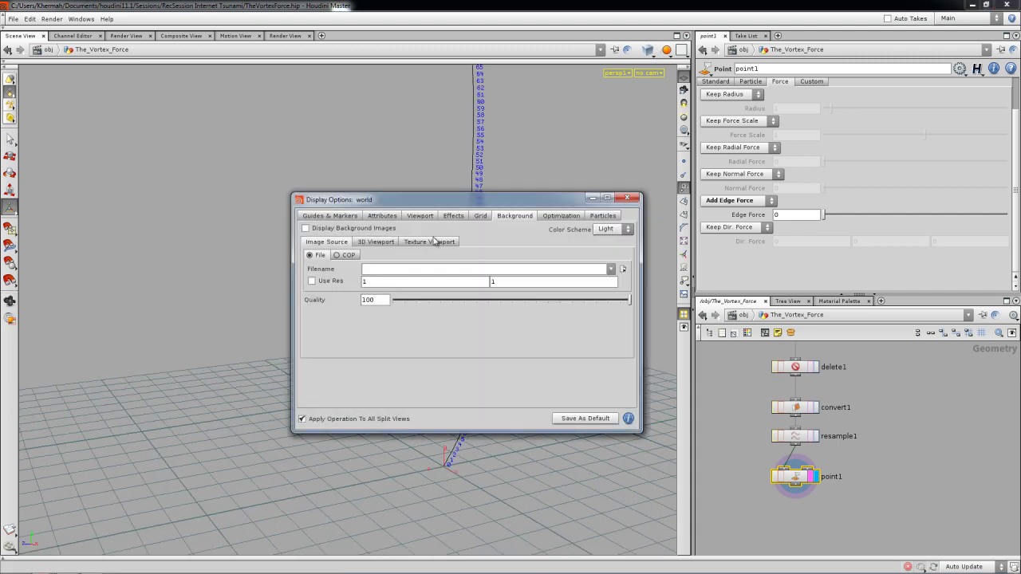
{"action": "left_click", "coordinate": [381, 217]}
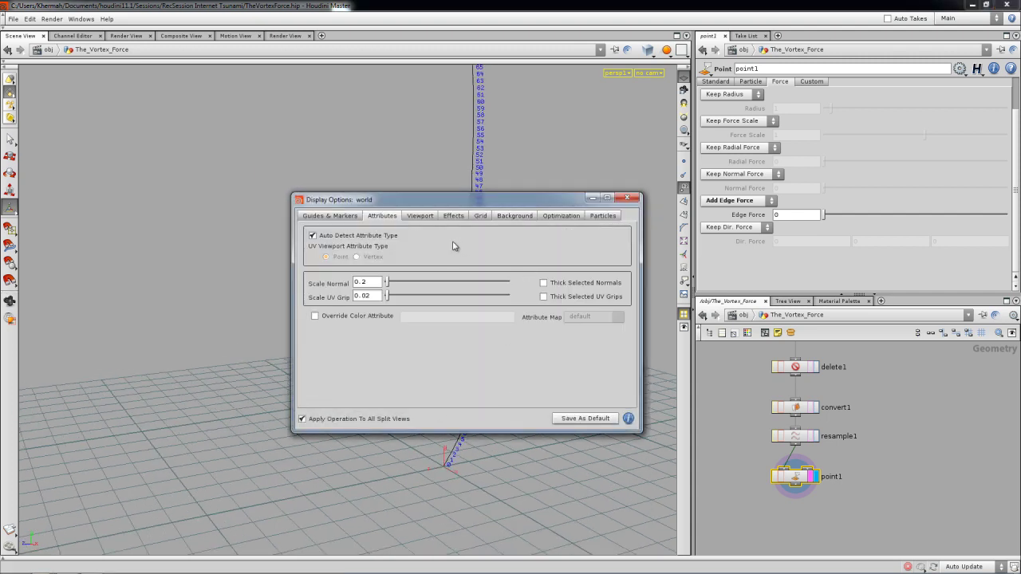
{"action": "left_click", "coordinate": [342, 219]}
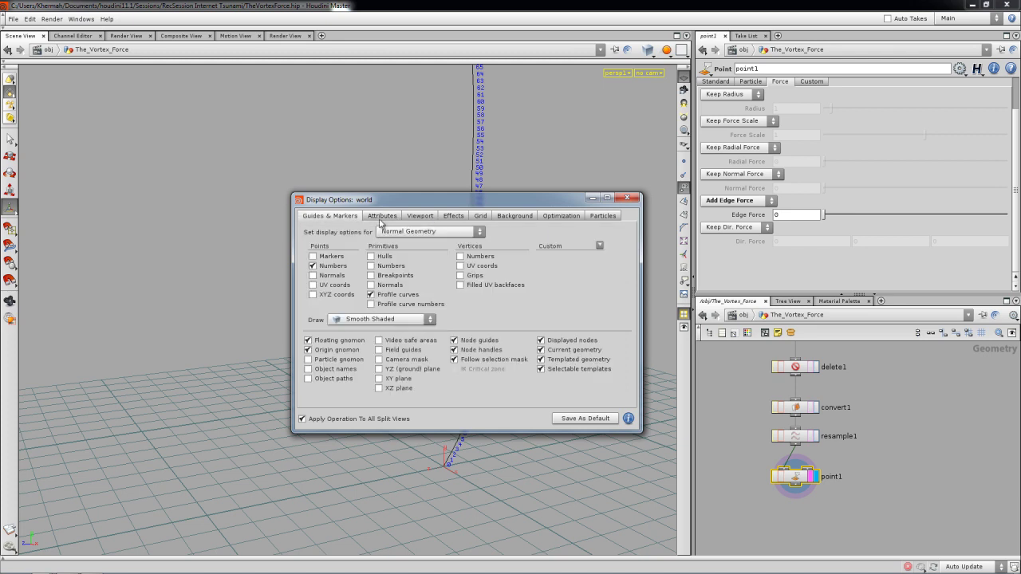
{"action": "left_click", "coordinate": [599, 245]}
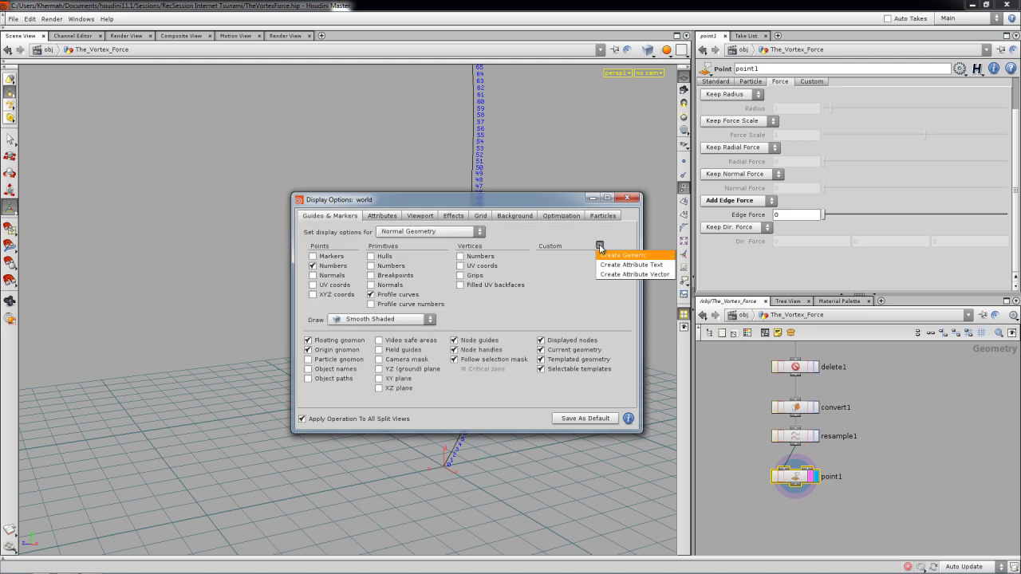
{"action": "left_click", "coordinate": [652, 274]}
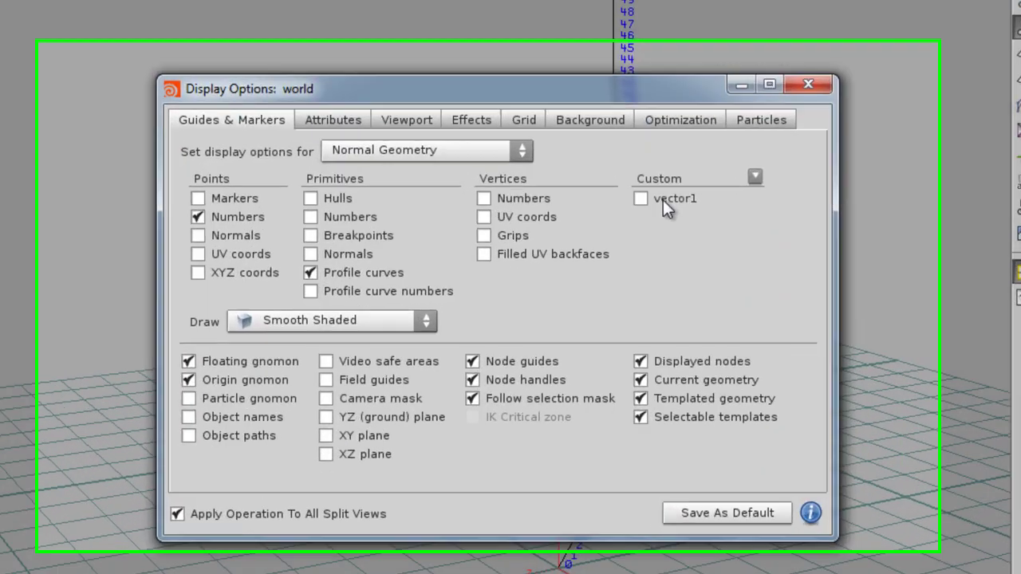
{"action": "left_click", "coordinate": [558, 257]}
Step: Rename the custom vector option edge_dir and set its attribute to edge_dir
{"action": "right_click", "coordinate": [559, 258]}
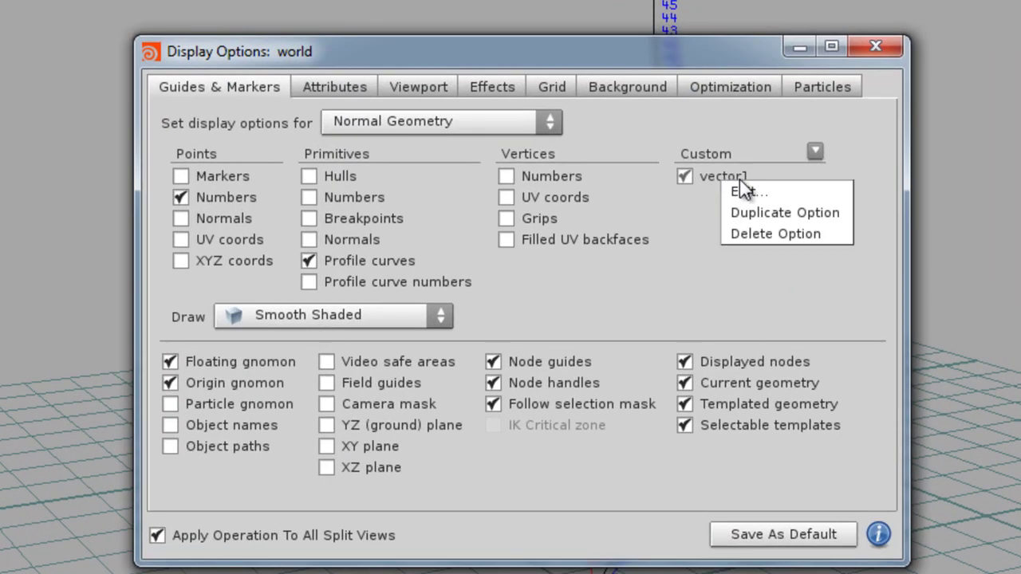
{"action": "left_click", "coordinate": [745, 192]}
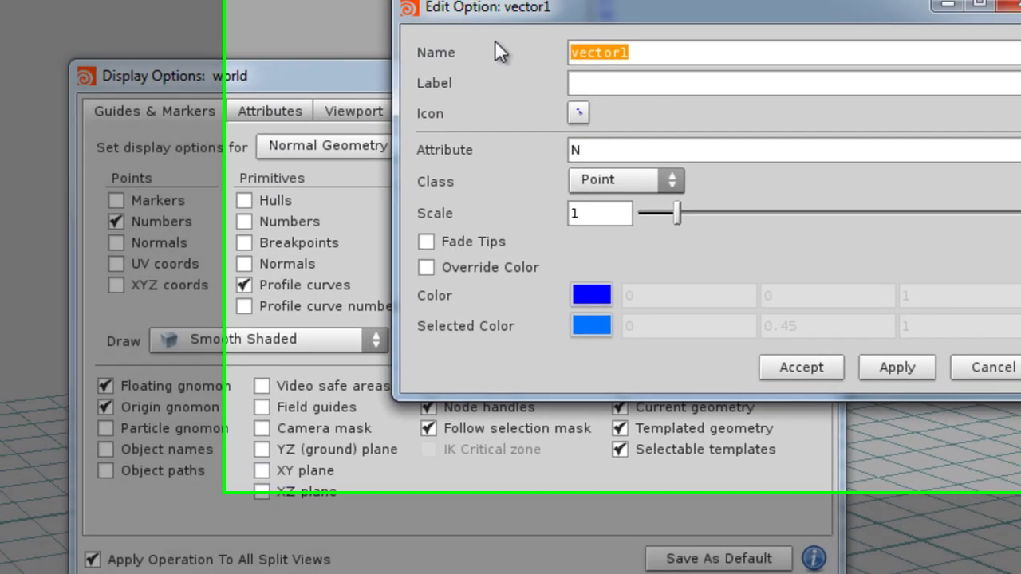
{"action": "type", "text": "edge_d"}
{"action": "type", "text": "ir"}
{"action": "double_click", "coordinate": [374, 137]}
{"action": "key", "text": "ctrl+c"}
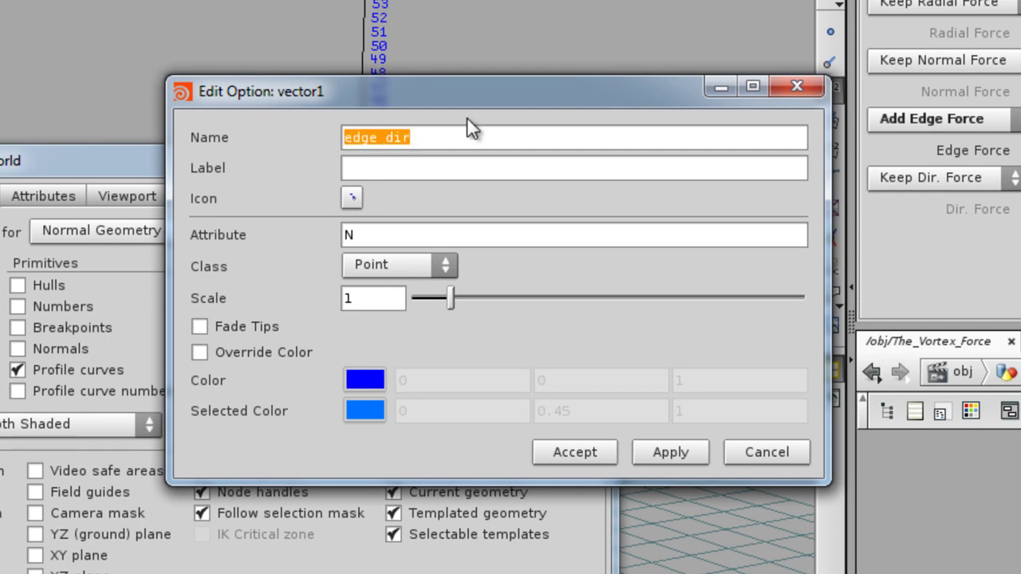
{"action": "left_click_drag", "start_coordinate": [359, 234], "coordinate": [307, 233]}
{"action": "key", "text": "ctrl+v"}
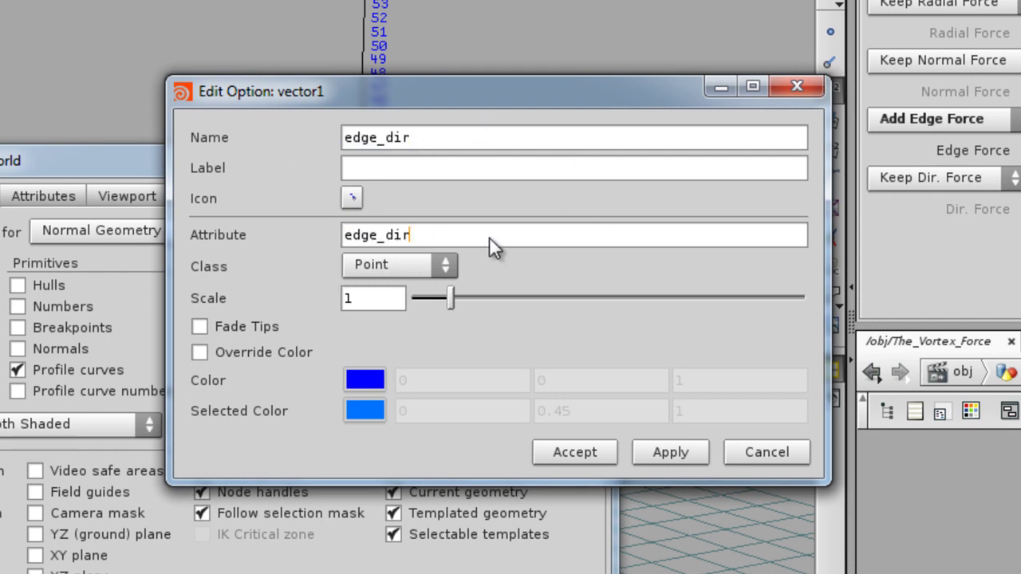
Step: Override the edge_dir vector color with green and accept the option's settings
{"action": "left_click", "coordinate": [215, 352]}
{"action": "left_click", "coordinate": [355, 380]}
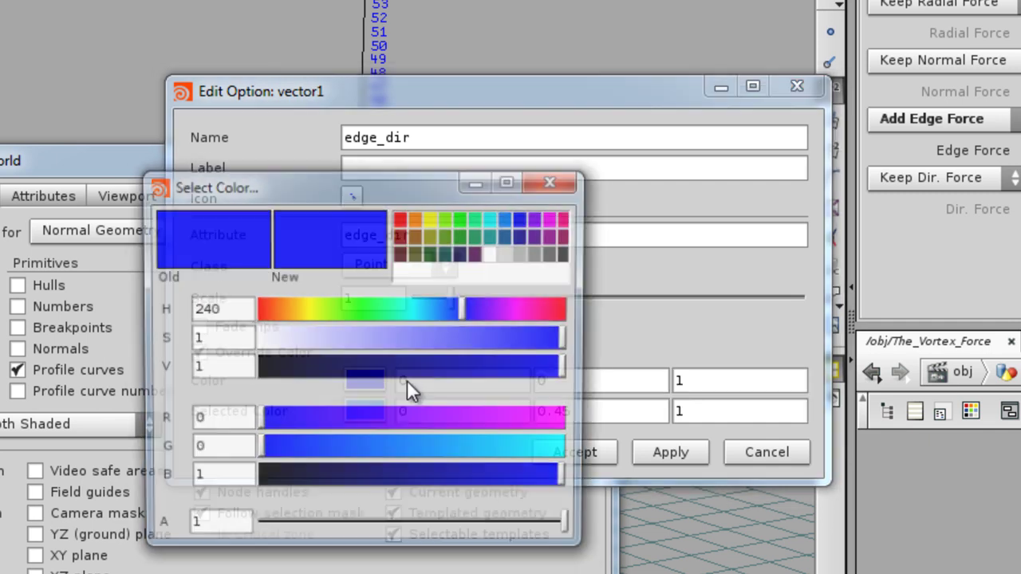
{"action": "left_click_drag", "start_coordinate": [432, 310], "coordinate": [362, 310]}
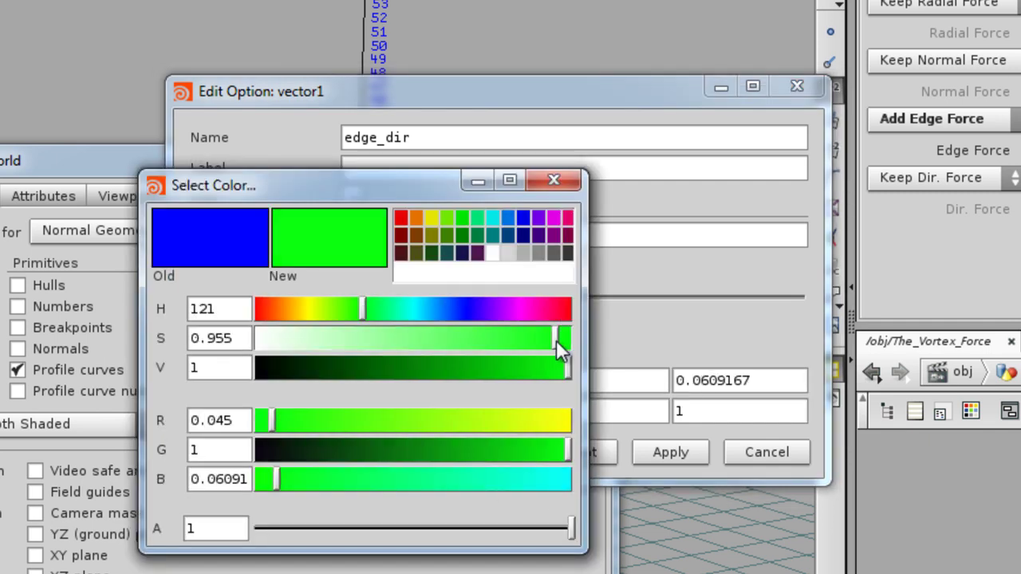
{"action": "left_click", "coordinate": [556, 181]}
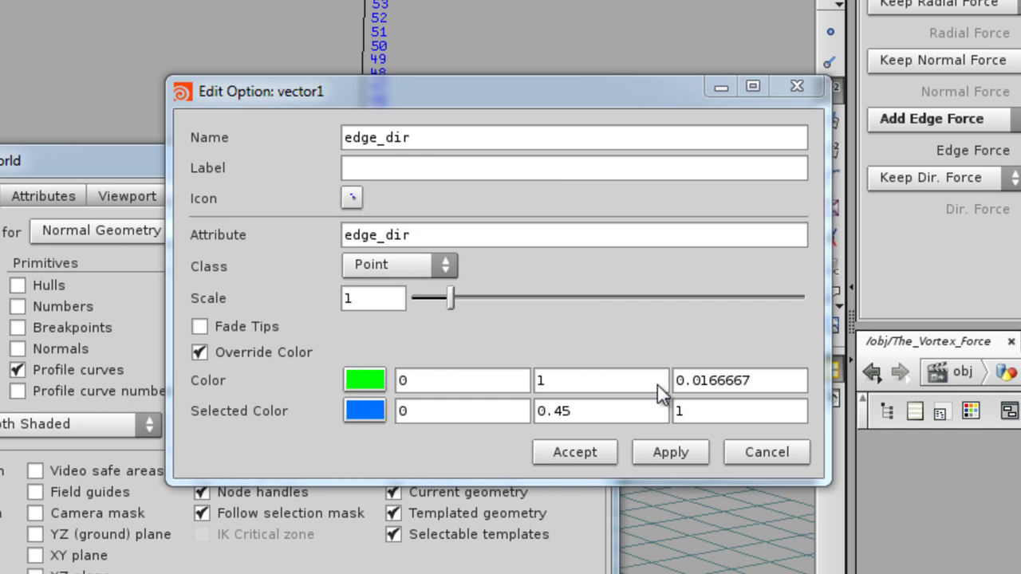
{"action": "left_click", "coordinate": [579, 461]}
{"action": "left_click", "coordinate": [584, 156]}
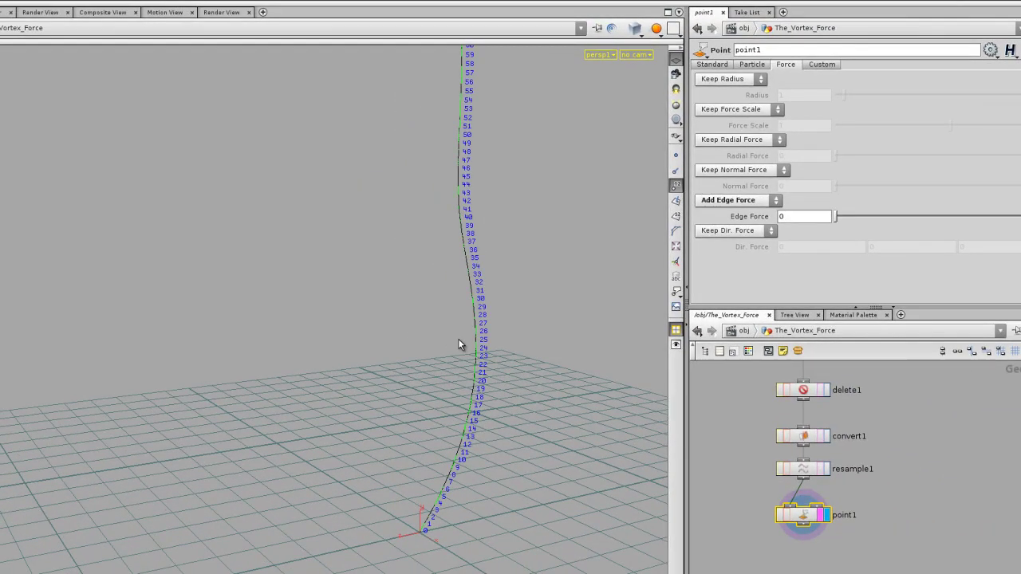
Step: Set the viewport's normal display scale to 2.02
{"action": "key", "text": "d"}
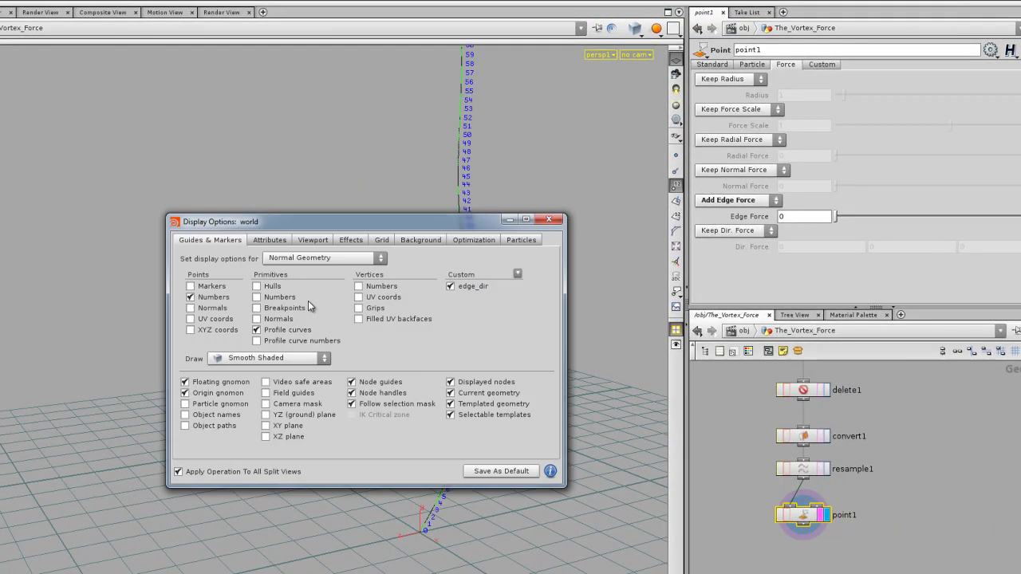
{"action": "left_click", "coordinate": [268, 240]}
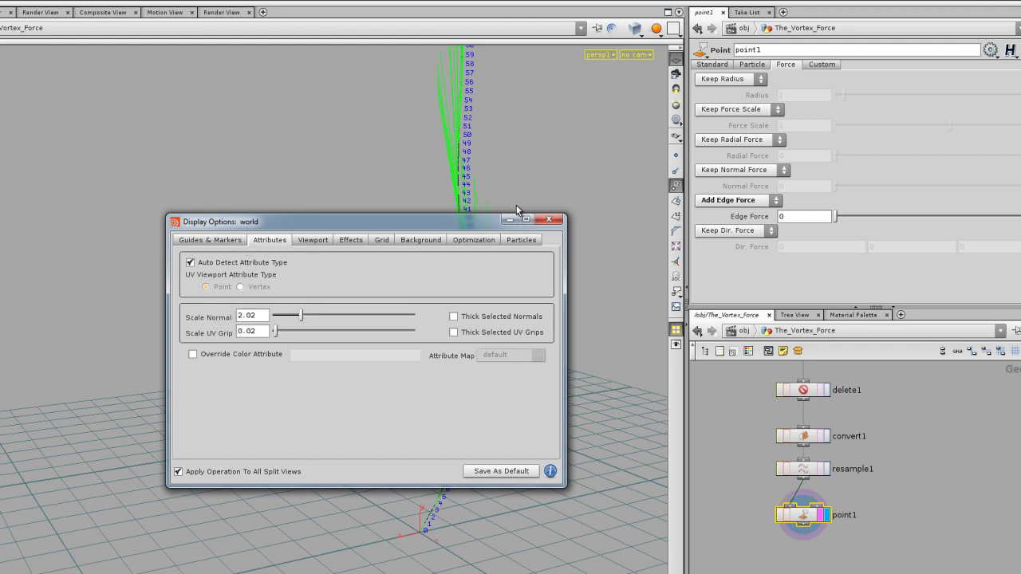
{"action": "left_click", "coordinate": [549, 219]}
Step: Hide the point numbers and examine the edge direction vectors along the whole curve
{"action": "left_click_drag", "start_coordinate": [495, 231], "coordinate": [558, 375], "text": "alt"}
{"action": "left_click", "coordinate": [675, 185]}
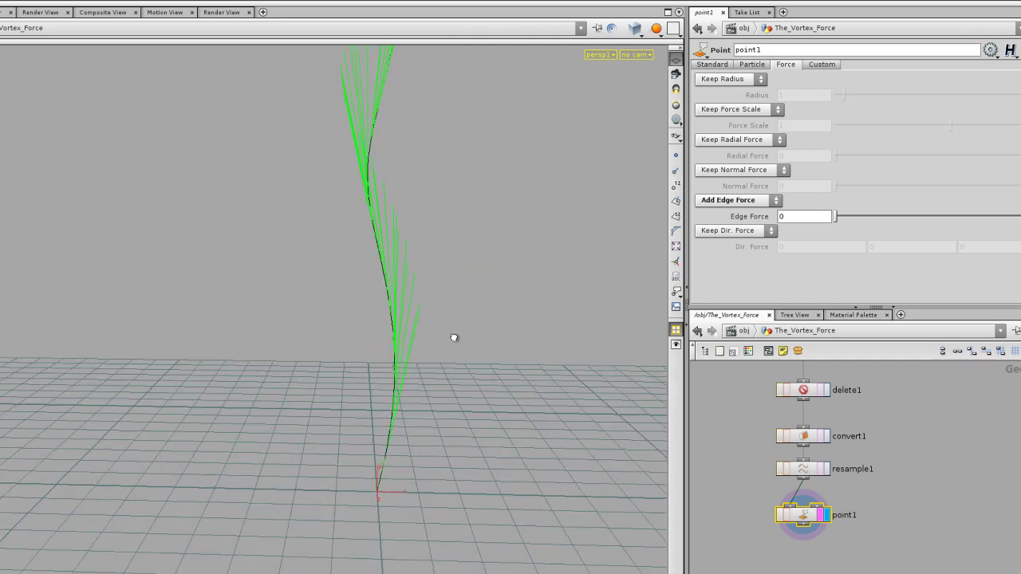
{"action": "left_click_drag", "start_coordinate": [451, 345], "coordinate": [422, 445]}
{"action": "left_click_drag", "start_coordinate": [340, 284], "coordinate": [351, 399]}
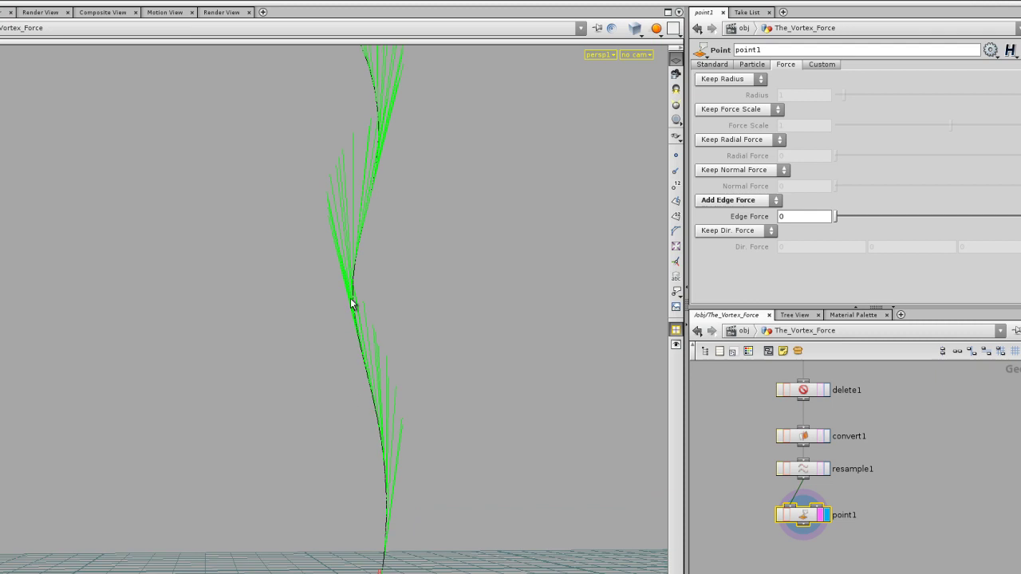
{"action": "left_click_drag", "start_coordinate": [390, 245], "coordinate": [360, 467]}
Step: Move point1 to the side of resample1 to free space for a second branch
{"action": "middle_click_drag", "start_coordinate": [832, 520], "coordinate": [830, 497]}
{"action": "left_click_drag", "start_coordinate": [802, 492], "coordinate": [752, 500]}
{"action": "middle_click_drag", "start_coordinate": [806, 500], "coordinate": [744, 471]}
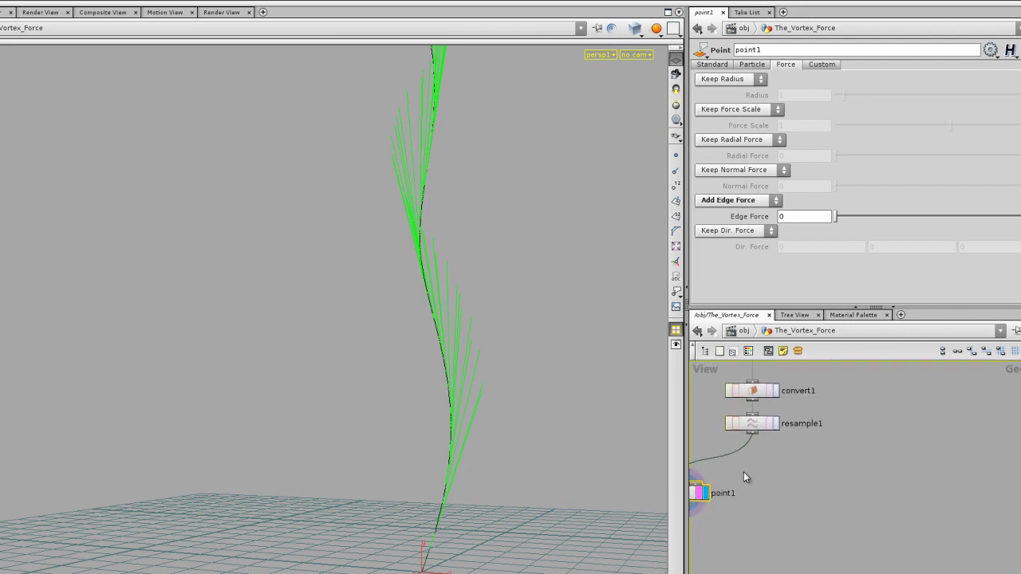
Step: Add a Sort node beside point1 and wire it to the output of resample1
{"action": "key", "text": "Tab"}
{"action": "mouse_move", "coordinate": [831, 339]}
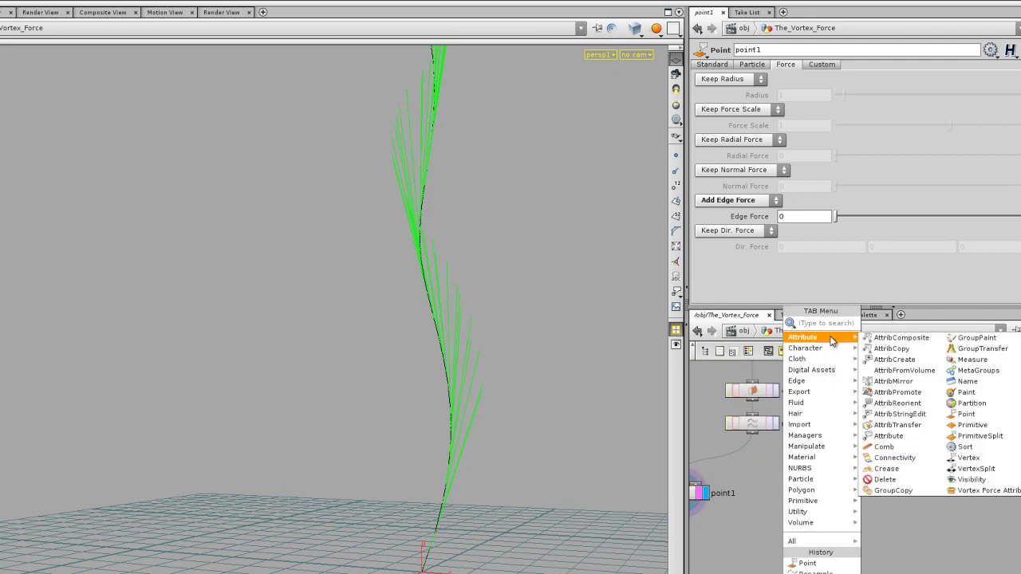
{"action": "left_click", "coordinate": [982, 449]}
{"action": "left_click", "coordinate": [820, 486]}
{"action": "left_click", "coordinate": [751, 437]}
{"action": "left_click", "coordinate": [818, 478]}
{"action": "left_click_drag", "start_coordinate": [830, 485], "coordinate": [842, 493]}
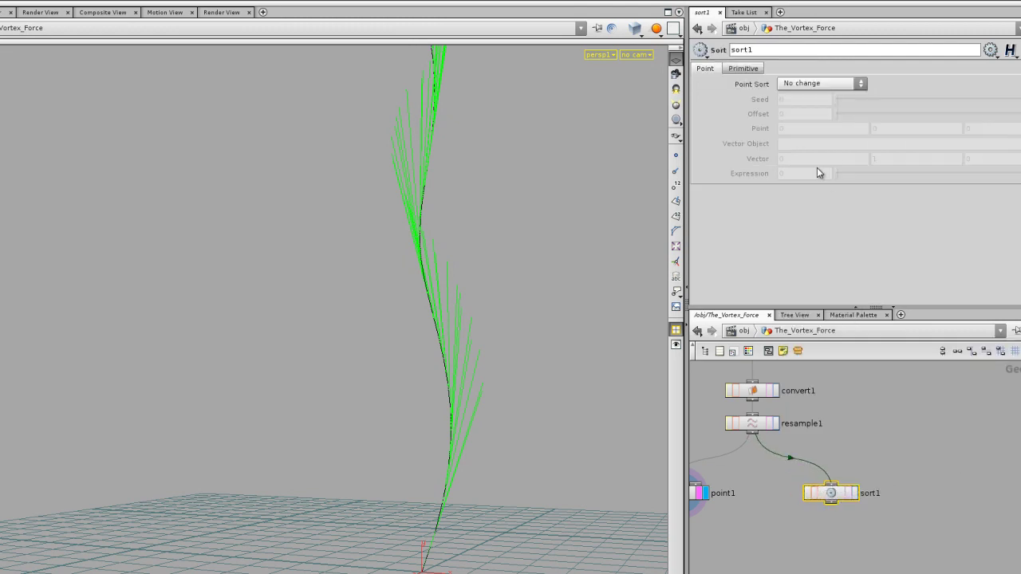
Step: Set sort1's point sort to Shift with an offset of 1 and display the node
{"action": "left_click", "coordinate": [815, 88]}
{"action": "left_click", "coordinate": [801, 170]}
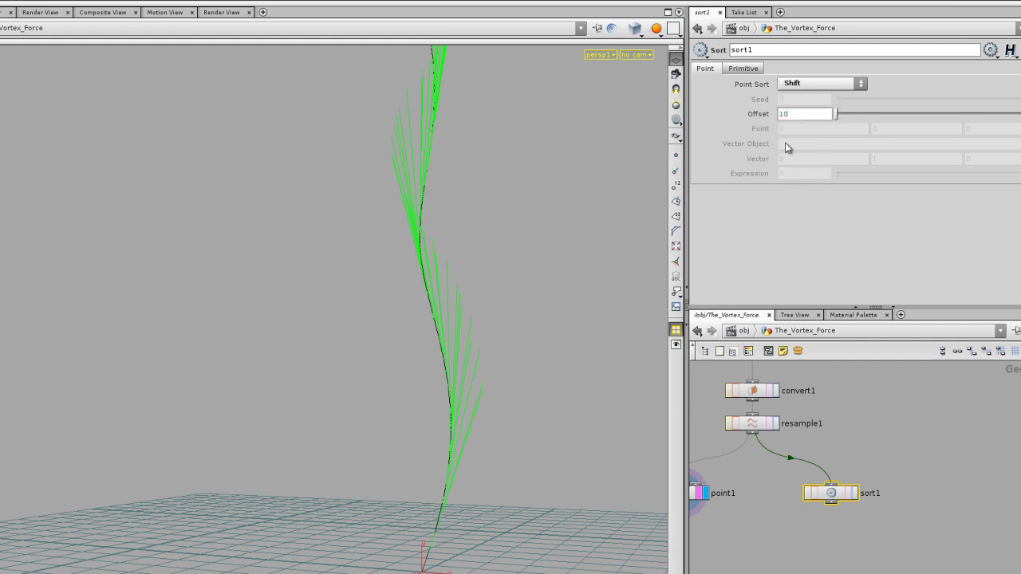
{"action": "left_click", "coordinate": [853, 493]}
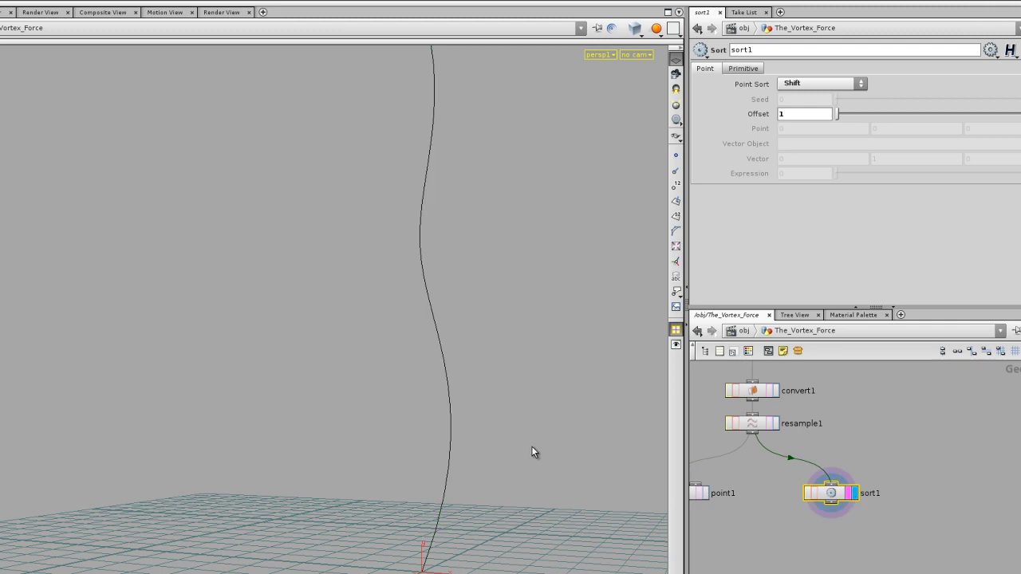
Step: Show the point numbers, compare the numbering on sort1 and resample1, and move sort1 farther from point1
{"action": "left_click", "coordinate": [675, 185]}
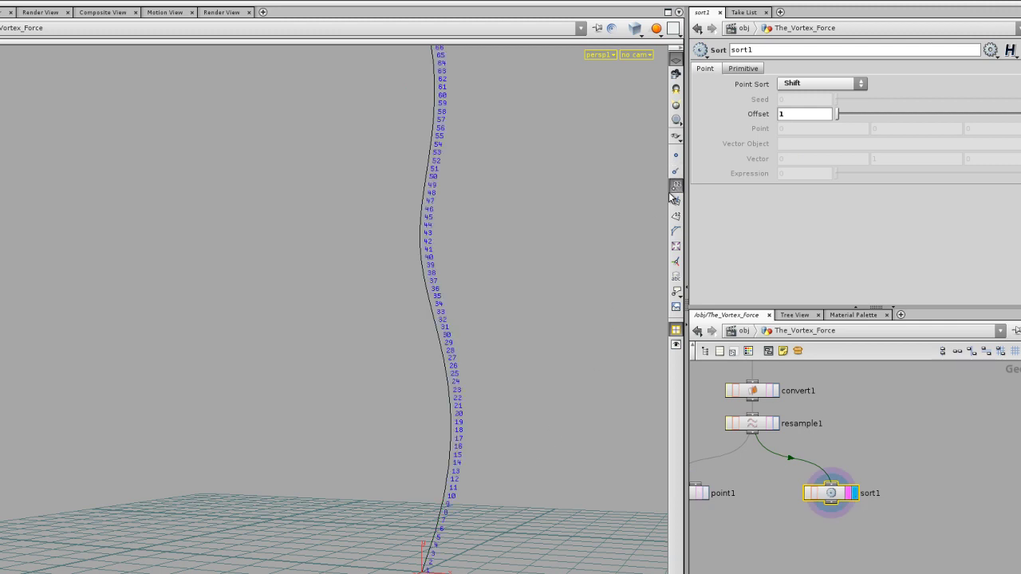
{"action": "middle_click_drag", "start_coordinate": [477, 532], "coordinate": [490, 500]}
{"action": "left_click_drag", "start_coordinate": [490, 500], "coordinate": [500, 556], "text": "alt"}
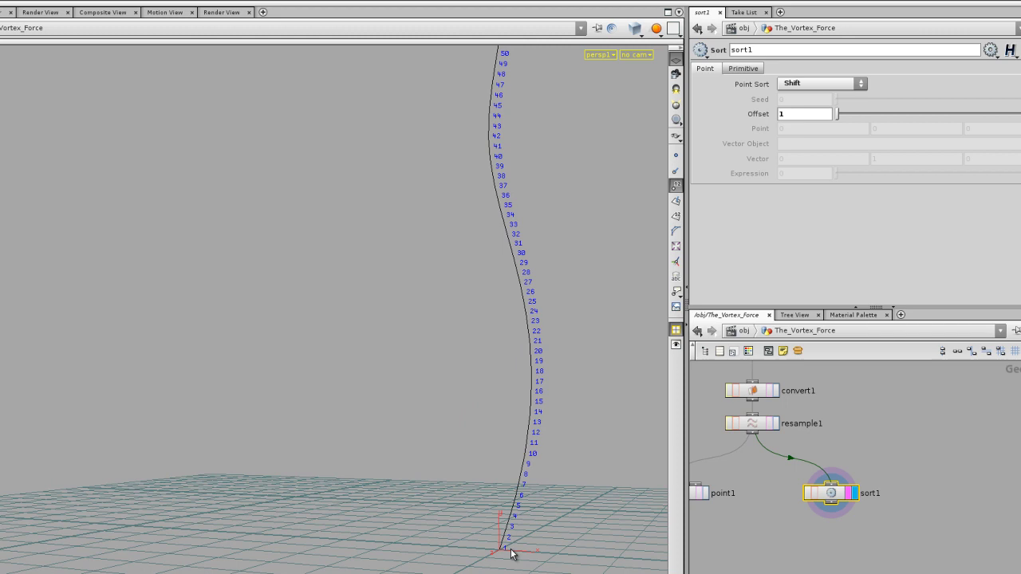
{"action": "left_click", "coordinate": [773, 426]}
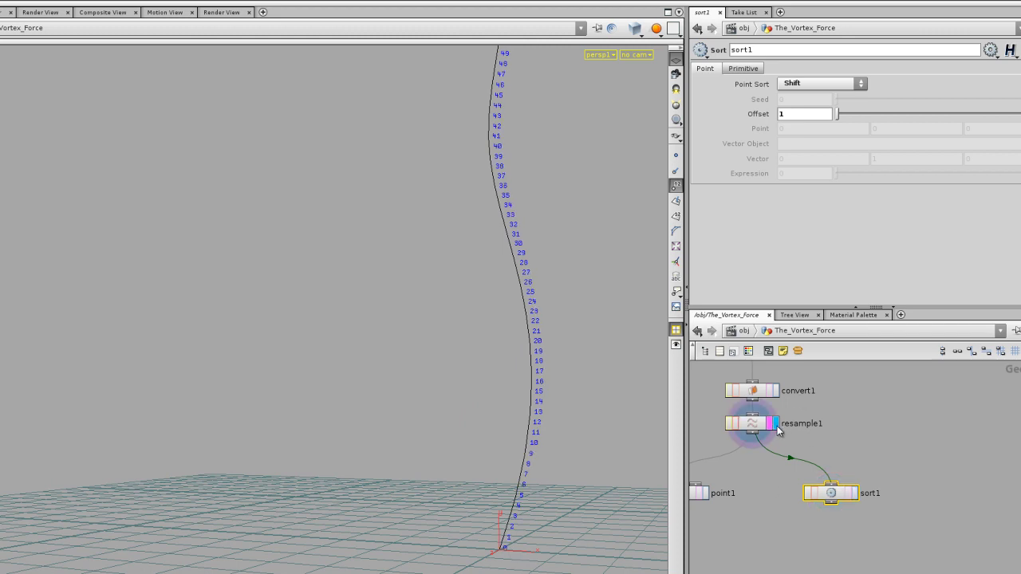
{"action": "left_click_drag", "start_coordinate": [832, 494], "coordinate": [859, 494]}
{"action": "middle_click_drag", "start_coordinate": [778, 531], "coordinate": [777, 505]}
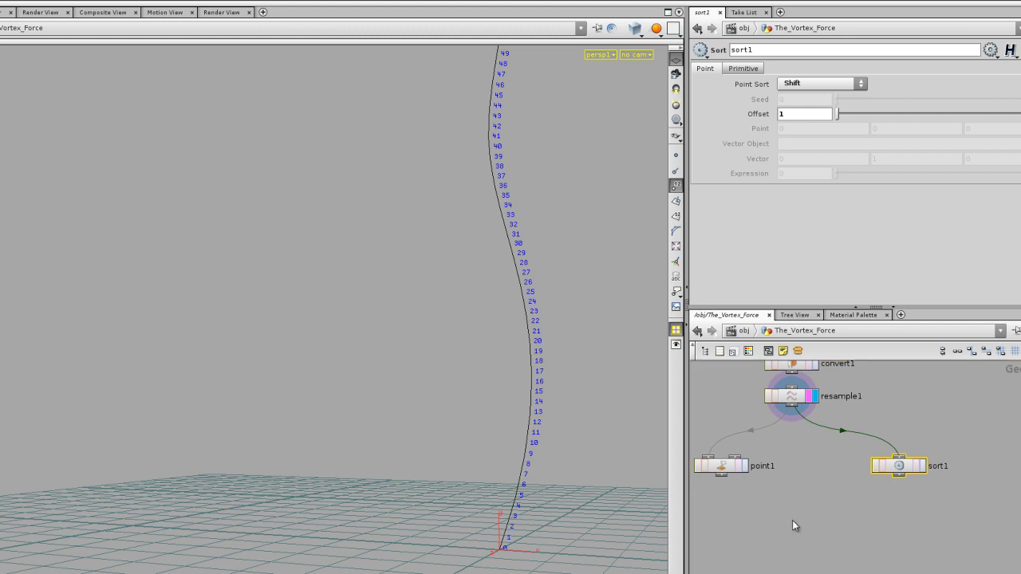
Step: Add a Point node below resample1, wire resample1 into its first input and sort1 into its second, and display it
{"action": "key", "text": "Tab"}
{"action": "key", "text": "Return"}
{"action": "left_click", "coordinate": [832, 544]}
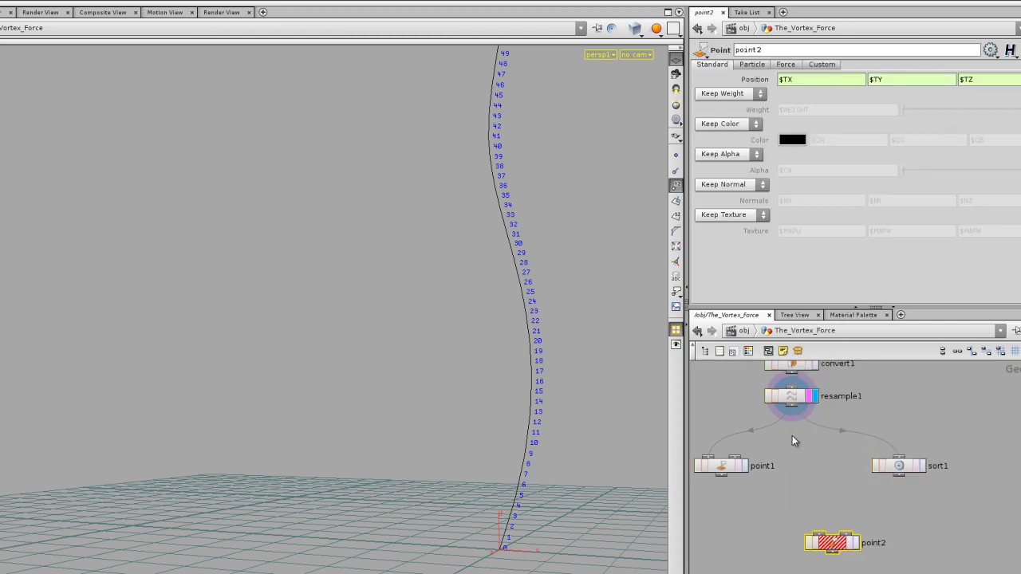
{"action": "left_click_drag", "start_coordinate": [791, 409], "coordinate": [849, 543]}
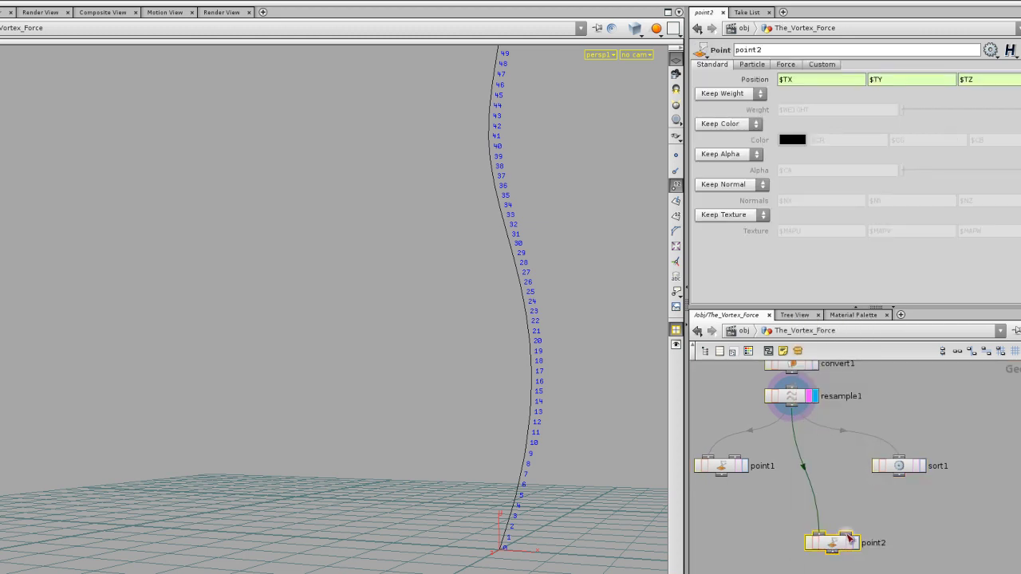
{"action": "left_click_drag", "start_coordinate": [899, 476], "coordinate": [847, 533]}
{"action": "left_click", "coordinate": [854, 543]}
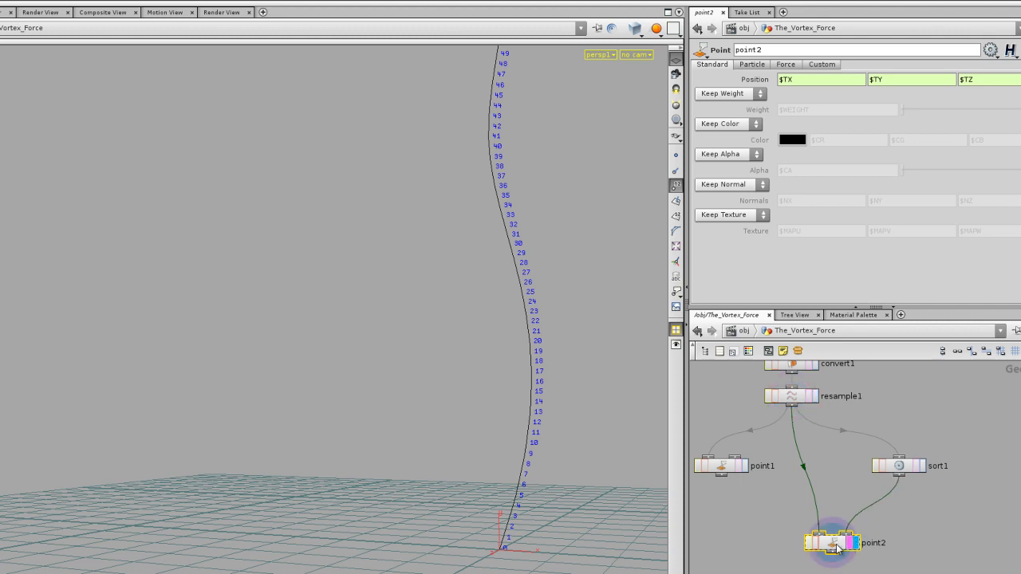
Step: Set point2 to Add Normal and clear the default expressions from its three normal components
{"action": "left_click", "coordinate": [727, 184]}
{"action": "left_click", "coordinate": [728, 206]}
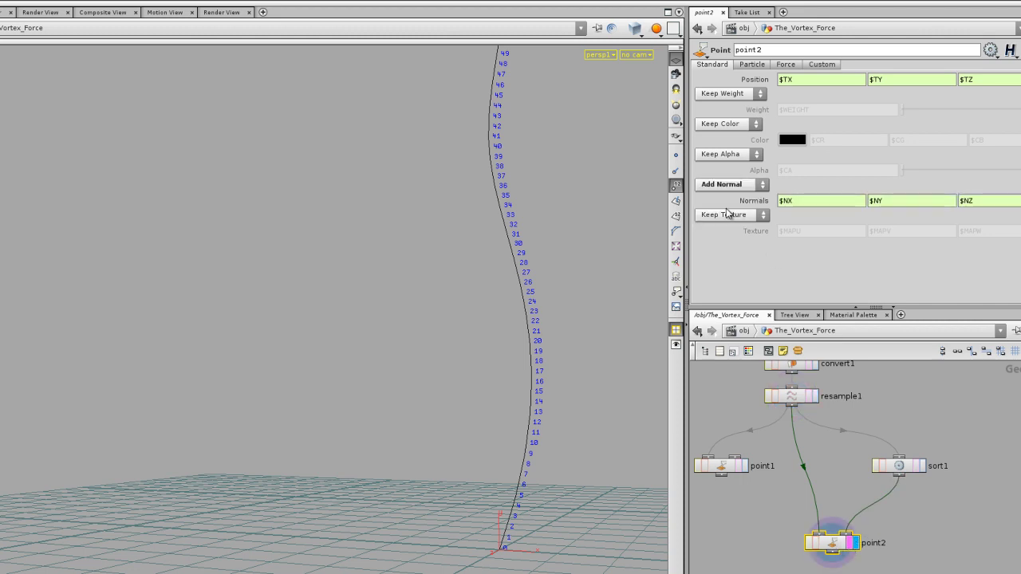
{"action": "left_click", "coordinate": [764, 202], "text": "ctrl+shift"}
{"action": "double_click", "coordinate": [795, 203]}
Step: Check sort1 and resample1, set point2's X normal to $TX2-$TX, and copy that expression
{"action": "left_click", "coordinate": [899, 465]}
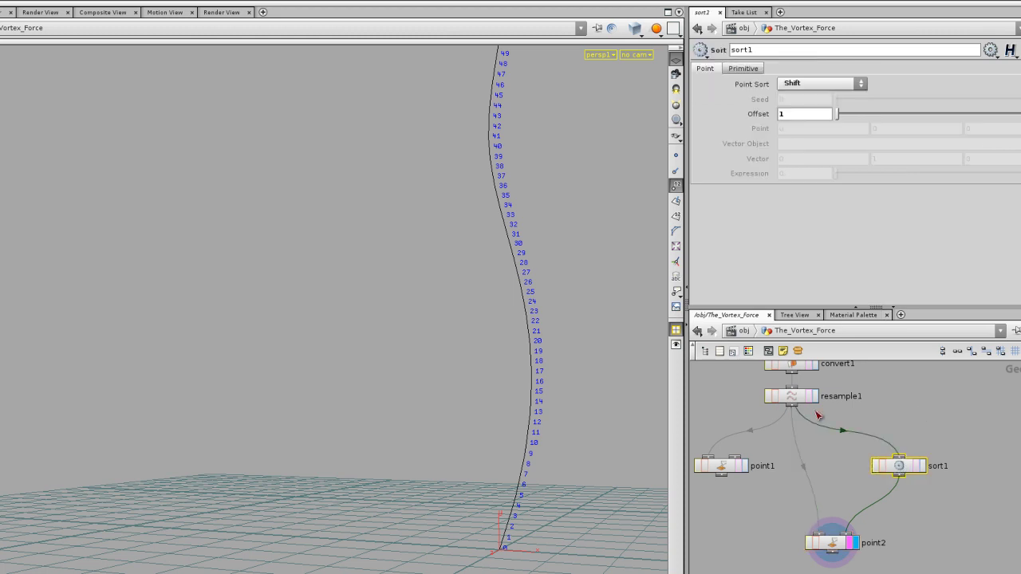
{"action": "left_click", "coordinate": [791, 396]}
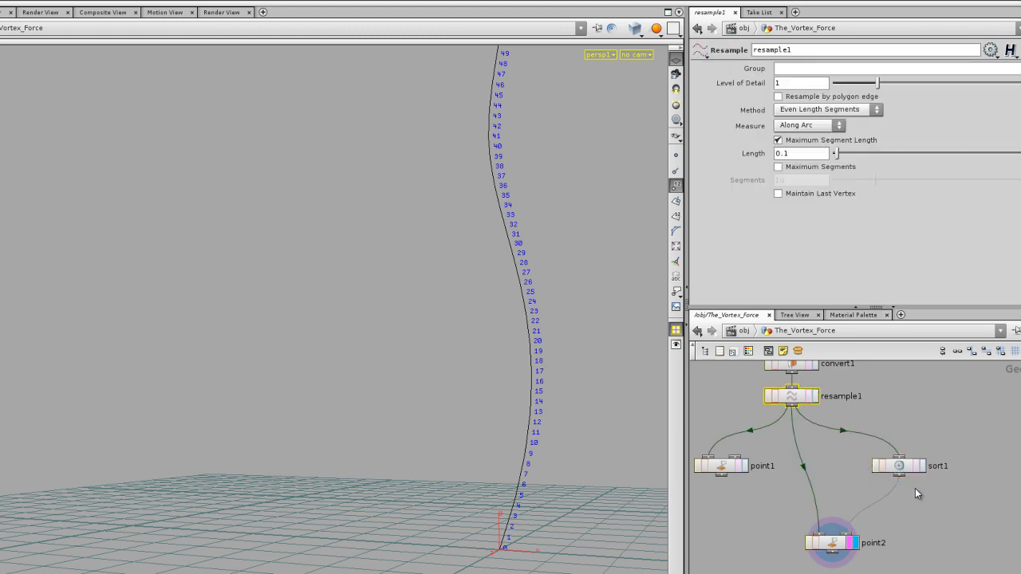
{"action": "left_click", "coordinate": [899, 466]}
{"action": "left_click", "coordinate": [791, 396]}
{"action": "left_click", "coordinate": [848, 539]}
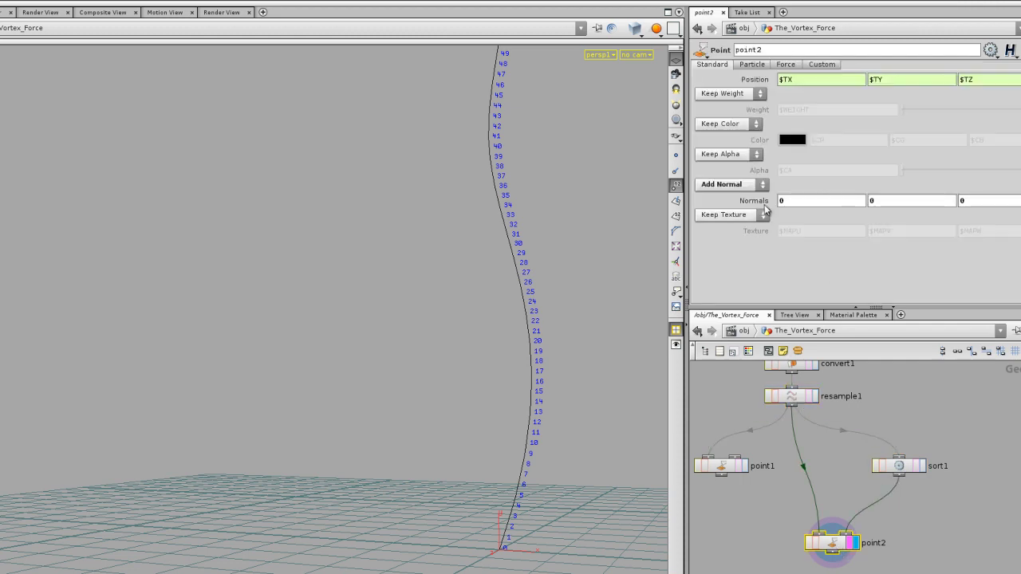
{"action": "type", "text": "$"}
{"action": "type", "text": "TXD"}
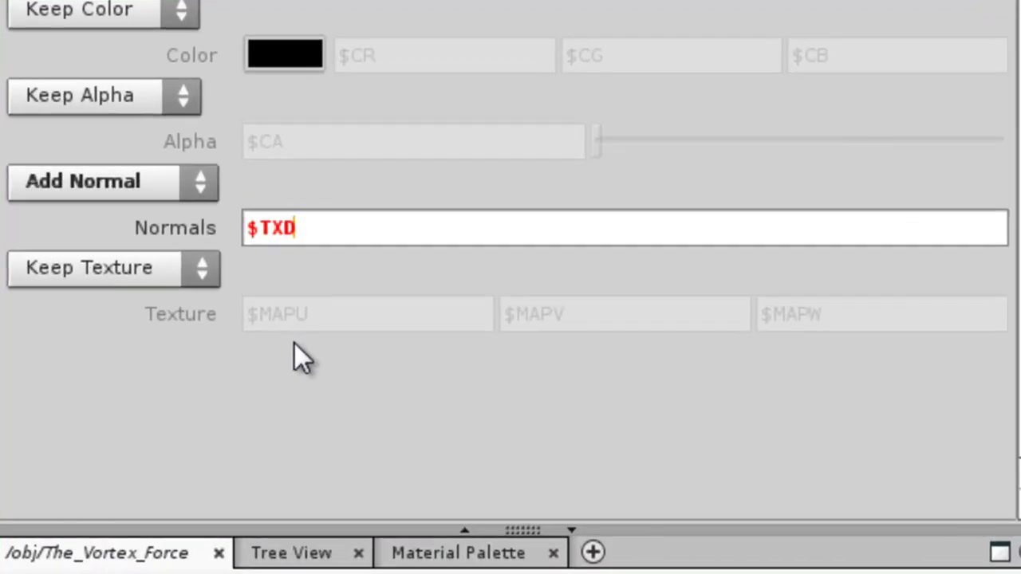
{"action": "key", "text": "BackSpace"}
{"action": "type", "text": "2-$TX"}
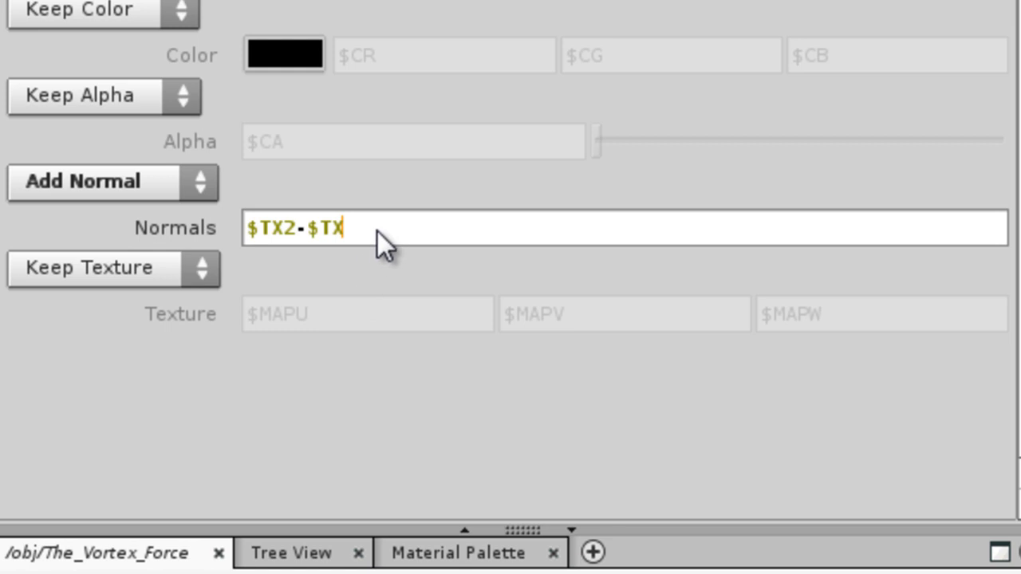
{"action": "left_click_drag", "start_coordinate": [389, 236], "coordinate": [138, 234]}
{"action": "key", "text": "ctrl+c"}
{"action": "key", "text": "Tab"}
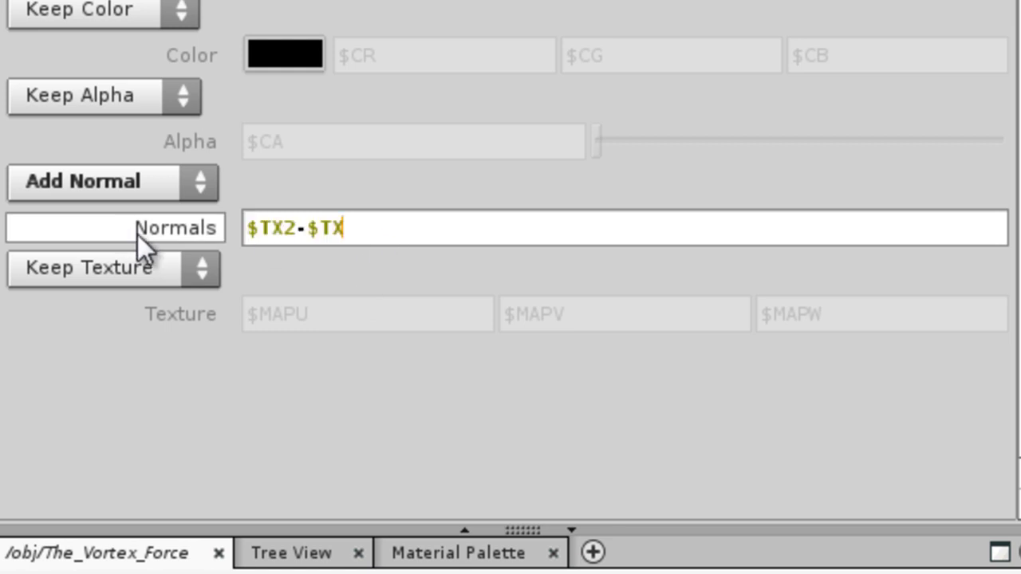
Step: Paste the copied expression into point2's Y normal and change it to $TY2-$TY
{"action": "key", "text": "ctrl+v"}
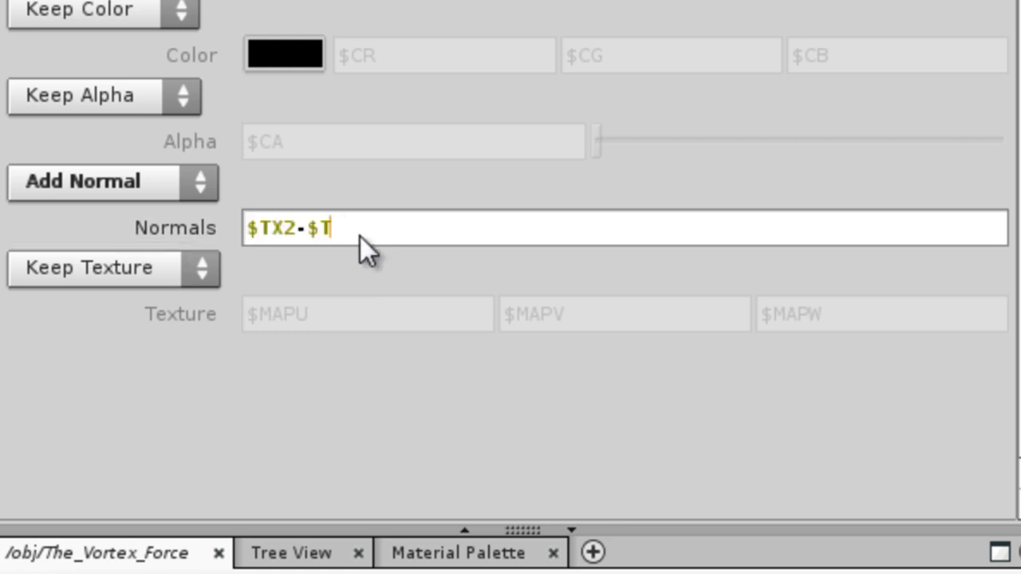
{"action": "type", "text": "Y"}
{"action": "left_click", "coordinate": [287, 235]}
{"action": "key", "text": "BackSpace"}
{"action": "type", "text": "Y"}
{"action": "key", "text": "Tab"}
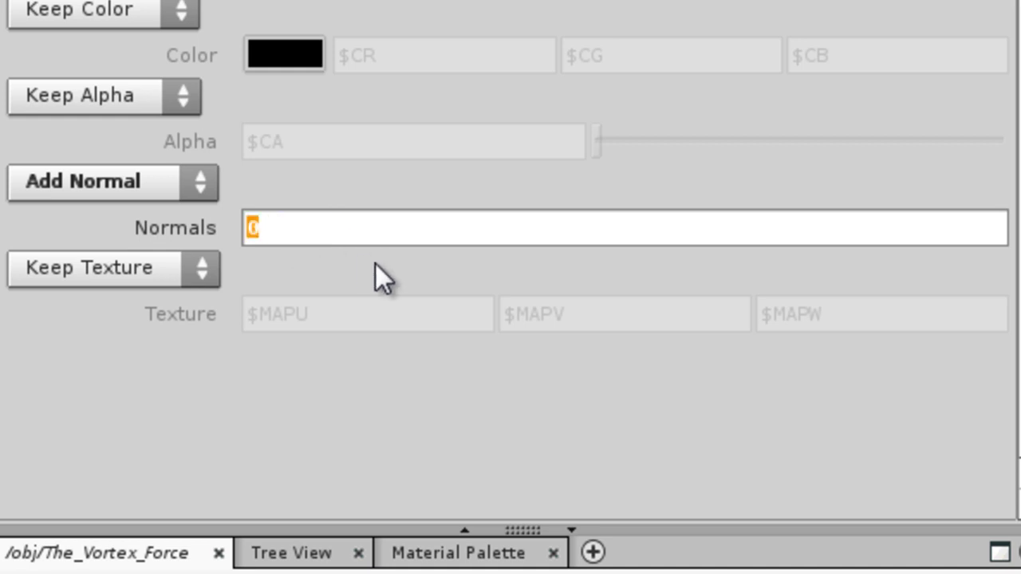
Step: Paste the copied expression into point2's Z normal and open it briefly in the expression editor
{"action": "key", "text": "ctrl+v"}
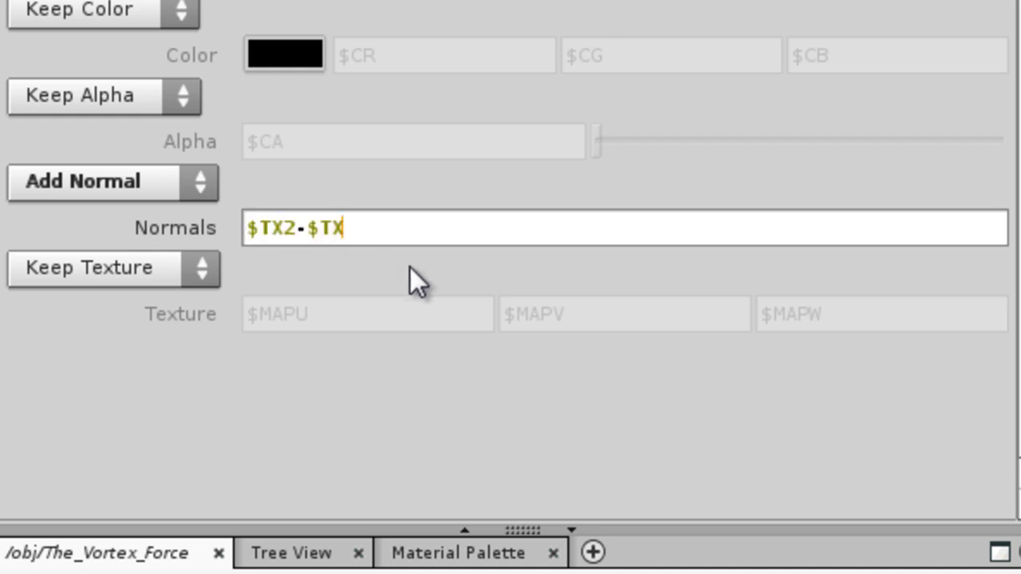
{"action": "key", "text": "alt+e"}
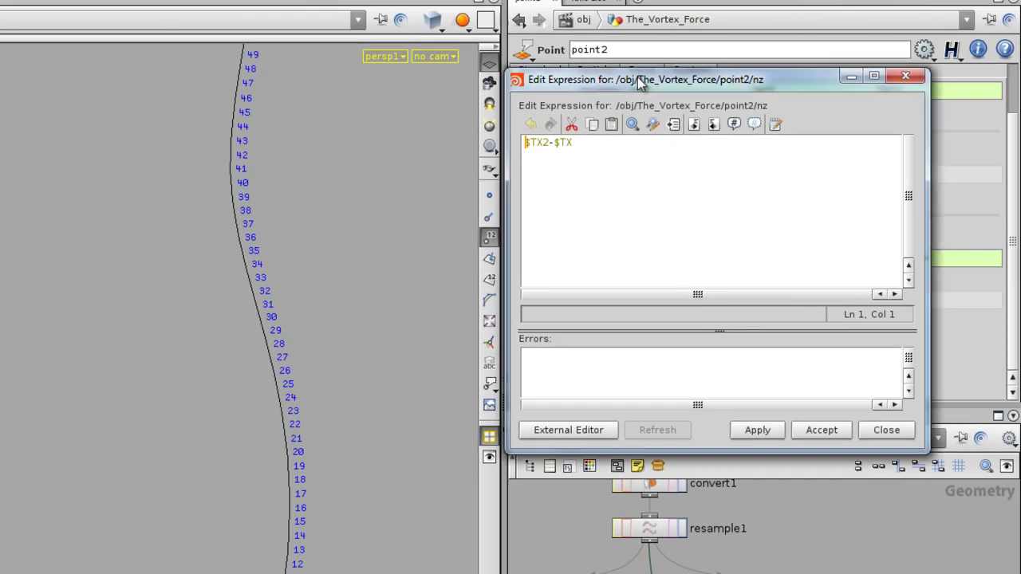
{"action": "left_click_drag", "start_coordinate": [640, 82], "coordinate": [566, 175]}
{"action": "left_click", "coordinate": [814, 170]}
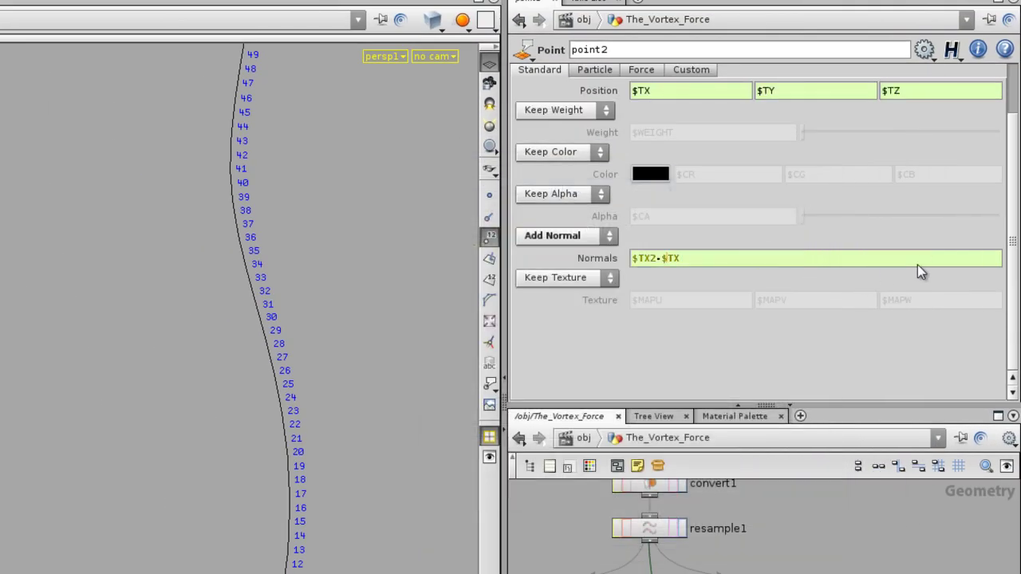
Step: Replace every X with Z in the Z normal's expression using the expression editor's search and replace, giving $TZ2-$TZ, and accept it
{"action": "right_click", "coordinate": [674, 259]}
{"action": "mouse_move", "coordinate": [729, 300]}
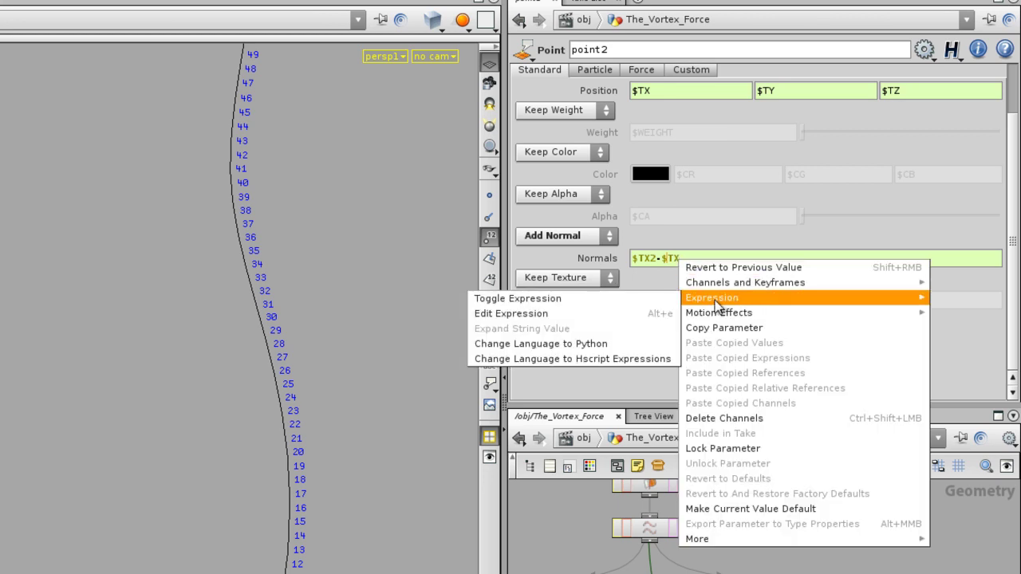
{"action": "left_click", "coordinate": [512, 313]}
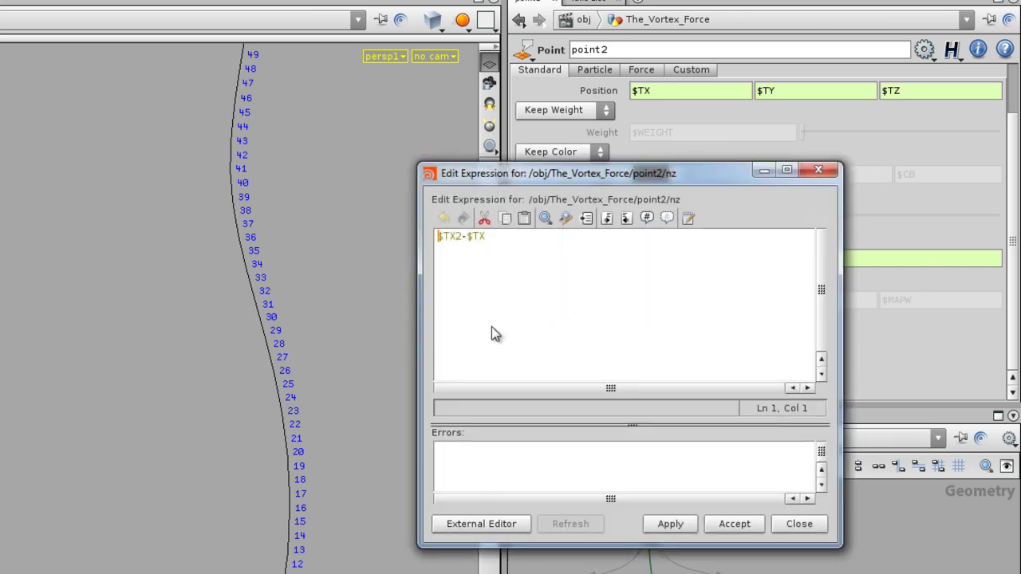
{"action": "left_click", "coordinate": [566, 218]}
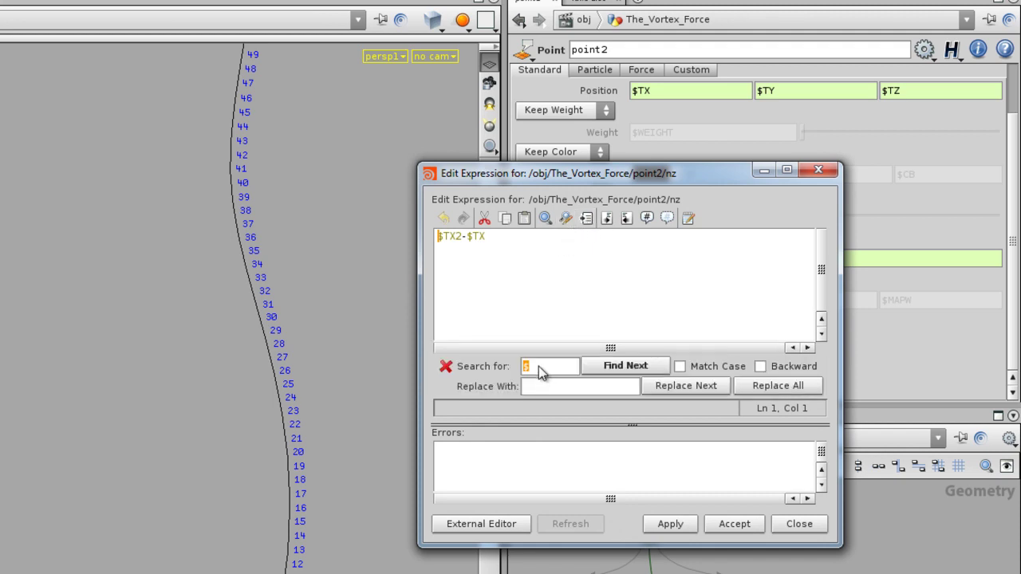
{"action": "type", "text": "X"}
{"action": "type", "text": "Z"}
{"action": "left_click", "coordinate": [775, 386]}
{"action": "left_click", "coordinate": [735, 524]}
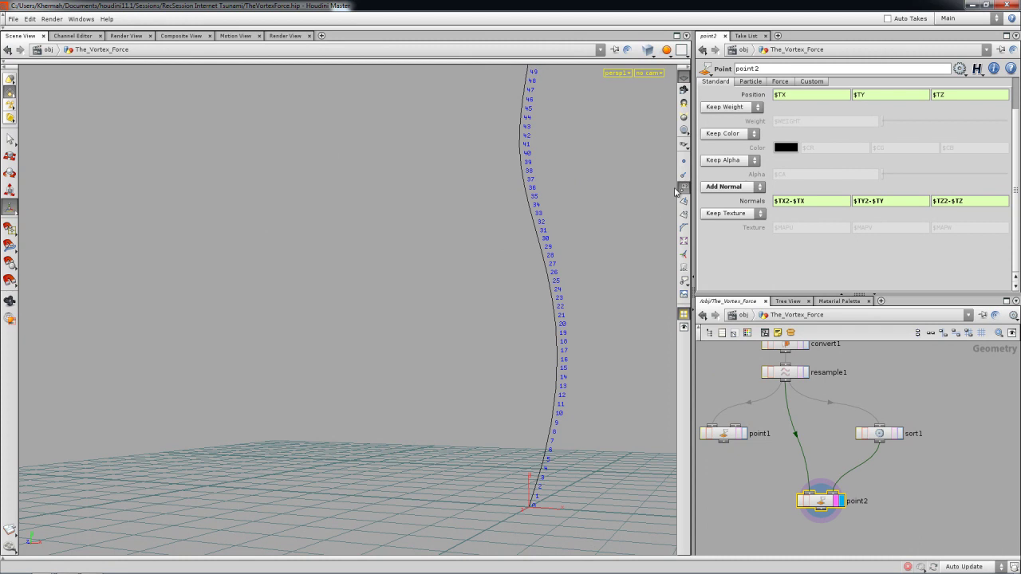
Step: Hide the point numbers and show the point normals in the viewport
{"action": "left_click", "coordinate": [682, 187]}
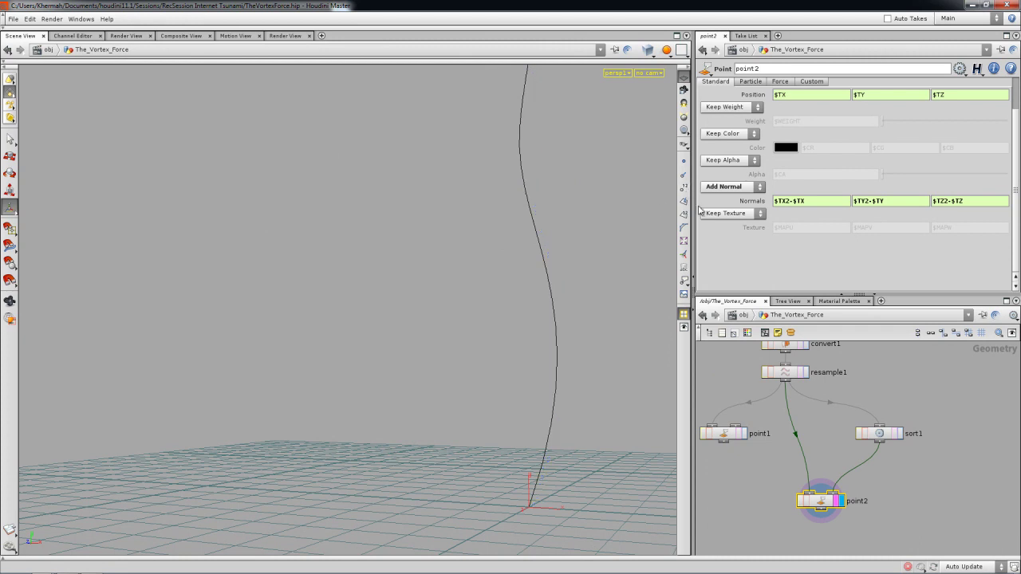
{"action": "left_click", "coordinate": [683, 175]}
{"action": "middle_click_drag", "start_coordinate": [593, 297], "coordinate": [584, 319], "text": "alt"}
Step: Append a Delete node below point2 and display it
{"action": "middle_click_drag", "start_coordinate": [779, 483], "coordinate": [768, 445]}
{"action": "key", "text": "Tab"}
{"action": "mouse_move", "coordinate": [830, 464]}
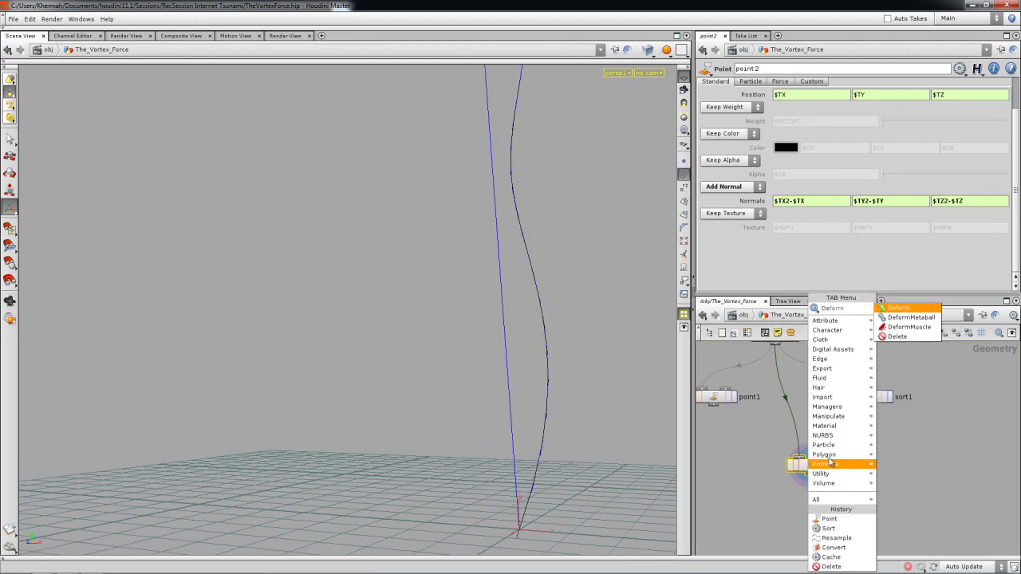
{"action": "left_click", "coordinate": [907, 341]}
{"action": "left_click", "coordinate": [816, 510]}
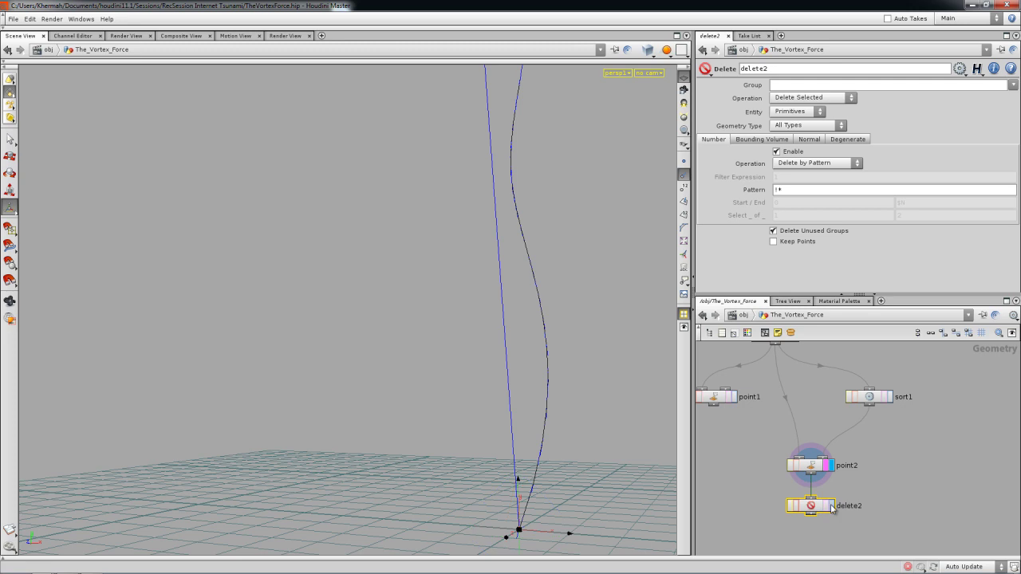
{"action": "left_click", "coordinate": [828, 507]}
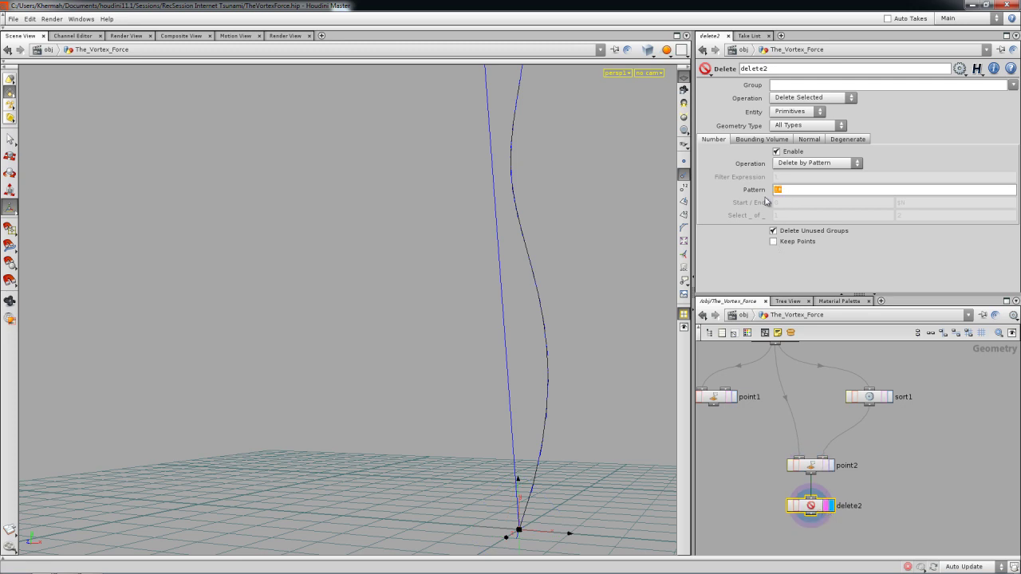
Step: Set delete2's pattern to 0 and its entity to Points
{"action": "type", "text": "0"}
{"action": "key", "text": "Return"}
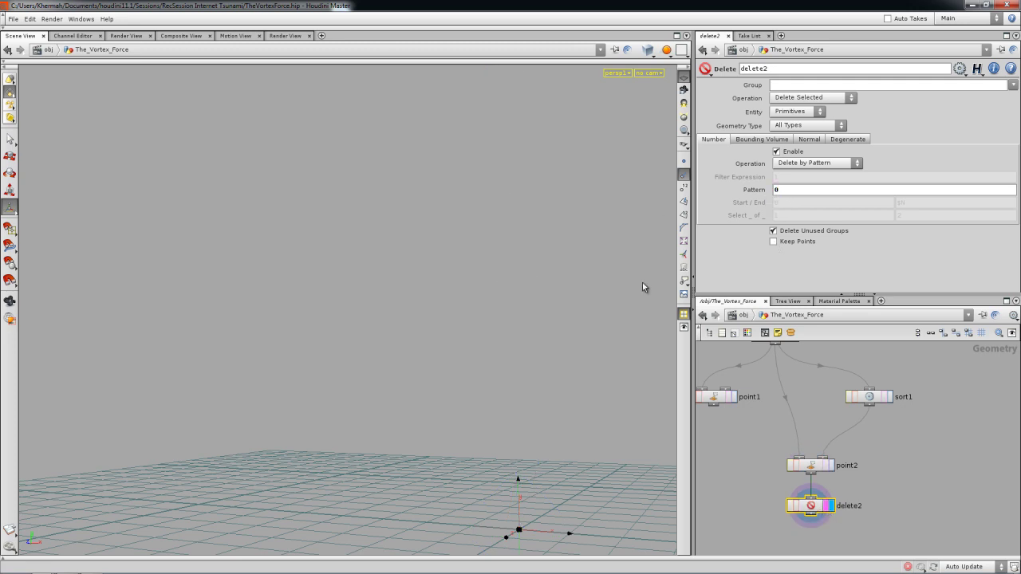
{"action": "left_click", "coordinate": [797, 112]}
{"action": "left_click", "coordinate": [786, 132]}
{"action": "key", "text": "Escape"}
Step: Increase the viewport's normal display scale to about 9.42 and inspect the normals along the curve
{"action": "left_click_drag", "start_coordinate": [553, 358], "coordinate": [499, 363]}
{"action": "right_click_drag", "start_coordinate": [499, 363], "coordinate": [585, 380]}
{"action": "middle_click_drag", "start_coordinate": [583, 314], "coordinate": [533, 398]}
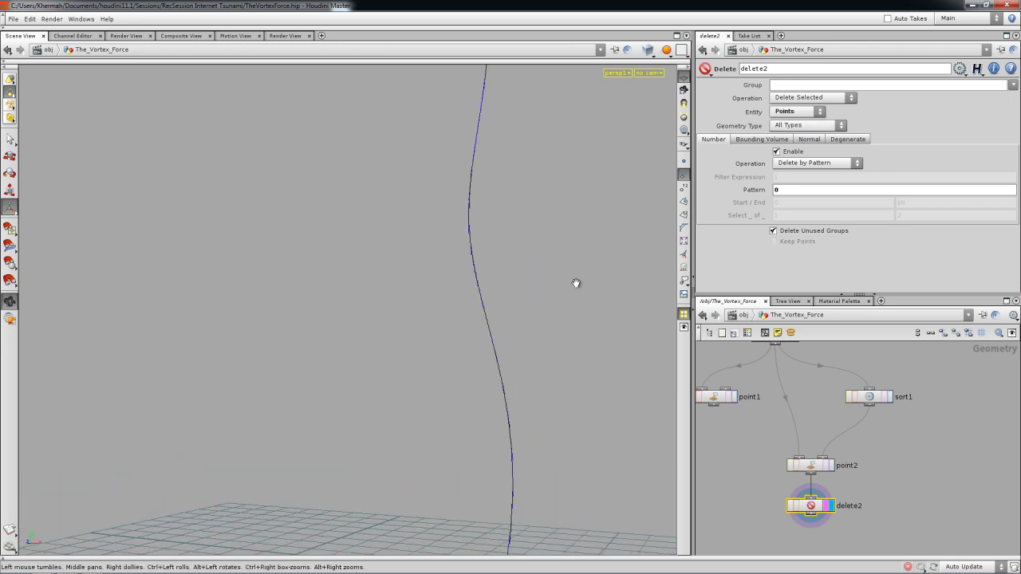
{"action": "middle_click_drag", "start_coordinate": [563, 280], "coordinate": [567, 267]}
{"action": "key", "text": "d"}
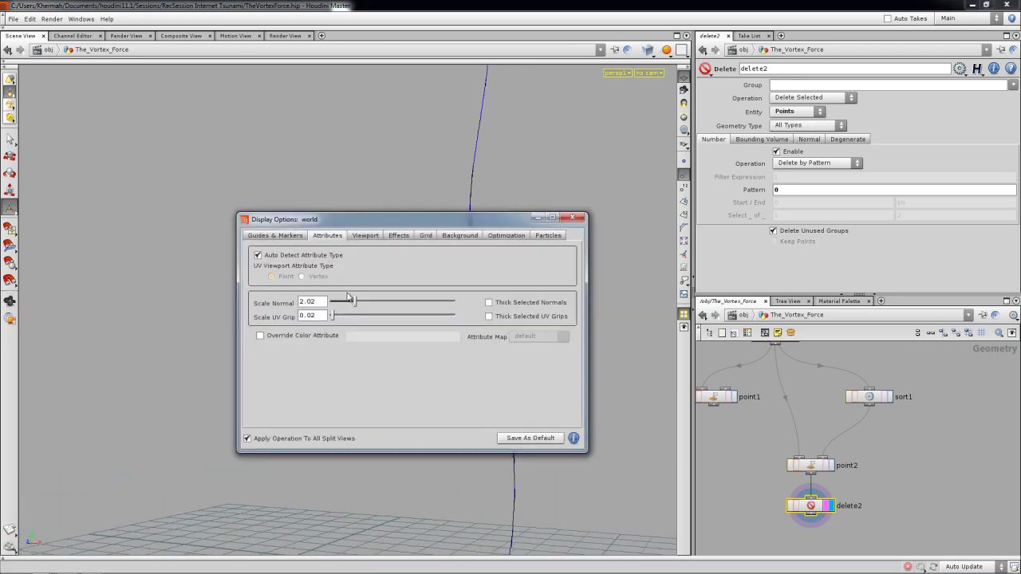
{"action": "left_click_drag", "start_coordinate": [359, 305], "coordinate": [412, 305]}
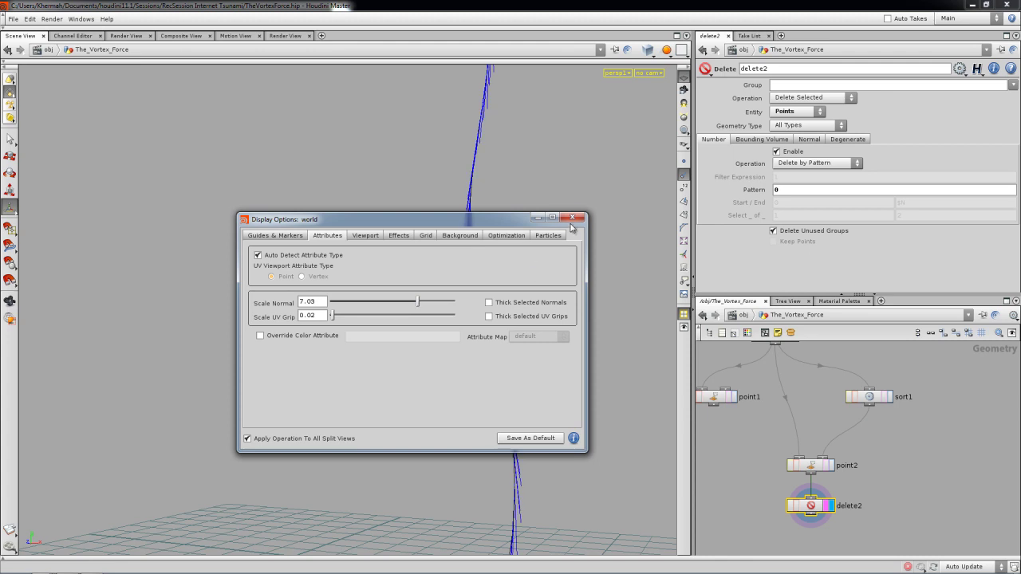
{"action": "left_click", "coordinate": [572, 217]}
{"action": "mouse_move", "coordinate": [513, 312]}
{"action": "left_mouse_down"}
{"action": "mouse_move", "coordinate": [440, 357]}
{"action": "mouse_move", "coordinate": [434, 305]}
{"action": "mouse_move", "coordinate": [474, 233]}
{"action": "mouse_move", "coordinate": [499, 346]}
{"action": "mouse_move", "coordinate": [499, 311]}
{"action": "mouse_move", "coordinate": [488, 463]}
{"action": "mouse_move", "coordinate": [529, 305]}
{"action": "left_mouse_up"}
{"action": "key", "text": "d"}
{"action": "left_click_drag", "start_coordinate": [423, 304], "coordinate": [449, 304]}
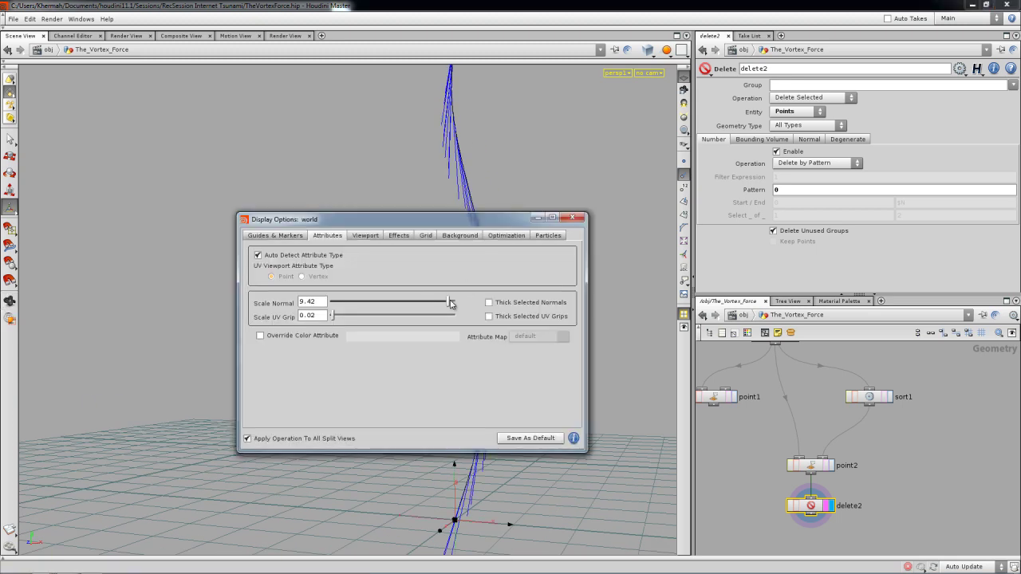
{"action": "left_click", "coordinate": [572, 217]}
{"action": "left_click_drag", "start_coordinate": [543, 319], "coordinate": [400, 351]}
{"action": "left_click_drag", "start_coordinate": [440, 199], "coordinate": [476, 355]}
{"action": "key", "text": "space"}
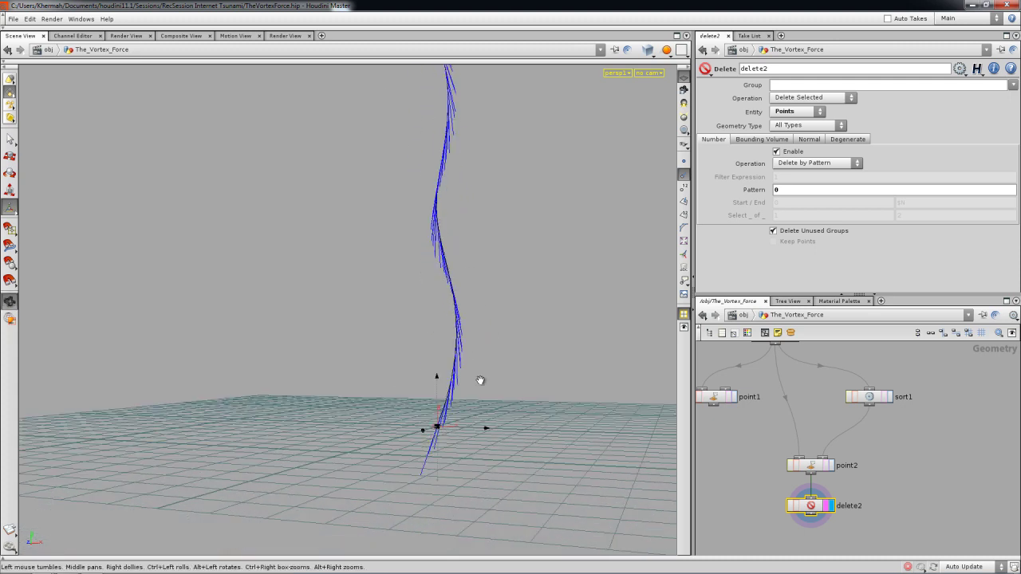
Step: Append a Sort node below delete2, display it, and set its point sort to Reverse
{"action": "middle_click_drag", "start_coordinate": [802, 474], "coordinate": [807, 425]}
{"action": "key", "text": "Tab"}
{"action": "left_click", "coordinate": [836, 539]}
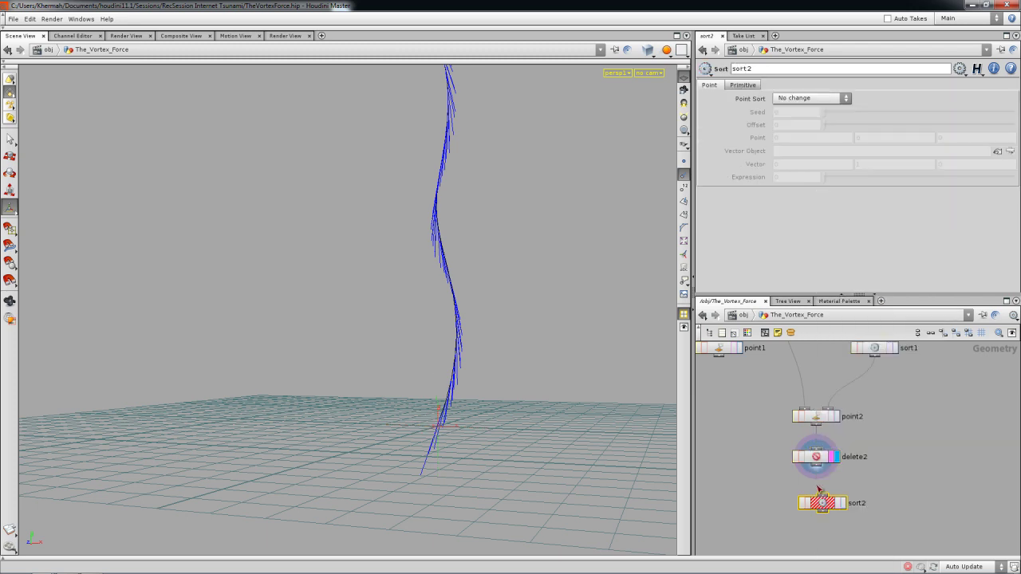
{"action": "left_click_drag", "start_coordinate": [820, 469], "coordinate": [817, 496]}
{"action": "left_click", "coordinate": [834, 503]}
{"action": "left_click", "coordinate": [807, 98]}
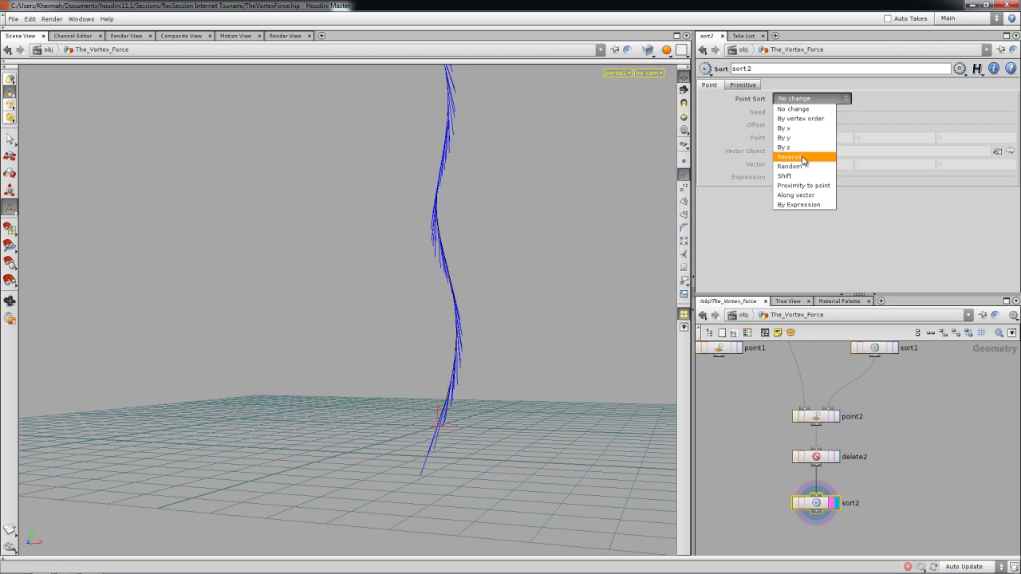
{"action": "left_click", "coordinate": [798, 157]}
Step: Swap point2's inputs so that sort1 feeds the first and resample1 feeds the second
{"action": "middle_click_drag", "start_coordinate": [799, 365], "coordinate": [786, 421]}
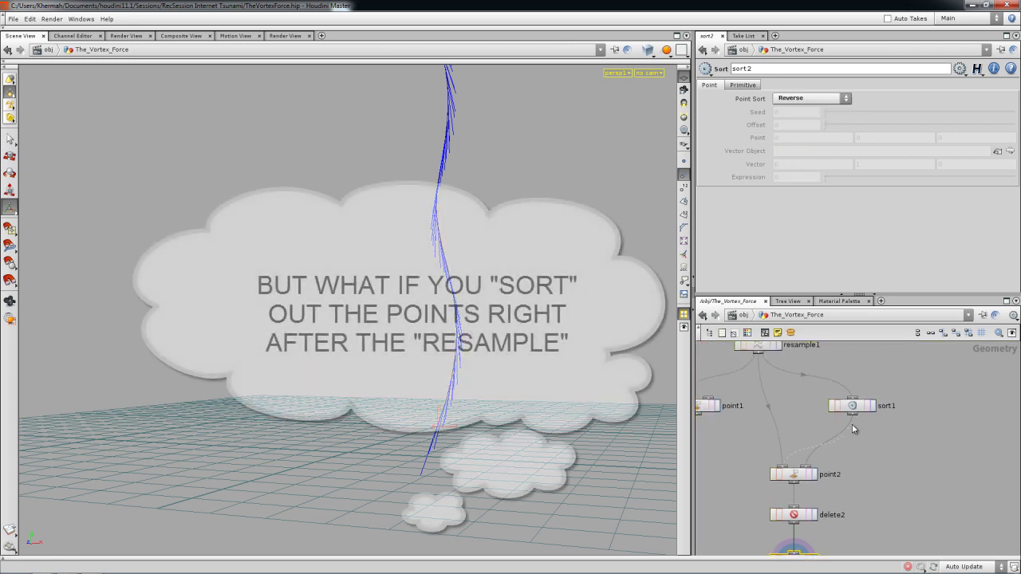
{"action": "left_click_drag", "start_coordinate": [827, 443], "coordinate": [853, 414]}
{"action": "left_click", "coordinate": [759, 357]}
{"action": "middle_click_drag", "start_coordinate": [762, 474], "coordinate": [765, 421]}
{"action": "middle_click_drag", "start_coordinate": [826, 385], "coordinate": [866, 445]}
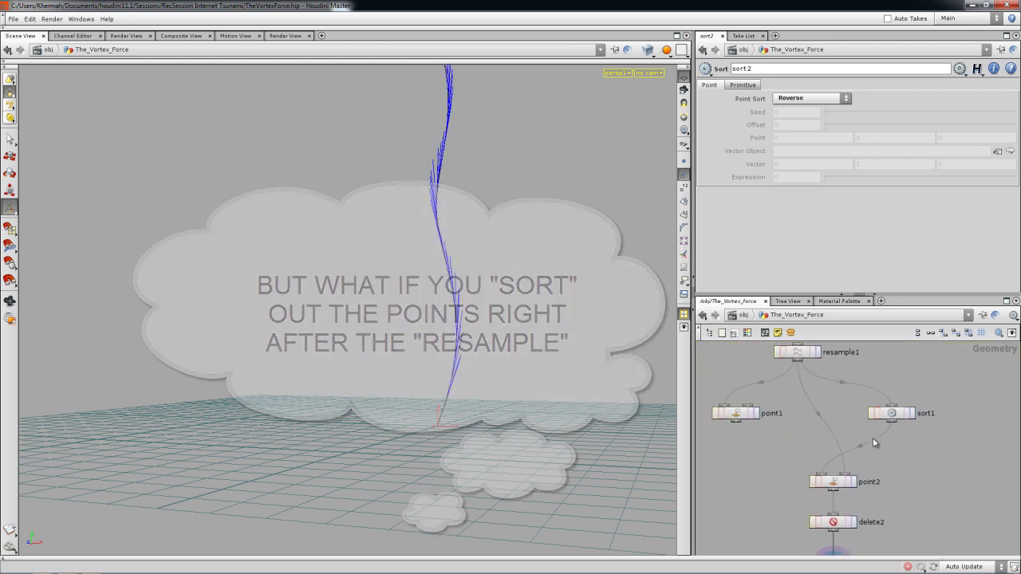
Step: Move sort1 between point1 and point2, and delete the sort2 node
{"action": "left_click_drag", "start_coordinate": [888, 420], "coordinate": [781, 449]}
{"action": "mouse_move", "coordinate": [834, 427]}
{"action": "middle_mouse_down"}
{"action": "mouse_move", "coordinate": [852, 411]}
{"action": "mouse_move", "coordinate": [820, 431]}
{"action": "middle_mouse_up"}
{"action": "left_click_drag", "start_coordinate": [815, 370], "coordinate": [835, 382]}
{"action": "middle_click_drag", "start_coordinate": [852, 508], "coordinate": [843, 435]}
{"action": "key", "text": "Delete"}
{"action": "key", "text": "Escape"}
Step: Display point1 and examine its edge directions along the curve
{"action": "left_click_drag", "start_coordinate": [444, 298], "coordinate": [458, 403]}
{"action": "middle_click_drag", "start_coordinate": [738, 366], "coordinate": [835, 393]}
{"action": "left_click_drag", "start_coordinate": [835, 394], "coordinate": [791, 419]}
{"action": "key", "text": "r"}
{"action": "left_click", "coordinate": [787, 416]}
{"action": "mouse_move", "coordinate": [486, 392]}
{"action": "left_mouse_down"}
{"action": "mouse_move", "coordinate": [326, 394]}
{"action": "mouse_move", "coordinate": [478, 388]}
{"action": "left_mouse_up"}
Step: Move delete2 closer beneath point2
{"action": "middle_click_drag", "start_coordinate": [830, 464], "coordinate": [768, 455]}
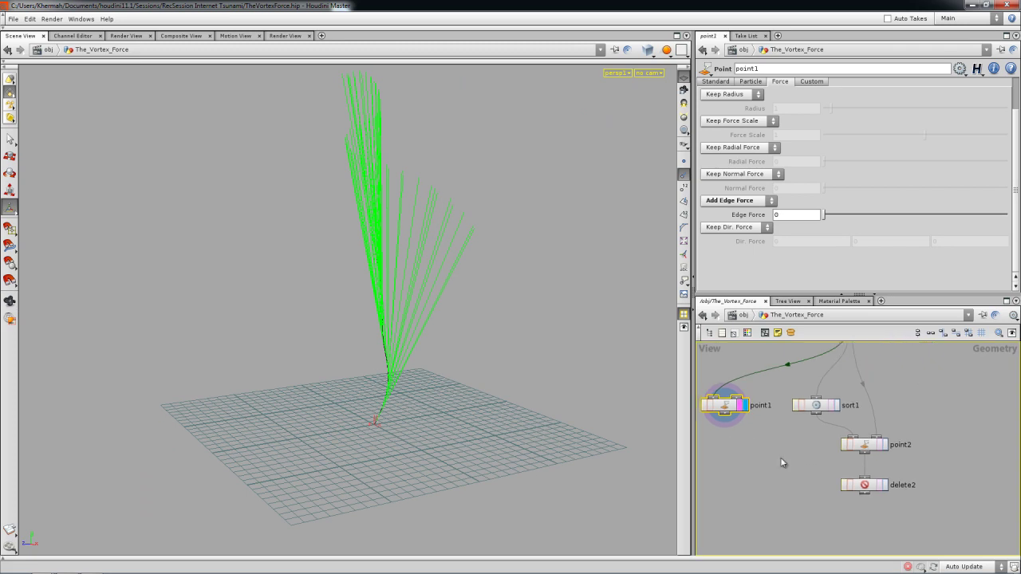
{"action": "left_click_drag", "start_coordinate": [869, 492], "coordinate": [869, 482]}
{"action": "middle_click_drag", "start_coordinate": [868, 518], "coordinate": [835, 499]}
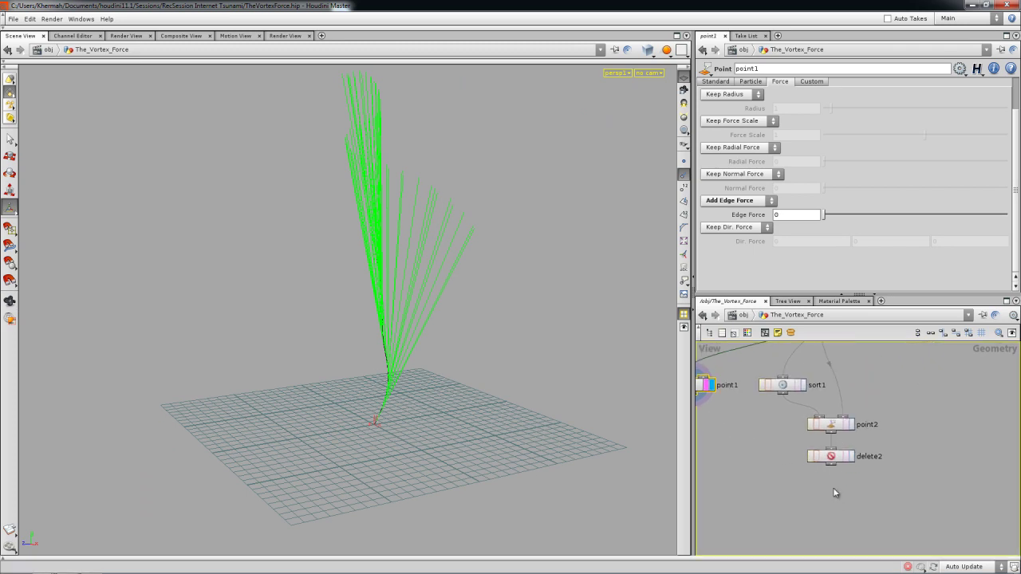
Step: Add an Attribute node beneath delete2, connect it to delete2's output, and display it
{"action": "middle_click_drag", "start_coordinate": [767, 460], "coordinate": [723, 439]}
{"action": "key", "text": "Tab"}
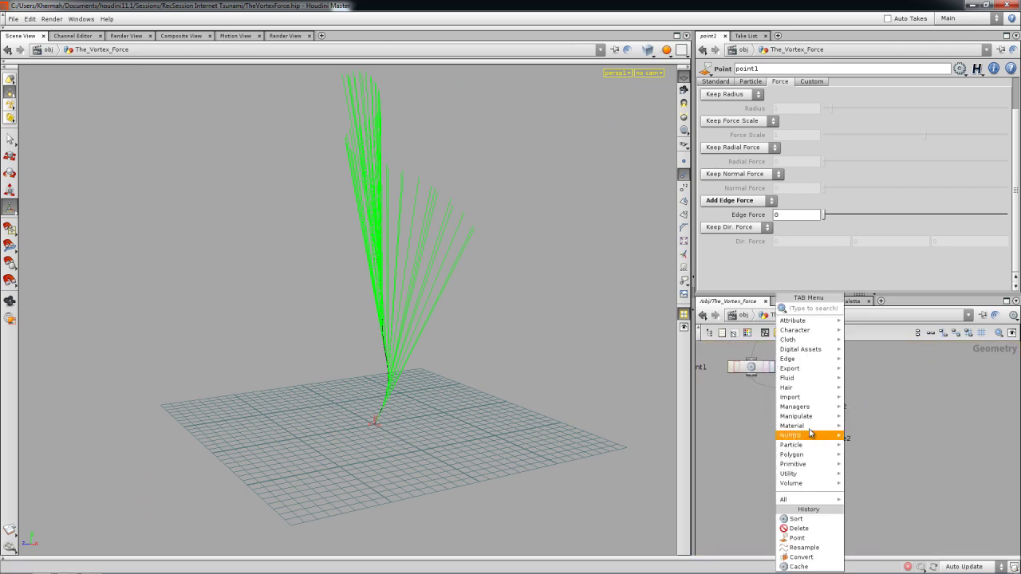
{"action": "mouse_move", "coordinate": [793, 321]}
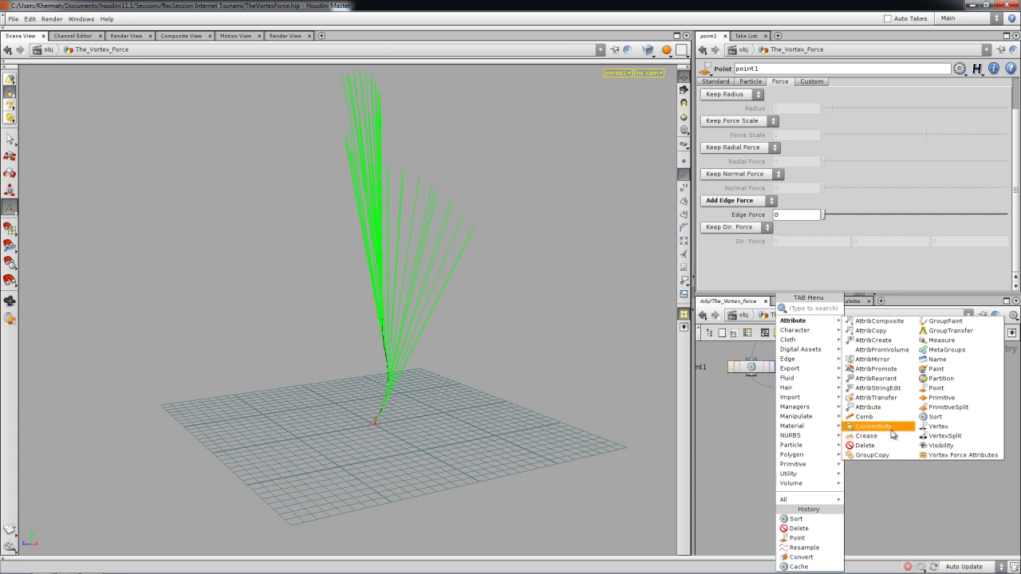
{"action": "left_click", "coordinate": [868, 406]}
{"action": "left_click", "coordinate": [806, 483]}
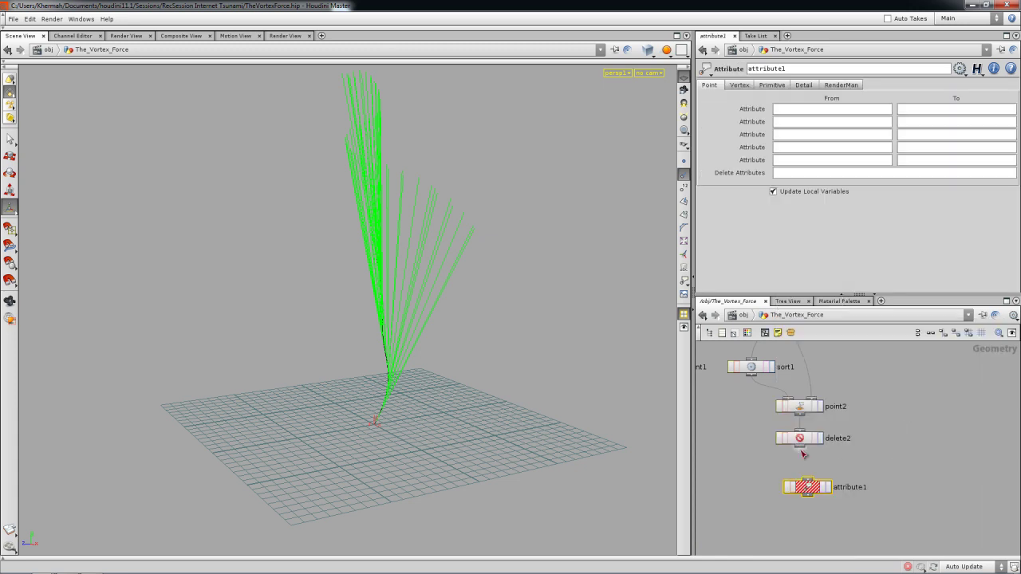
{"action": "left_click_drag", "start_coordinate": [805, 483], "coordinate": [797, 485]}
{"action": "left_click", "coordinate": [820, 490]}
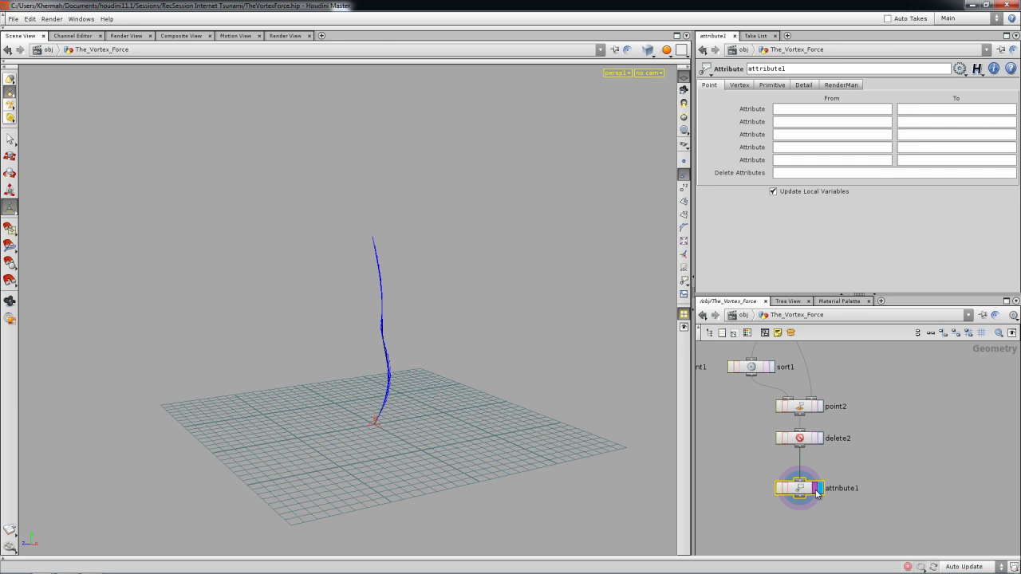
Step: Rename the point attribute N to edge_dir in attribute1
{"action": "right_click_drag", "start_coordinate": [491, 322], "coordinate": [614, 198], "text": "alt"}
{"action": "right_click_drag", "start_coordinate": [452, 408], "coordinate": [650, 349], "text": "alt"}
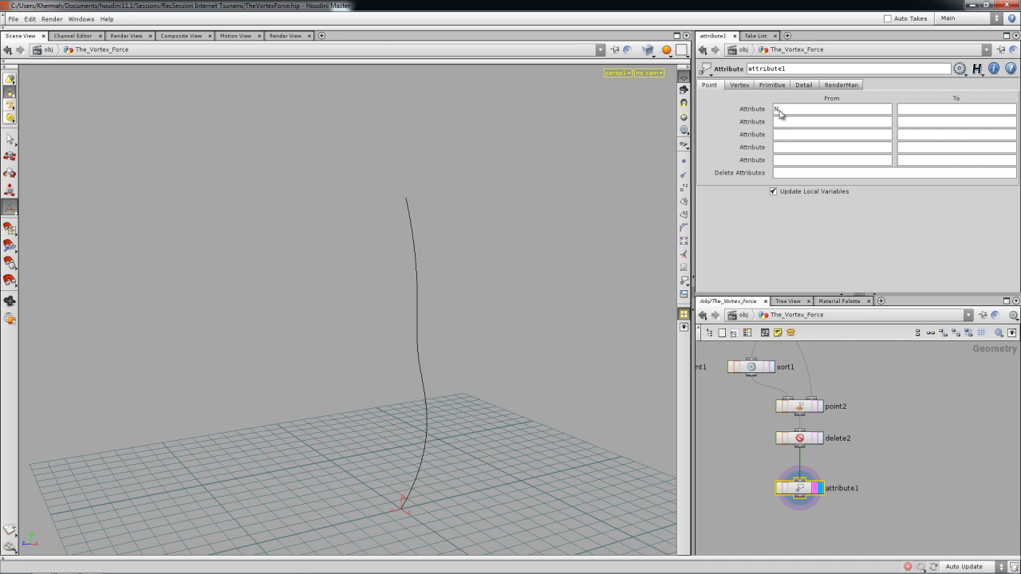
{"action": "middle_click", "coordinate": [808, 488]}
{"action": "key", "text": "Return"}
{"action": "left_click_drag", "start_coordinate": [470, 369], "coordinate": [493, 318]}
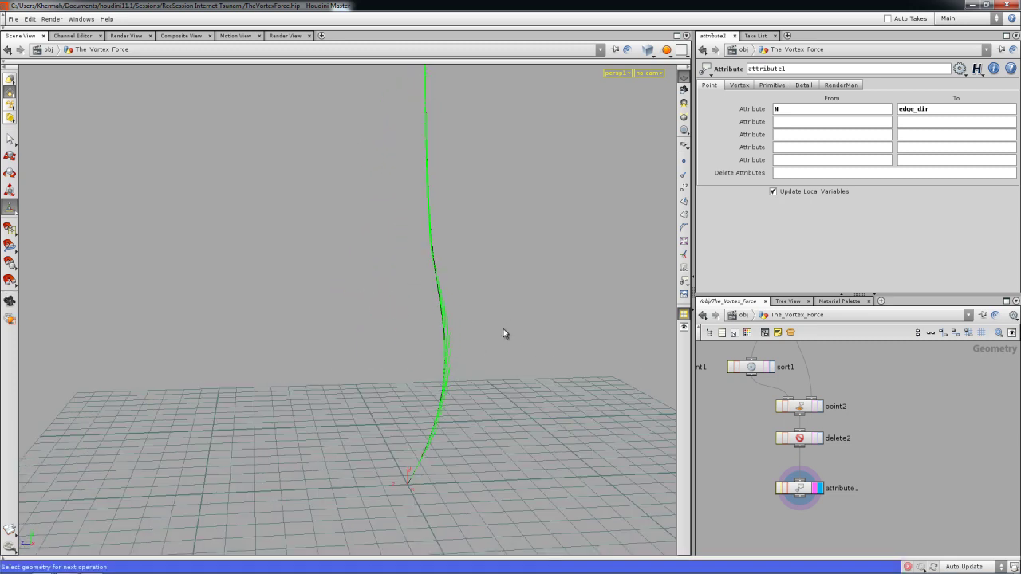
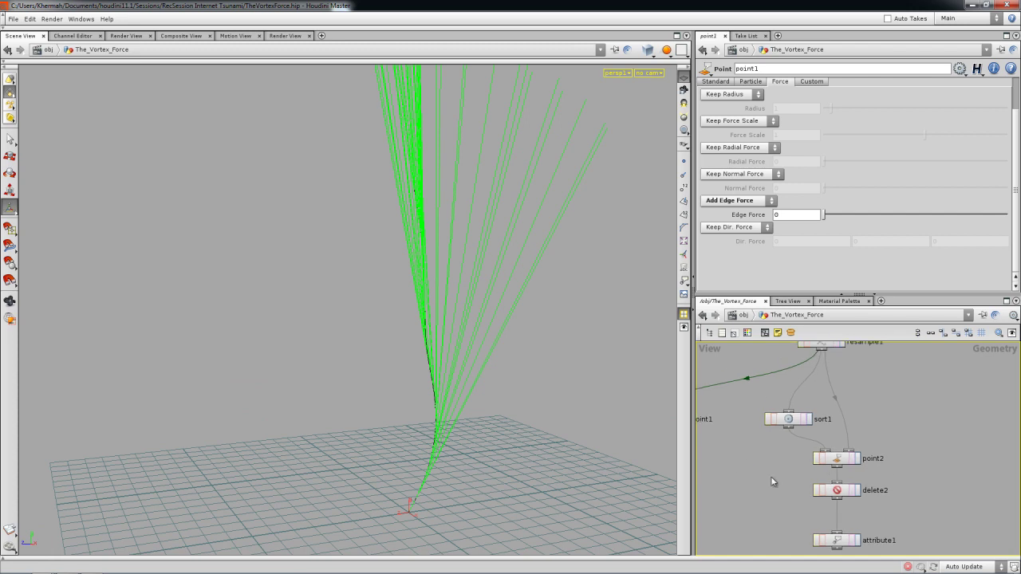
Step: Add a VOP SOP node beside point2, beneath resample1
{"action": "left_click", "coordinate": [840, 462]}
{"action": "middle_click_drag", "start_coordinate": [882, 438], "coordinate": [838, 443]}
{"action": "left_click", "coordinate": [872, 439]}
{"action": "key", "text": "Tab"}
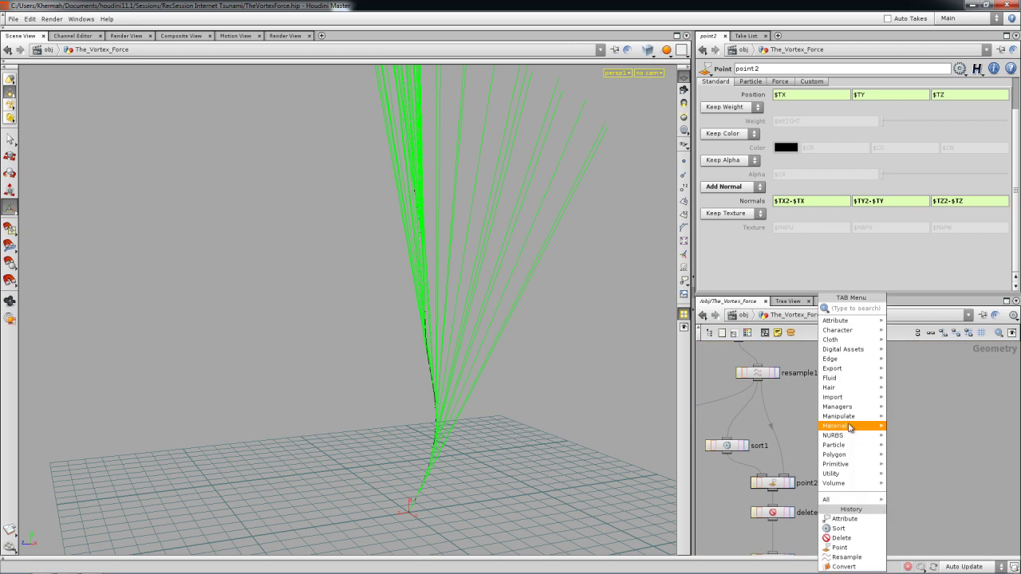
{"action": "mouse_move", "coordinate": [847, 417]}
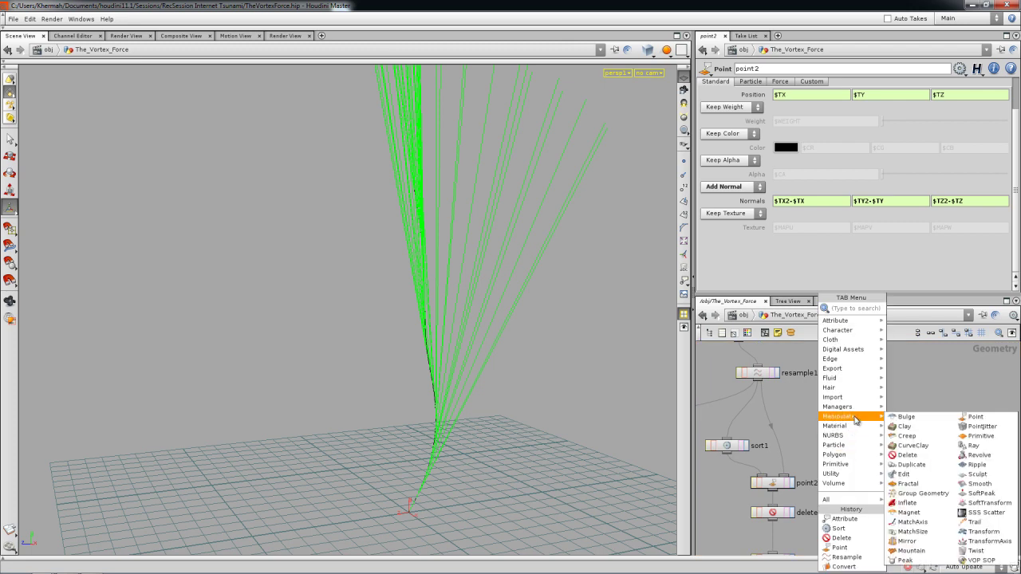
{"action": "left_click", "coordinate": [994, 562]}
{"action": "left_click", "coordinate": [839, 445]}
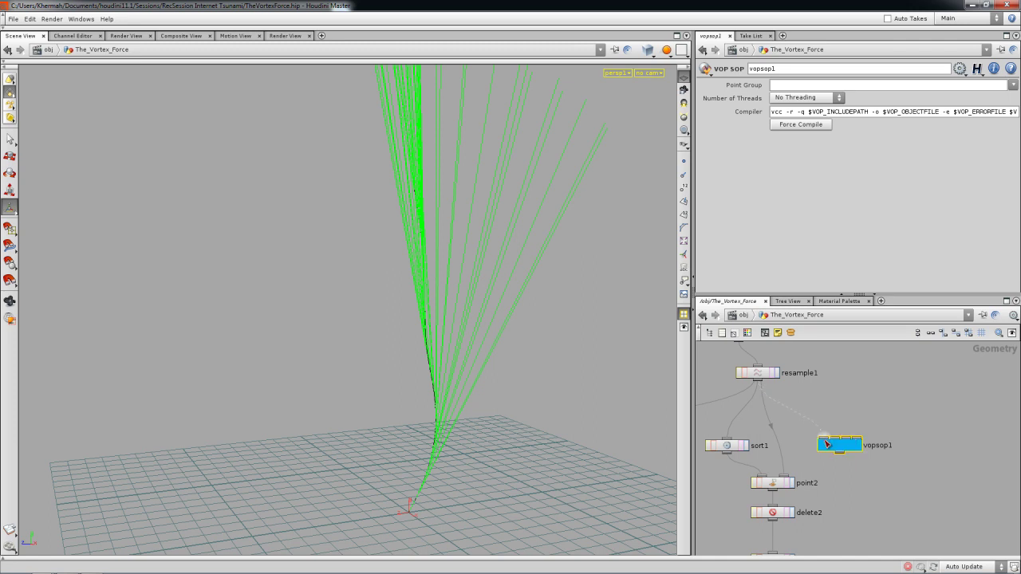
Step: Connect sort1 to vopsop1's first input and resample1 to its second, and open vopsop1's inner network
{"action": "left_click_drag", "start_coordinate": [840, 450], "coordinate": [847, 473]}
{"action": "left_click", "coordinate": [729, 455]}
{"action": "left_click", "coordinate": [830, 461]}
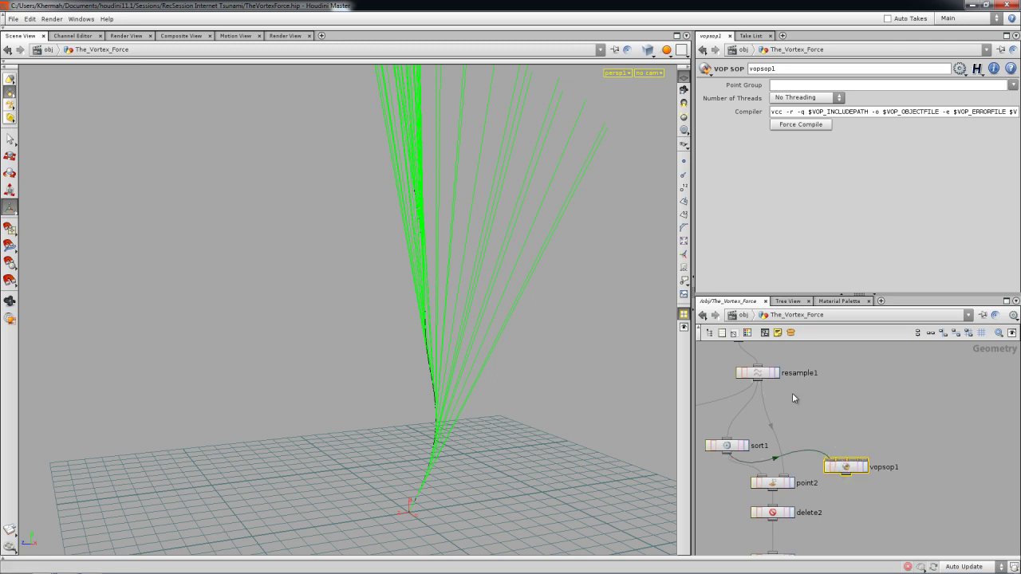
{"action": "key", "text": "ctrl+z"}
{"action": "left_click_drag", "start_coordinate": [763, 386], "coordinate": [852, 470]}
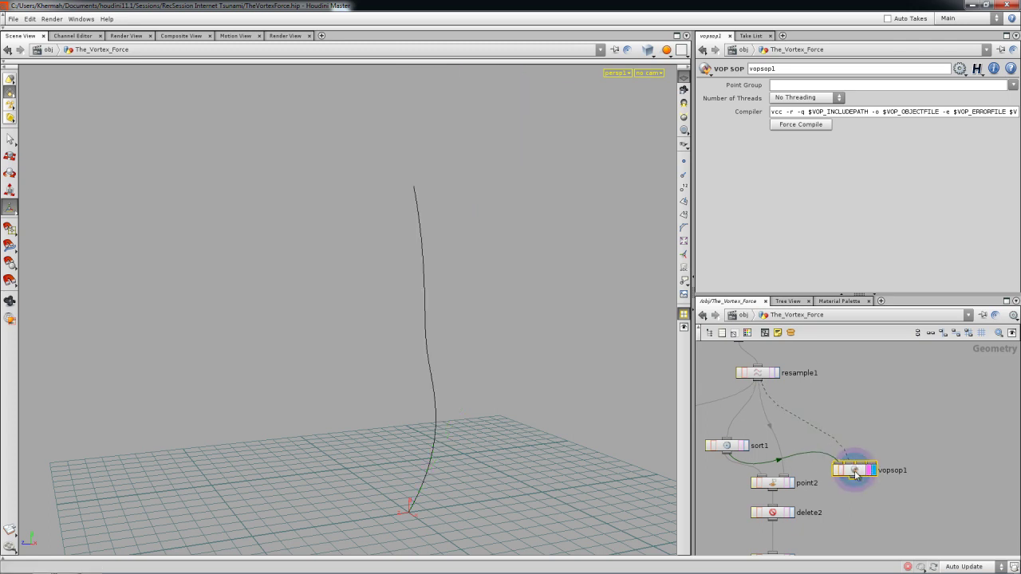
{"action": "double_click", "coordinate": [852, 470]}
Step: Add a Parameter node above global1 inside vopsop1
{"action": "left_click_drag", "start_coordinate": [788, 430], "coordinate": [790, 429]}
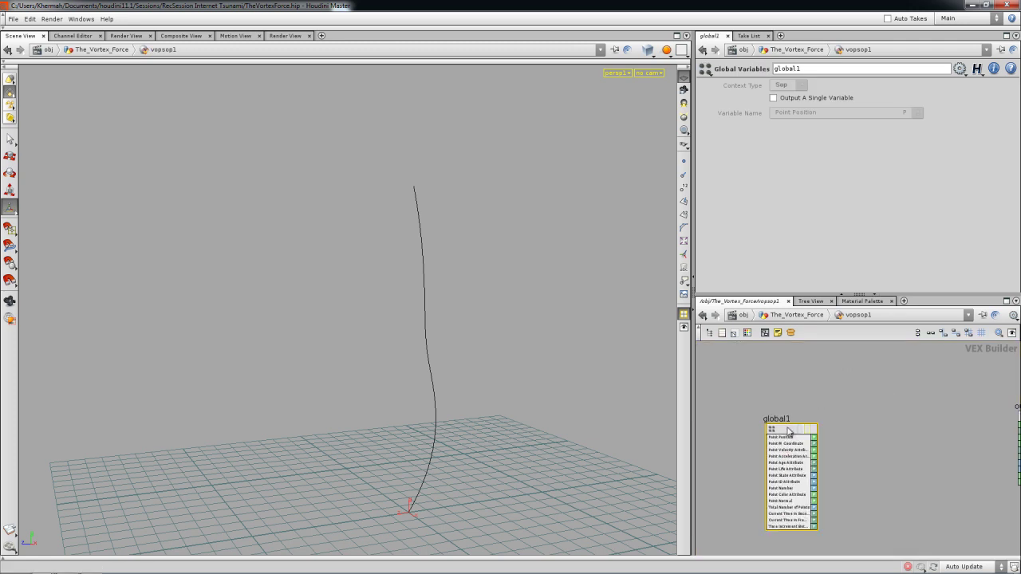
{"action": "key", "text": "Tab"}
{"action": "mouse_move", "coordinate": [838, 399]}
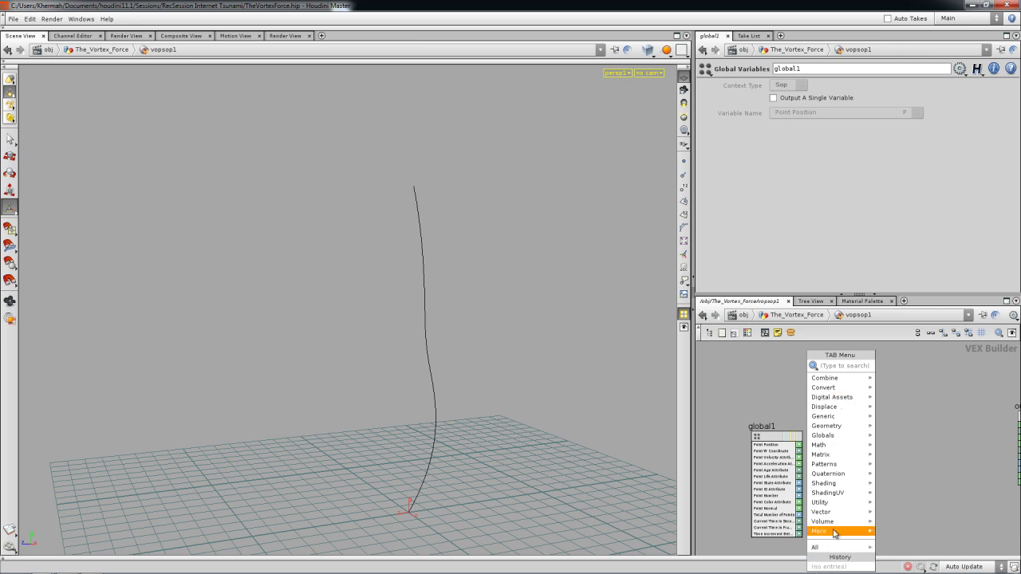
{"action": "mouse_move", "coordinate": [839, 505]}
{"action": "left_click", "coordinate": [716, 415]}
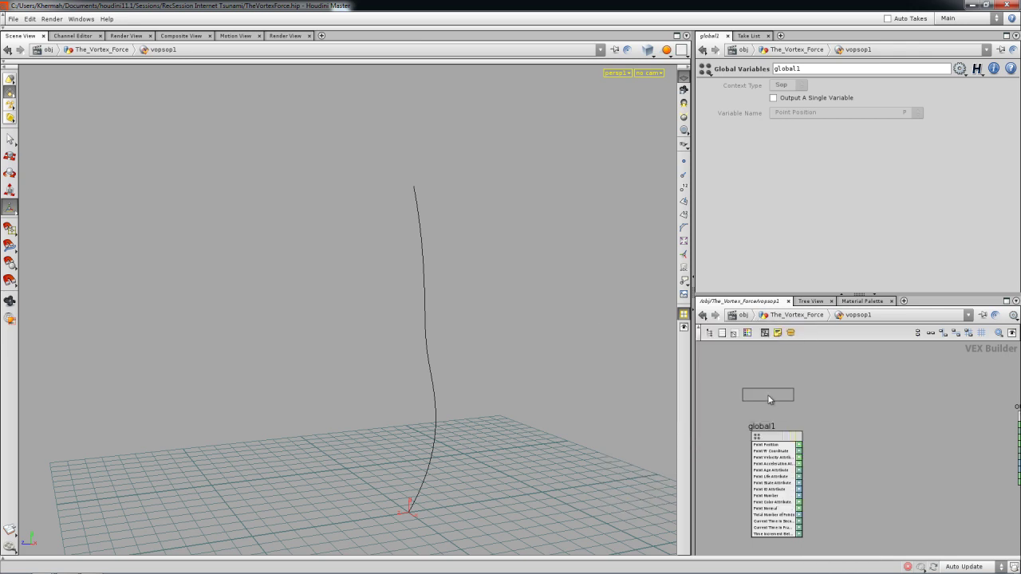
{"action": "left_click", "coordinate": [770, 388]}
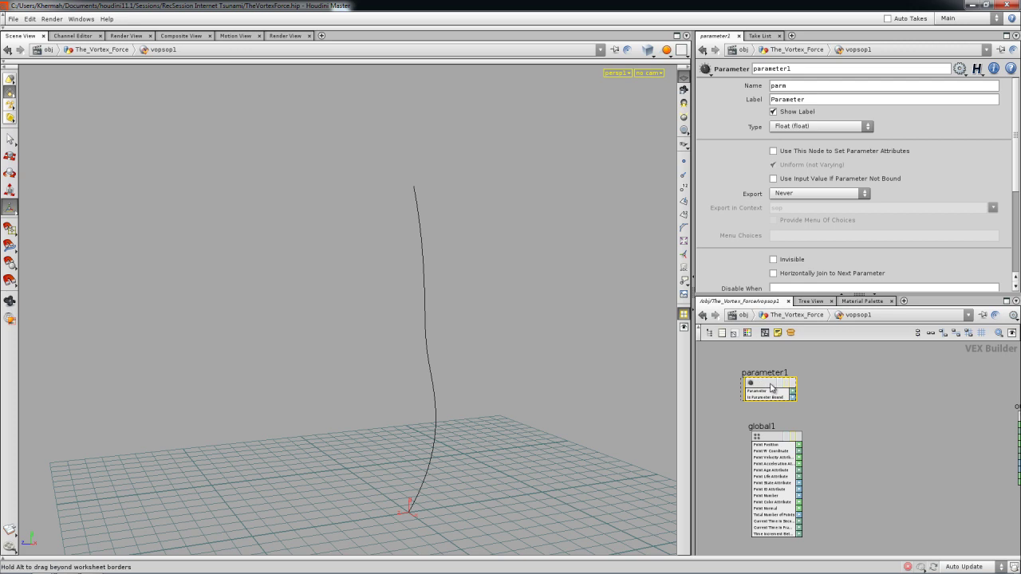
{"action": "left_click_drag", "start_coordinate": [774, 387], "coordinate": [781, 383]}
Step: Set the Parameter node's type to 3 Floats (vector) and its name to N
{"action": "left_click", "coordinate": [821, 126]}
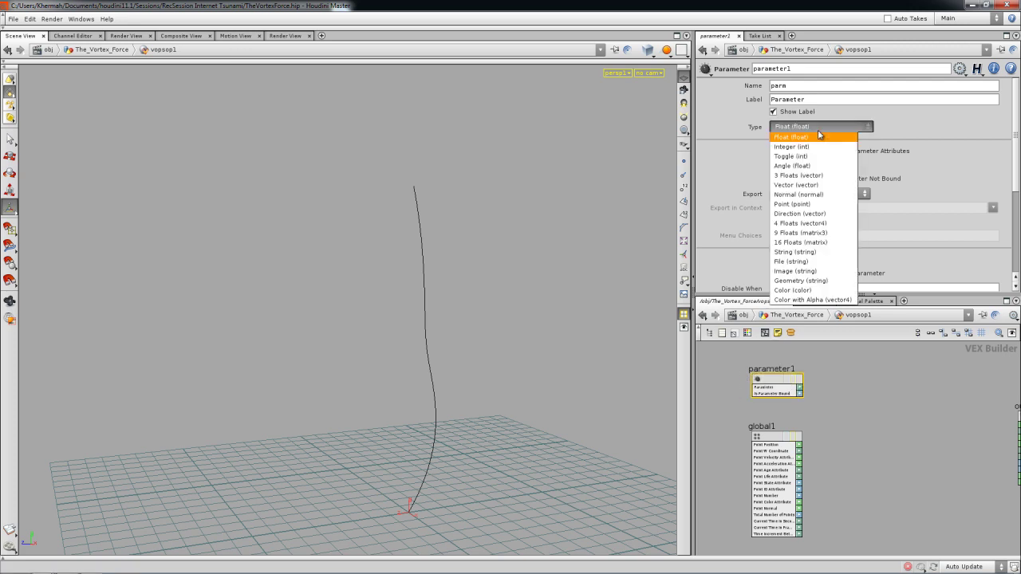
{"action": "left_click", "coordinate": [811, 176]}
{"action": "left_click_drag", "start_coordinate": [790, 86], "coordinate": [763, 86]}
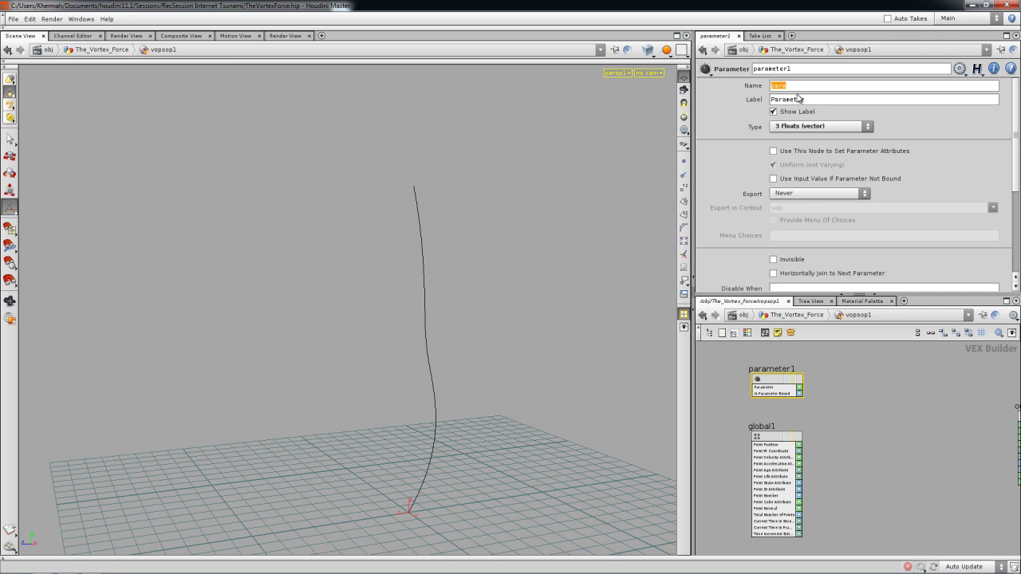
{"action": "key", "text": "Tab"}
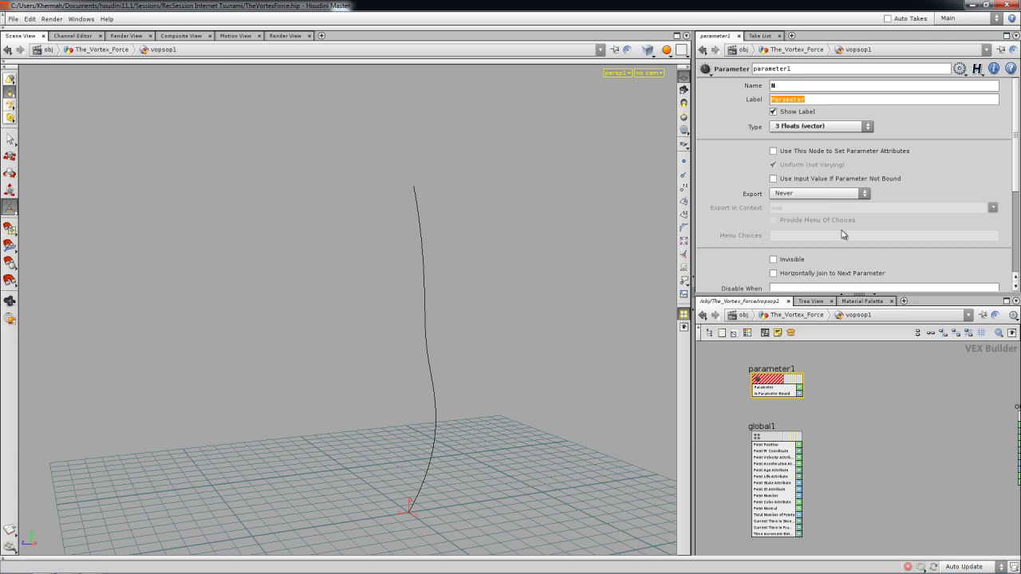
Step: Examine global1's outputs and delete the Parameter node
{"action": "scroll", "coordinate": [861, 455], "scroll_direction": "up", "scroll_amount": 5}
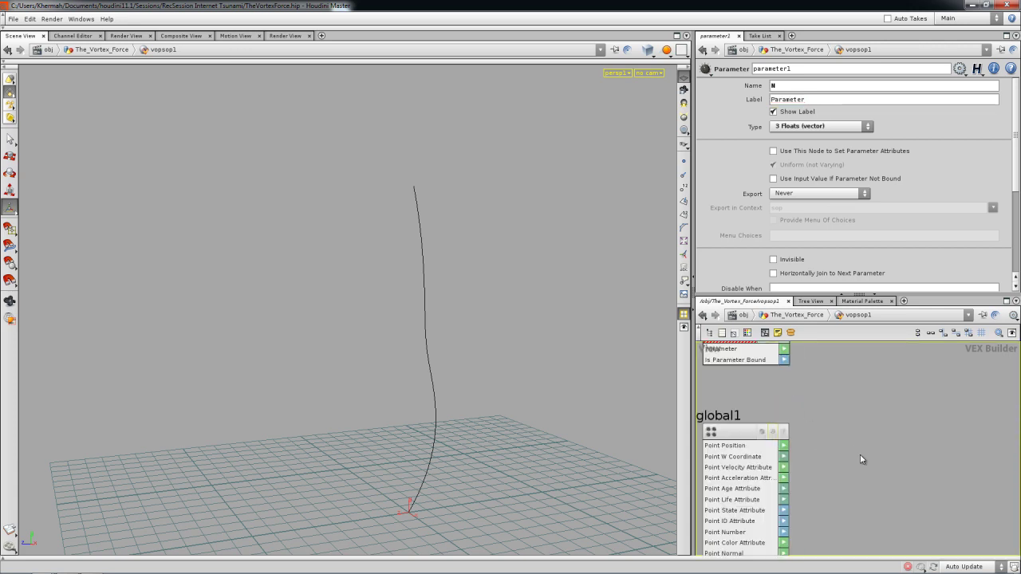
{"action": "middle_click_drag", "start_coordinate": [825, 489], "coordinate": [893, 480]}
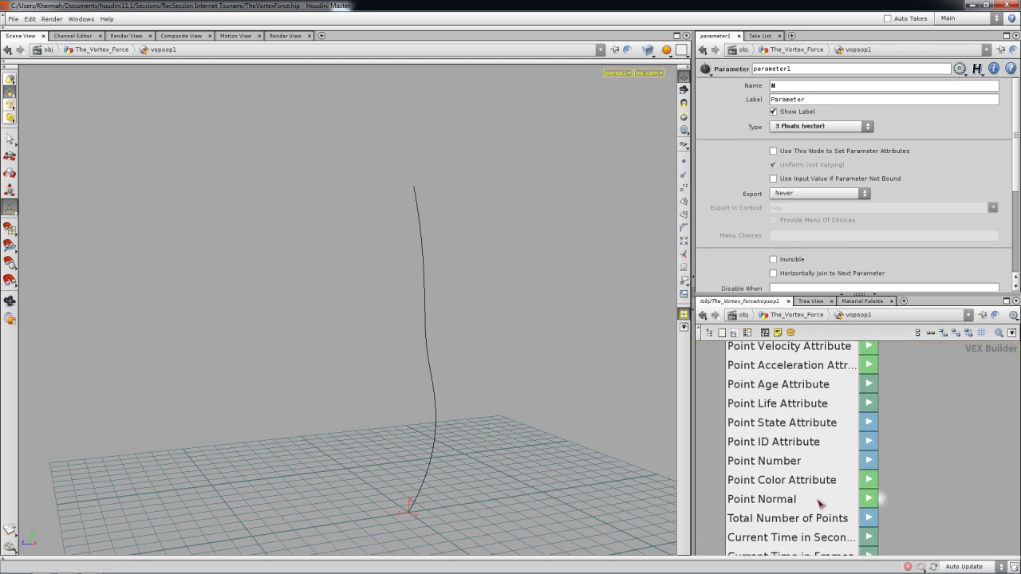
{"action": "right_click_drag", "start_coordinate": [937, 432], "coordinate": [914, 428]}
{"action": "middle_click_drag", "start_coordinate": [922, 417], "coordinate": [849, 563]}
{"action": "left_click", "coordinate": [778, 383]}
{"action": "key", "text": "Delete"}
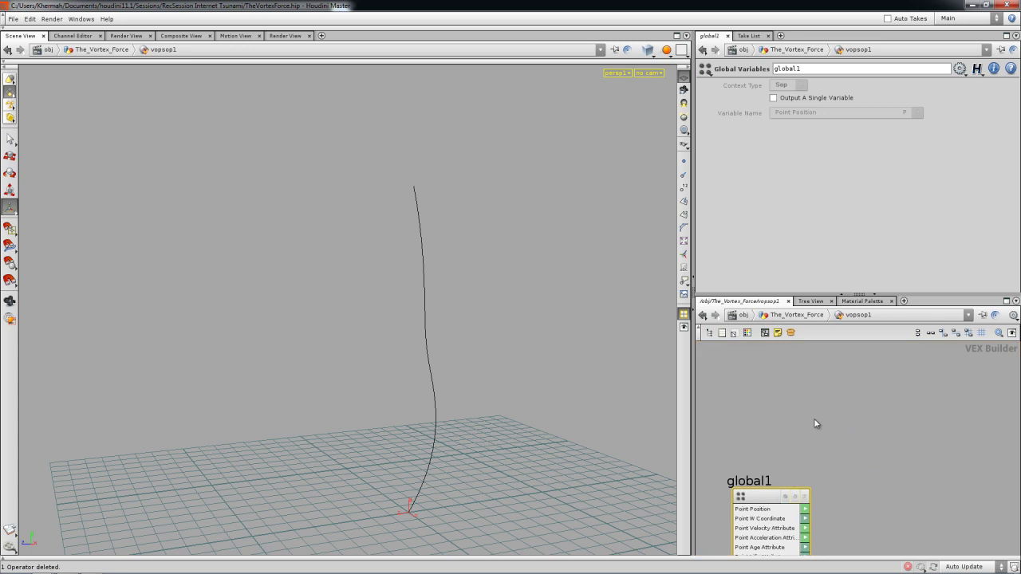
Step: Add an Import Attribute node above global1, with attribute N and OP Input Index 1
{"action": "key", "text": "Tab"}
{"action": "mouse_move", "coordinate": [837, 425]}
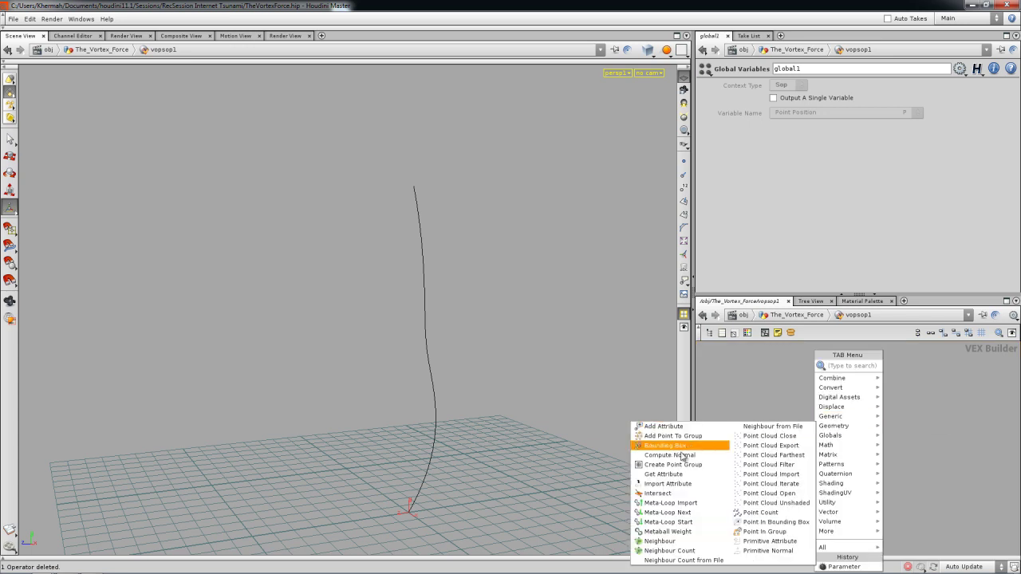
{"action": "left_click", "coordinate": [668, 484]}
{"action": "left_click", "coordinate": [802, 387]}
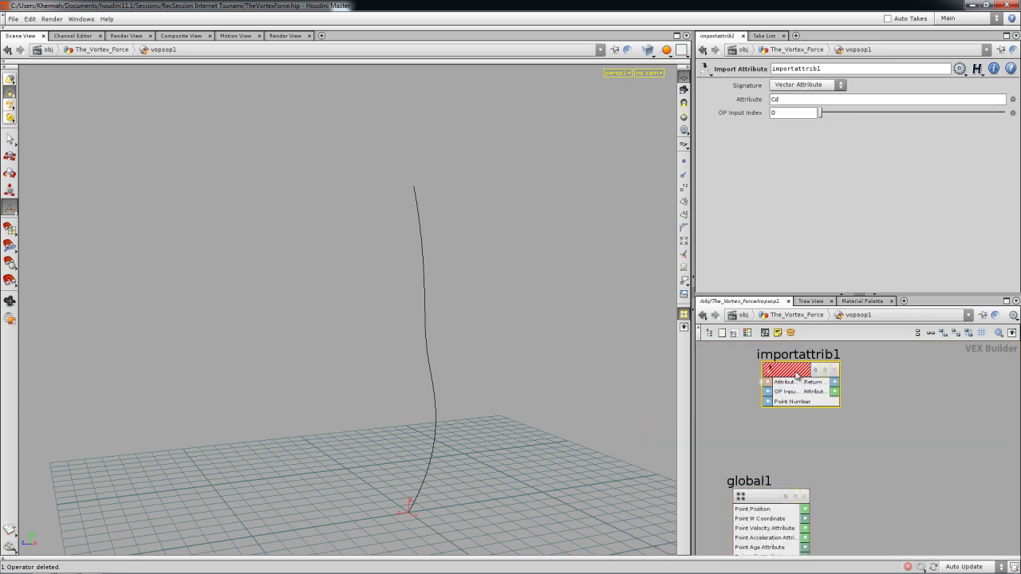
{"action": "double_click", "coordinate": [772, 101]}
{"action": "middle_click_drag", "start_coordinate": [805, 370], "coordinate": [644, 500]}
{"action": "left_click_drag", "start_coordinate": [837, 120], "coordinate": [861, 117]}
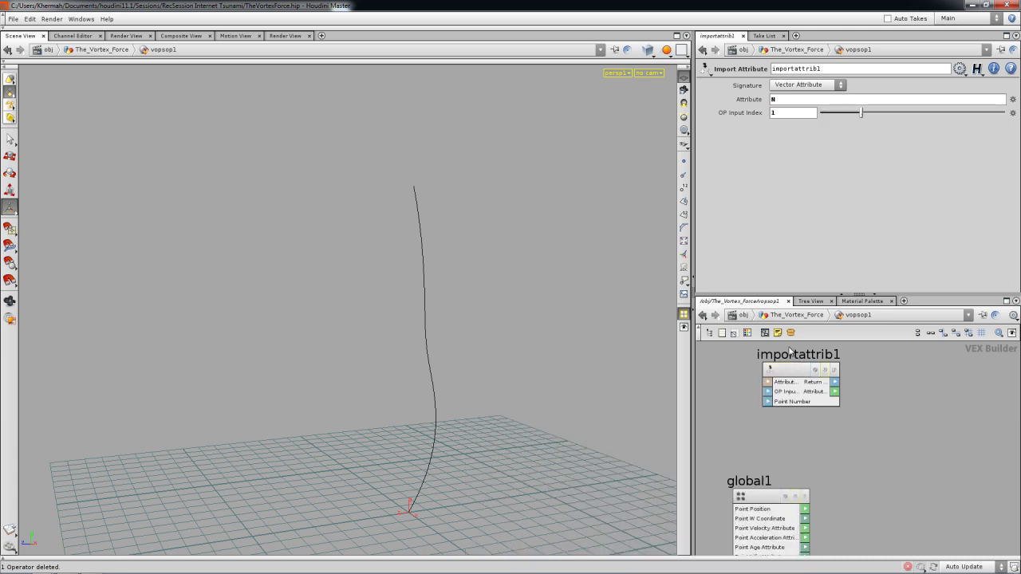
Step: Review point2's setup in the parent network, and change importattrib1's attribute to P inside vopsop1
{"action": "left_click", "coordinate": [798, 315]}
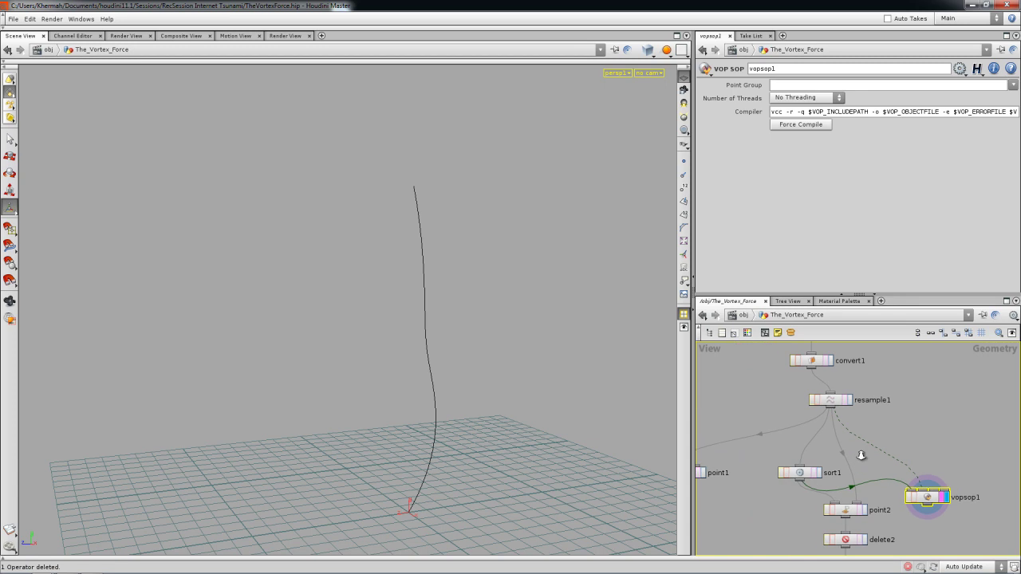
{"action": "left_click_drag", "start_coordinate": [764, 482], "coordinate": [801, 545]}
{"action": "middle_click_drag", "start_coordinate": [827, 519], "coordinate": [783, 503]}
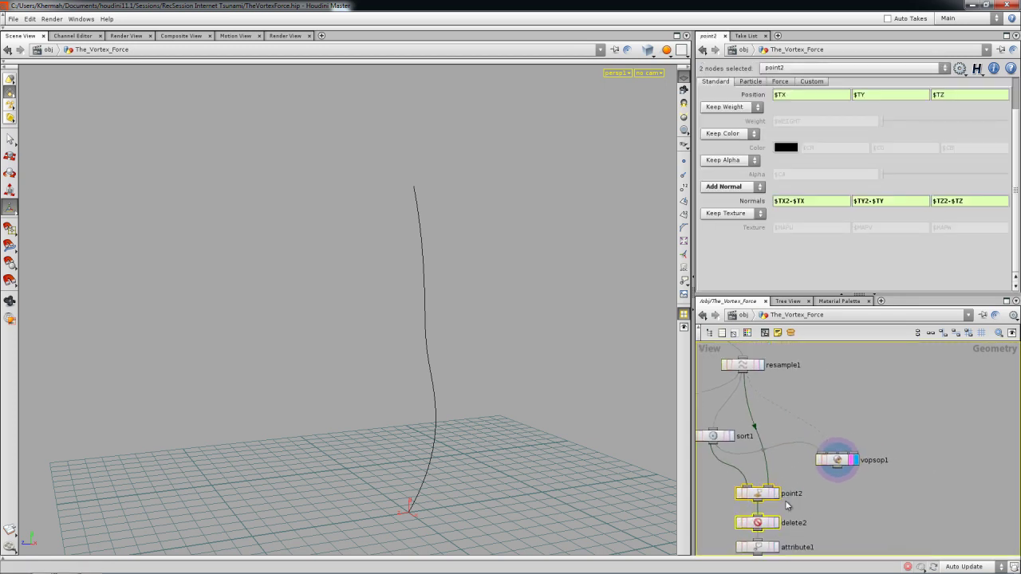
{"action": "left_click_drag", "start_coordinate": [840, 461], "coordinate": [846, 478]}
{"action": "double_click", "coordinate": [846, 477]}
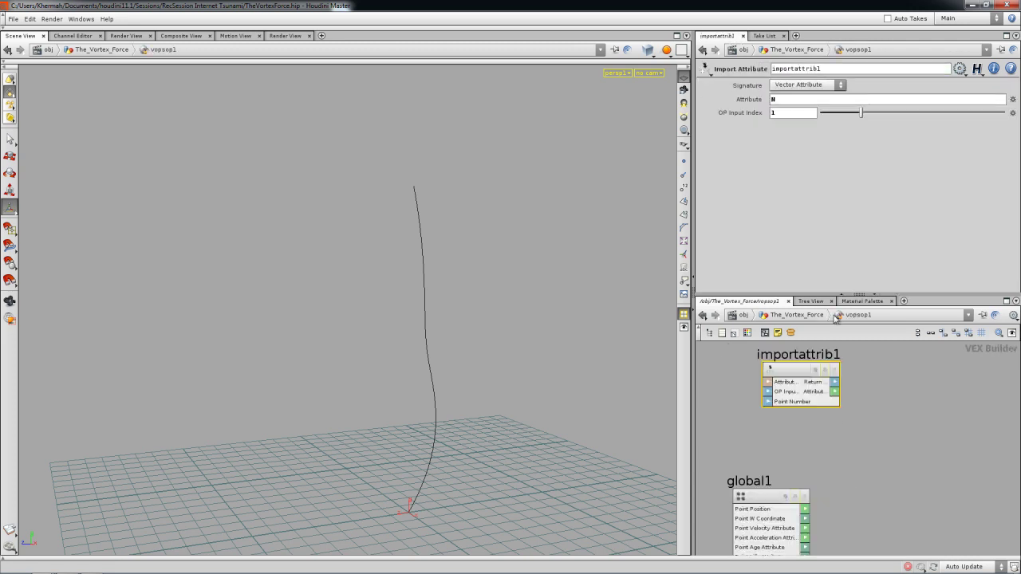
{"action": "left_click_drag", "start_coordinate": [778, 101], "coordinate": [762, 110]}
{"action": "left_click_drag", "start_coordinate": [802, 369], "coordinate": [784, 358]}
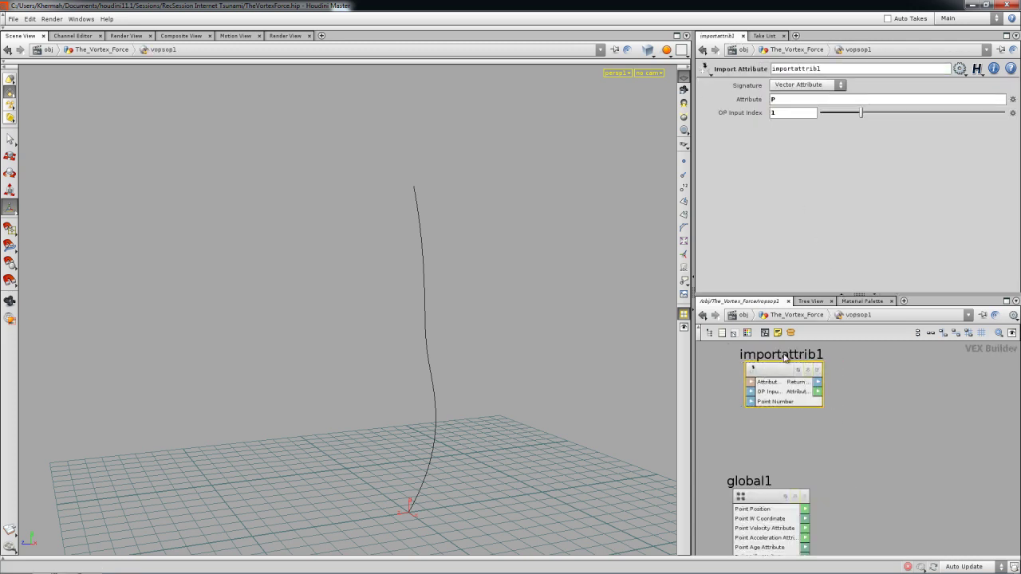
Step: Add a Subtract node between the importattrib1 and global1 nodes and the output node
{"action": "scroll", "coordinate": [807, 438], "scroll_direction": "down", "scroll_amount": 2}
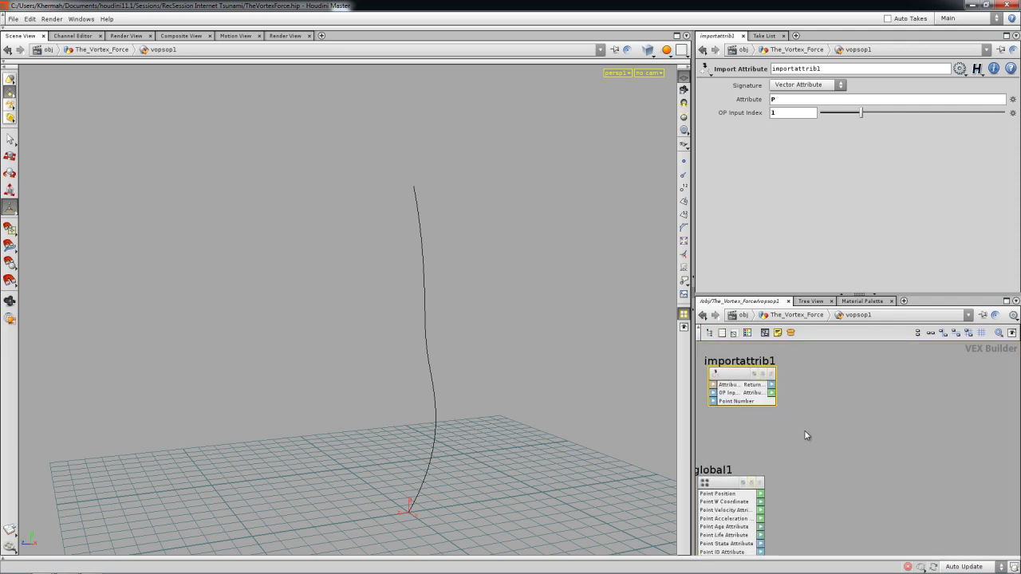
{"action": "key", "text": "Tab"}
{"action": "mouse_move", "coordinate": [809, 431]}
{"action": "type", "text": "sub"}
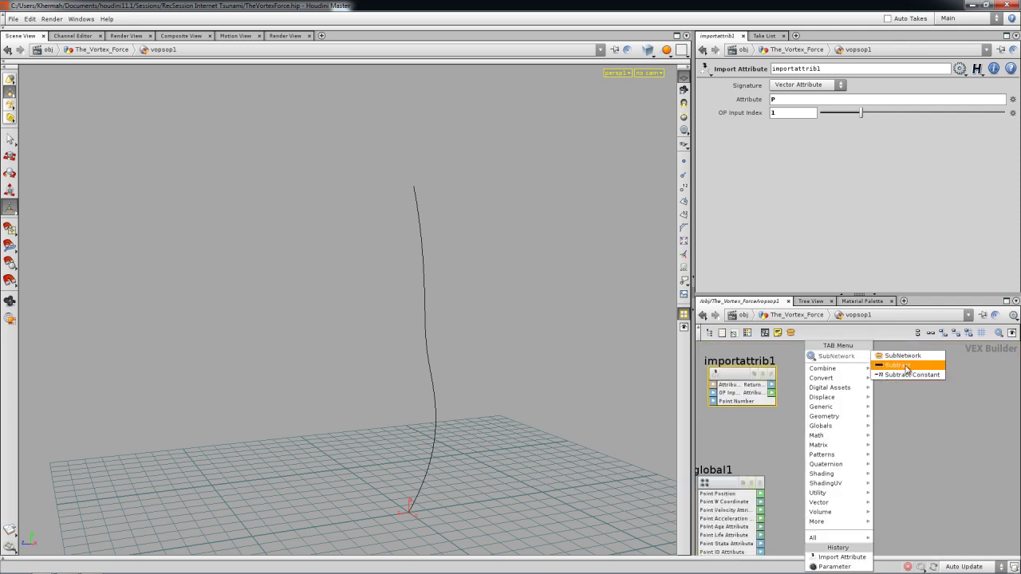
{"action": "left_click", "coordinate": [896, 366]}
{"action": "left_click", "coordinate": [823, 422]}
{"action": "left_click", "coordinate": [845, 441]}
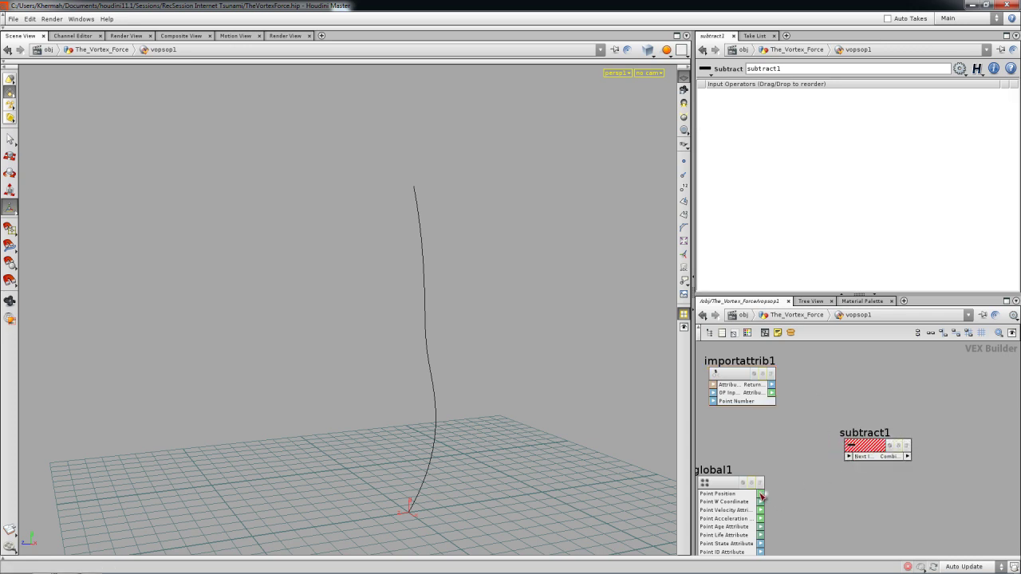
Step: Connect global1's Point Position to subtract1's first input and importattrib1's attribute value to its second
{"action": "left_click", "coordinate": [850, 457]}
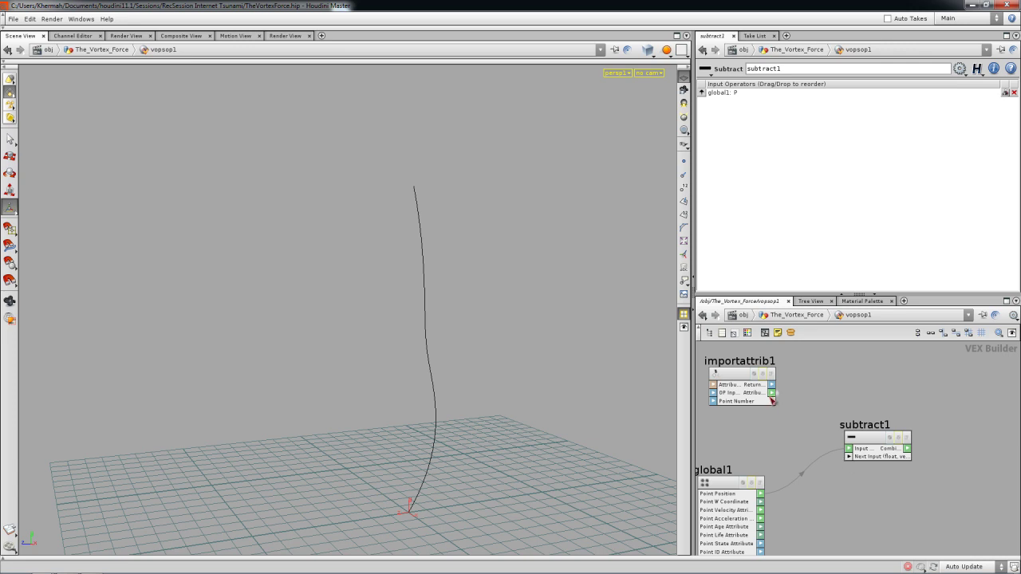
{"action": "left_click", "coordinate": [850, 457]}
{"action": "middle_click_drag", "start_coordinate": [922, 441], "coordinate": [858, 409]}
{"action": "scroll", "coordinate": [874, 391], "scroll_direction": "down", "scroll_amount": 2}
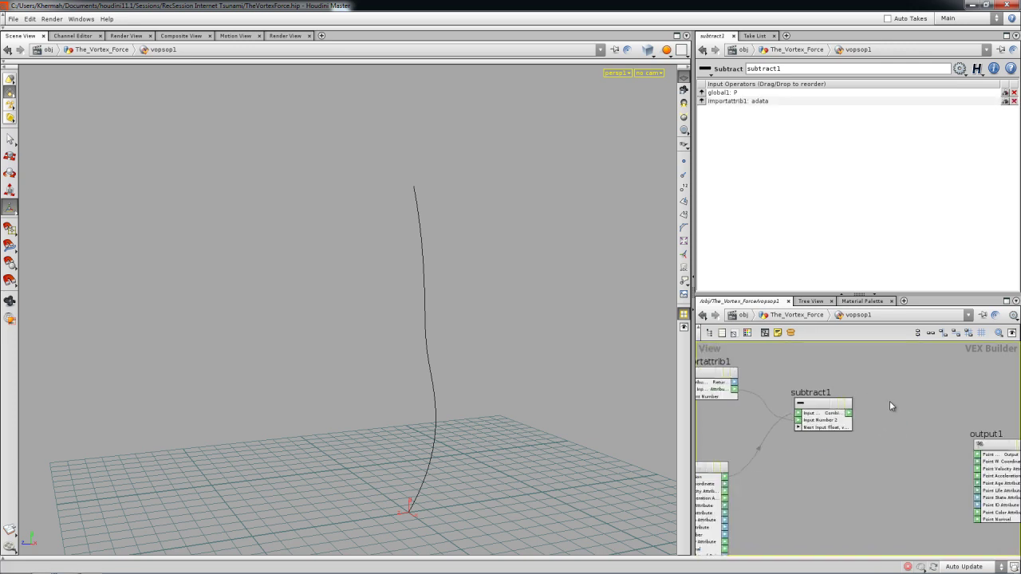
{"action": "middle_click_drag", "start_coordinate": [860, 393], "coordinate": [828, 389]}
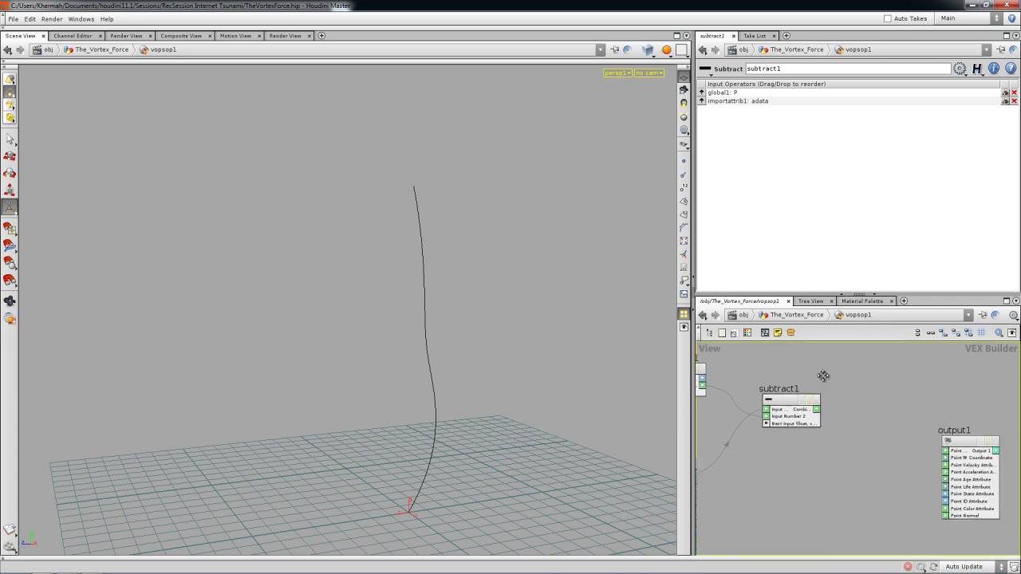
Step: Add an Add Attribute node fed by subtract1's result, with its attribute named edge_dir
{"action": "key", "text": "Tab"}
{"action": "type", "text": "a"}
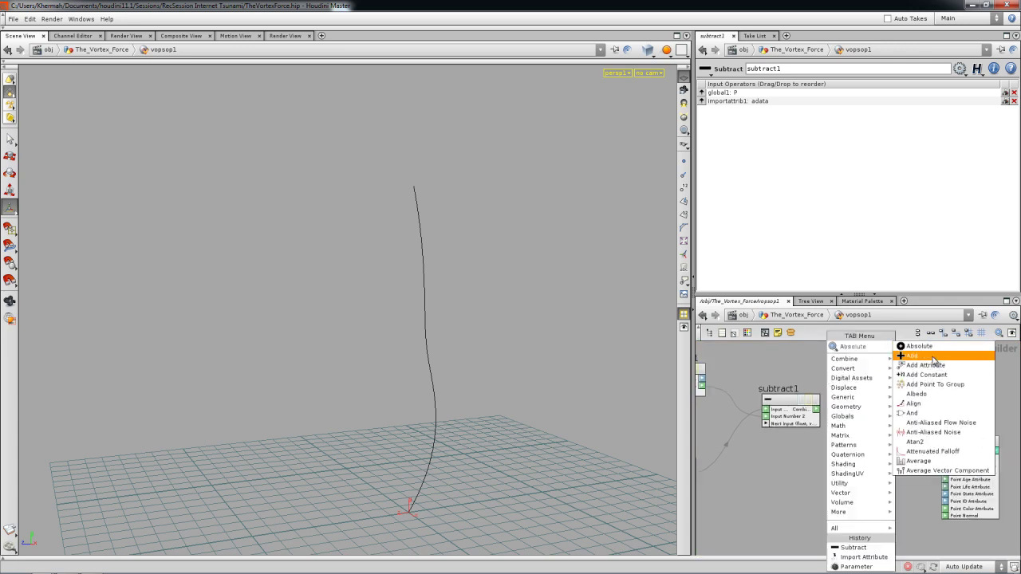
{"action": "left_click", "coordinate": [935, 366]}
{"action": "left_click", "coordinate": [896, 395]}
{"action": "mouse_move", "coordinate": [816, 410]}
{"action": "left_mouse_down"}
{"action": "mouse_move", "coordinate": [871, 400]}
{"action": "mouse_move", "coordinate": [844, 400]}
{"action": "left_mouse_up"}
{"action": "left_click_drag", "start_coordinate": [785, 102], "coordinate": [753, 108]}
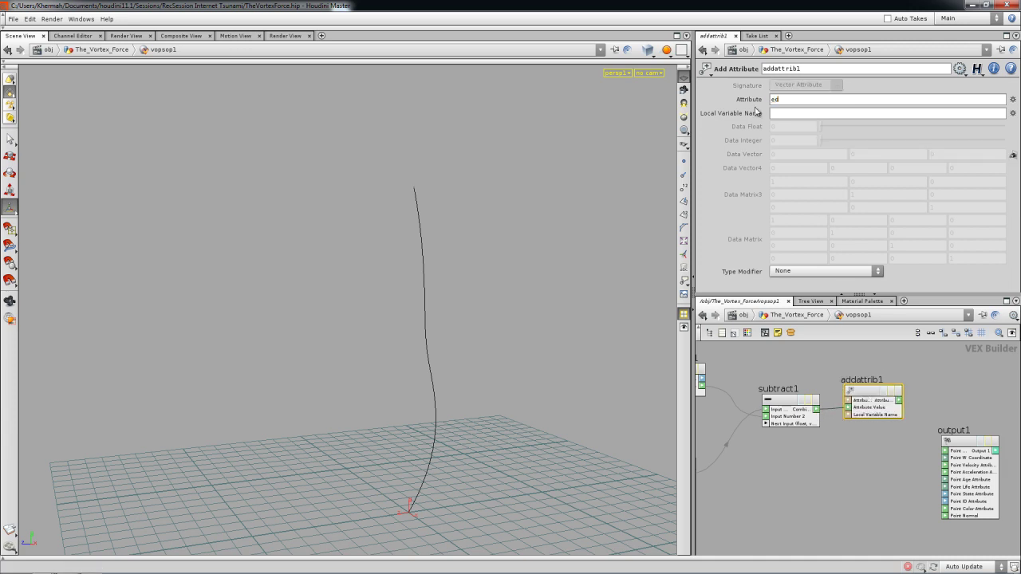
{"action": "type", "text": "edge_dir"}
{"action": "key", "text": "Return"}
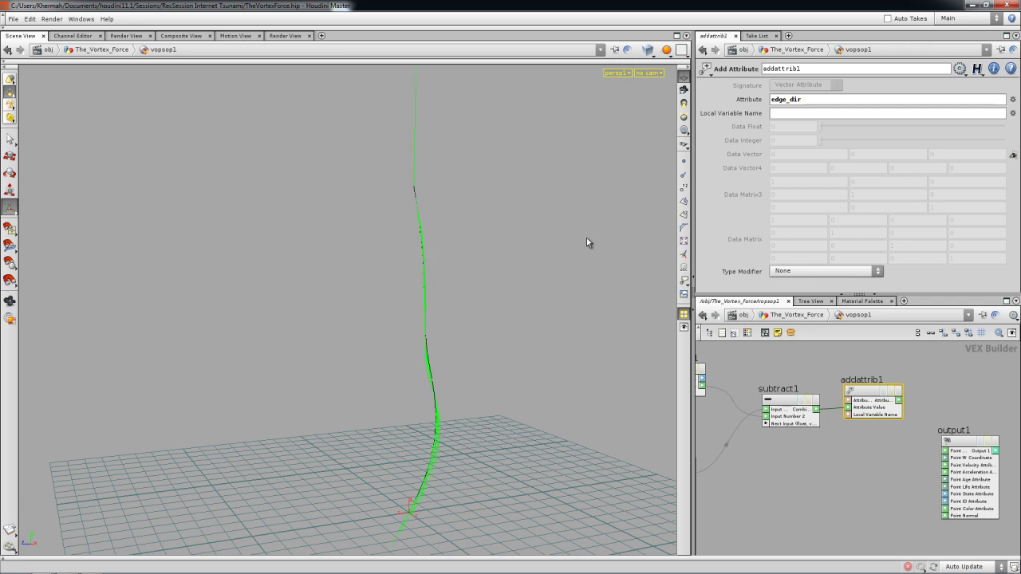
Step: Rewire subtract1 so importattrib1's attribute value is the first input and global1's Point Position the second
{"action": "middle_click_drag", "start_coordinate": [747, 451], "coordinate": [820, 452]}
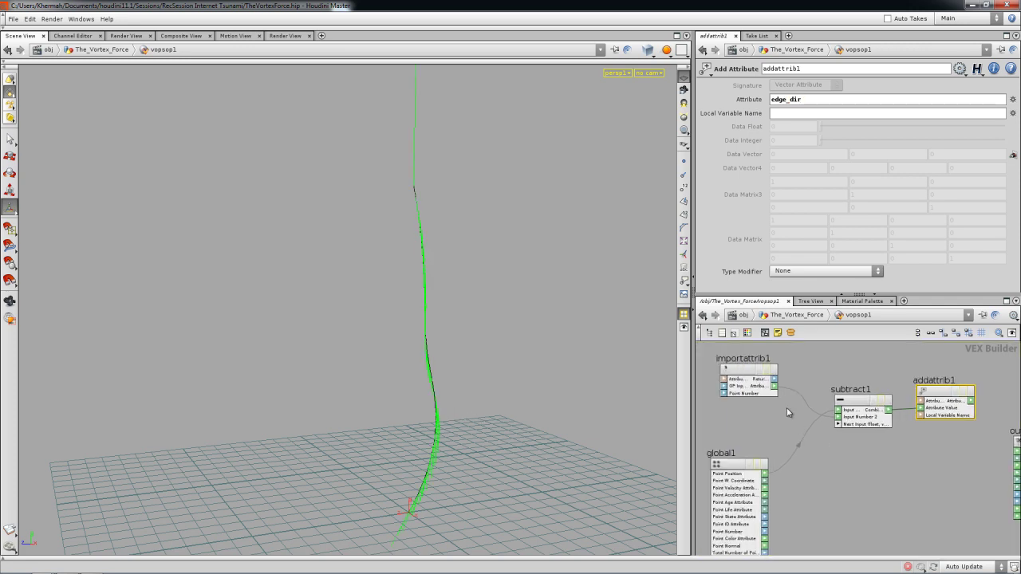
{"action": "left_click_drag", "start_coordinate": [837, 410], "coordinate": [841, 425]}
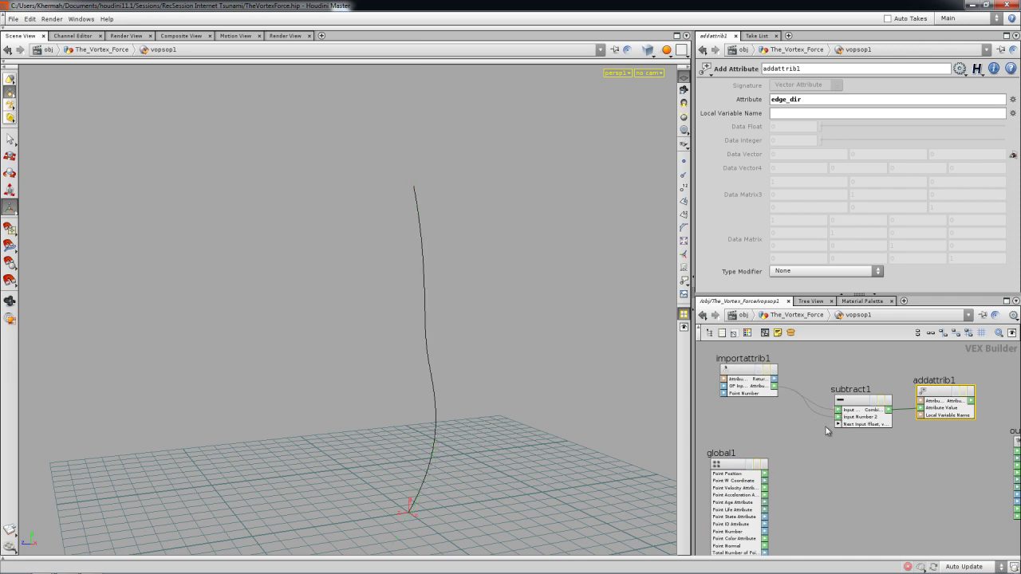
{"action": "left_click", "coordinate": [763, 474]}
{"action": "left_click_drag", "start_coordinate": [408, 338], "coordinate": [716, 415]}
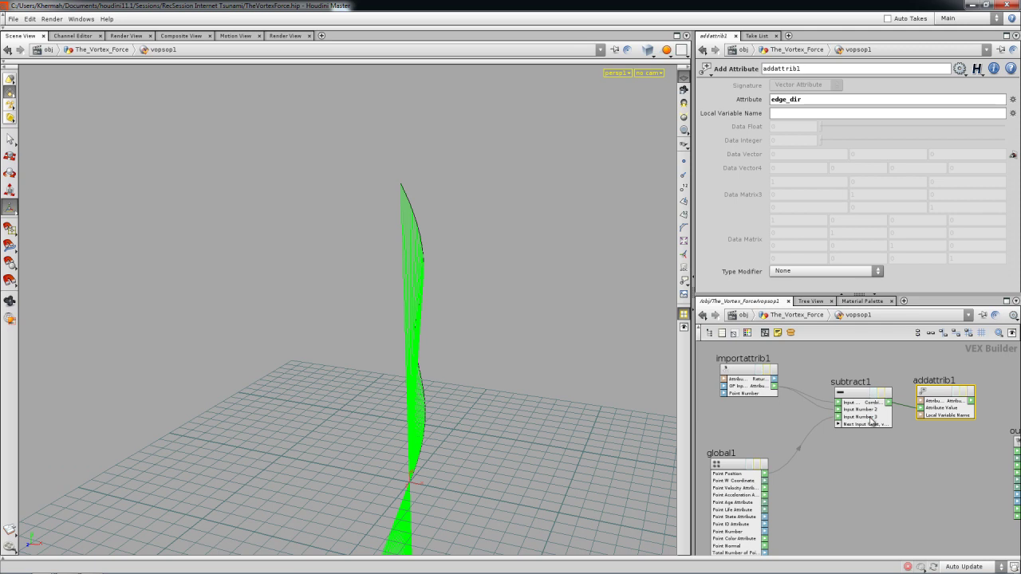
{"action": "left_click_drag", "start_coordinate": [837, 407], "coordinate": [829, 386]}
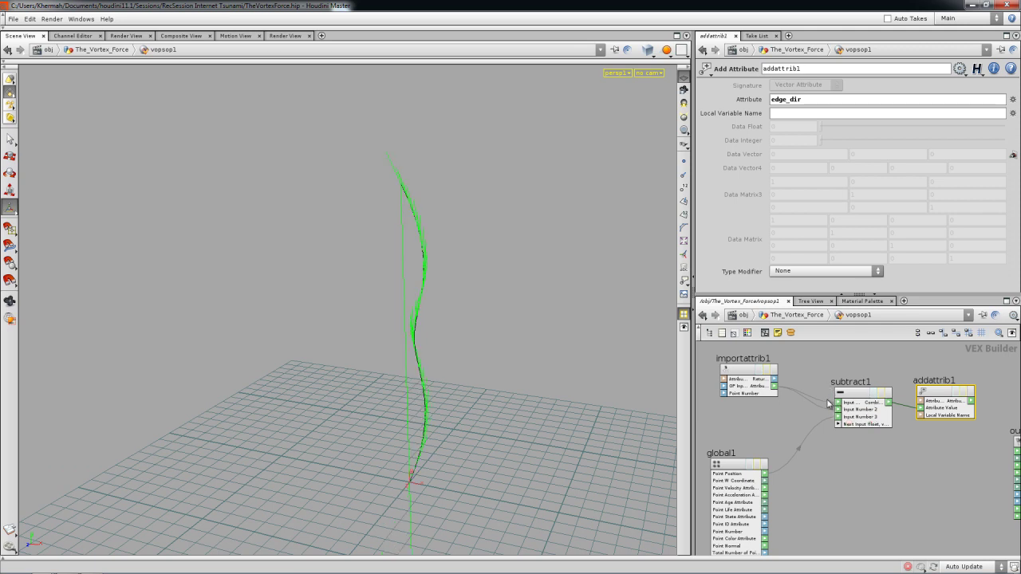
{"action": "right_click", "coordinate": [828, 405]}
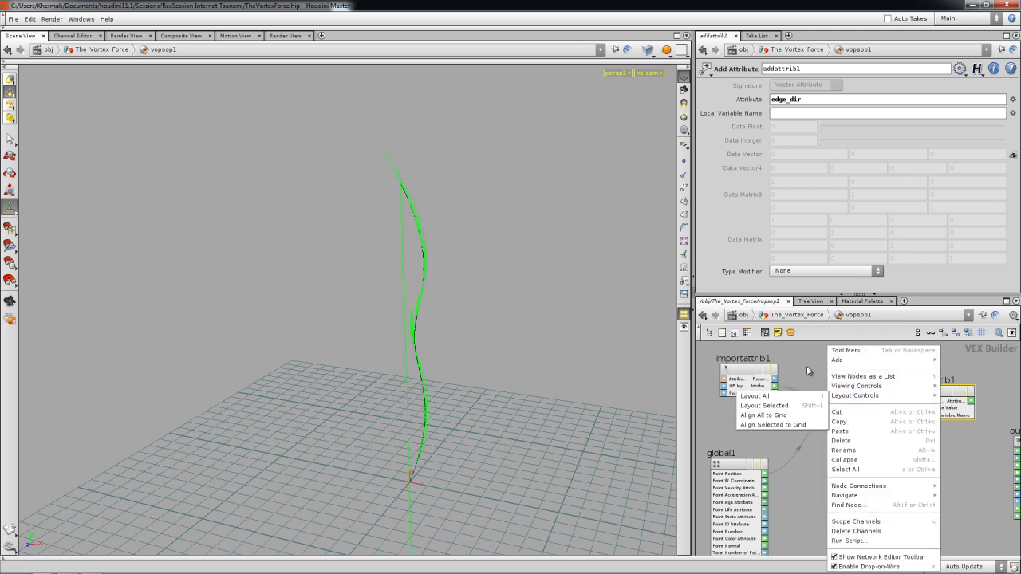
{"action": "left_click", "coordinate": [813, 384]}
{"action": "left_click", "coordinate": [834, 403]}
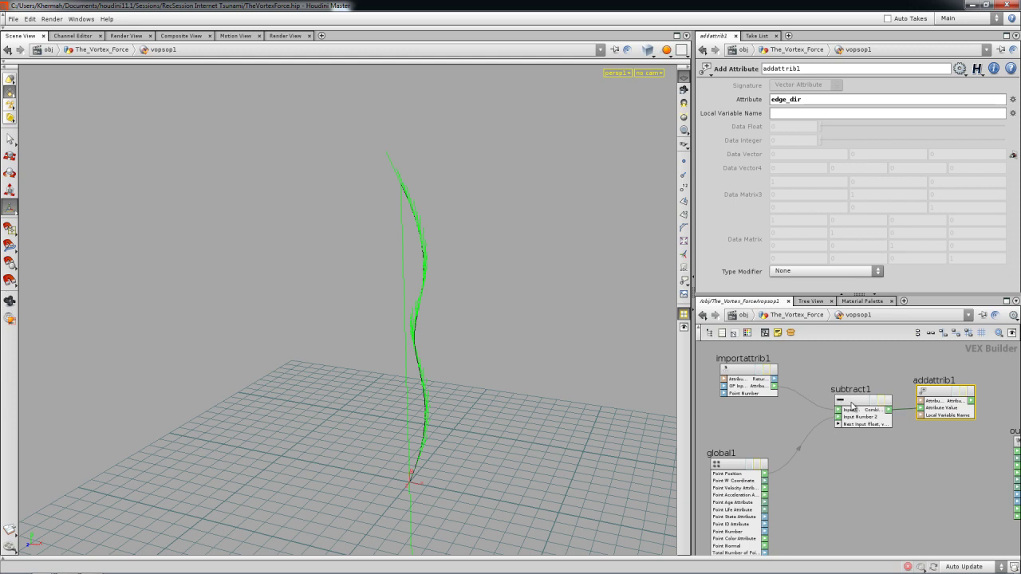
{"action": "left_click", "coordinate": [851, 404]}
{"action": "key", "text": "Escape"}
{"action": "left_click_drag", "start_coordinate": [515, 404], "coordinate": [467, 335]}
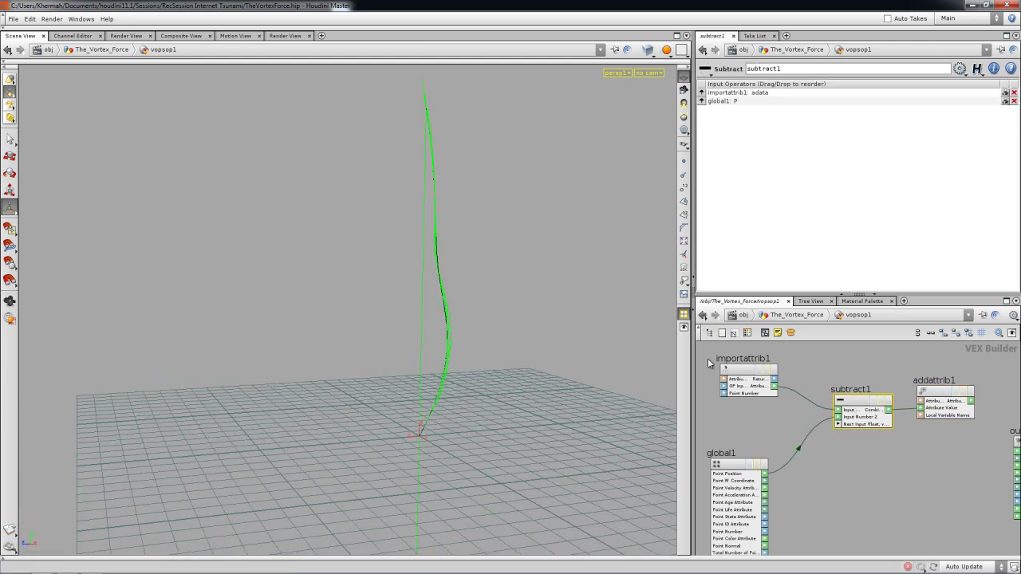
Step: In The_Vortex_Force network, place a copy of delete2 under vopsop1, connect it and display it
{"action": "left_click", "coordinate": [796, 315]}
{"action": "middle_click_drag", "start_coordinate": [798, 479], "coordinate": [791, 436]}
{"action": "left_click", "coordinate": [758, 482]}
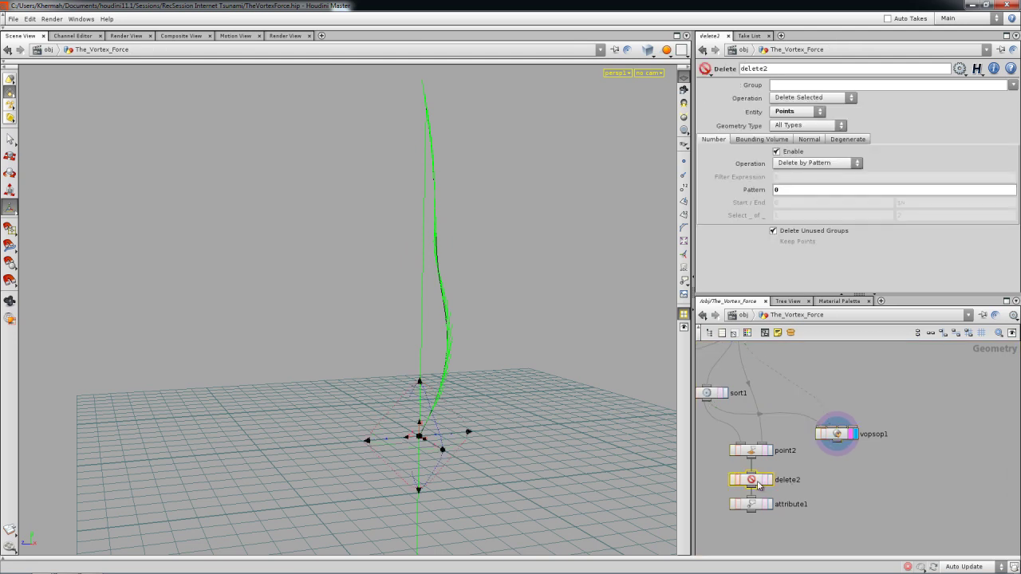
{"action": "key", "text": "ctrl+v"}
{"action": "left_click_drag", "start_coordinate": [785, 502], "coordinate": [840, 476]}
{"action": "left_click", "coordinate": [814, 484]}
{"action": "left_click", "coordinate": [854, 476]}
{"action": "key", "text": "Escape"}
{"action": "left_click_drag", "start_coordinate": [519, 394], "coordinate": [367, 375]}
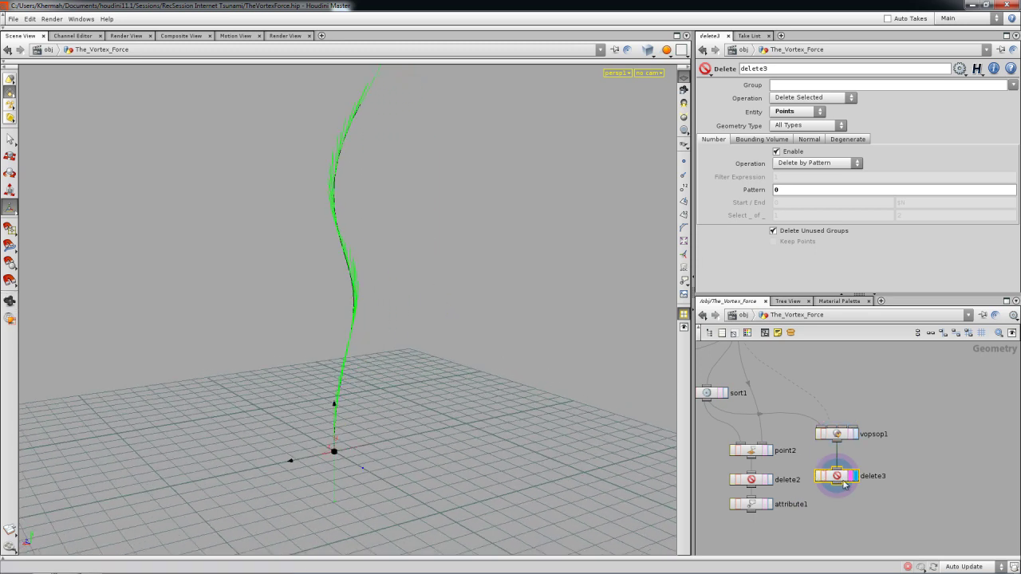
Step: Inside vopsop1, insert a Multiply node on the wire between subtract1 and addattrib1
{"action": "double_click", "coordinate": [835, 435]}
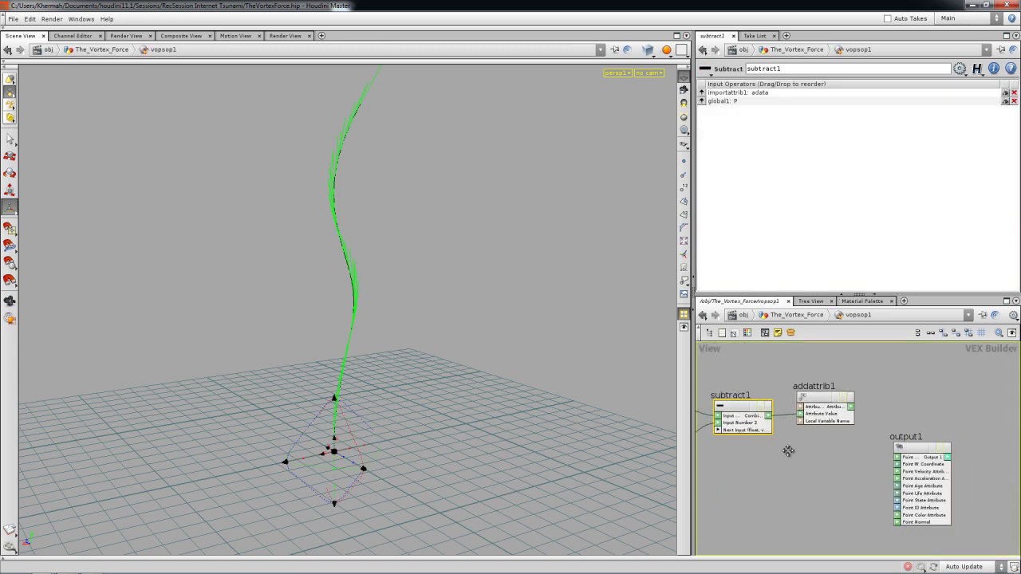
{"action": "left_click_drag", "start_coordinate": [822, 413], "coordinate": [934, 412]}
{"action": "key", "text": "Tab"}
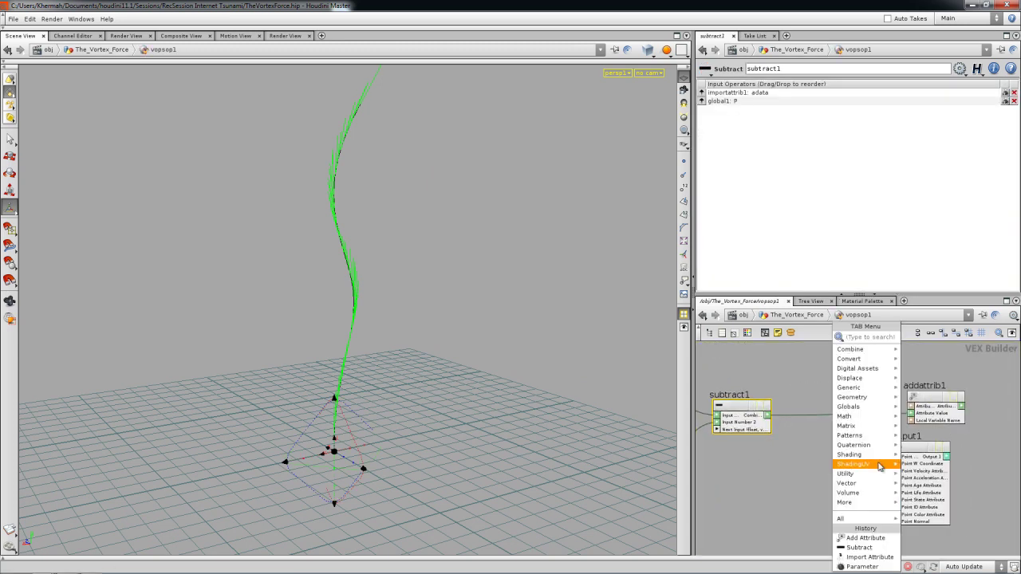
{"action": "left_click_drag", "start_coordinate": [606, 429], "coordinate": [361, 389]}
{"action": "mouse_move", "coordinate": [362, 309]}
{"action": "left_mouse_down"}
{"action": "mouse_move", "coordinate": [373, 348]}
{"action": "mouse_move", "coordinate": [362, 299]}
{"action": "left_mouse_up"}
{"action": "middle_click_drag", "start_coordinate": [802, 479], "coordinate": [784, 477]}
{"action": "key", "text": "Tab"}
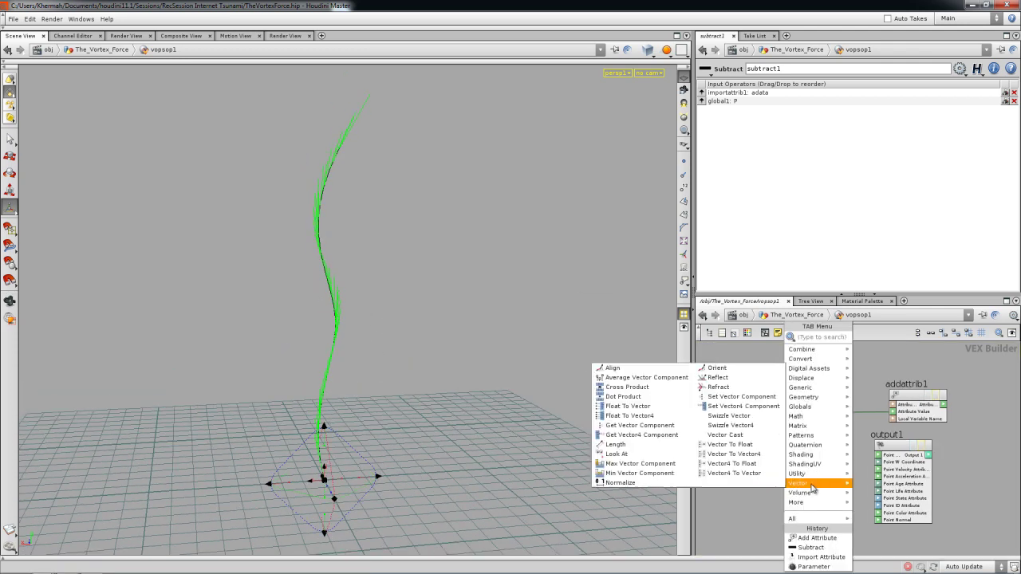
{"action": "mouse_move", "coordinate": [826, 417]}
{"action": "left_click", "coordinate": [941, 426]}
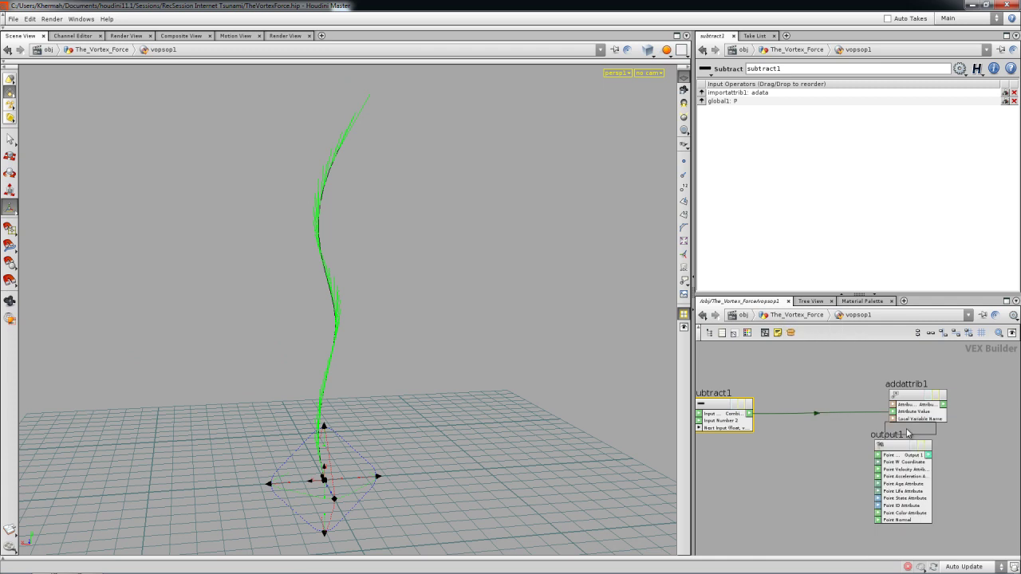
{"action": "left_click", "coordinate": [818, 417]}
Step: Promote multiply1's second input to a parameter, exposing its node and labelling it Force Multiplier
{"action": "right_click", "coordinate": [808, 425]}
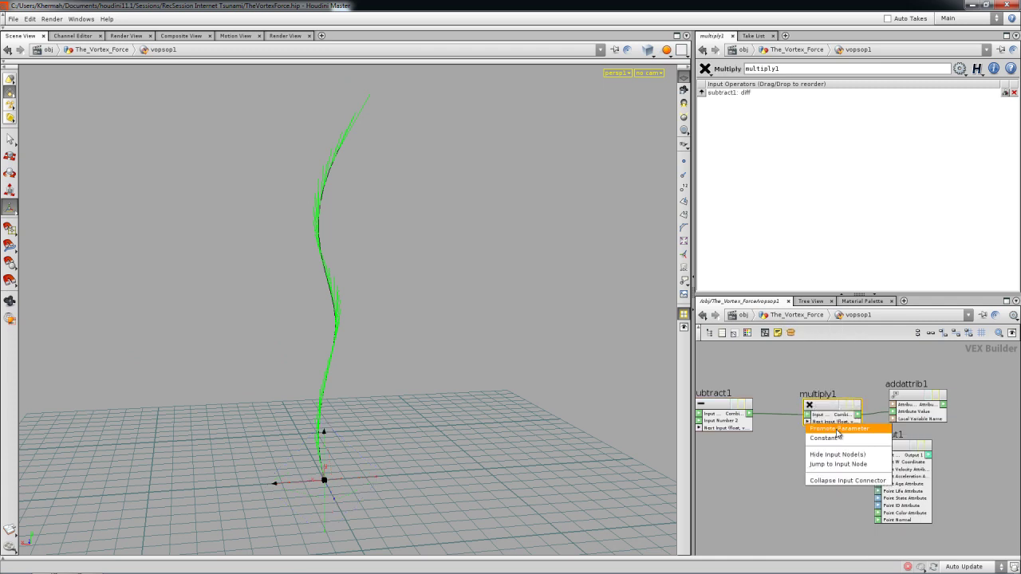
{"action": "left_click", "coordinate": [833, 428]}
{"action": "right_click", "coordinate": [808, 421]}
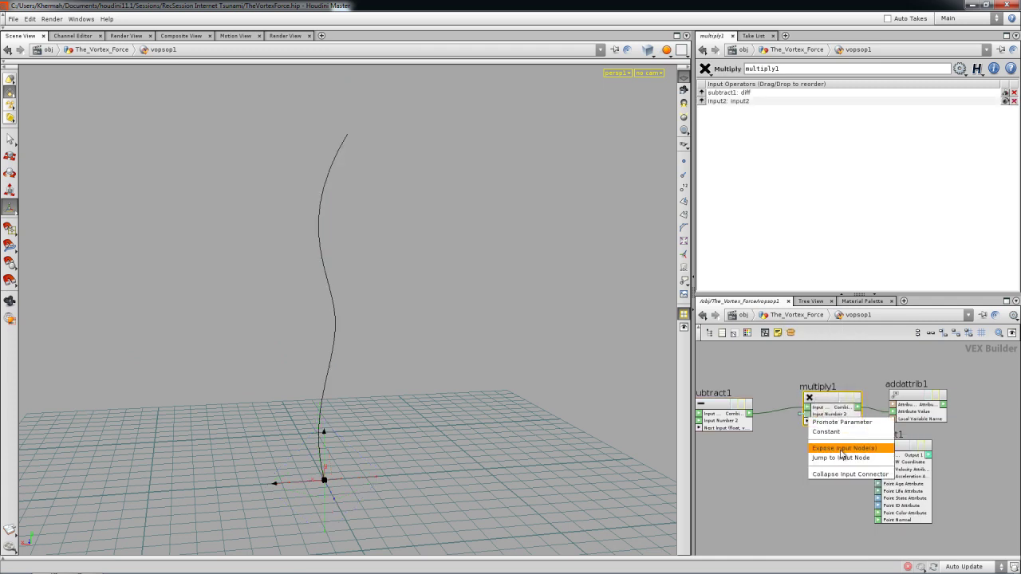
{"action": "left_click", "coordinate": [838, 448]}
{"action": "left_click_drag", "start_coordinate": [739, 407], "coordinate": [730, 462]}
{"action": "left_click", "coordinate": [731, 462]}
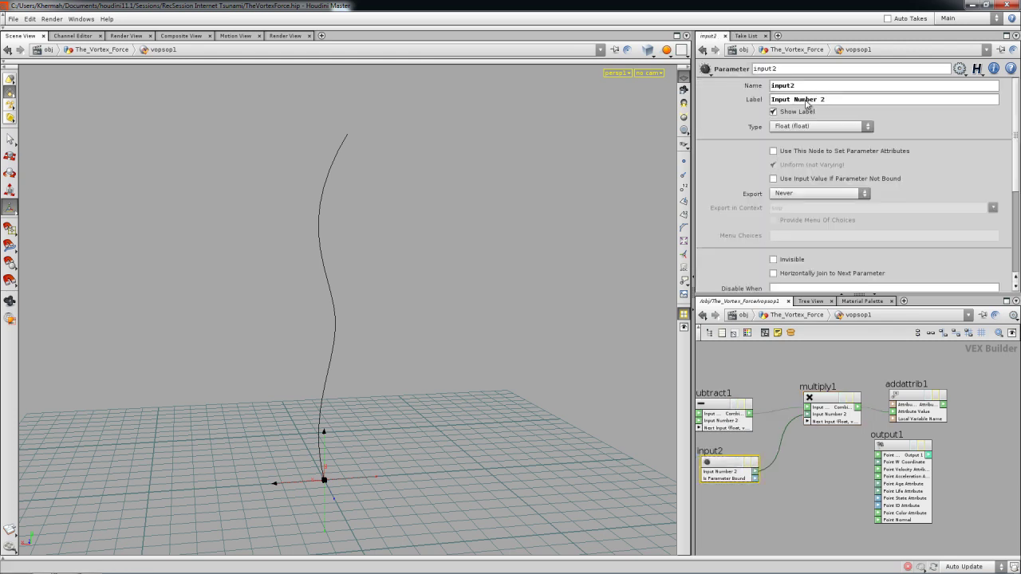
Step: Set vopsop1's Force Multiplier to 4.2 in The_Vortex_Force network
{"action": "left_click", "coordinate": [794, 315]}
{"action": "left_click_drag", "start_coordinate": [826, 144], "coordinate": [1017, 141]}
{"action": "middle_click_drag", "start_coordinate": [741, 139], "coordinate": [858, 133]}
{"action": "key", "text": "Escape"}
{"action": "left_click_drag", "start_coordinate": [481, 322], "coordinate": [547, 430]}
{"action": "middle_click_drag", "start_coordinate": [737, 144], "coordinate": [766, 145]}
{"action": "left_click_drag", "start_coordinate": [508, 406], "coordinate": [653, 409]}
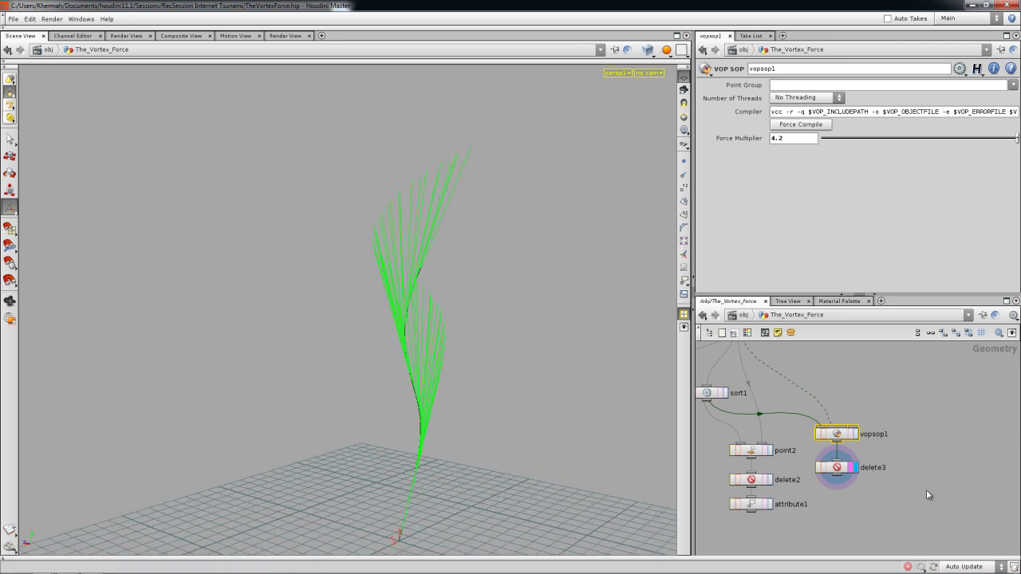
Step: Spread out the network by moving vopsop1 and delete3 away from the point2 branch
{"action": "left_click_drag", "start_coordinate": [837, 449], "coordinate": [821, 425]}
{"action": "left_click_drag", "start_coordinate": [837, 433], "coordinate": [857, 450]}
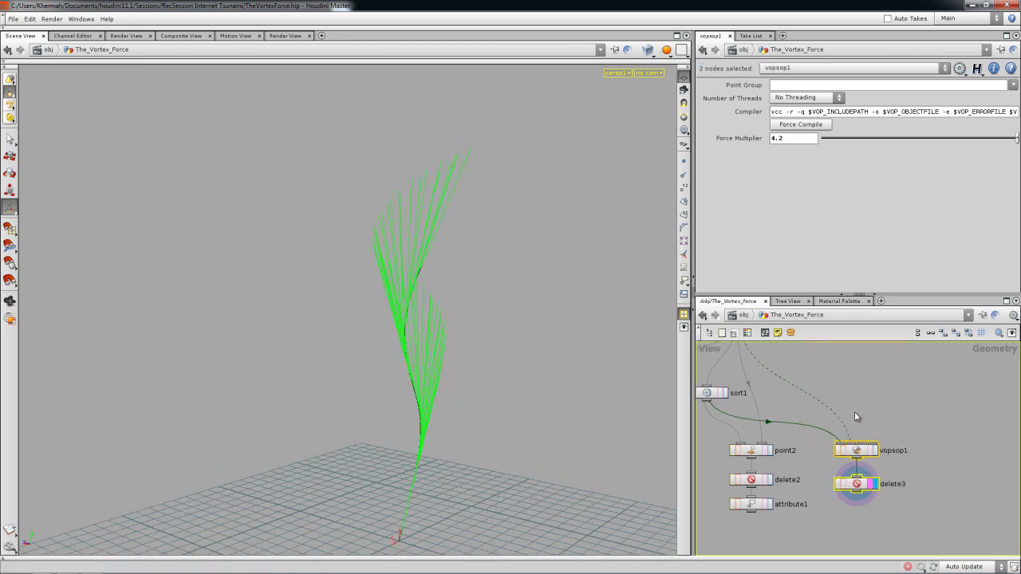
{"action": "middle_click_drag", "start_coordinate": [854, 412], "coordinate": [936, 411]}
{"action": "scroll", "coordinate": [938, 414], "scroll_direction": "down", "scroll_amount": 2}
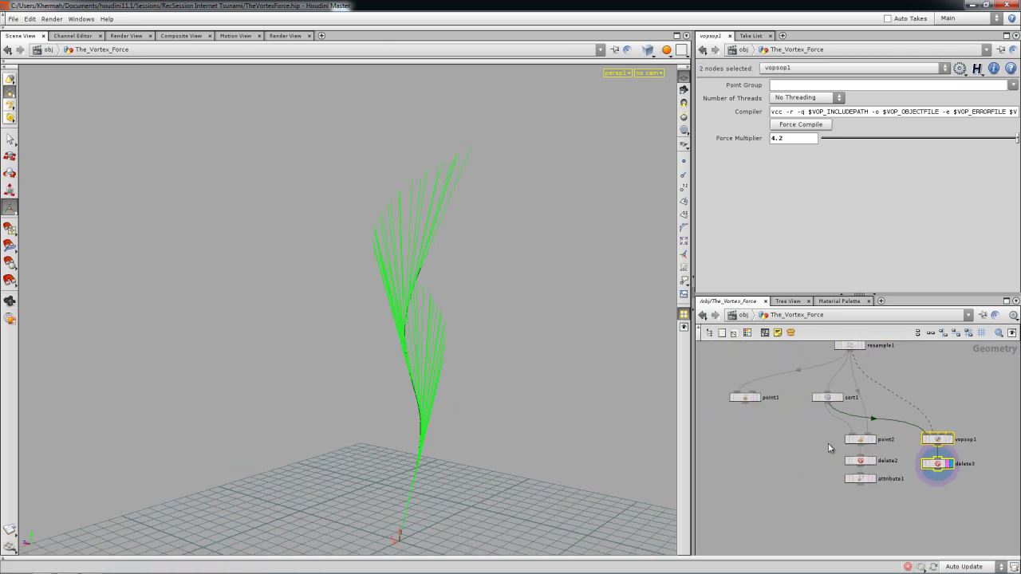
{"action": "left_click_drag", "start_coordinate": [878, 513], "coordinate": [817, 405]}
{"action": "left_click_drag", "start_coordinate": [735, 403], "coordinate": [721, 403]}
{"action": "middle_click_drag", "start_coordinate": [894, 407], "coordinate": [841, 405]}
{"action": "left_click", "coordinate": [911, 478]}
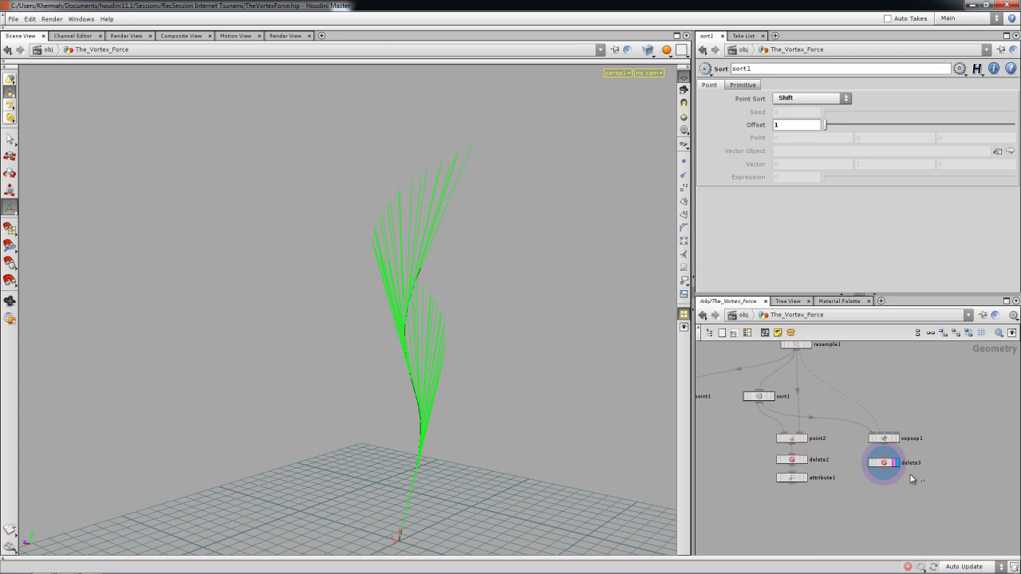
{"action": "left_click_drag", "start_coordinate": [882, 439], "coordinate": [907, 440]}
{"action": "left_click", "coordinate": [911, 418]}
{"action": "middle_click_drag", "start_coordinate": [780, 438], "coordinate": [807, 446]}
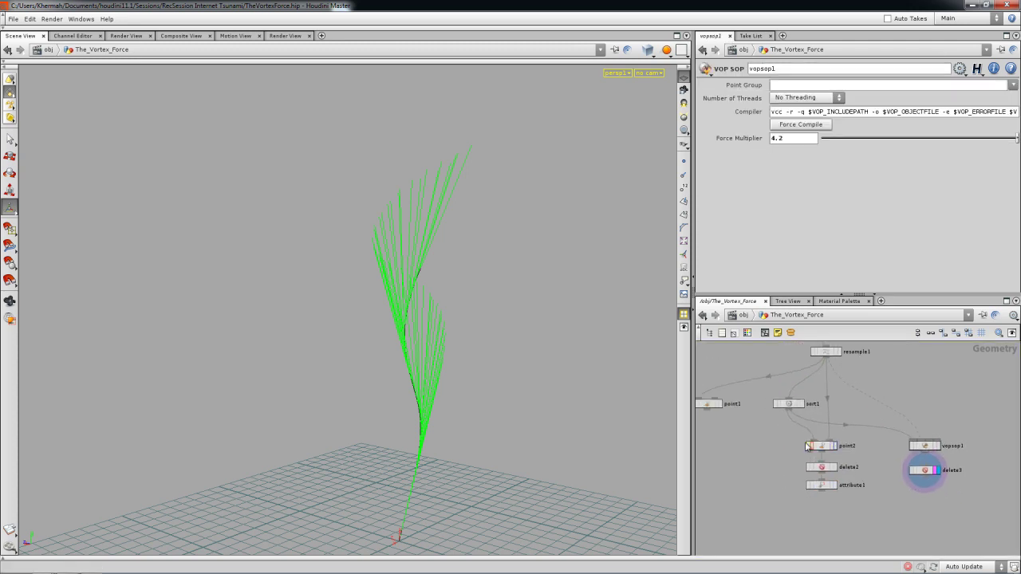
Step: Leave The_Vortex_Force network and go up to the object level of the scene
{"action": "left_click_drag", "start_coordinate": [636, 437], "coordinate": [558, 406]}
{"action": "key", "text": "Escape"}
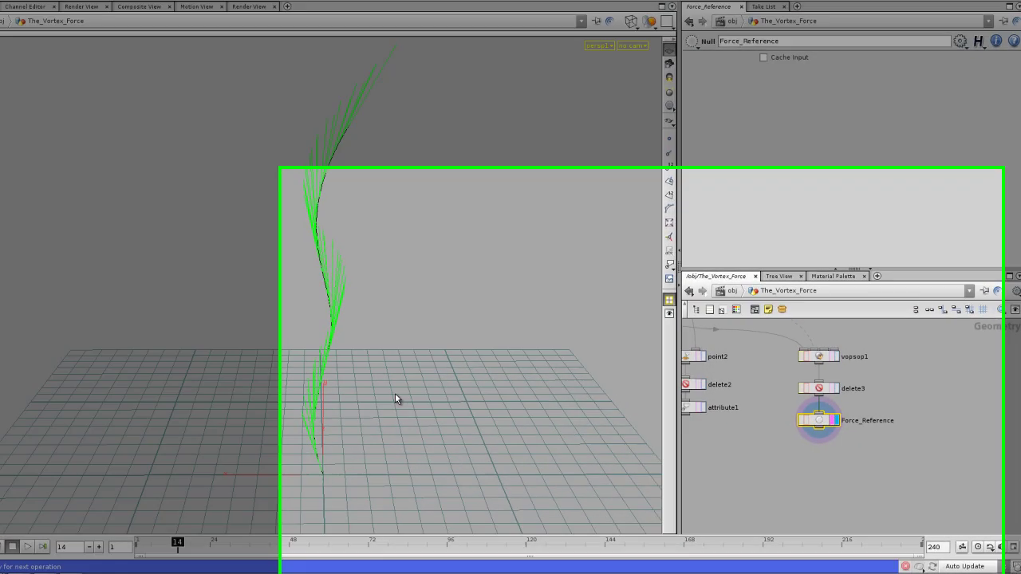
{"action": "left_click_drag", "start_coordinate": [436, 403], "coordinate": [351, 404], "text": "alt"}
{"action": "left_click", "coordinate": [640, 174]}
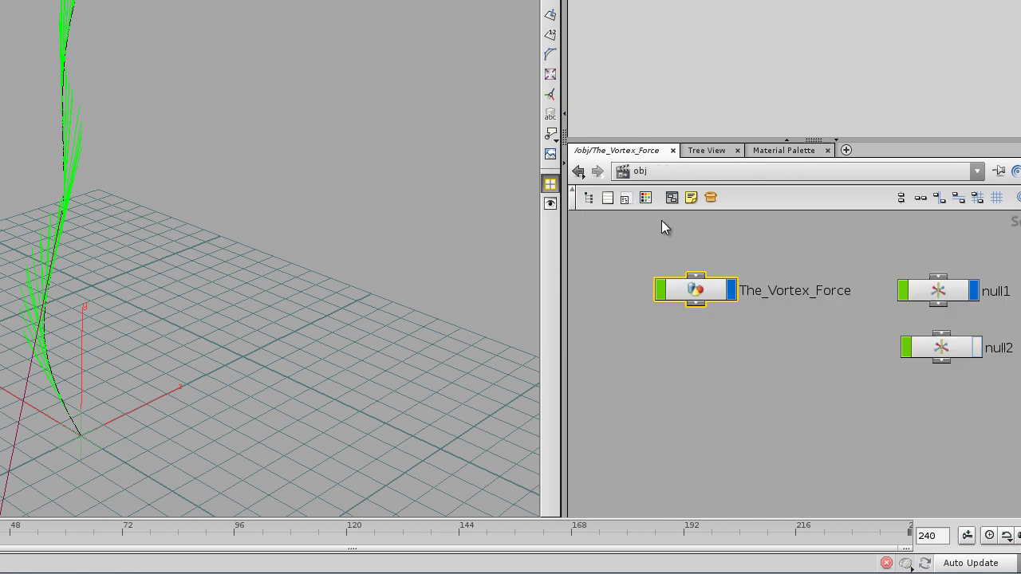
{"action": "key", "text": "Tab"}
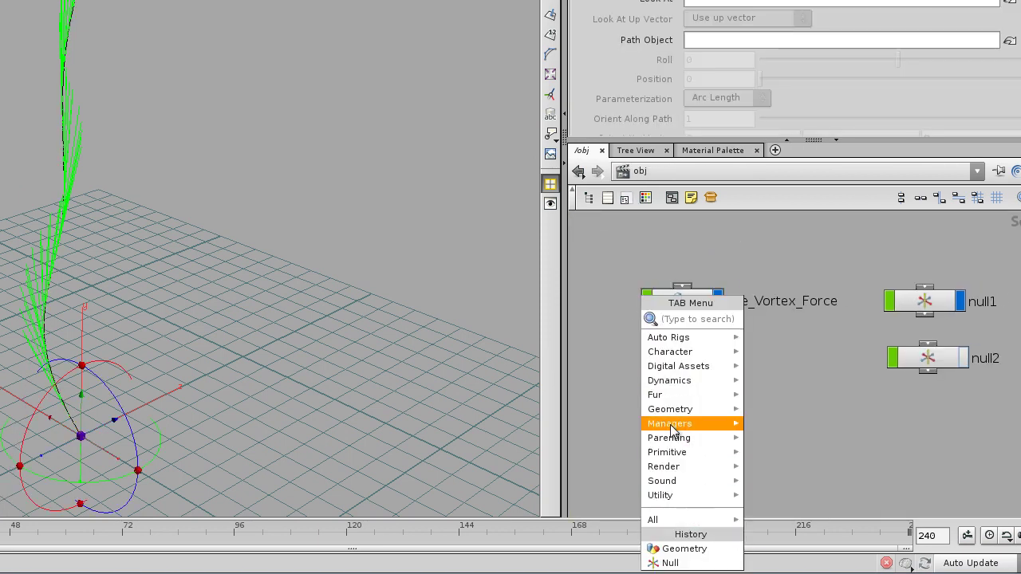
{"action": "mouse_move", "coordinate": [691, 418]}
{"action": "left_click", "coordinate": [766, 424]}
{"action": "left_click", "coordinate": [689, 376]}
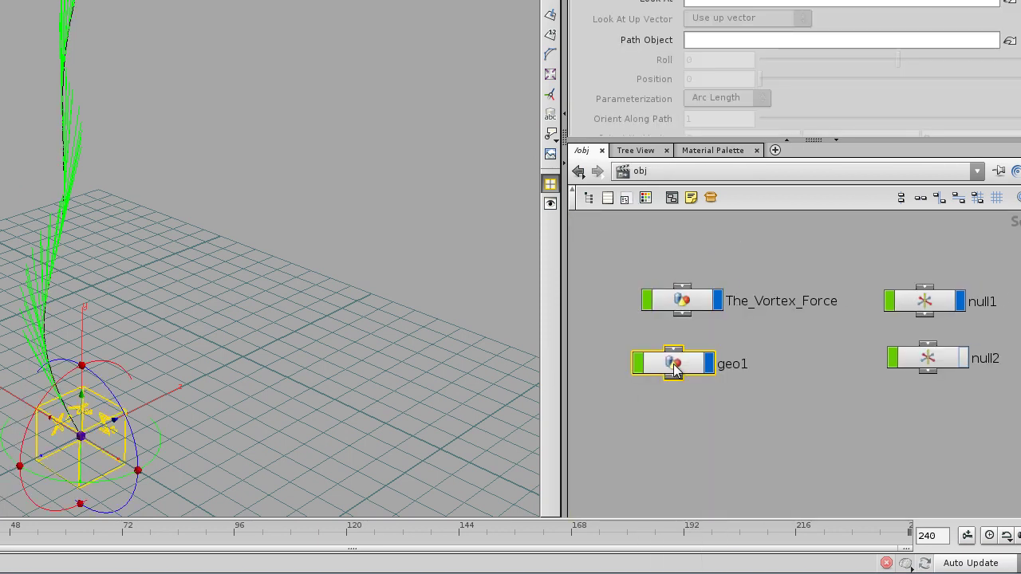
{"action": "left_click", "coordinate": [641, 172]}
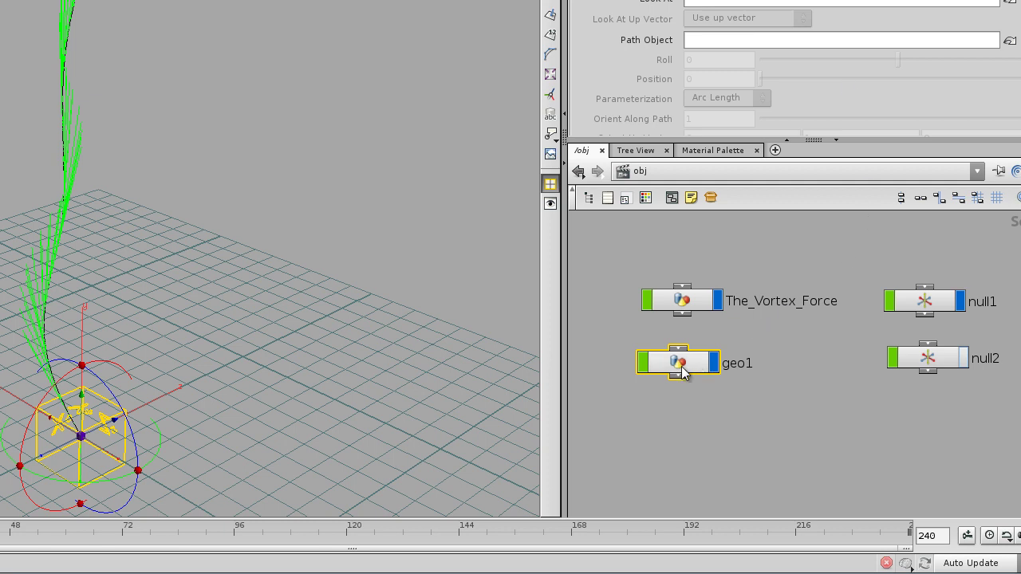
Step: Add a Grid primitive object below The_Vortex_Force and rename it POPs_Vortex_Forces
{"action": "key", "text": "Tab"}
{"action": "mouse_move", "coordinate": [706, 452]}
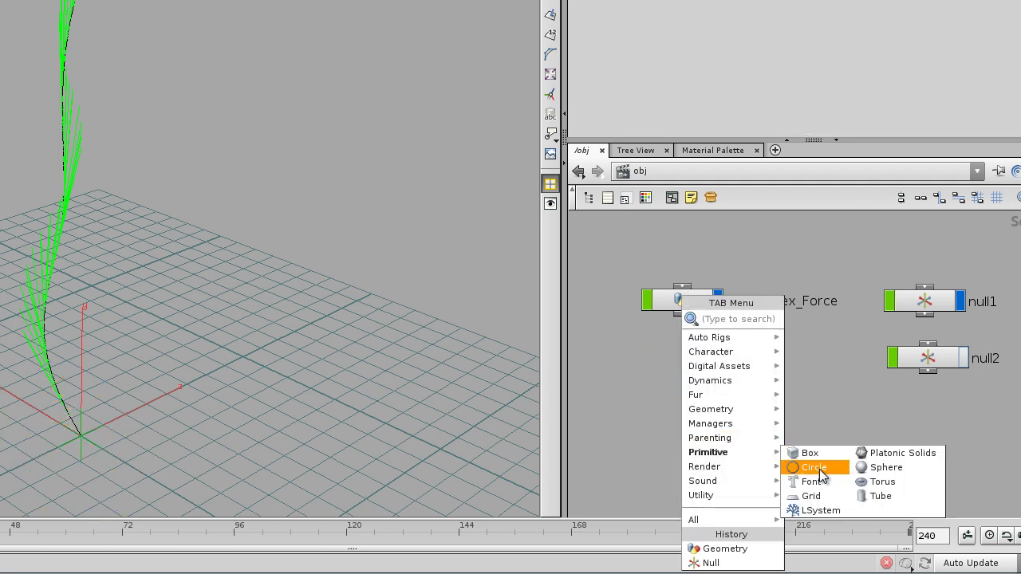
{"action": "left_click", "coordinate": [810, 496]}
{"action": "left_click", "coordinate": [688, 405]}
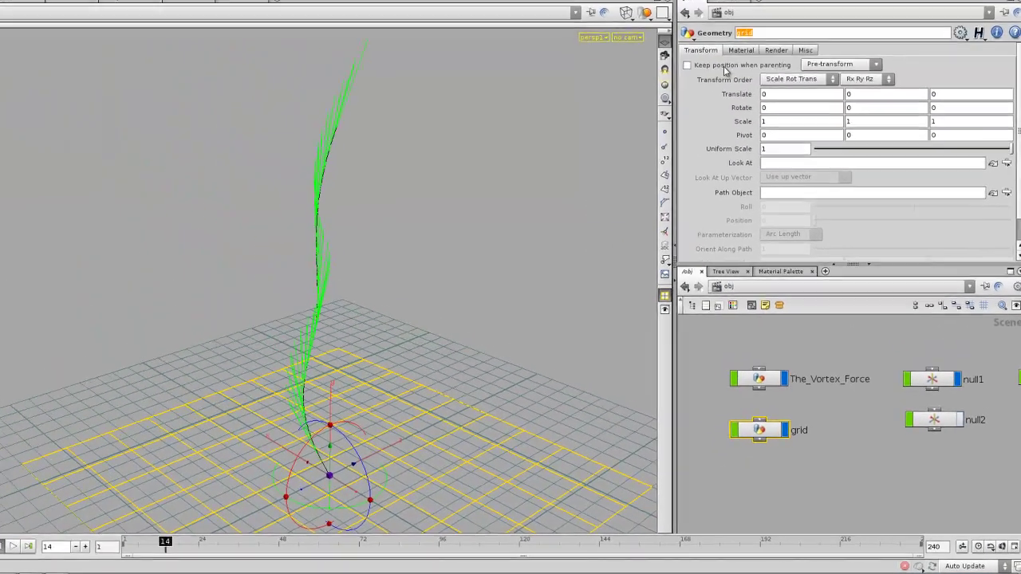
{"action": "type", "text": "POPs_"}
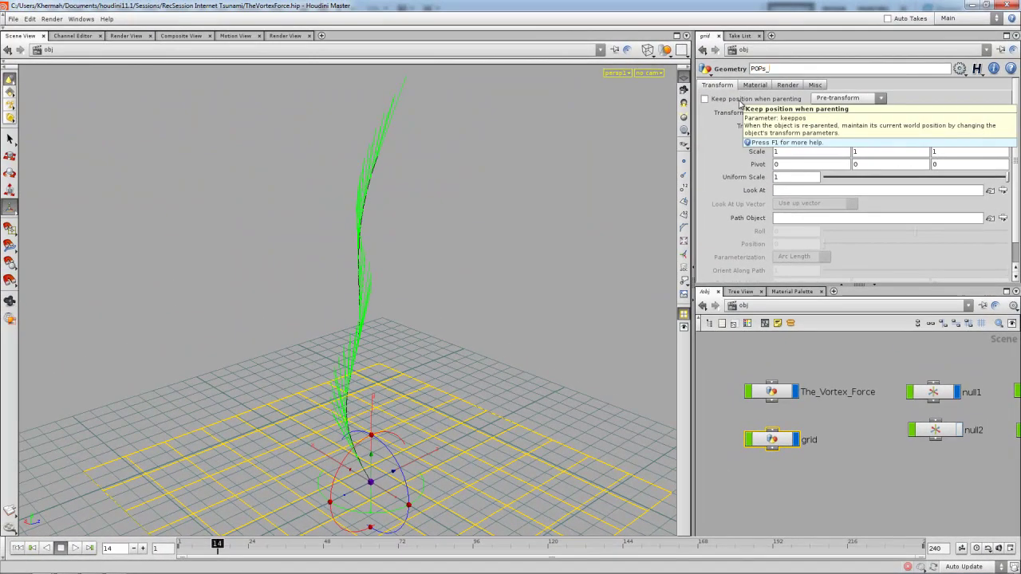
{"action": "type", "text": "Vortex_Forces"}
{"action": "key", "text": "Return"}
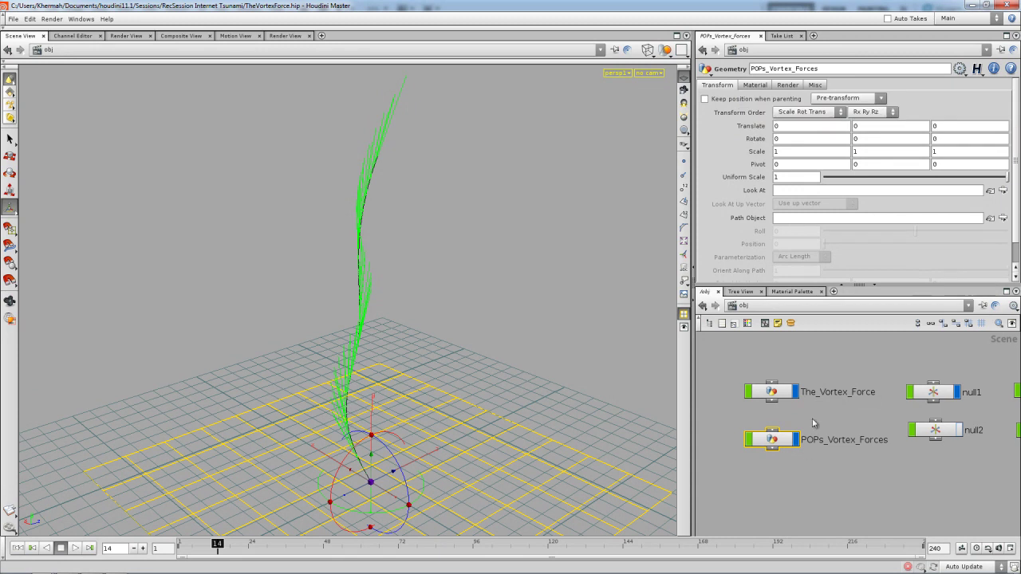
{"action": "left_click_drag", "start_coordinate": [772, 444], "coordinate": [772, 437]}
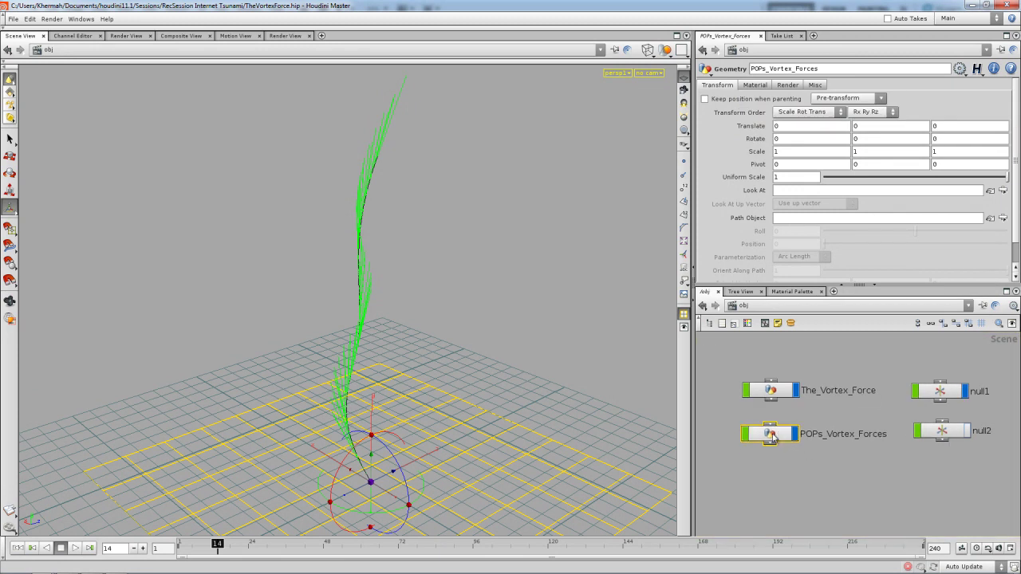
{"action": "left_click_drag", "start_coordinate": [533, 436], "coordinate": [500, 406]}
{"action": "right_click_drag", "start_coordinate": [499, 406], "coordinate": [359, 433]}
{"action": "left_click_drag", "start_coordinate": [360, 433], "coordinate": [399, 447]}
{"action": "key", "text": "r"}
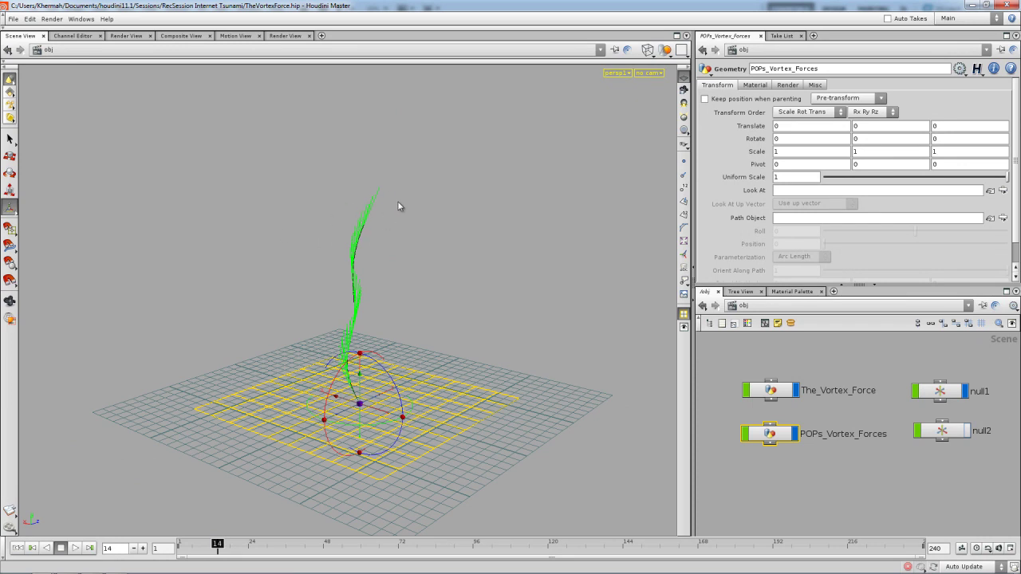
Step: Inside POPs_Vortex_Forces, add a POP Network below grid1, feed grid1 into its first input and display it
{"action": "left_click_drag", "start_coordinate": [346, 454], "coordinate": [335, 239]}
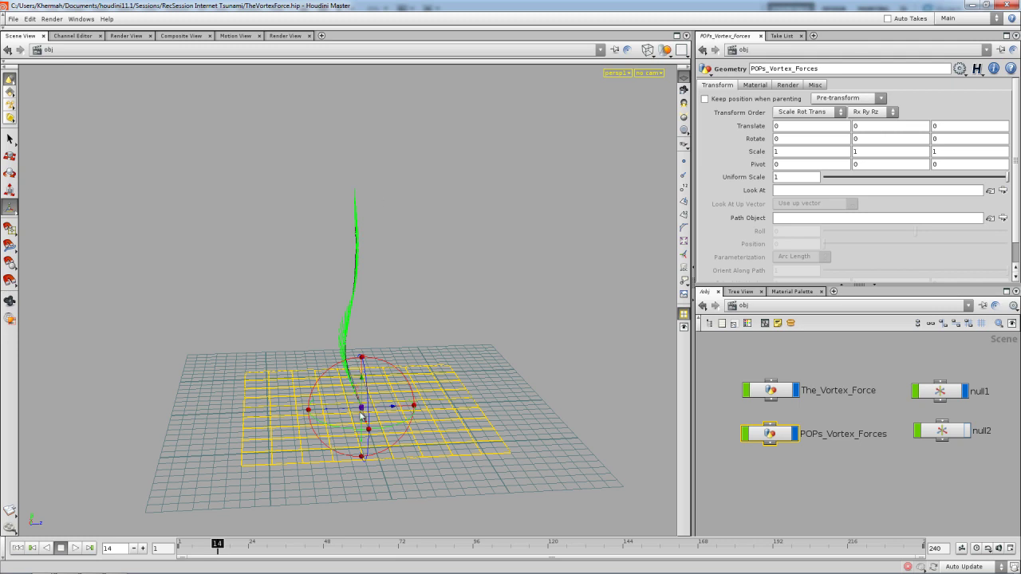
{"action": "left_click_drag", "start_coordinate": [338, 387], "coordinate": [451, 408]}
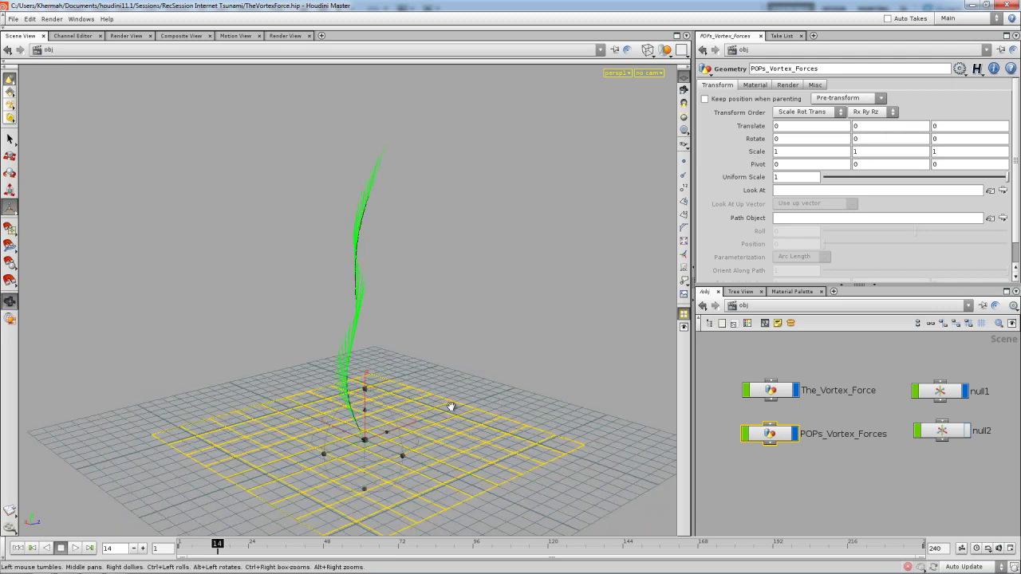
{"action": "double_click", "coordinate": [783, 434]}
{"action": "middle_click_drag", "start_coordinate": [832, 441], "coordinate": [797, 411]}
{"action": "right_click_drag", "start_coordinate": [797, 410], "coordinate": [844, 432]}
{"action": "key", "text": "Tab"}
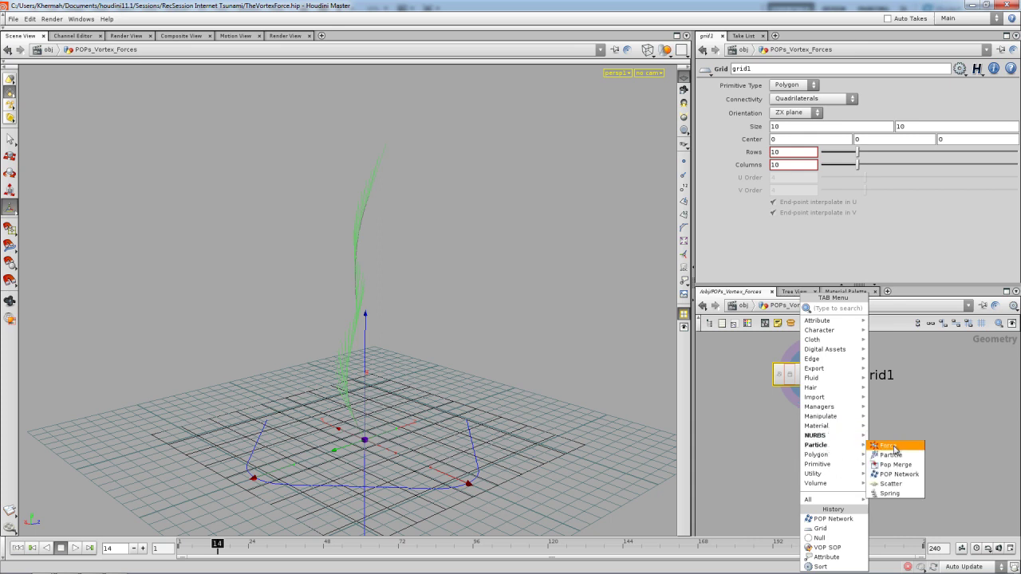
{"action": "key", "text": "Escape"}
{"action": "left_click", "coordinate": [817, 451]}
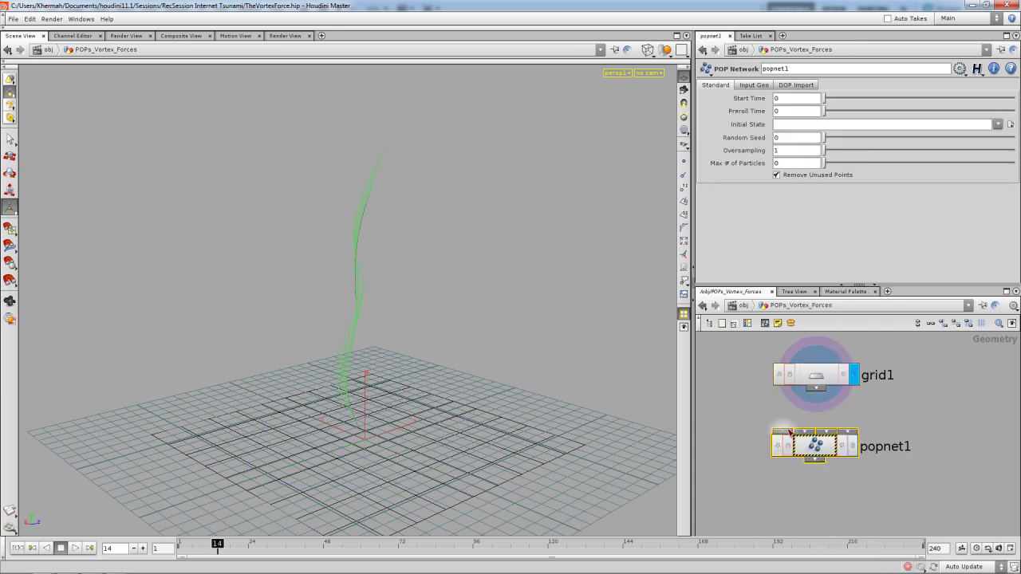
{"action": "left_click", "coordinate": [853, 456]}
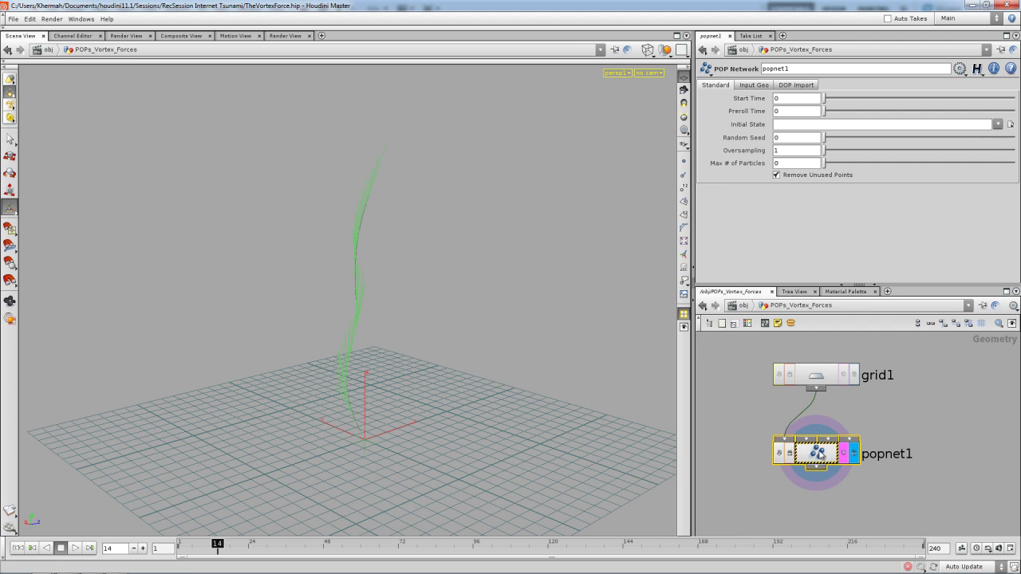
Step: Go inside popnet1 and add a Source node to the empty particle network
{"action": "left_click_drag", "start_coordinate": [482, 377], "coordinate": [447, 418]}
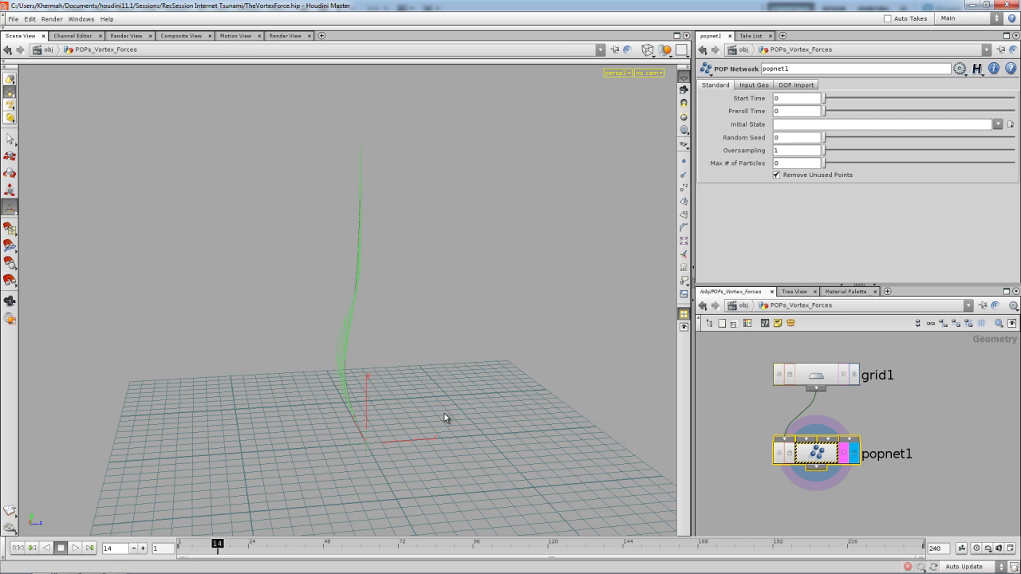
{"action": "double_click", "coordinate": [814, 465]}
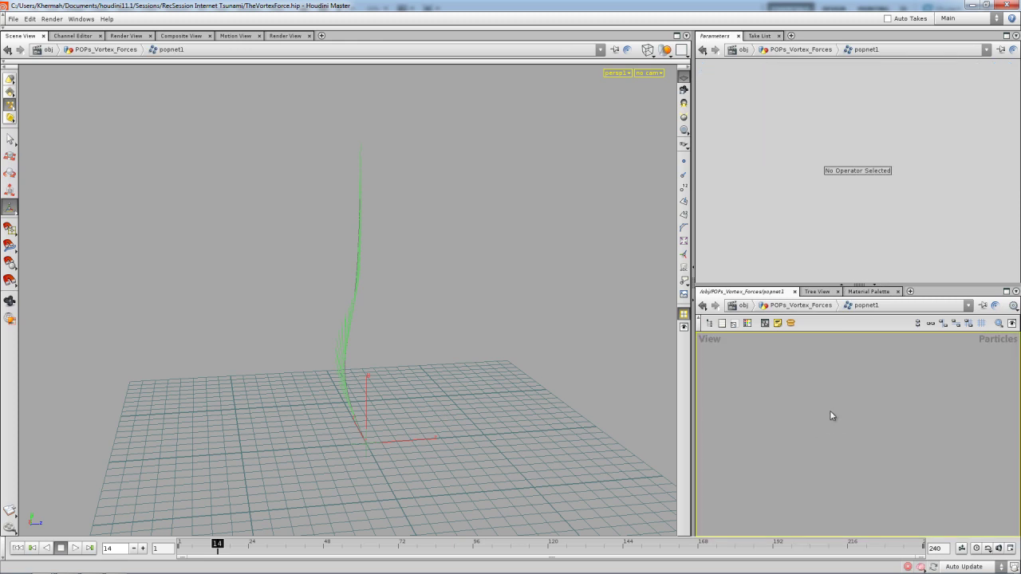
{"action": "key", "text": "Tab"}
{"action": "type", "text": "Source"}
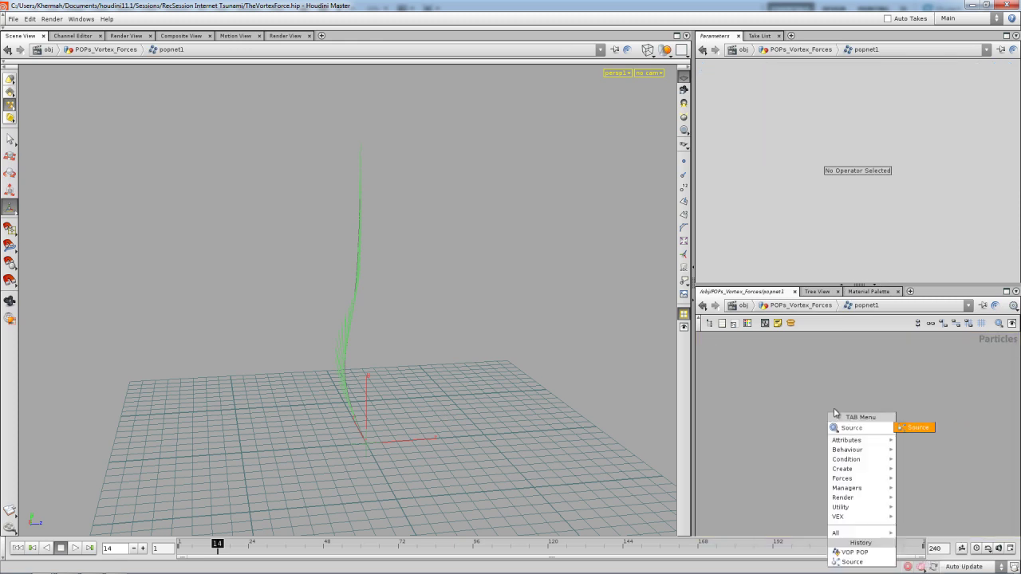
{"action": "left_click", "coordinate": [917, 428]}
{"action": "left_click", "coordinate": [843, 399]}
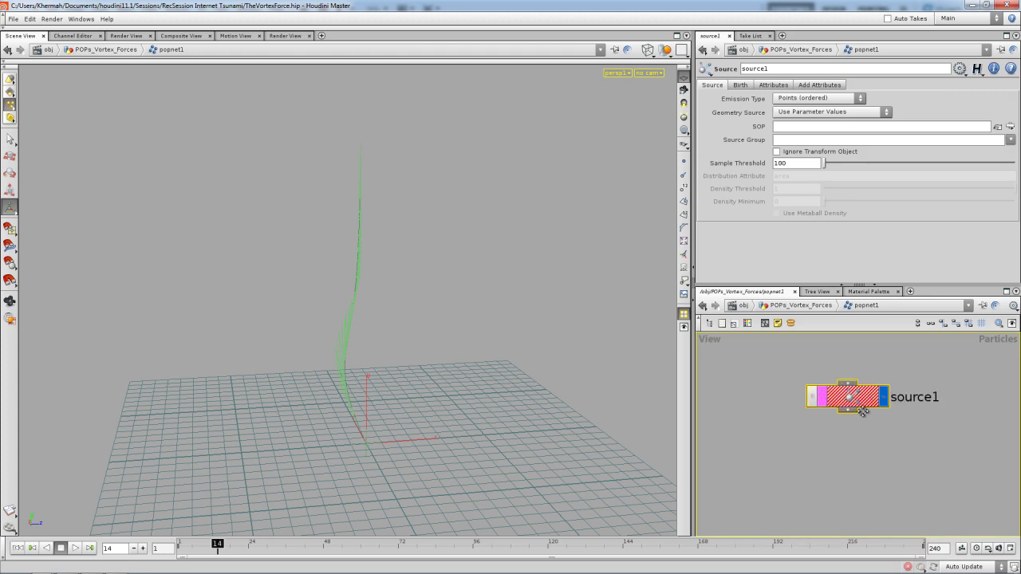
Step: Set source1's Emission Type to Surfaces (random) and its Geometry Source to Use First Context Geometry
{"action": "left_click", "coordinate": [815, 98]}
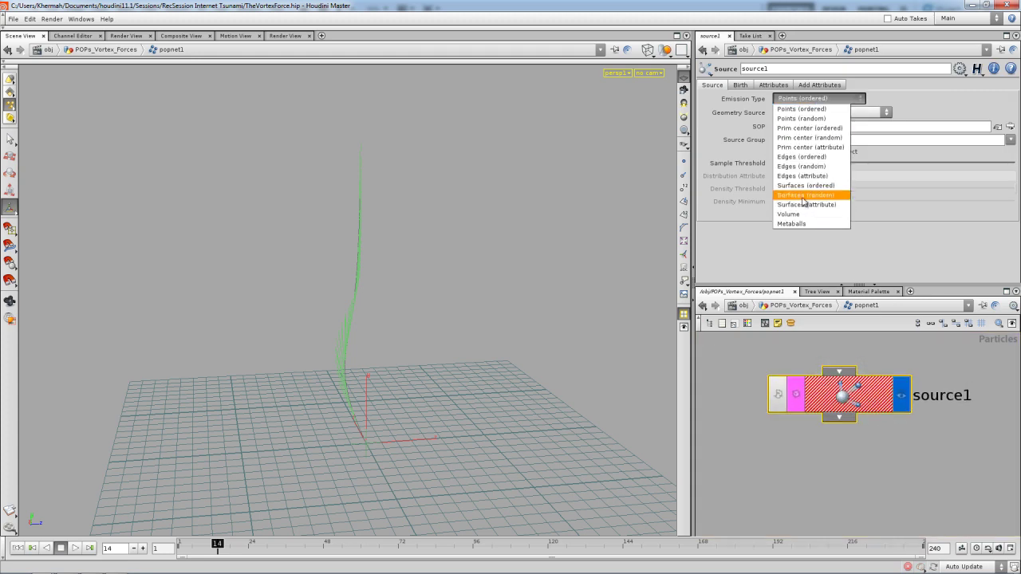
{"action": "left_click", "coordinate": [812, 196]}
{"action": "left_click", "coordinate": [801, 113]}
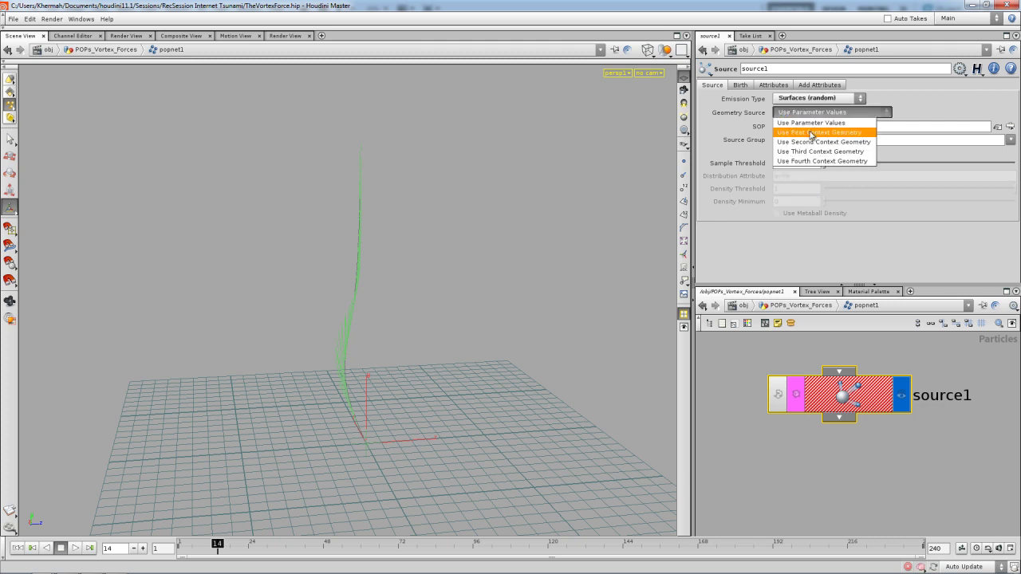
{"action": "left_click", "coordinate": [805, 132]}
{"action": "key", "text": "space"}
{"action": "left_click_drag", "start_coordinate": [452, 382], "coordinate": [526, 375]}
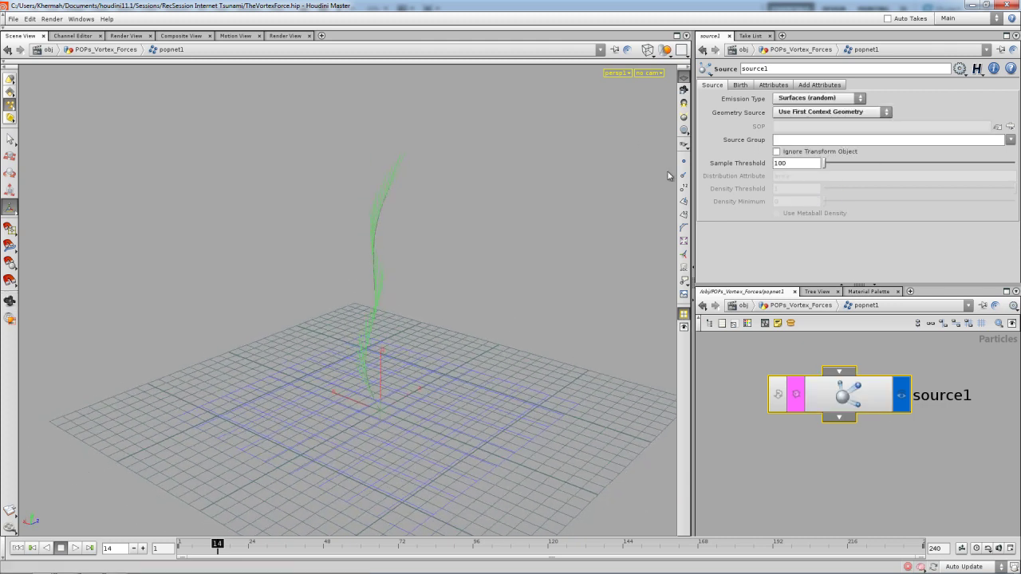
{"action": "key", "text": "space"}
{"action": "left_click_drag", "start_coordinate": [556, 192], "coordinate": [538, 214]}
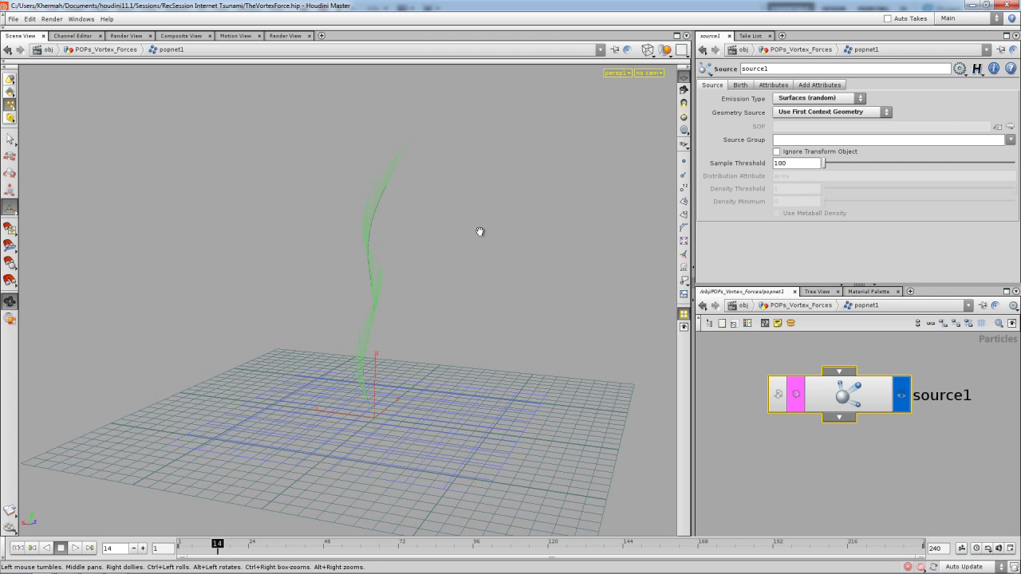
{"action": "left_click_drag", "start_coordinate": [479, 230], "coordinate": [539, 245]}
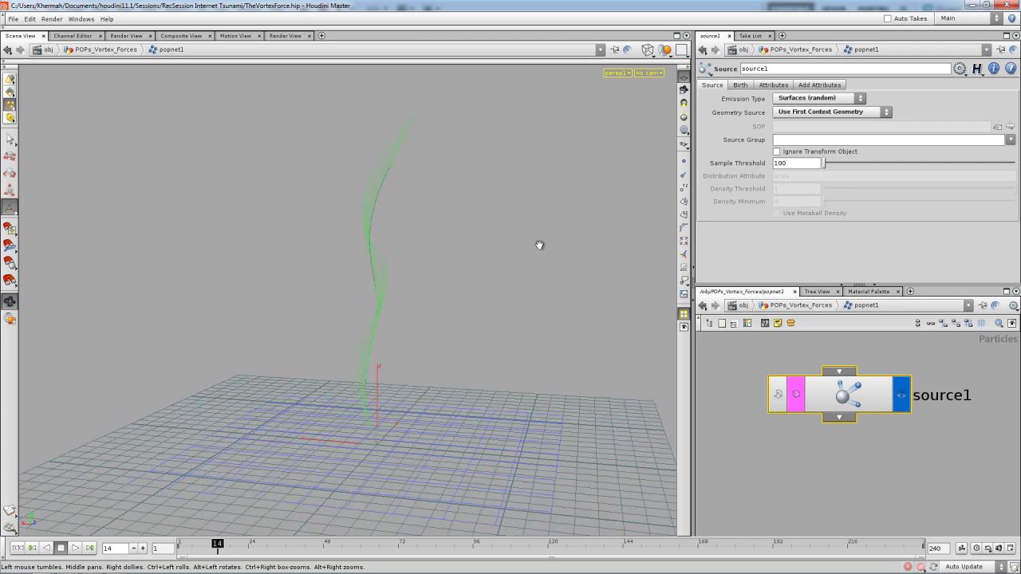
Step: Set source1's birth parameters to Const. Birth Rate 1000, Life Expectancy 5.6 and Life Variance 1.5
{"action": "left_click", "coordinate": [741, 85]}
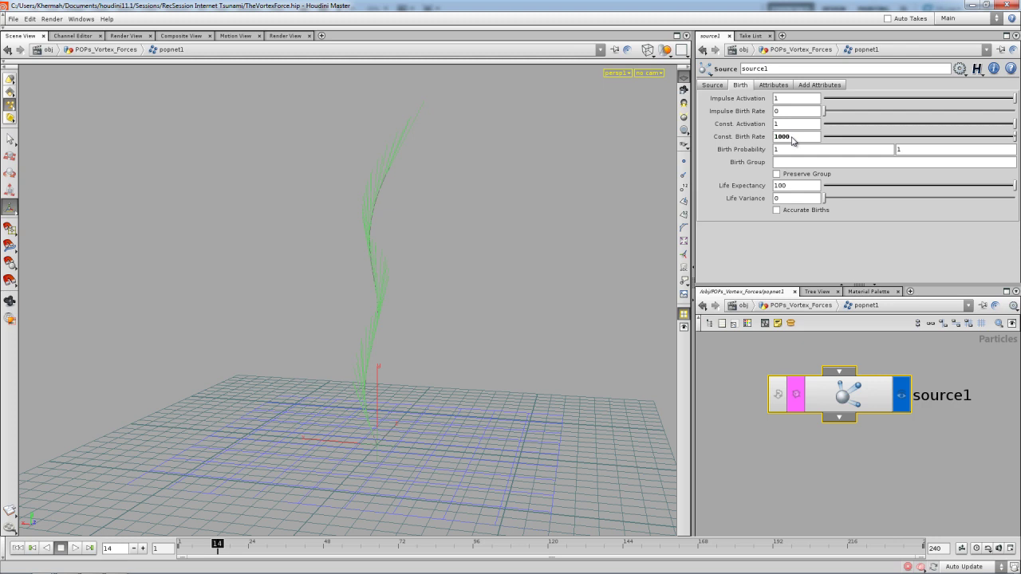
{"action": "left_click", "coordinate": [835, 186]}
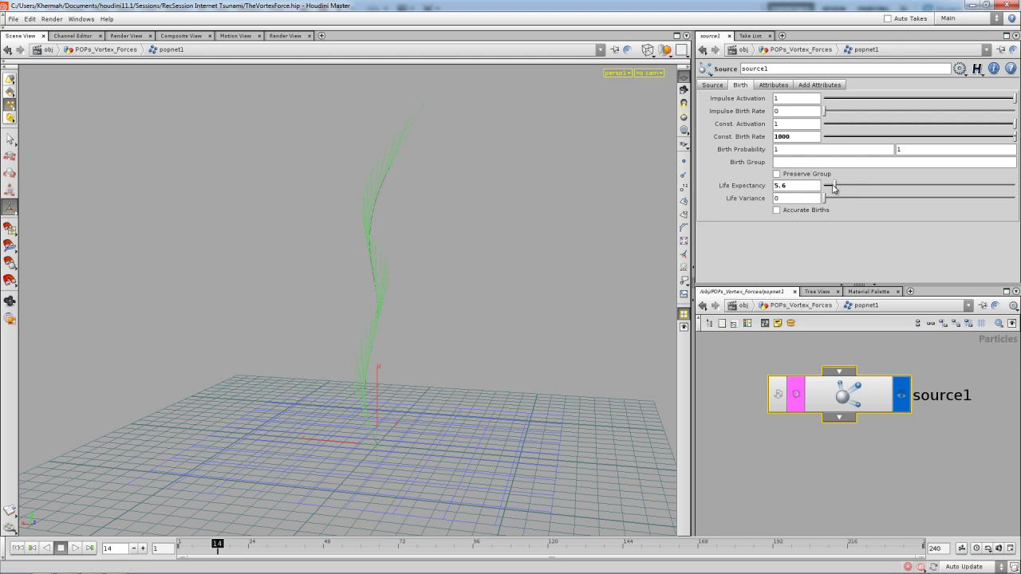
{"action": "left_click", "coordinate": [853, 198]}
{"action": "left_click_drag", "start_coordinate": [862, 198], "coordinate": [882, 200]}
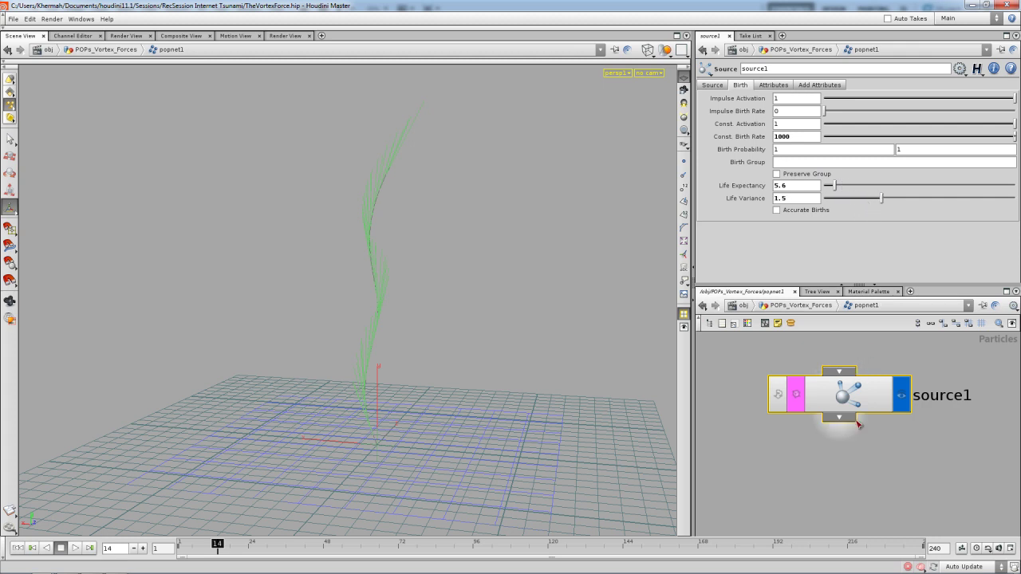
Step: Add a VOP POP node below source1, connect source1's output to it and display the new node
{"action": "scroll", "coordinate": [857, 449], "scroll_direction": "down", "scroll_amount": 2}
{"action": "key", "text": "Tab"}
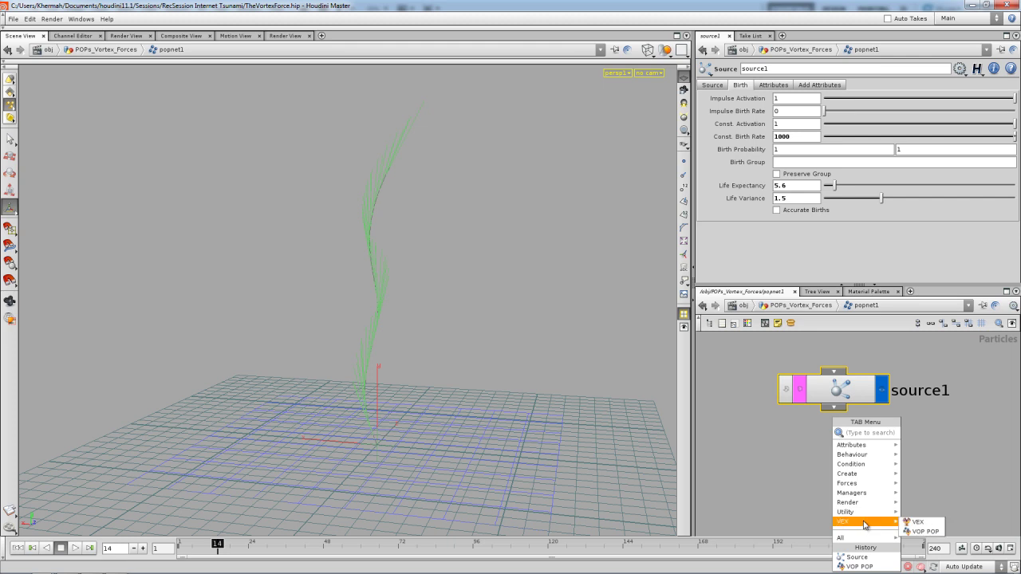
{"action": "left_click", "coordinate": [859, 566]}
{"action": "left_click", "coordinate": [837, 492]}
{"action": "left_click_drag", "start_coordinate": [833, 407], "coordinate": [835, 475]}
{"action": "left_click", "coordinate": [882, 492]}
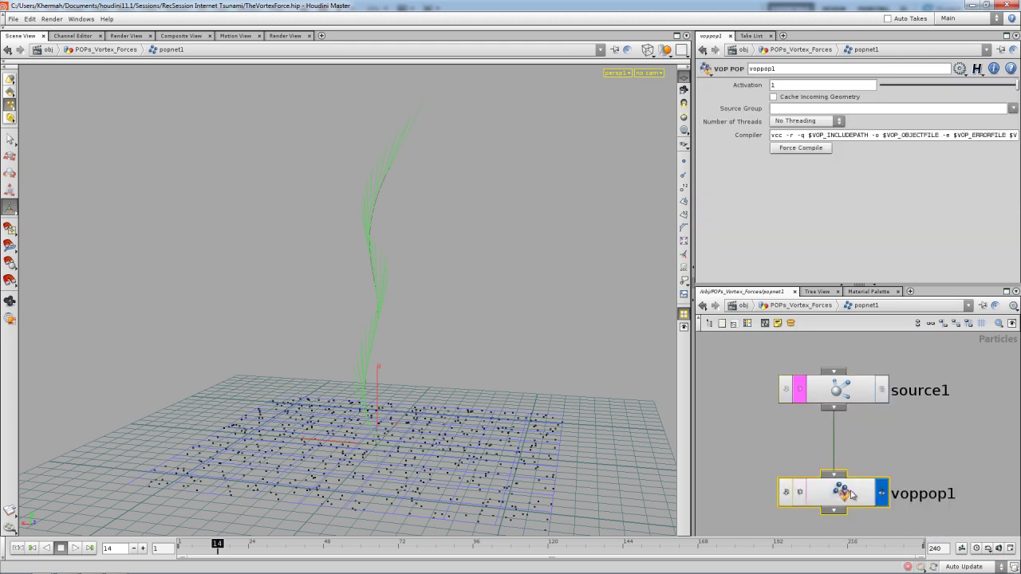
{"action": "mouse_move", "coordinate": [438, 344]}
{"action": "left_mouse_down", "text": "alt"}
{"action": "mouse_move", "coordinate": [457, 376]}
{"action": "mouse_move", "coordinate": [426, 376]}
{"action": "mouse_move", "coordinate": [447, 359]}
{"action": "left_mouse_up", "text": "alt"}
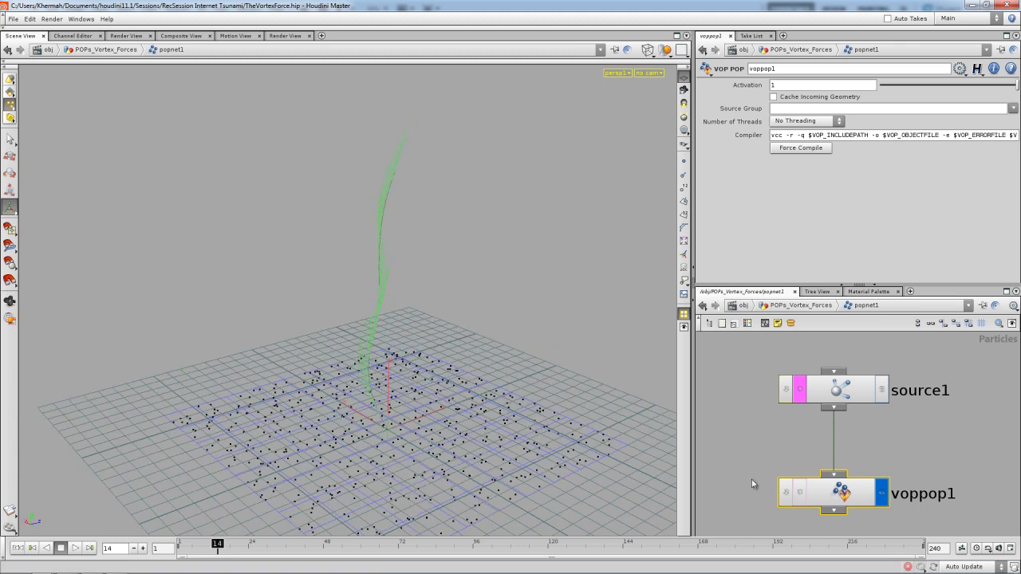
Step: Go inside voppop1, maximize the network view and spread global1 and output1 far apart to make room between them
{"action": "double_click", "coordinate": [825, 492]}
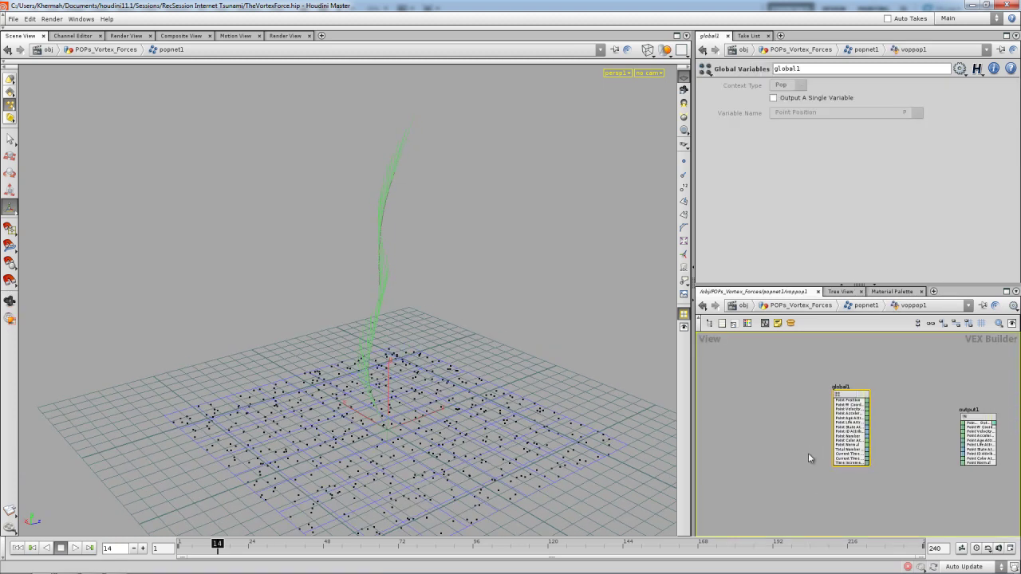
{"action": "left_click_drag", "start_coordinate": [852, 391], "coordinate": [722, 399]}
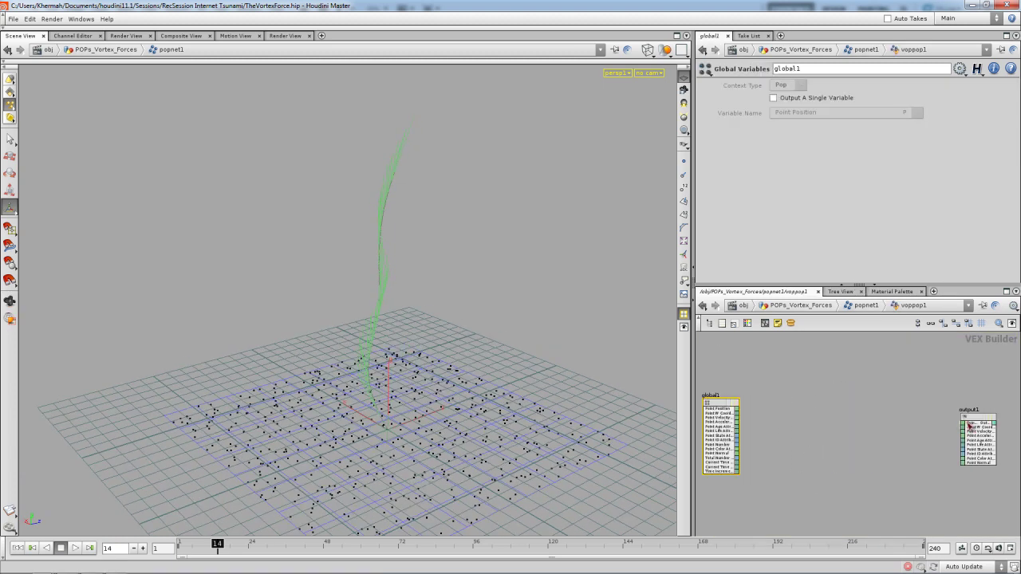
{"action": "left_click_drag", "start_coordinate": [973, 418], "coordinate": [1001, 415]}
{"action": "left_click", "coordinate": [830, 424]}
{"action": "key", "text": "ctrl+b"}
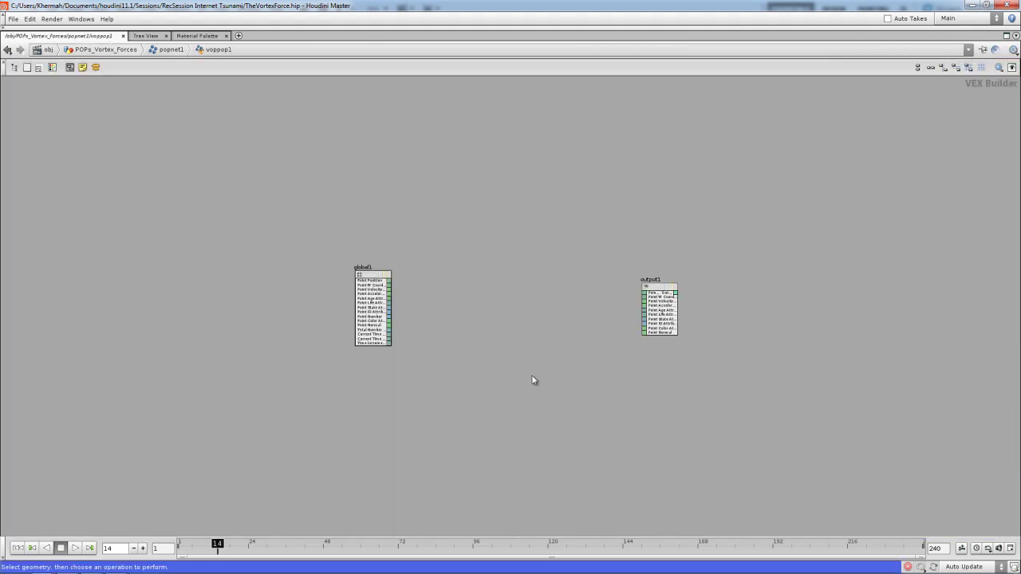
{"action": "left_click_drag", "start_coordinate": [655, 290], "coordinate": [795, 289]}
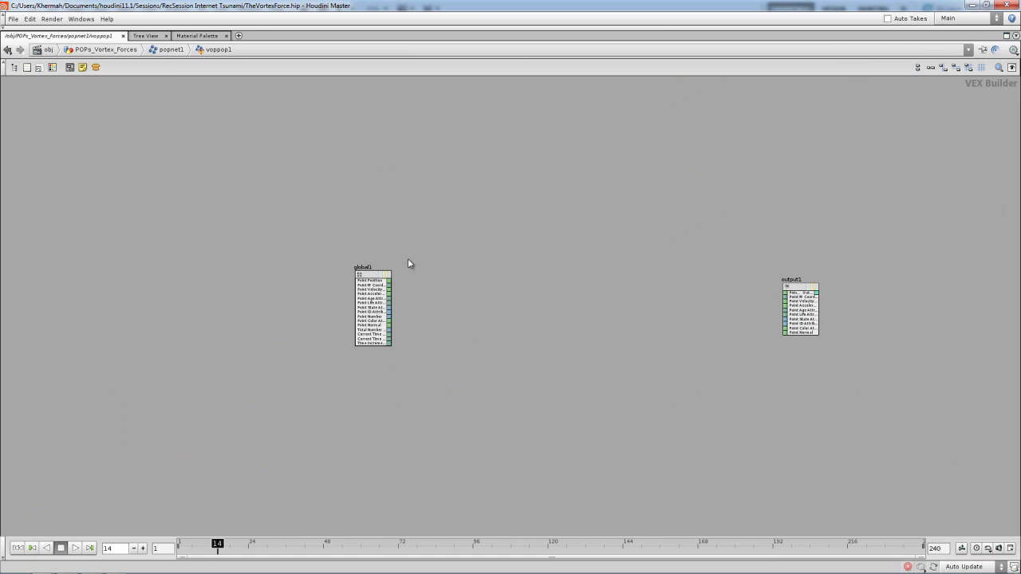
{"action": "left_click_drag", "start_coordinate": [362, 275], "coordinate": [323, 276]}
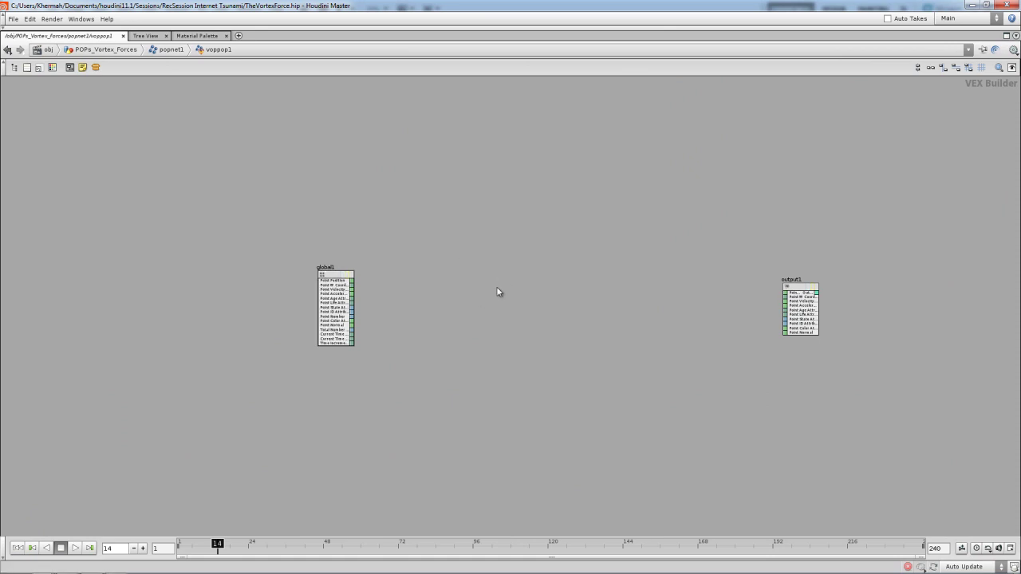
Step: Show the scene's node tree beside the network and jump to the Force_Reference node in The_Vortex_Force
{"action": "key", "text": "shift+w"}
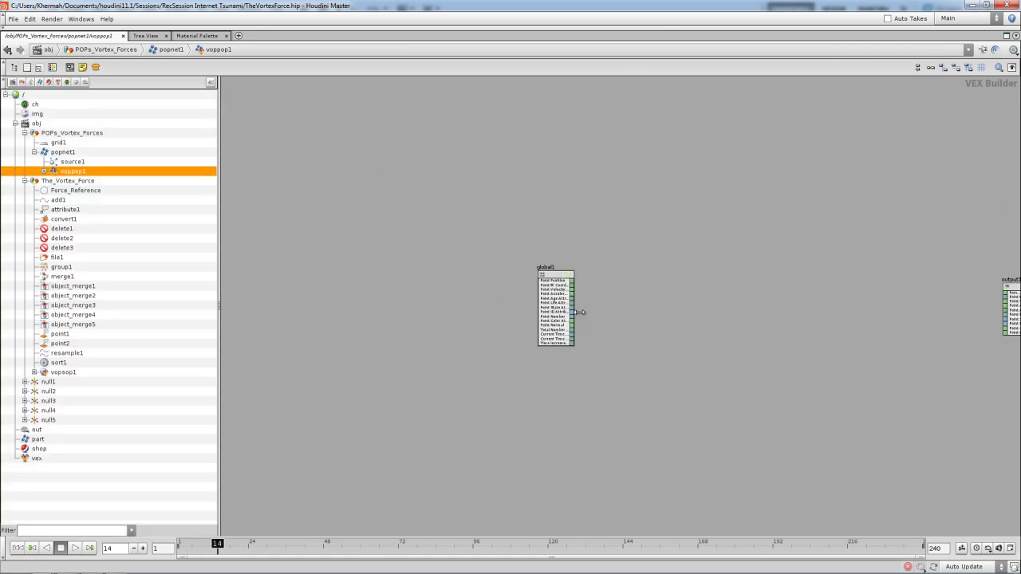
{"action": "middle_click_drag", "start_coordinate": [438, 168], "coordinate": [324, 187]}
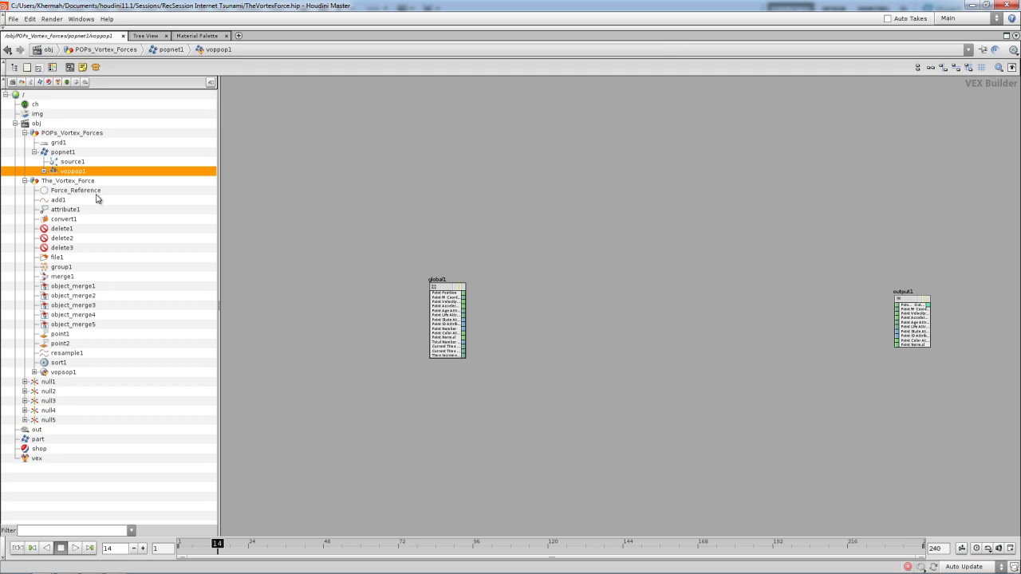
{"action": "left_click", "coordinate": [85, 190]}
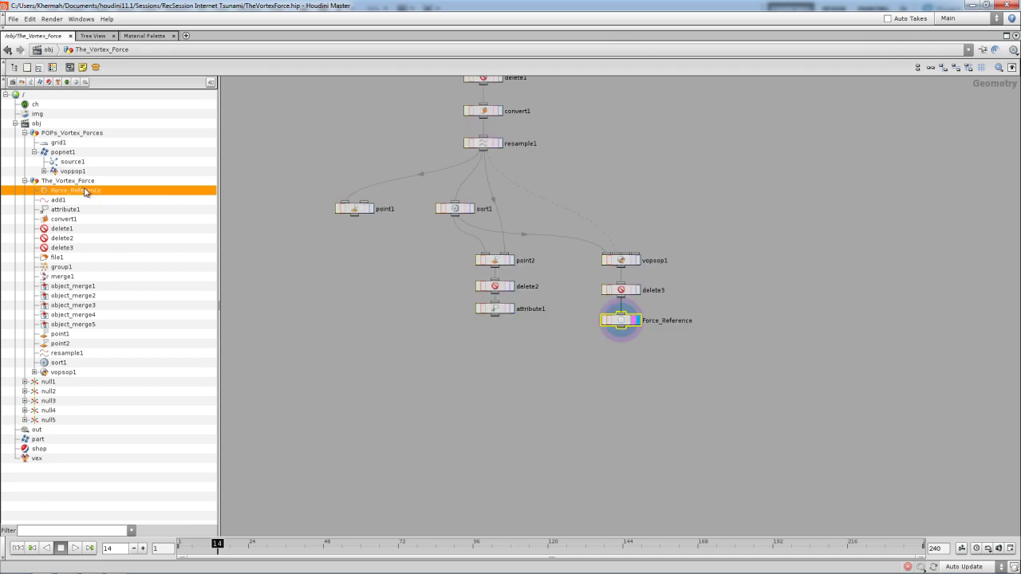
{"action": "right_click_drag", "start_coordinate": [630, 307], "coordinate": [638, 314]}
{"action": "middle_click_drag", "start_coordinate": [573, 308], "coordinate": [603, 387]}
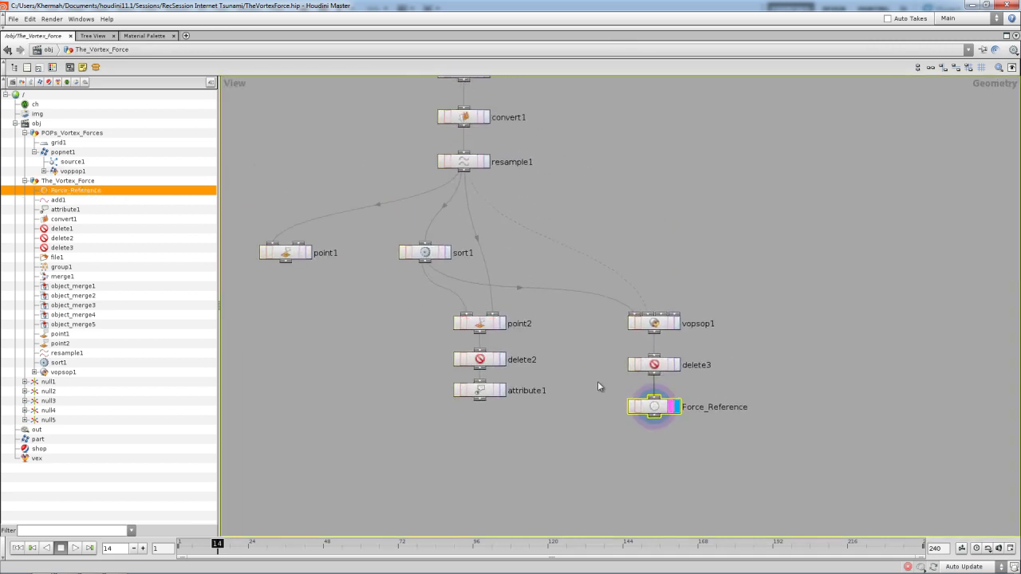
Step: Reposition the chain of vopsop1, delete3 and Force_Reference together, clear of the point2 branch
{"action": "left_click_drag", "start_coordinate": [608, 337], "coordinate": [598, 287]}
{"action": "left_click_drag", "start_coordinate": [656, 405], "coordinate": [588, 453]}
{"action": "left_click_drag", "start_coordinate": [587, 389], "coordinate": [644, 338]}
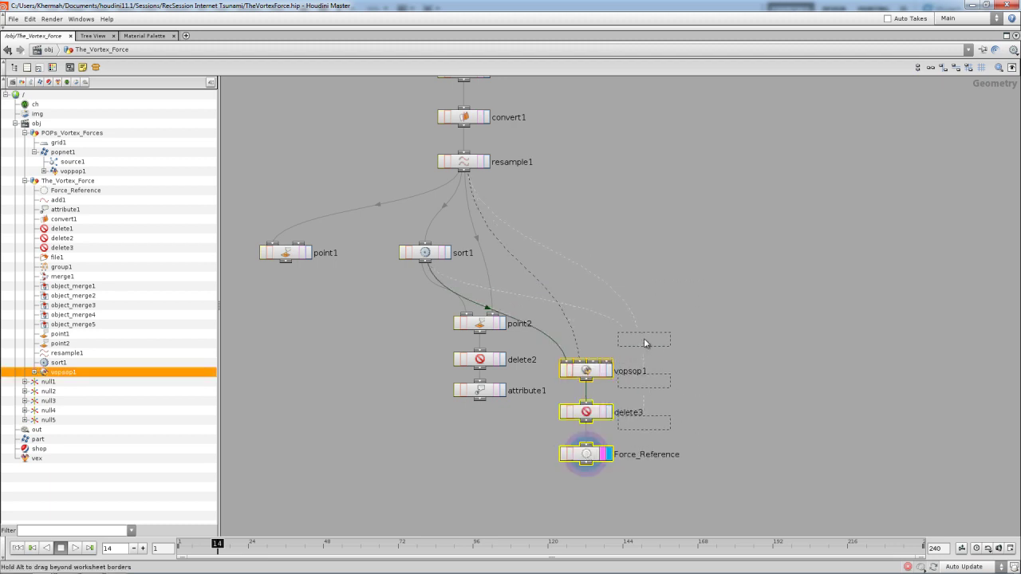
Step: Review the sort1 and point2 branch, the point1 node and the vopsop1 chain ending in Force_Reference
{"action": "left_click", "coordinate": [526, 440]}
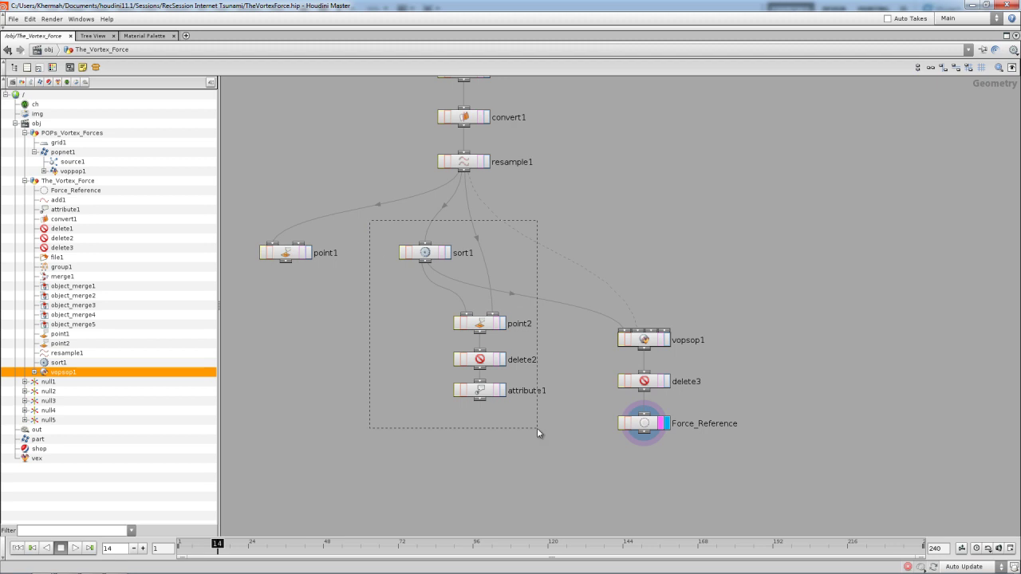
{"action": "left_click_drag", "start_coordinate": [537, 428], "coordinate": [537, 428]}
{"action": "left_click", "coordinate": [489, 453]}
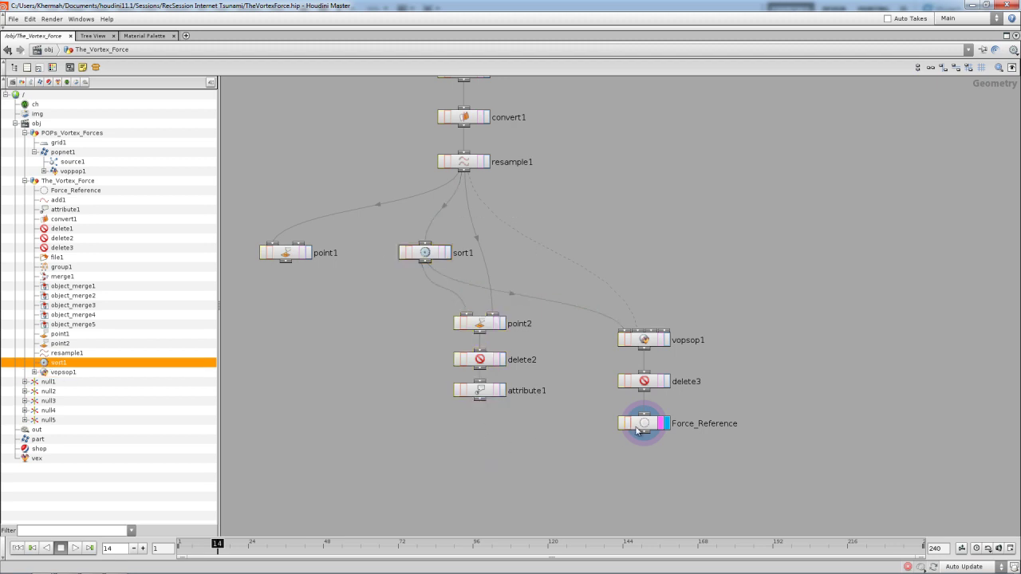
{"action": "left_click", "coordinate": [638, 429]}
{"action": "left_click", "coordinate": [286, 254]}
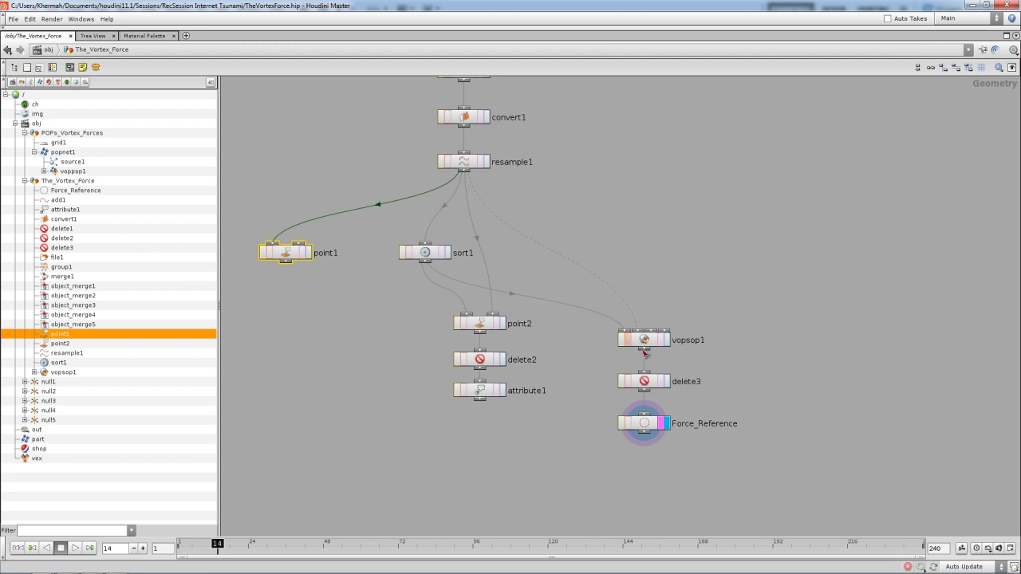
{"action": "left_click", "coordinate": [645, 428]}
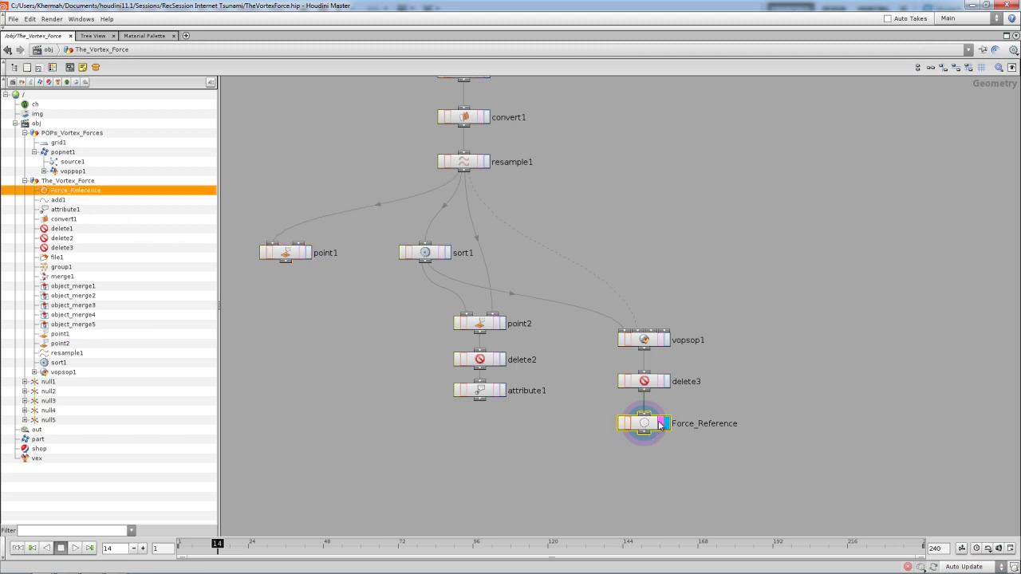
{"action": "left_click_drag", "start_coordinate": [600, 309], "coordinate": [694, 467]}
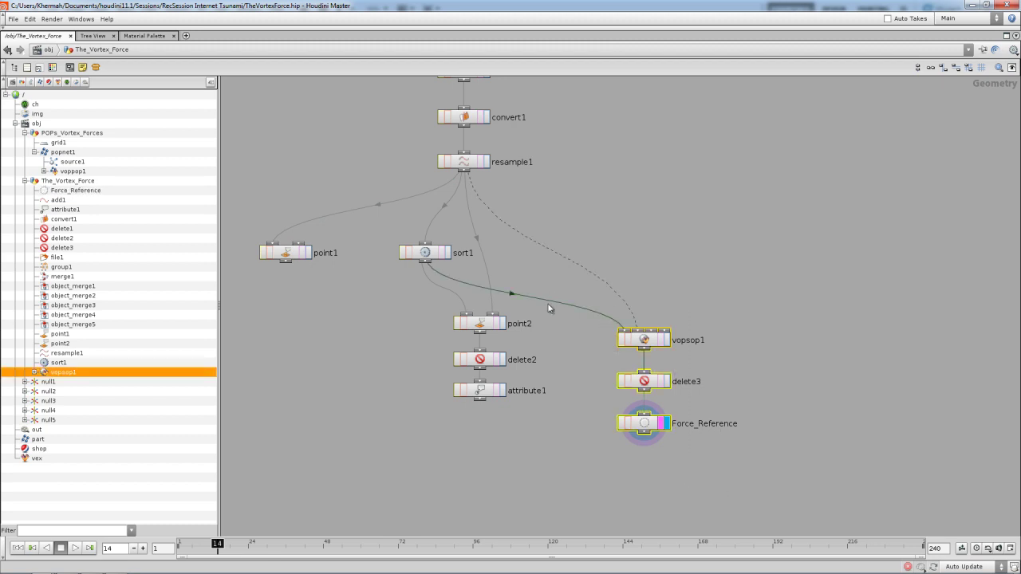
Step: Return to the voppop1 network inside popnet1 and frame its global1 and output1 nodes
{"action": "left_click", "coordinate": [537, 361]}
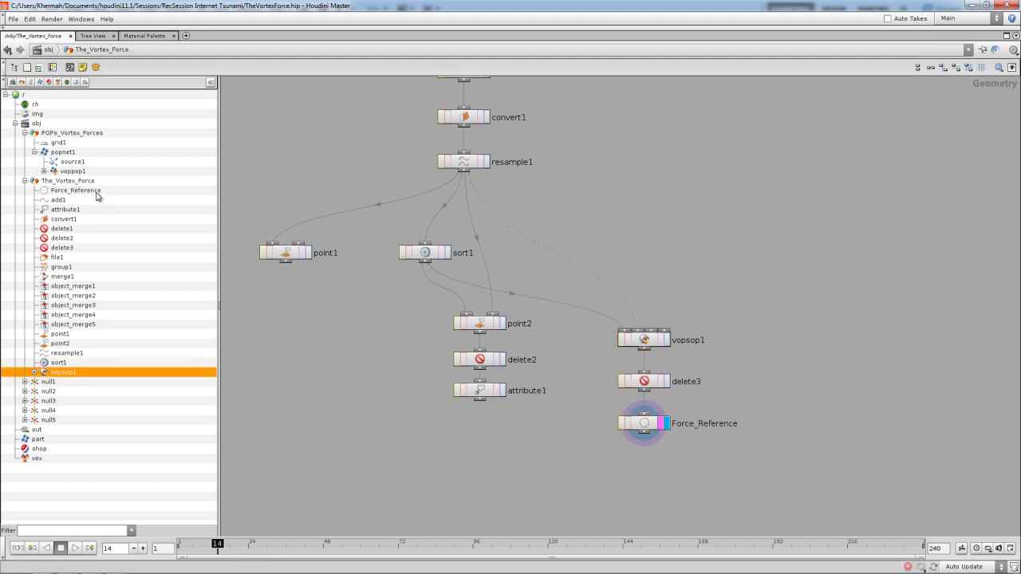
{"action": "left_click", "coordinate": [72, 171]}
{"action": "double_click", "coordinate": [609, 313]}
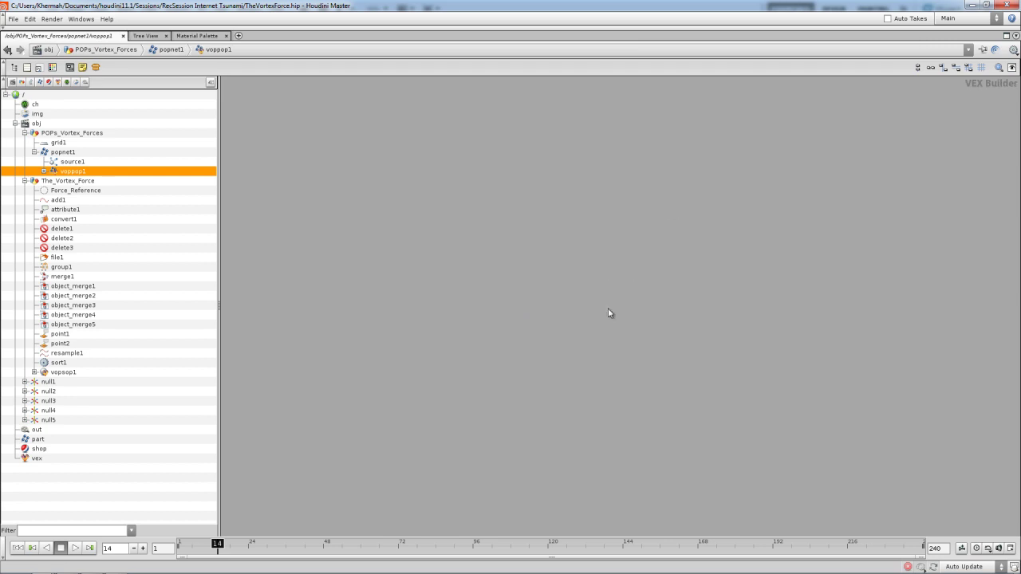
{"action": "key", "text": "h"}
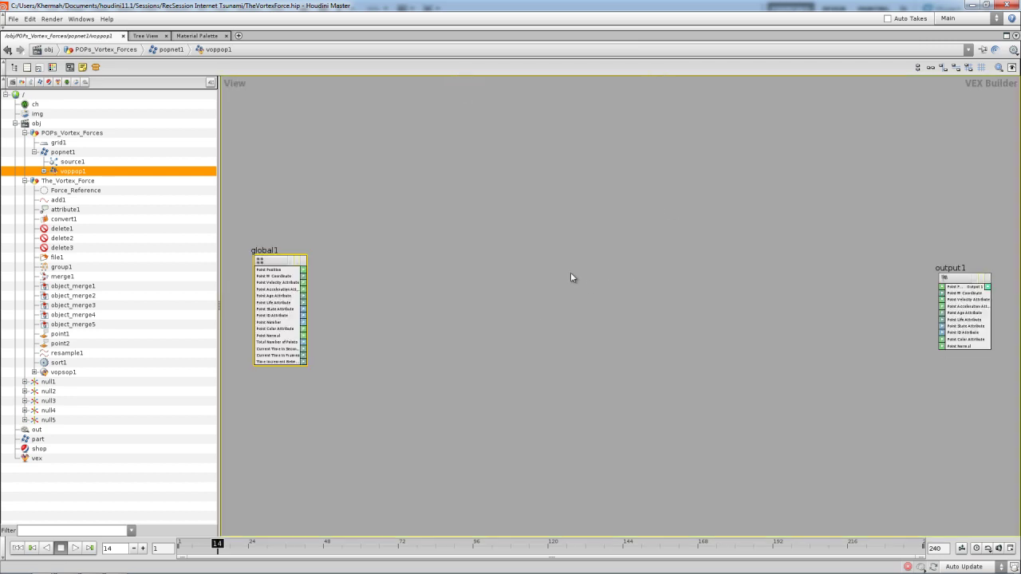
{"action": "middle_click_drag", "start_coordinate": [431, 281], "coordinate": [465, 294]}
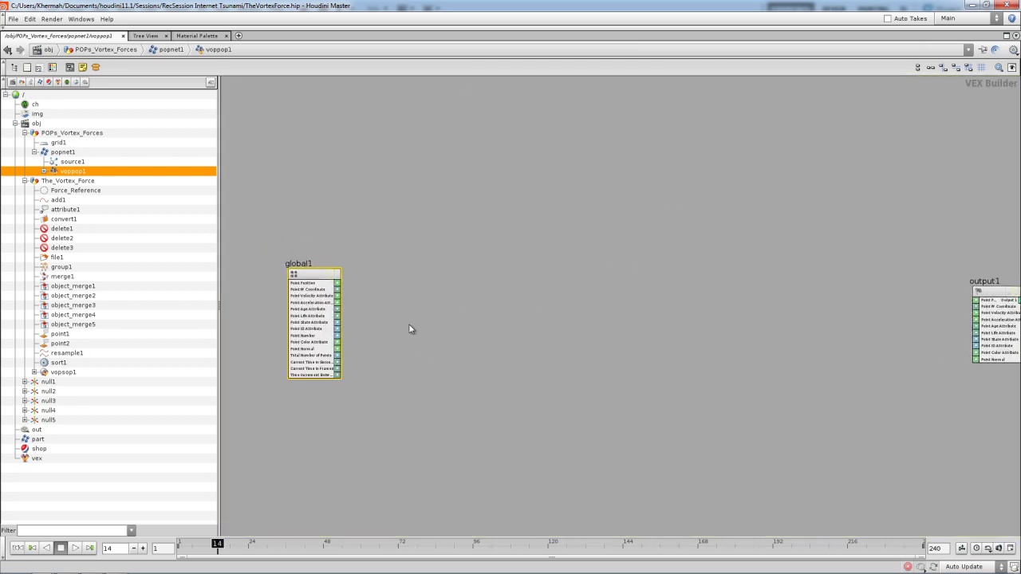
Step: Add a Point Cloud Open node between global1 and output1, placed just beside global1
{"action": "key", "text": "Tab"}
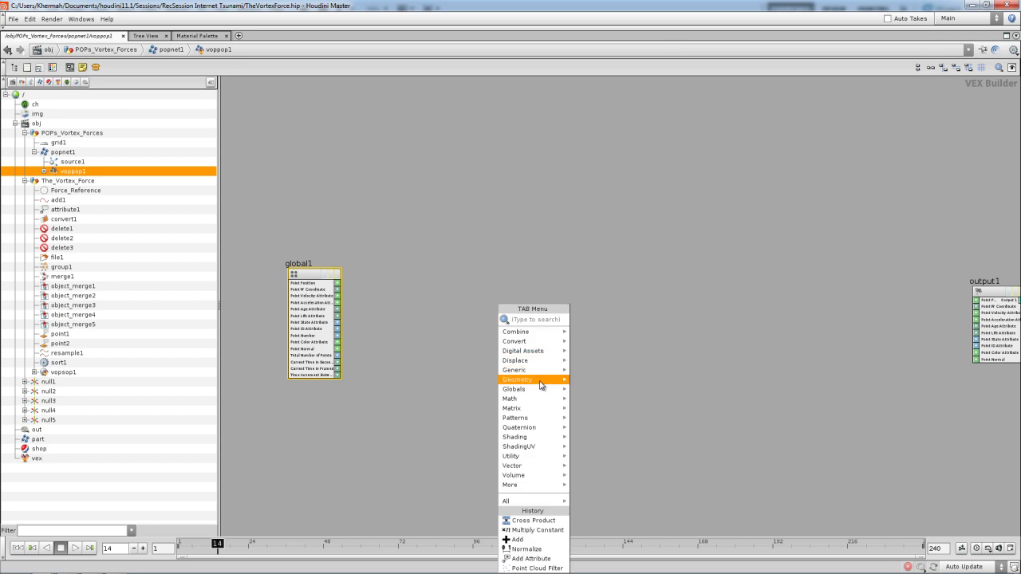
{"action": "mouse_move", "coordinate": [526, 379]}
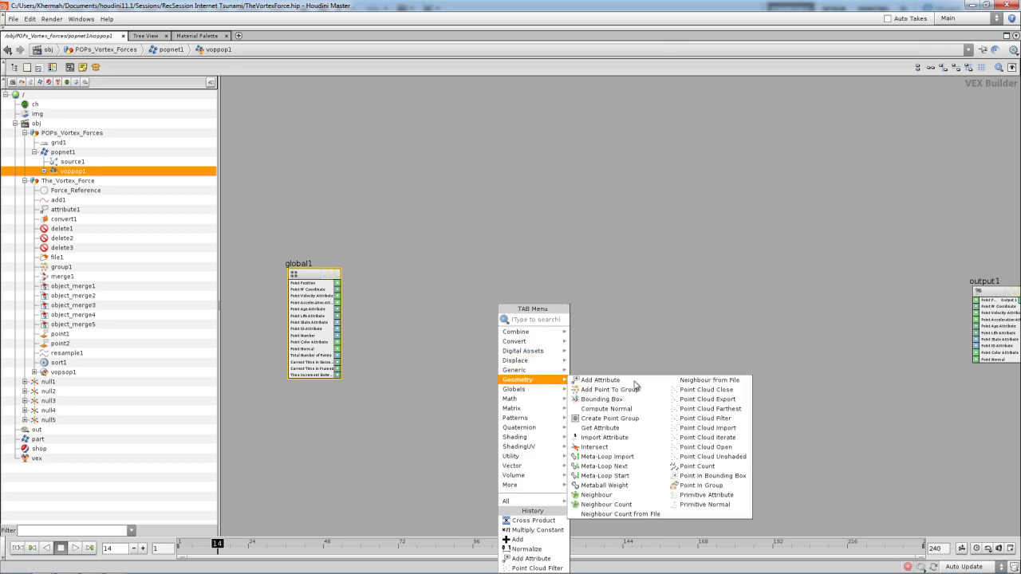
{"action": "left_click", "coordinate": [713, 447]}
{"action": "left_click", "coordinate": [489, 287]}
{"action": "left_click_drag", "start_coordinate": [487, 254], "coordinate": [440, 248]}
{"action": "right_click_drag", "start_coordinate": [368, 247], "coordinate": [425, 263], "text": "alt"}
{"action": "middle_click_drag", "start_coordinate": [439, 262], "coordinate": [496, 259], "text": "alt"}
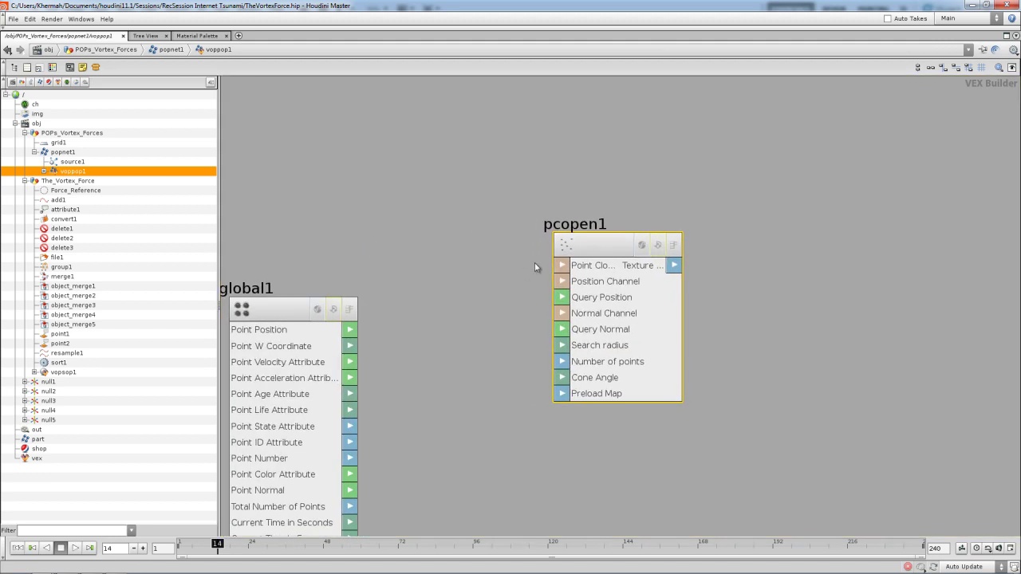
Step: Show the parameters of pcopen1 in the network view and promote its Point Cloud Texture input
{"action": "key", "text": "p"}
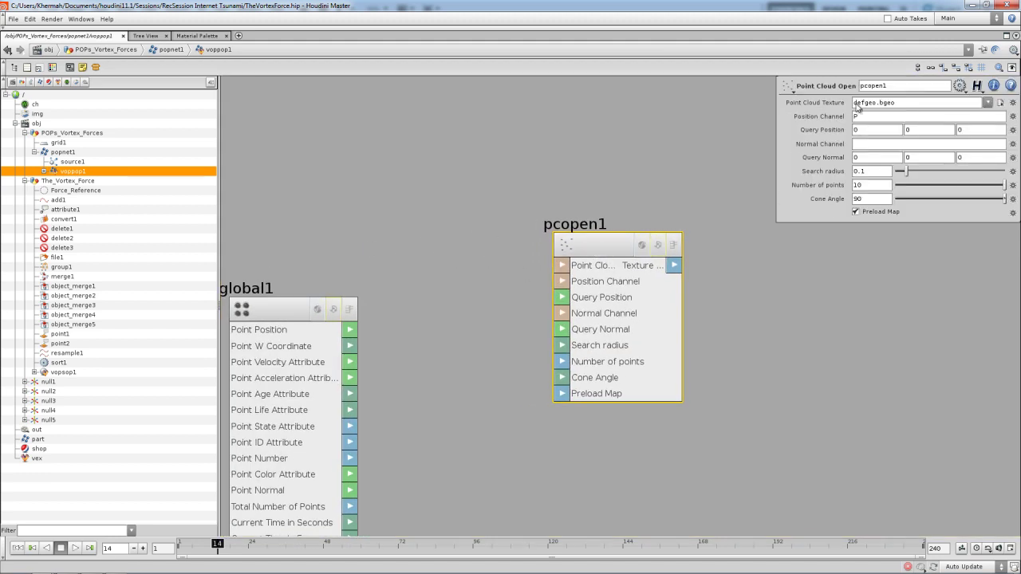
{"action": "double_click", "coordinate": [892, 106]}
{"action": "right_click", "coordinate": [561, 265]}
{"action": "left_click", "coordinate": [578, 270]}
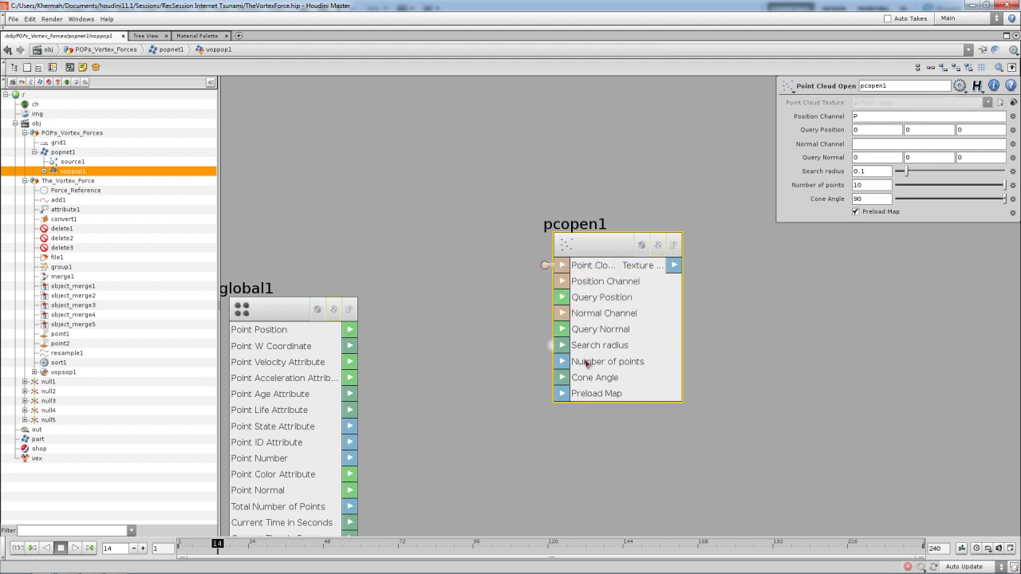
Step: Promote the Search radius and Number of points inputs of pcopen1 and move the node slightly higher
{"action": "right_click", "coordinate": [564, 345]}
{"action": "left_click", "coordinate": [597, 358]}
{"action": "right_click", "coordinate": [564, 362]}
{"action": "left_click", "coordinate": [595, 376]}
{"action": "left_click_drag", "start_coordinate": [603, 250], "coordinate": [608, 223]}
{"action": "scroll", "coordinate": [695, 264], "scroll_direction": "down", "scroll_amount": 1}
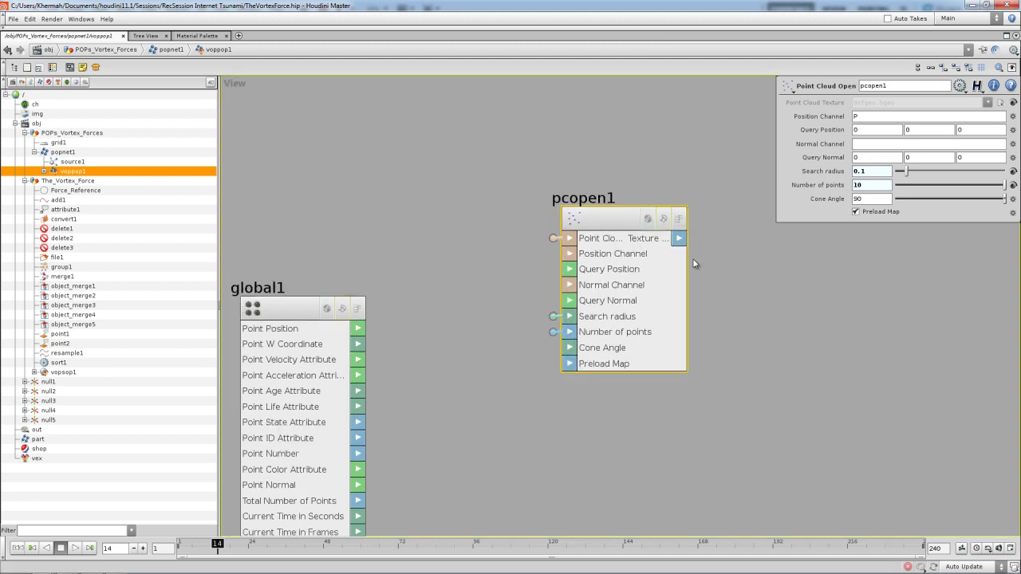
{"action": "scroll", "coordinate": [742, 280], "scroll_direction": "down", "scroll_amount": 1}
{"action": "middle_click_drag", "start_coordinate": [746, 279], "coordinate": [766, 305]}
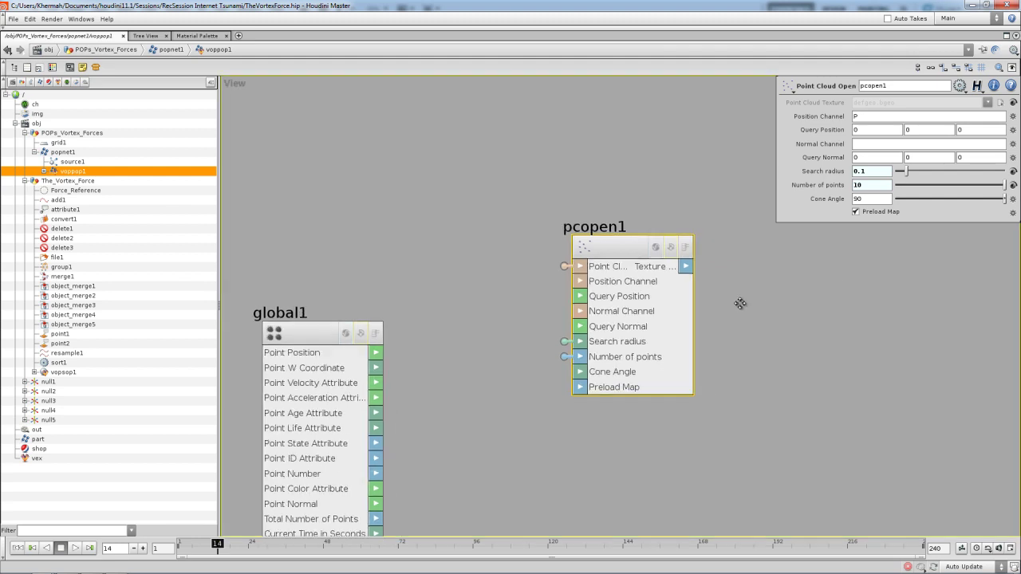
Step: Go up to popnet1, restore the full pane layout, open a Textport and hide the network's parameter overlay and node tree
{"action": "key", "text": "u"}
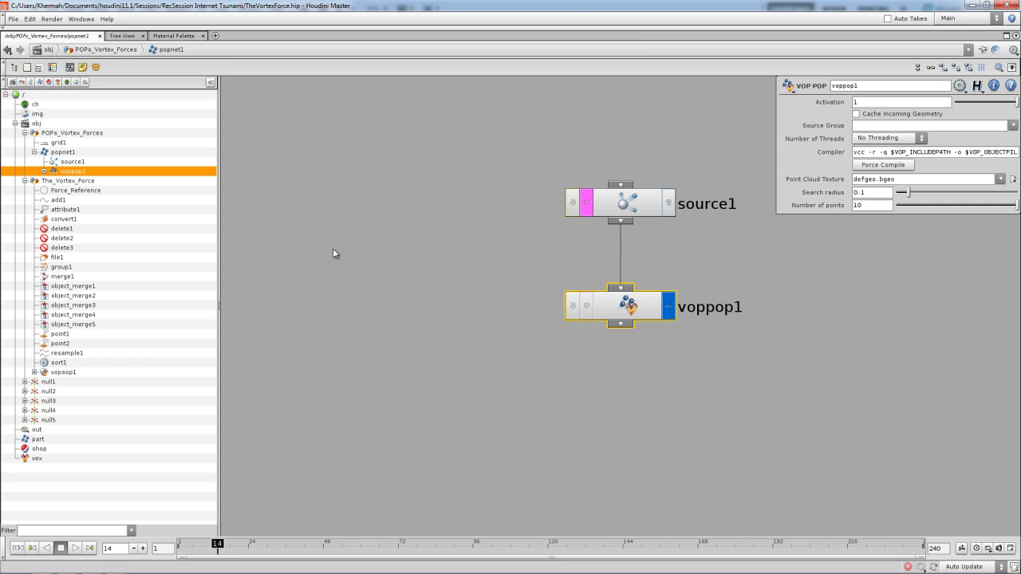
{"action": "key", "text": "ctrl+b"}
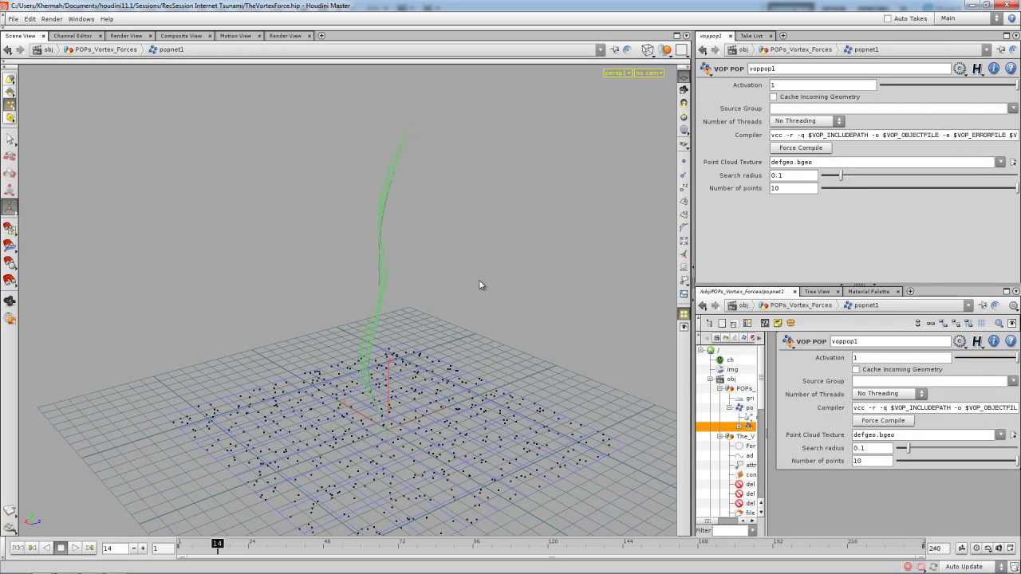
{"action": "key", "text": "alt+shift+t"}
{"action": "left_click_drag", "start_coordinate": [470, 246], "coordinate": [441, 258]}
{"action": "key", "text": "p"}
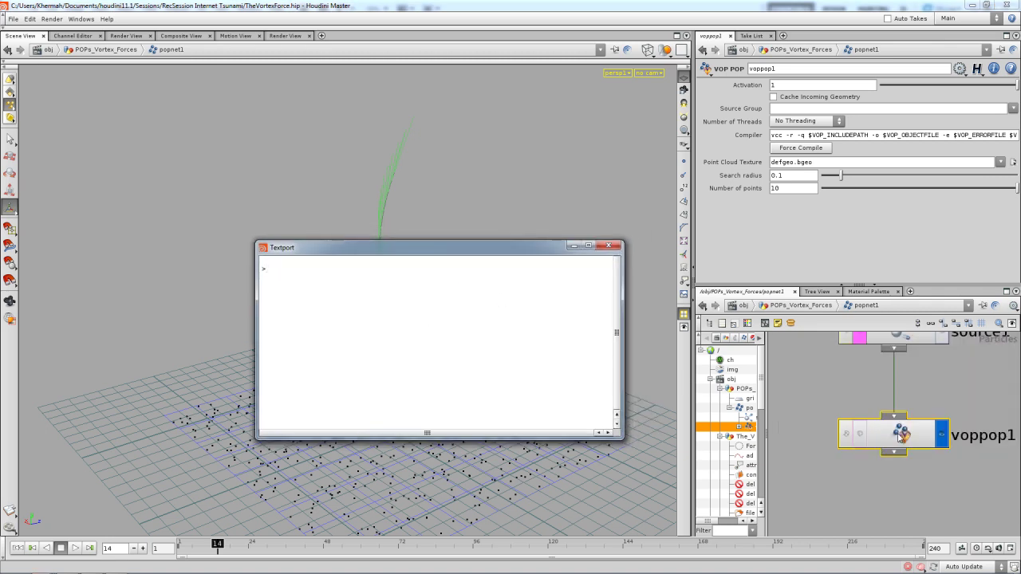
{"action": "key", "text": "shift+w"}
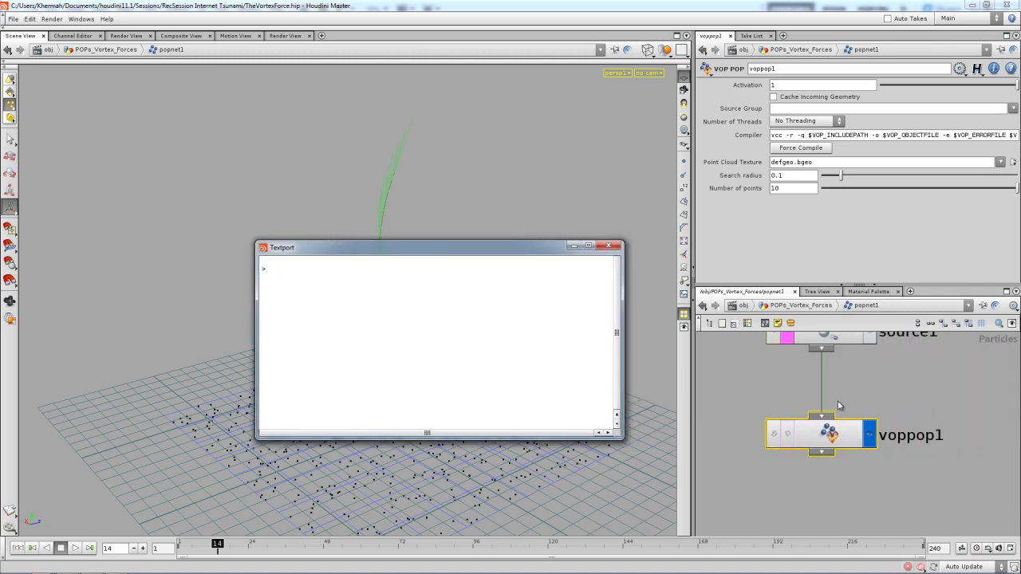
Step: Switch the network to The_Vortex_Force and select its Force_Reference null
{"action": "left_click", "coordinate": [810, 306]}
{"action": "left_click", "coordinate": [802, 305]}
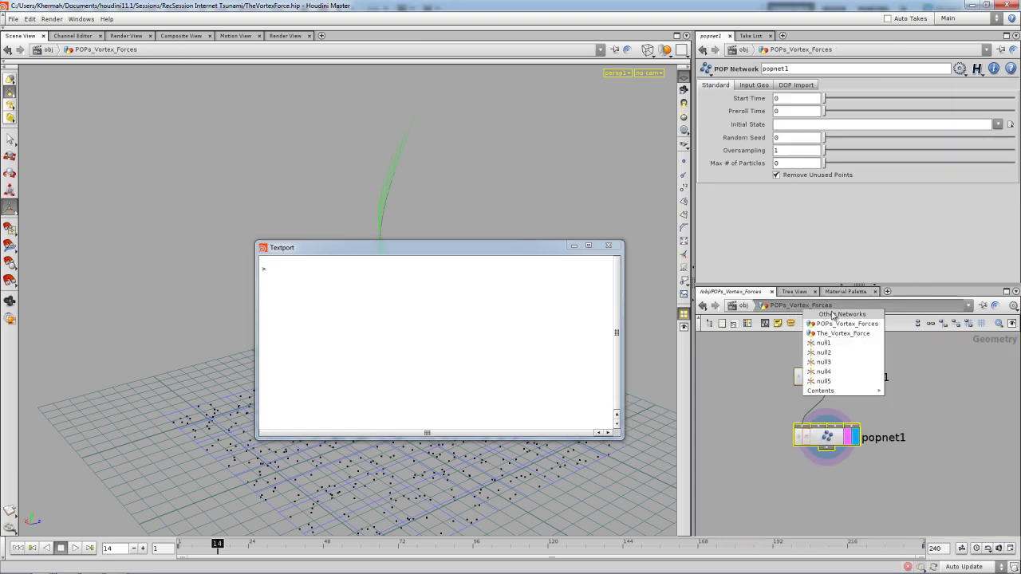
{"action": "left_click", "coordinate": [845, 339]}
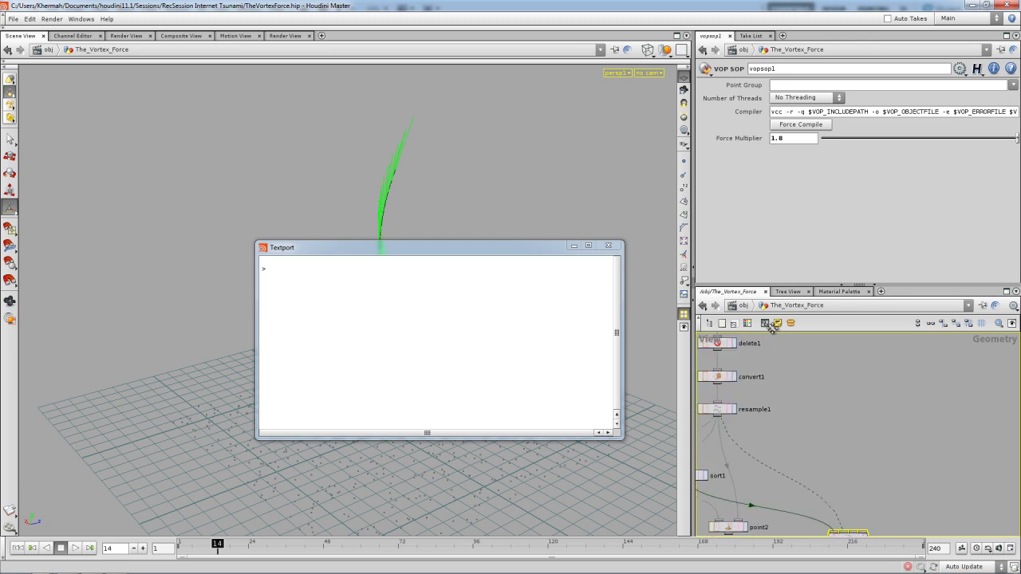
{"action": "left_click", "coordinate": [808, 446]}
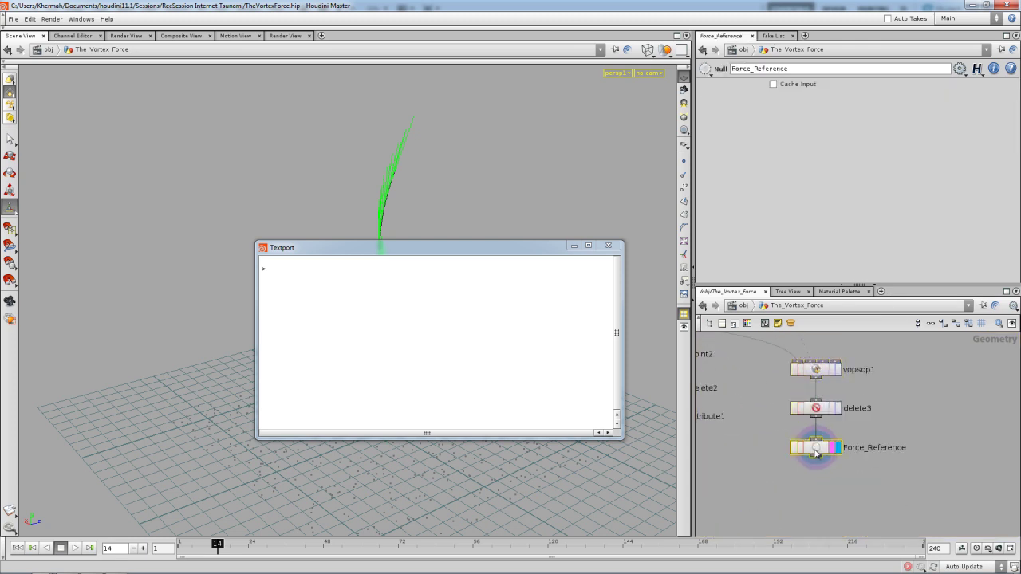
Step: Change the Textport's working location to the Force_Reference node with cd /obj/The_Vortex_Force/Force_Reference
{"action": "left_click", "coordinate": [375, 369]}
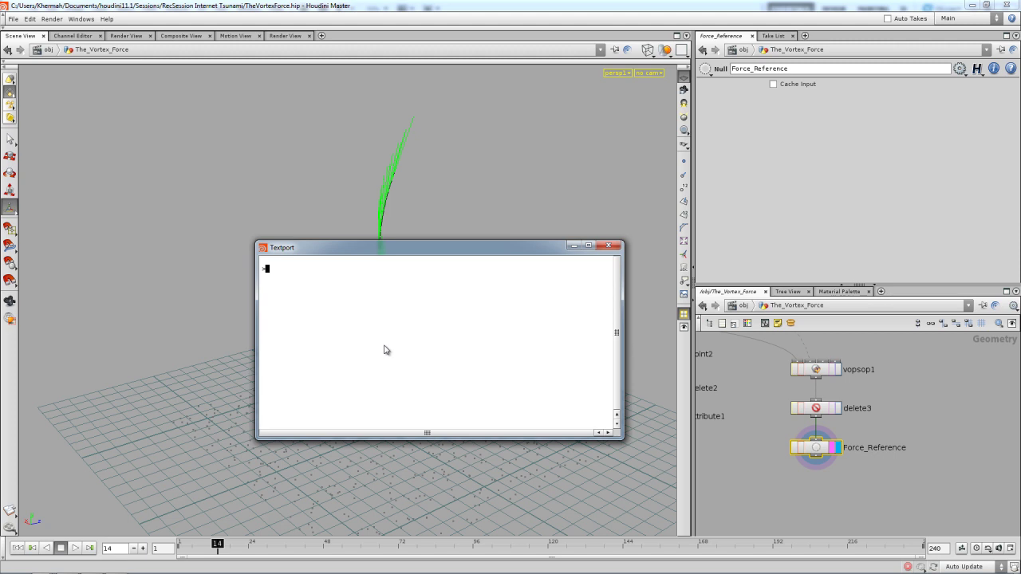
{"action": "type", "text": "cd "}
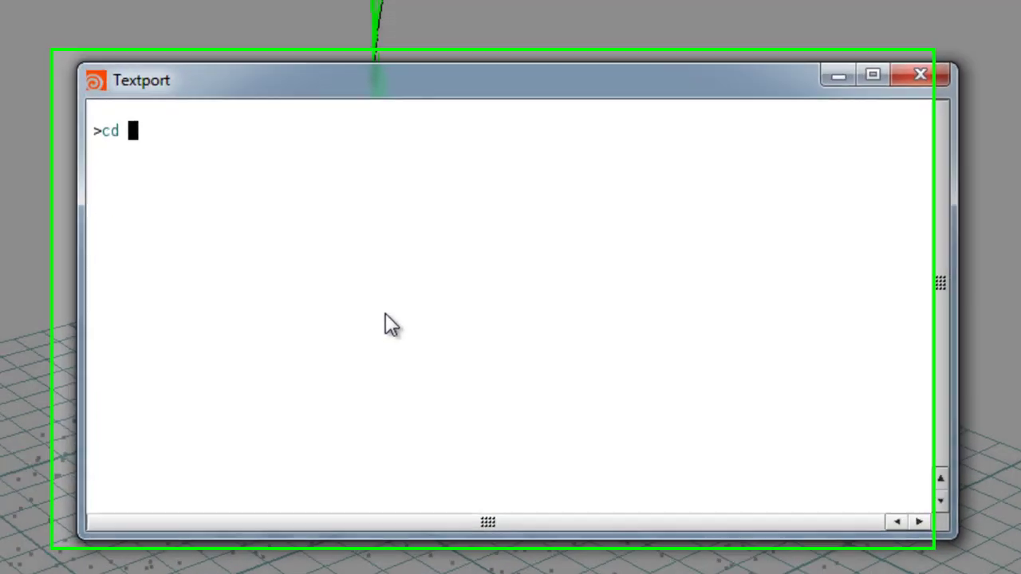
{"action": "type", "text": "/o"}
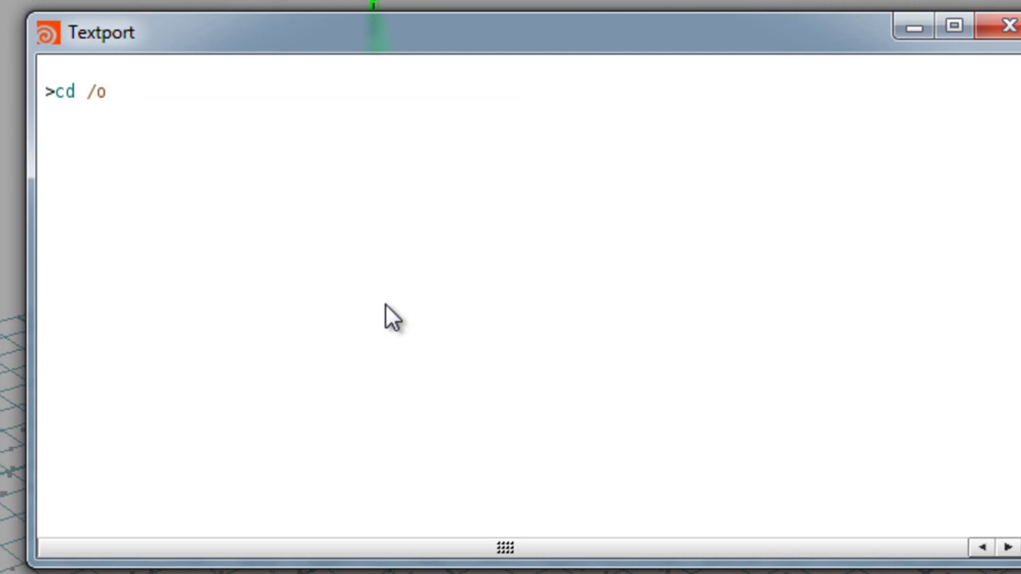
{"action": "type", "text": "bj"}
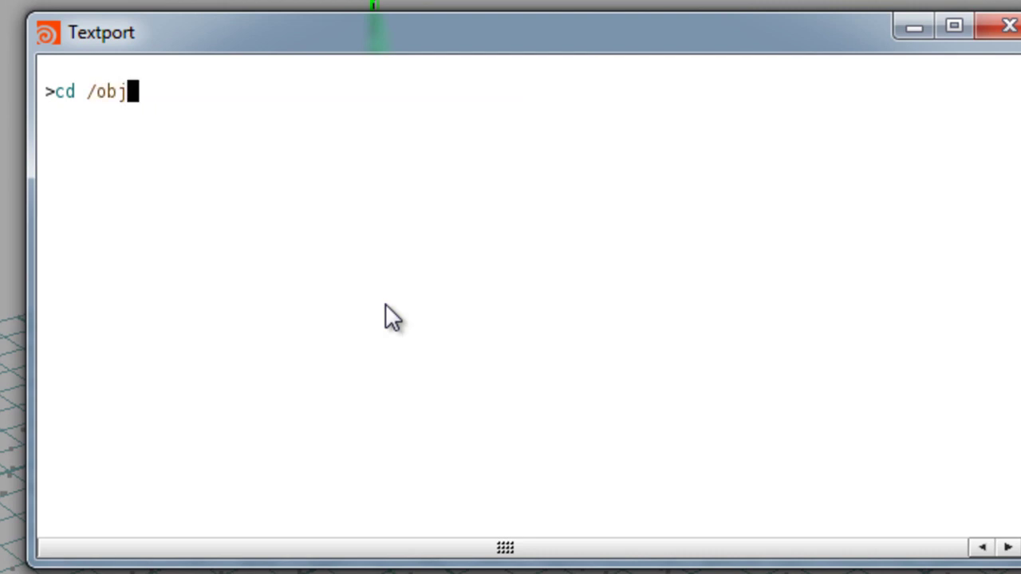
{"action": "type", "text": "/Th"}
{"action": "key", "text": "Down"}
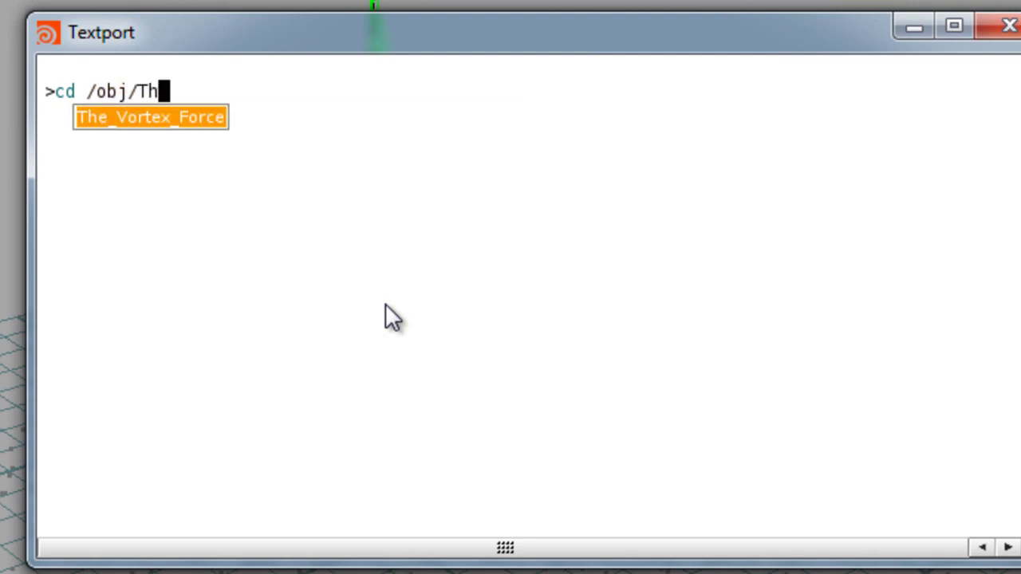
{"action": "key", "text": "Return"}
{"action": "type", "text": "/R"}
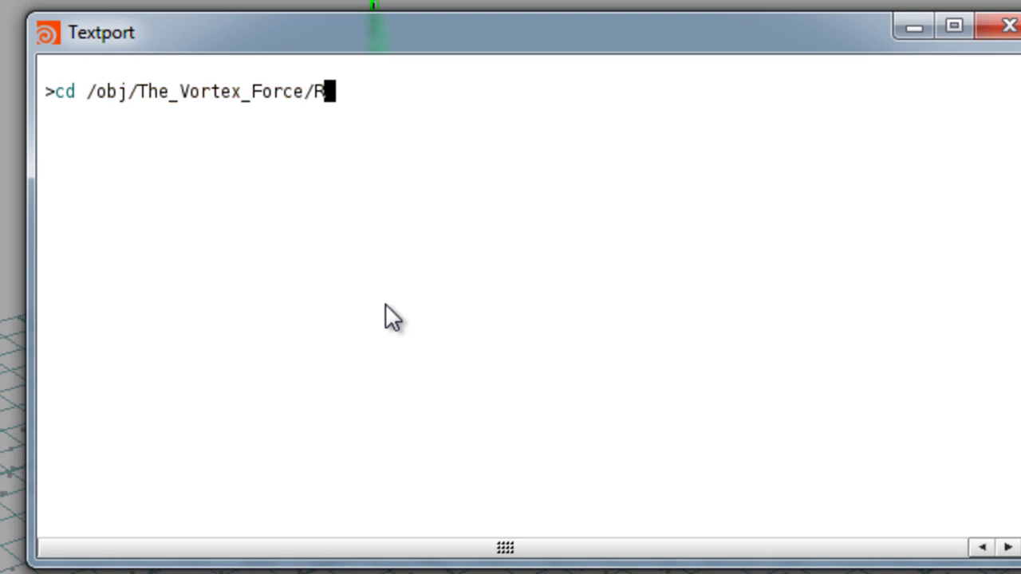
{"action": "key", "text": "Down"}
{"action": "key", "text": "Return"}
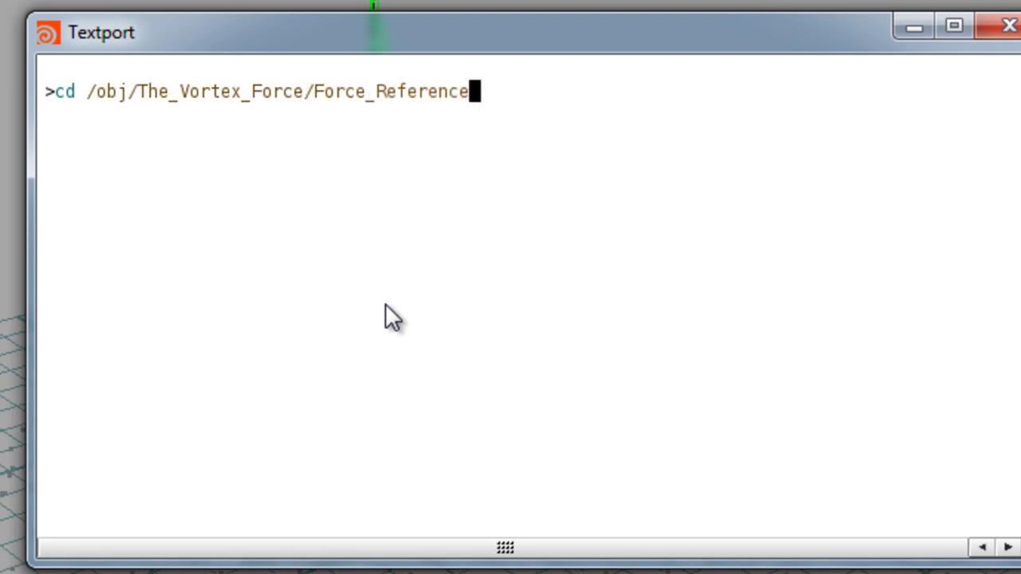
{"action": "key", "text": "Return"}
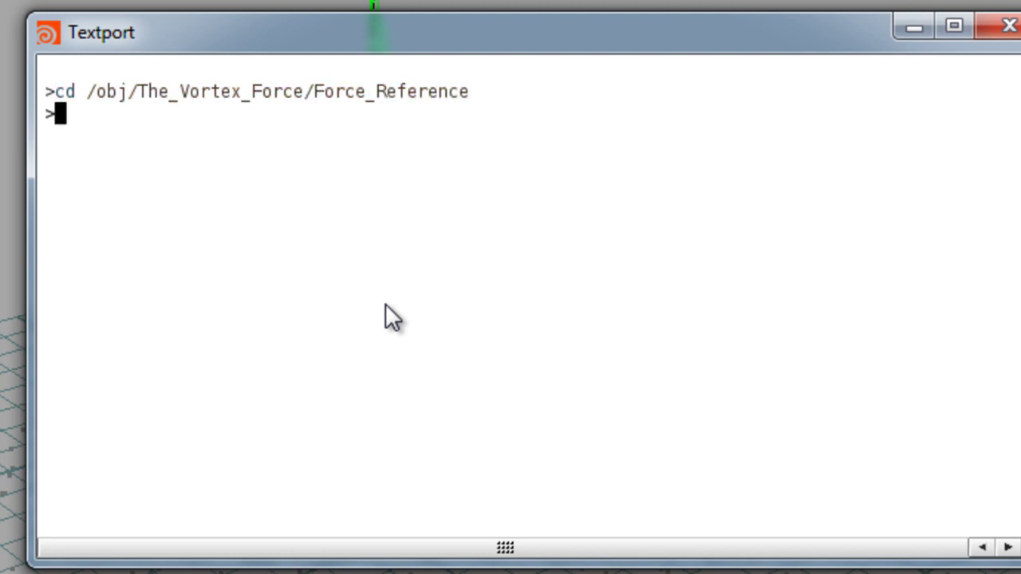
Step: Print the current node path in the Textport with pwd and examine the returned path
{"action": "type", "text": "pwd"}
{"action": "key", "text": "Return"}
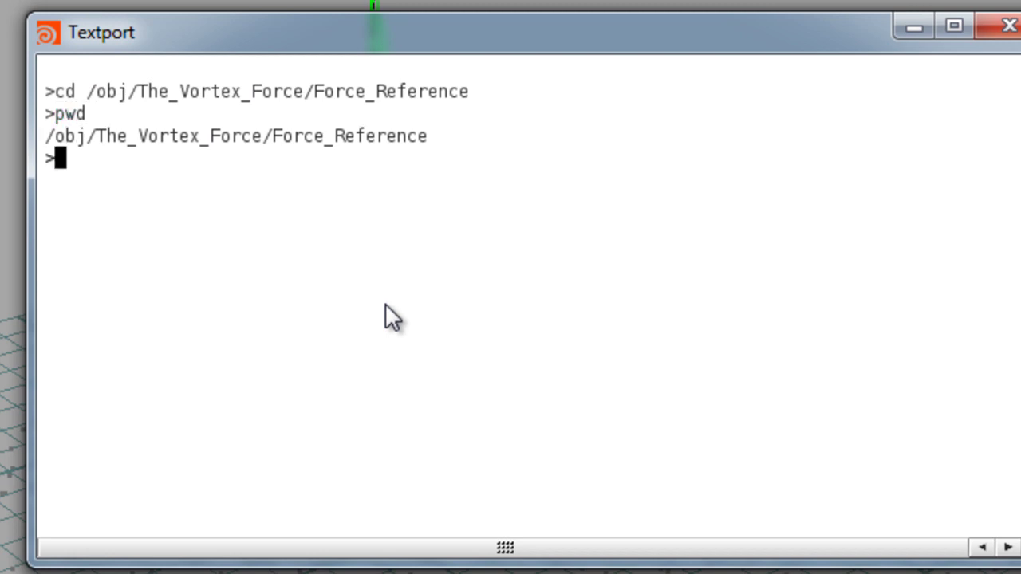
{"action": "left_click_drag", "start_coordinate": [430, 136], "coordinate": [4, 135]}
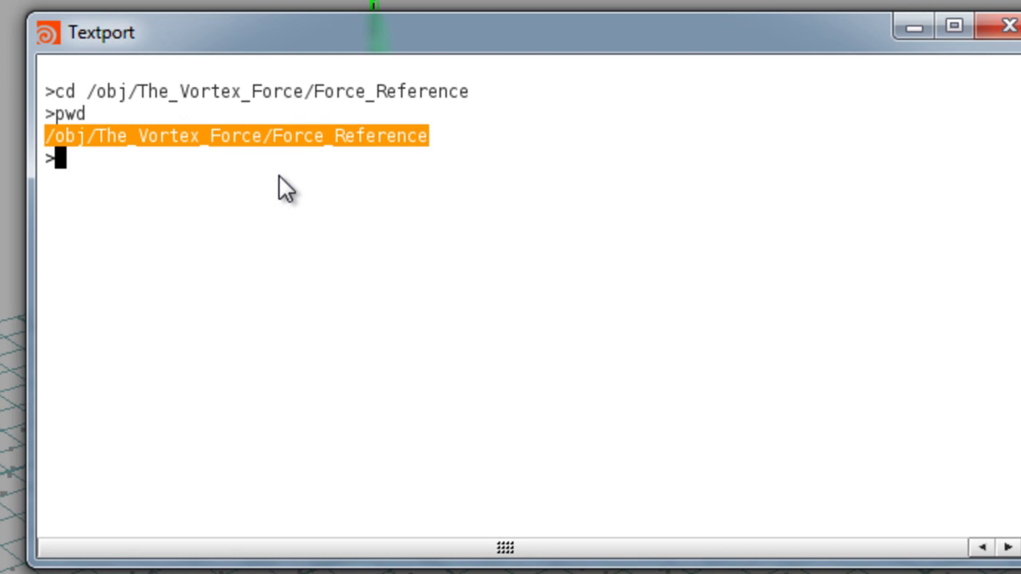
{"action": "left_click", "coordinate": [228, 177]}
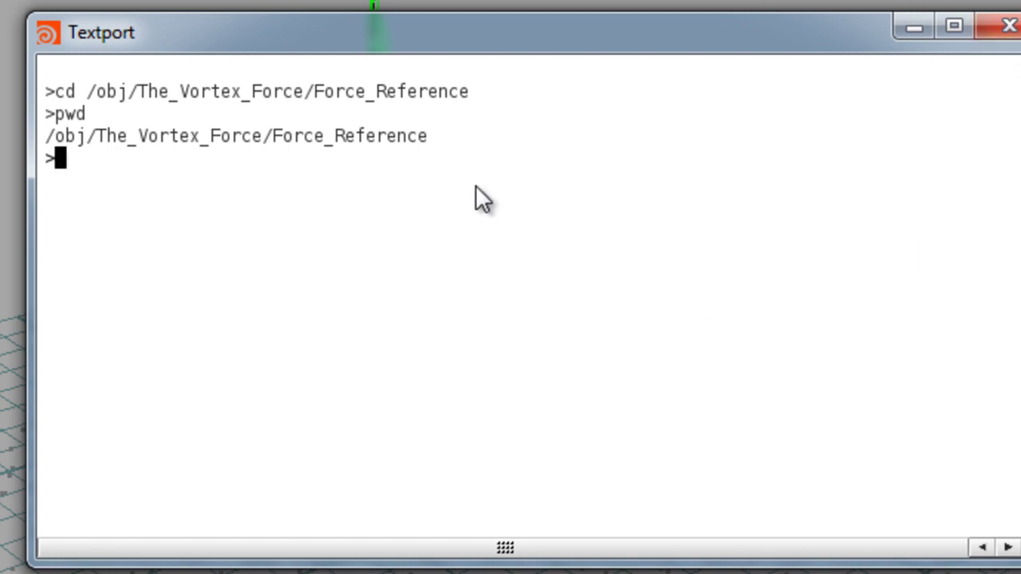
Step: Look up the opfullpath expression with exhelp and read its string argument and description
{"action": "type", "text": "exhelp "}
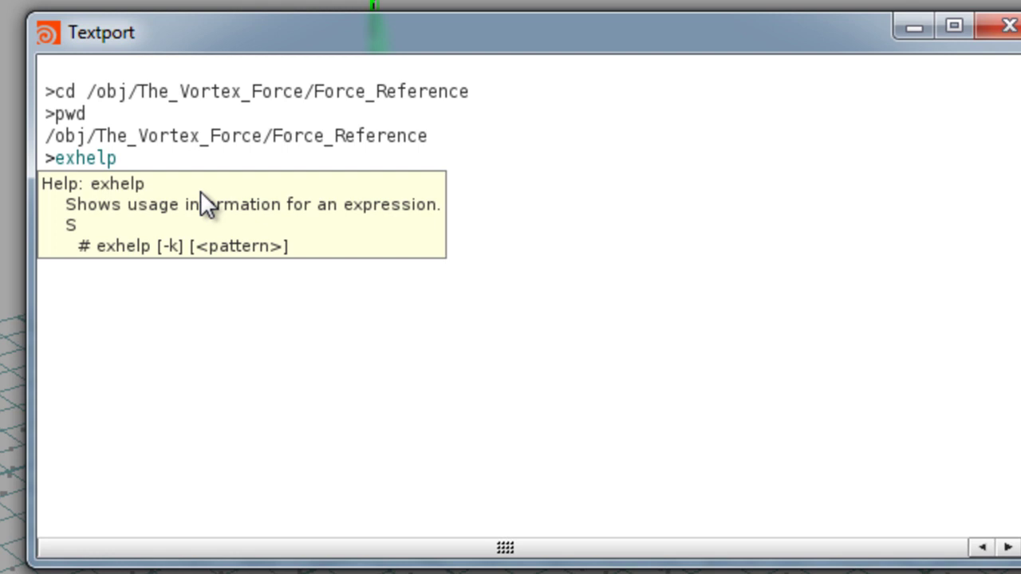
{"action": "type", "text": "opfui"}
{"action": "key", "text": "BackSpace"}
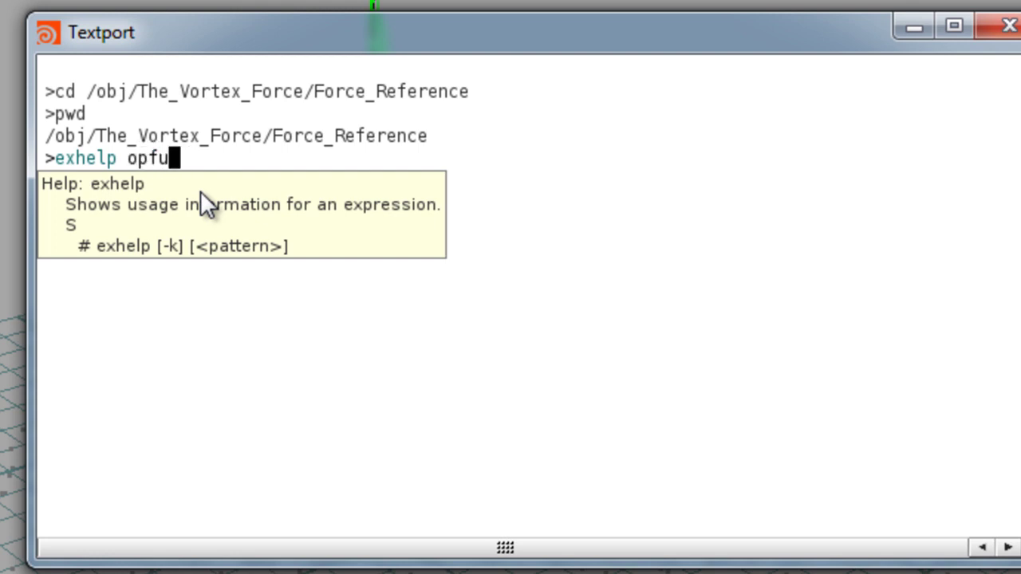
{"action": "type", "text": "llpath"}
{"action": "key", "text": "Return"}
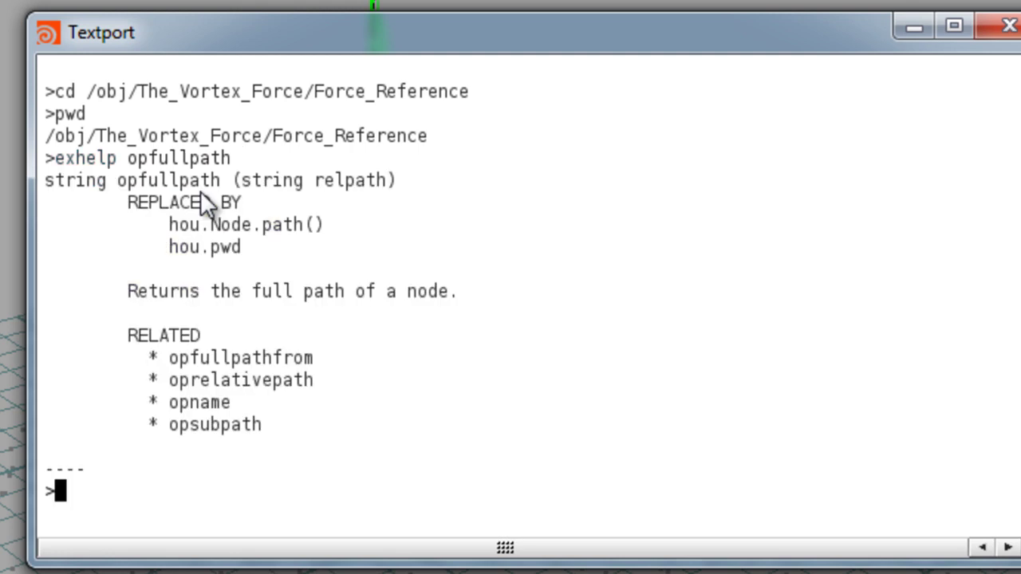
{"action": "left_click_drag", "start_coordinate": [119, 180], "coordinate": [382, 177]}
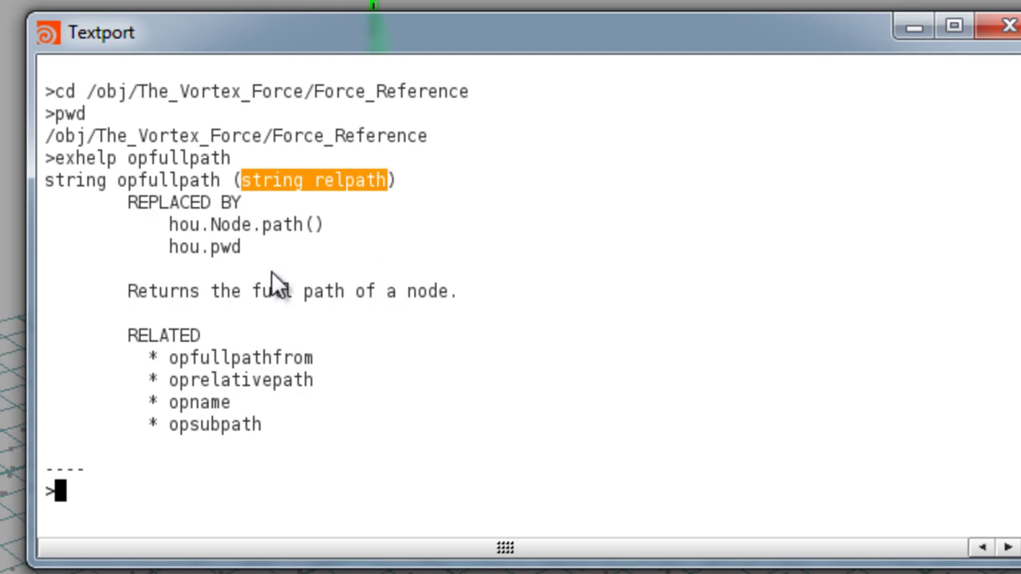
{"action": "left_click_drag", "start_coordinate": [454, 292], "coordinate": [148, 290]}
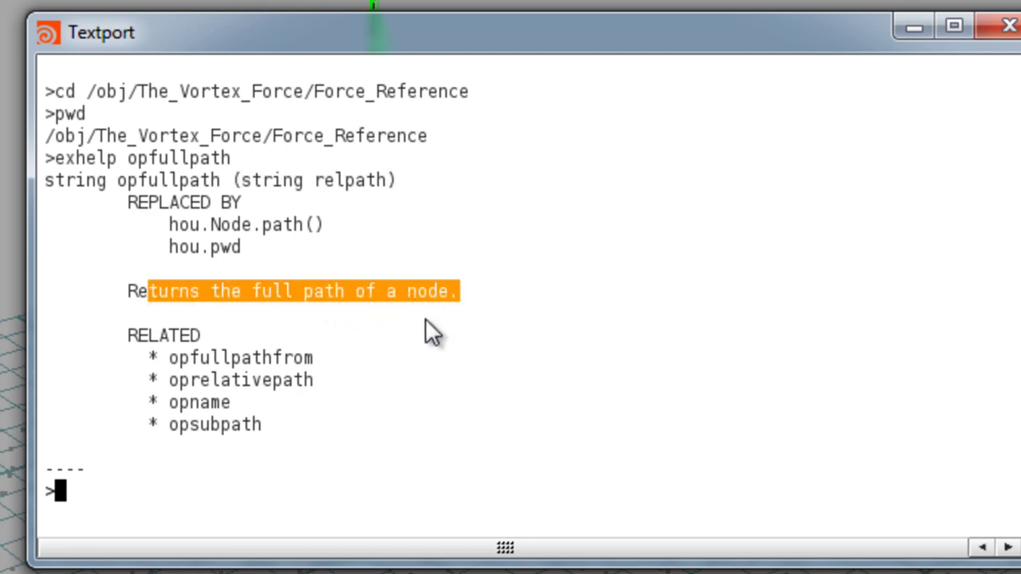
{"action": "left_click", "coordinate": [431, 354]}
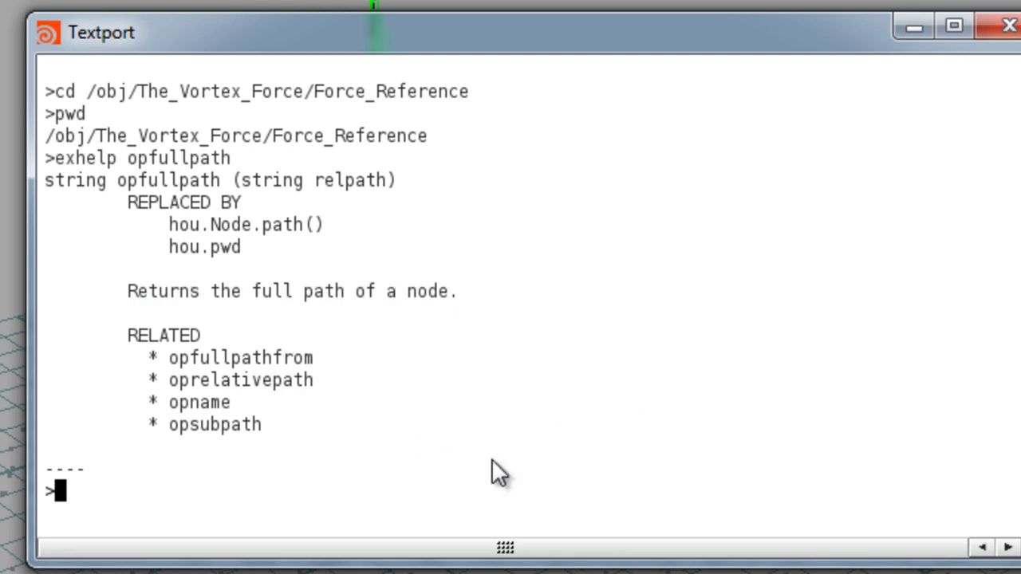
Step: Close the Textport and return to popnet1 inside POPs_Vortex_Forces with the voppop1 node's parameters open
{"action": "left_click", "coordinate": [1009, 29]}
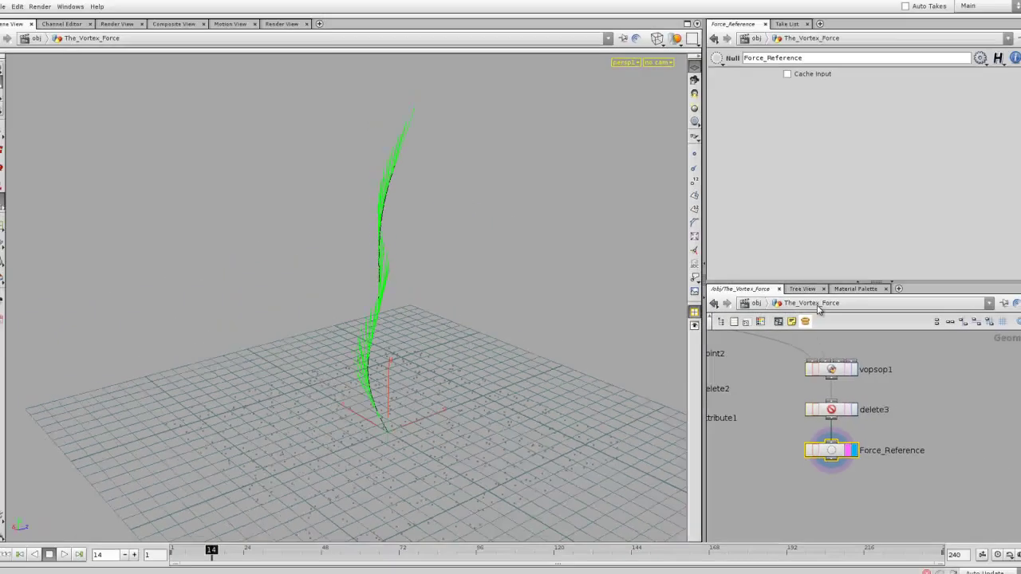
{"action": "left_click", "coordinate": [818, 309]}
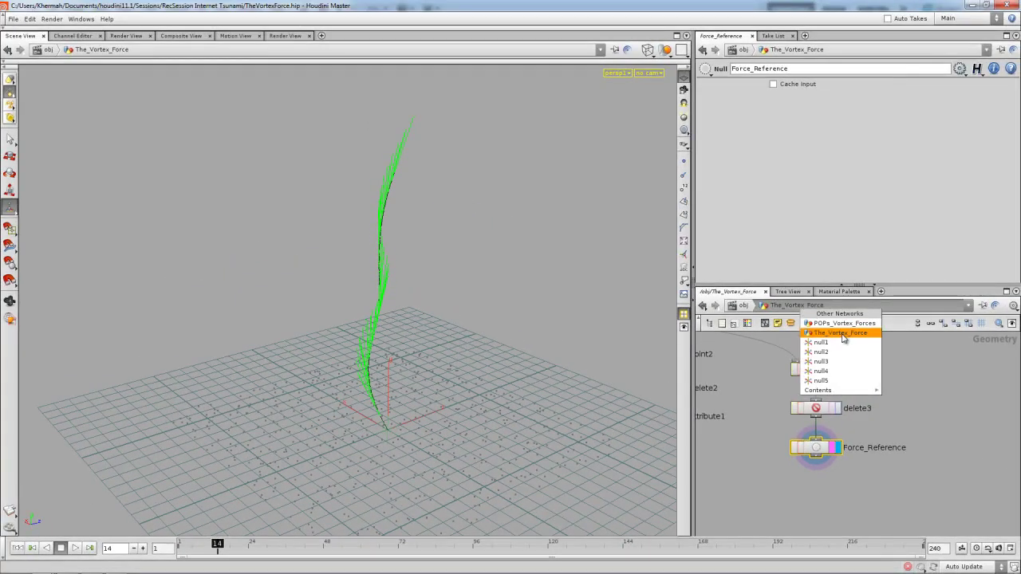
{"action": "left_click", "coordinate": [848, 325]}
{"action": "left_click", "coordinate": [797, 308]}
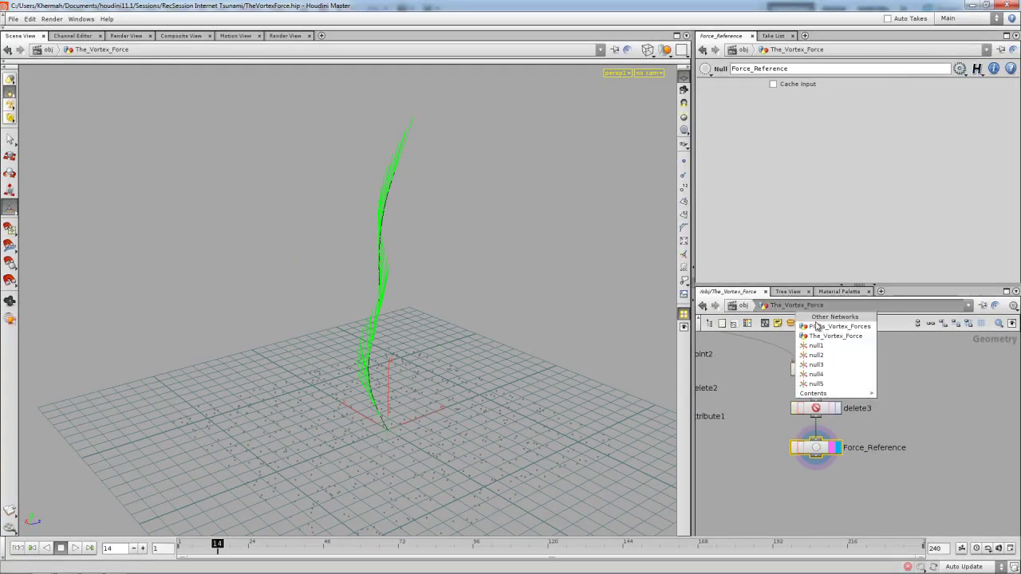
{"action": "left_click", "coordinate": [822, 329]}
{"action": "double_click", "coordinate": [826, 437]}
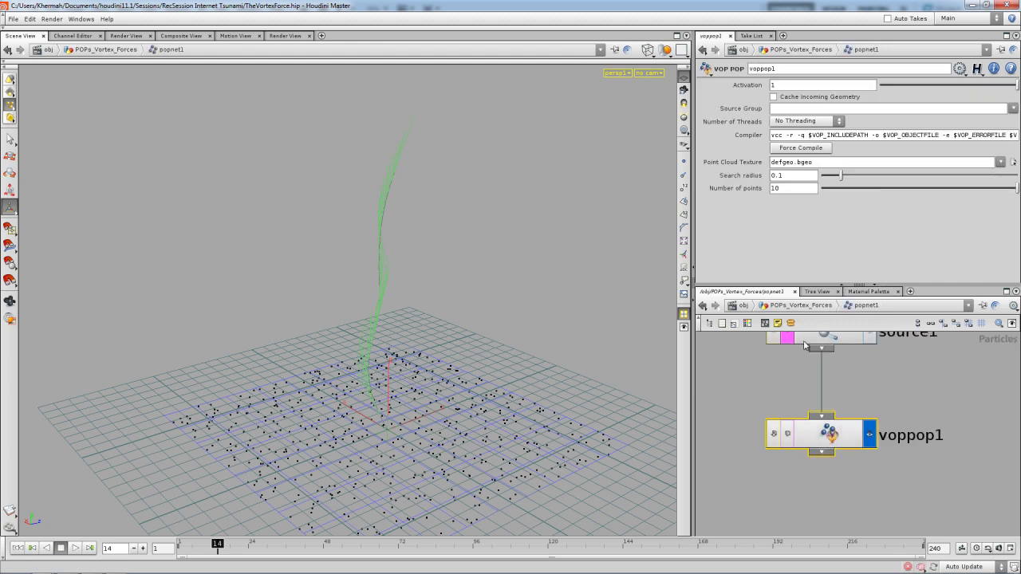
Step: Replace voppop1's Point Cloud Texture path with an expression beginning op:`opfullpath("../../../The_Vortex_Force/Force_Reference"
{"action": "type", "text": "op"}
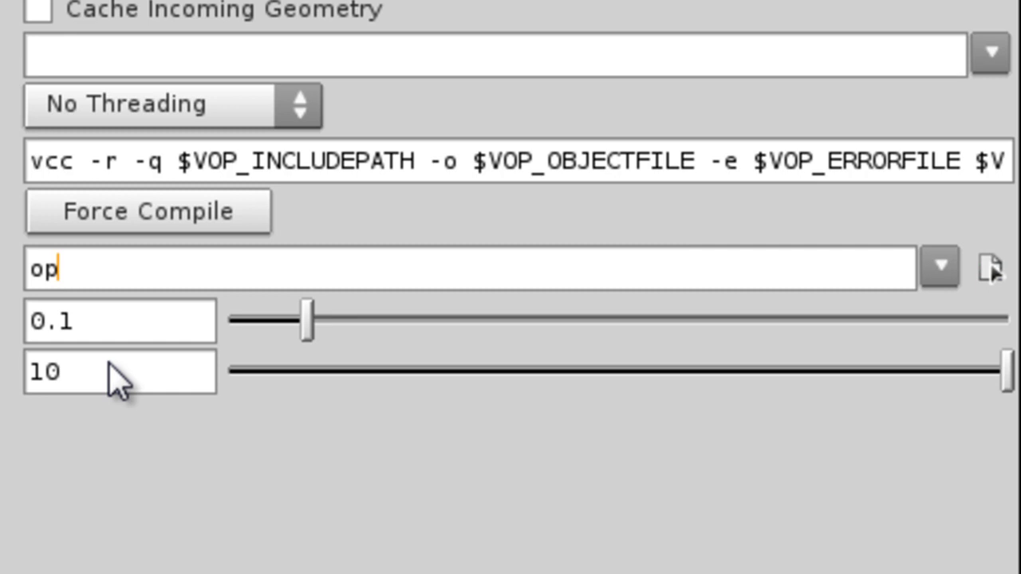
{"action": "type", "text": ":`opfu"}
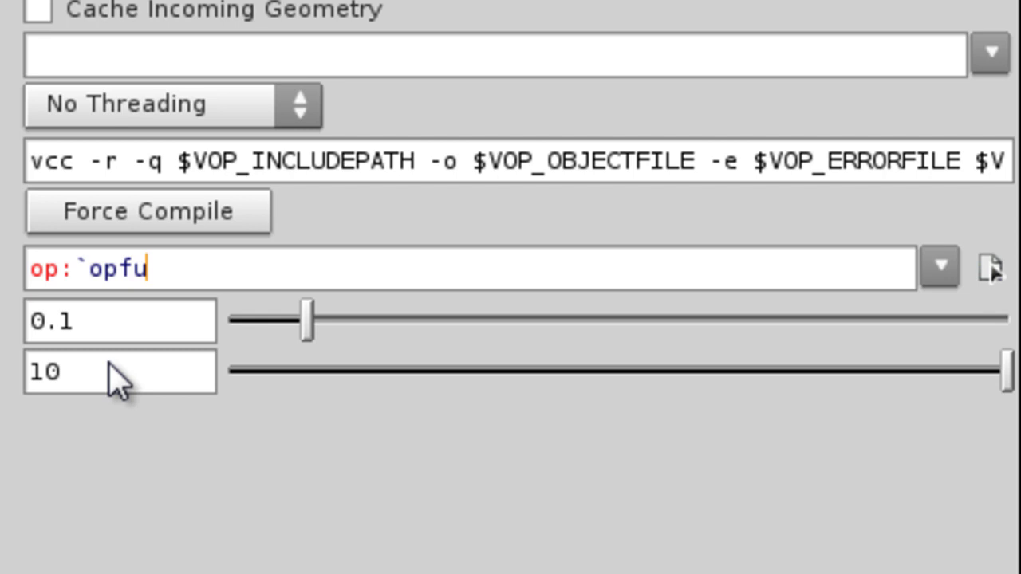
{"action": "key", "text": "Down"}
{"action": "key", "text": "Return"}
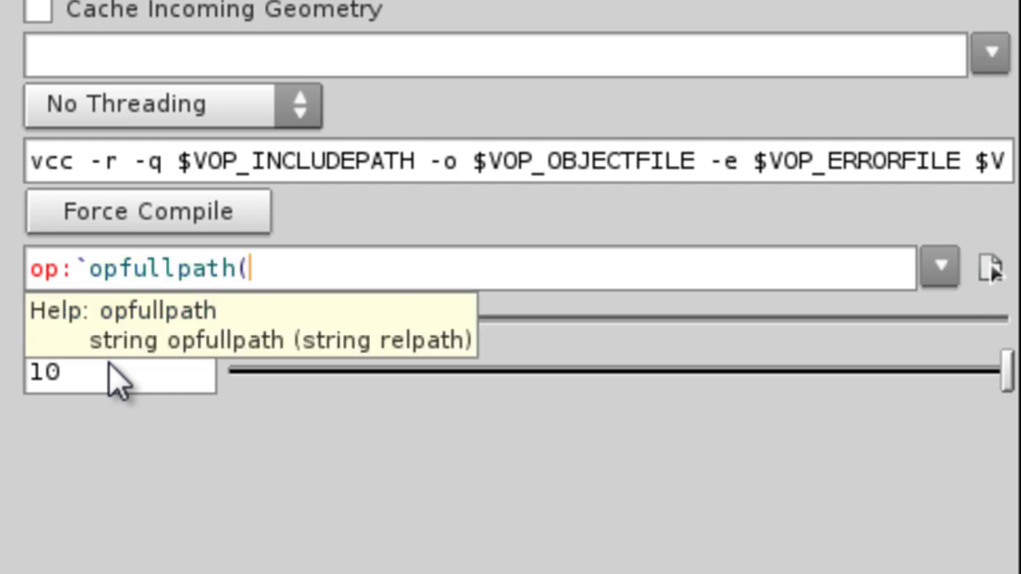
{"action": "type", "text": "\"../../../"}
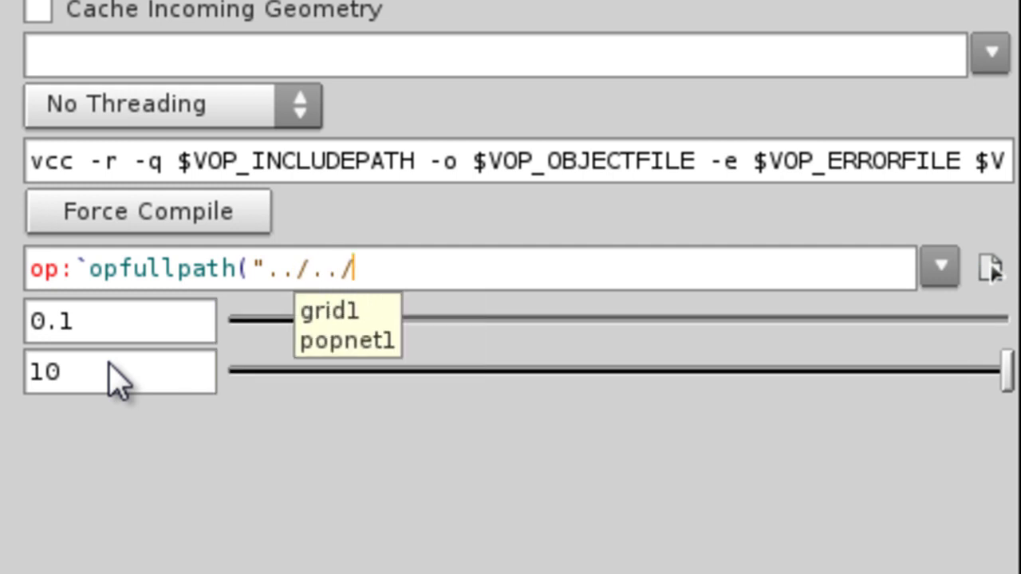
{"action": "key", "text": "Down"}
{"action": "key", "text": "Return"}
{"action": "type", "text": "/Fo"}
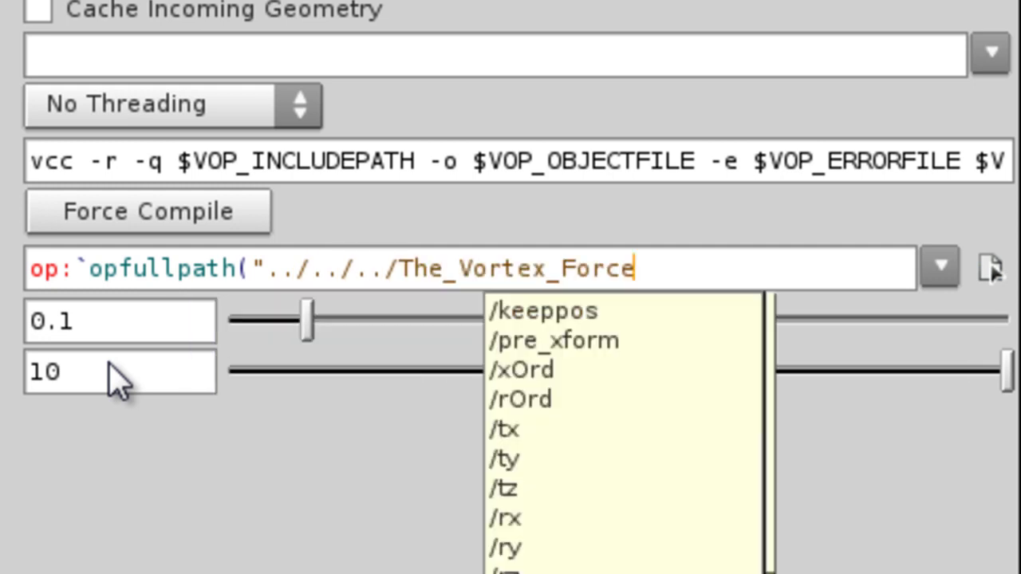
{"action": "key", "text": "Down"}
{"action": "key", "text": "Return"}
{"action": "type", "text": "\""}
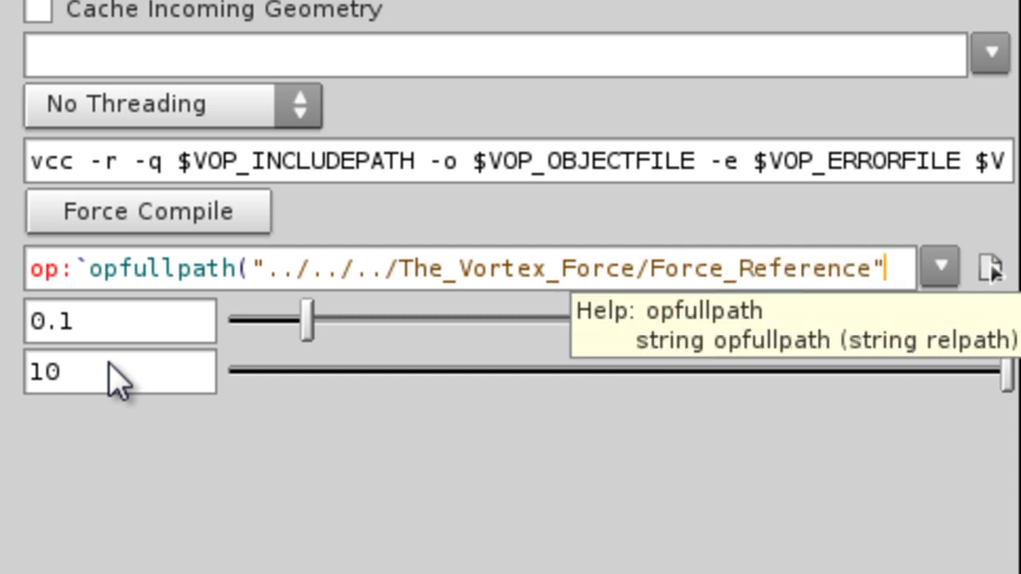